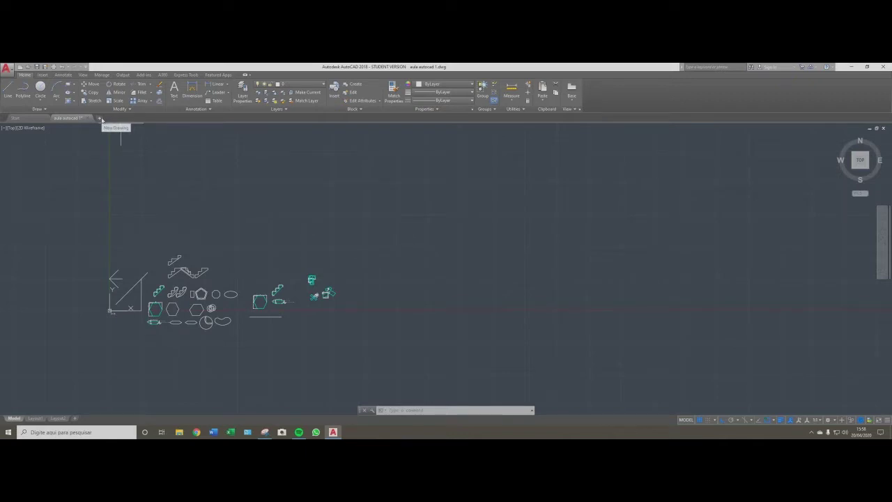
Create a new drawing and draw a vertical line 25 units long upward from 0,0 with Ortho on.
left_click(101, 119)
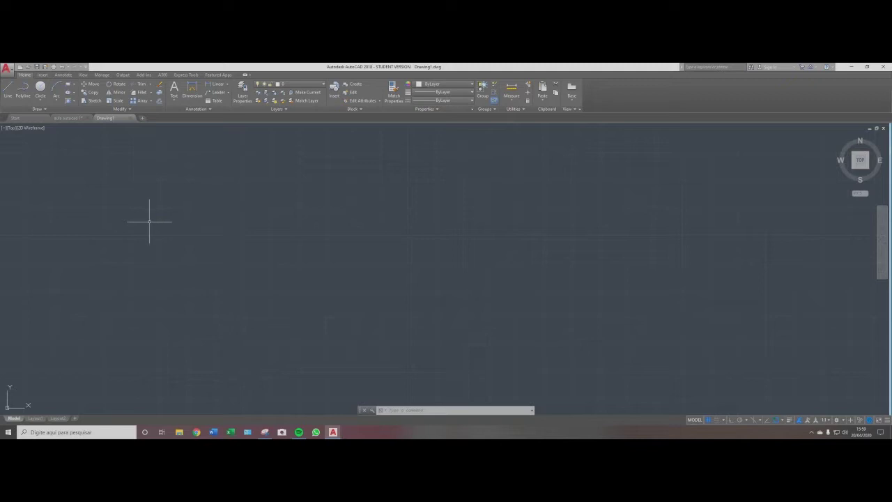
type("l")
key("Return")
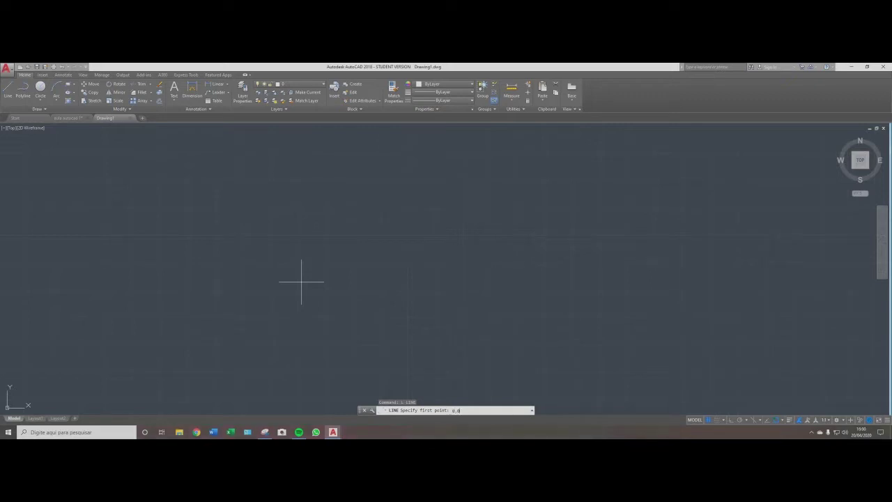
key("Return")
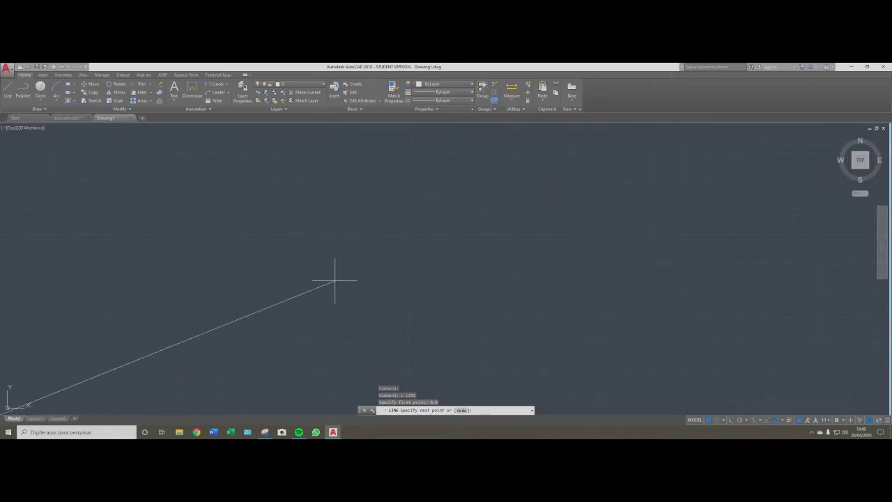
scroll(488, 255, "down", 3)
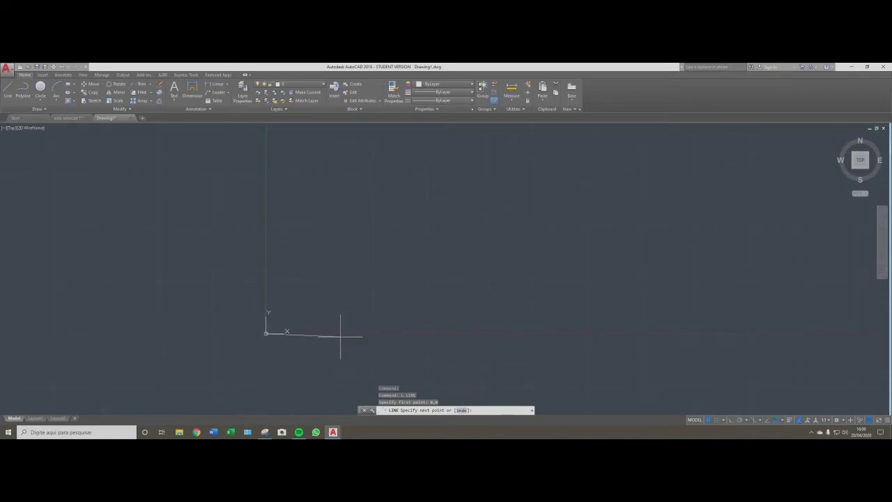
scroll(342, 264, "down", 2)
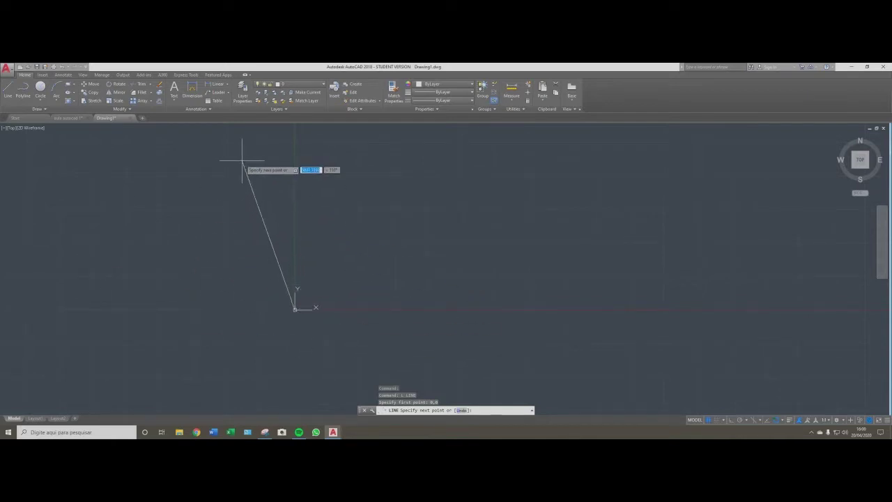
key("F8")
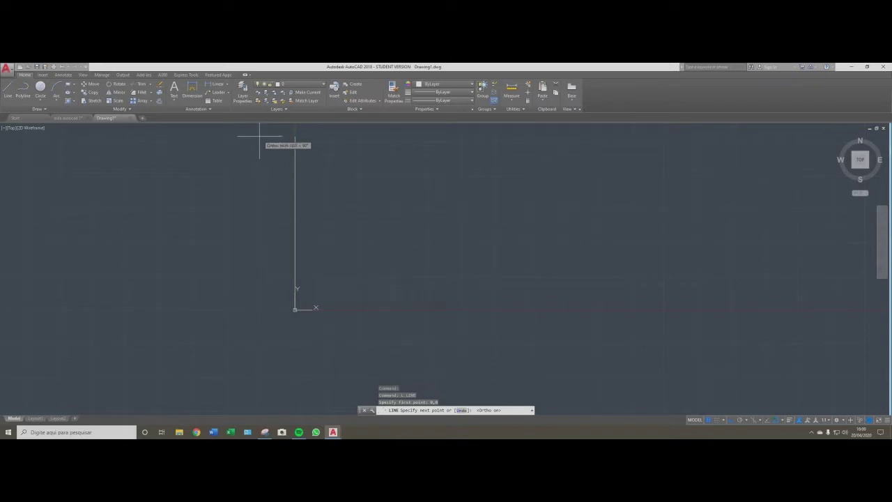
type("25")
key("Return")
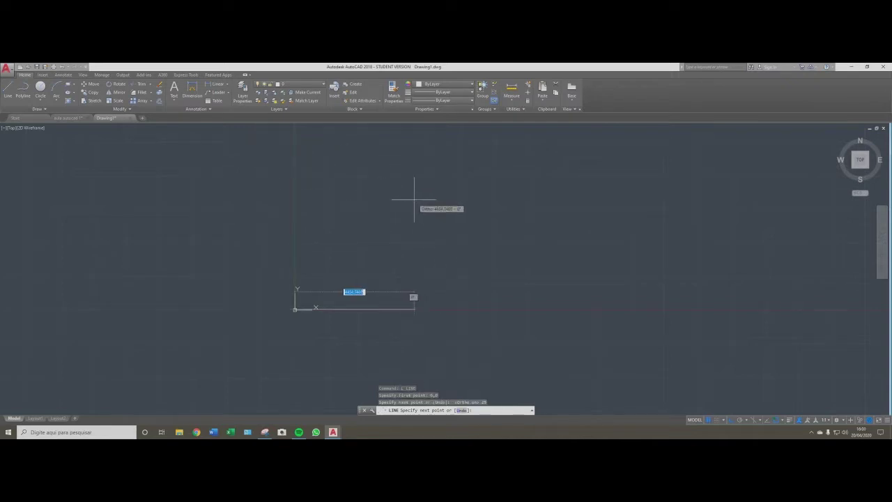
key("Escape")
key("Escape")
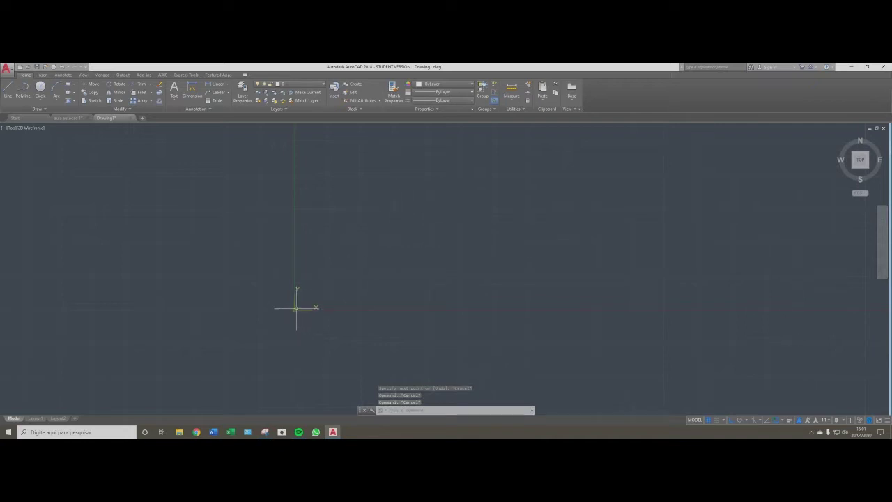
Zoom to the drawing's extents and bring the whole vertical line at the origin into view.
left_click(273, 323)
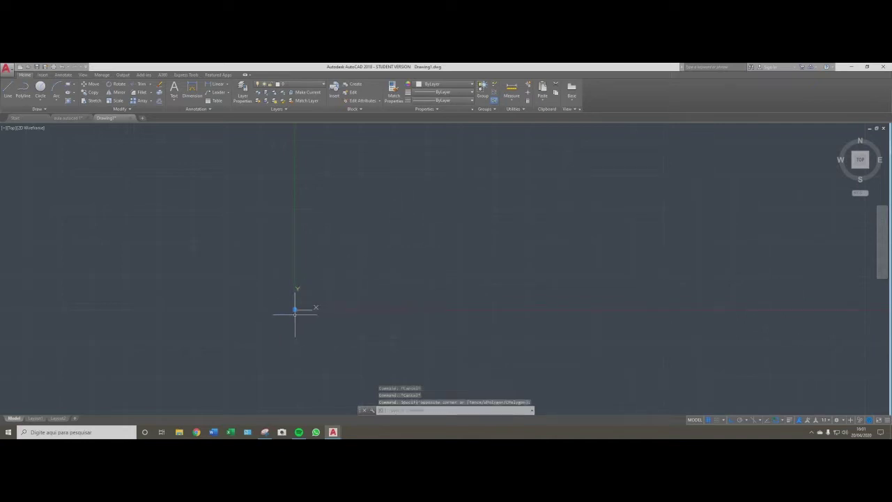
key("Escape")
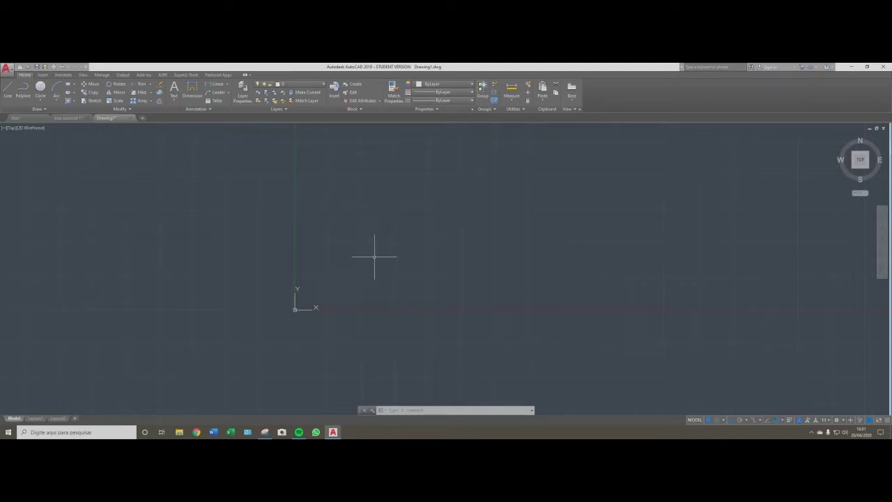
type("z")
key("Return")
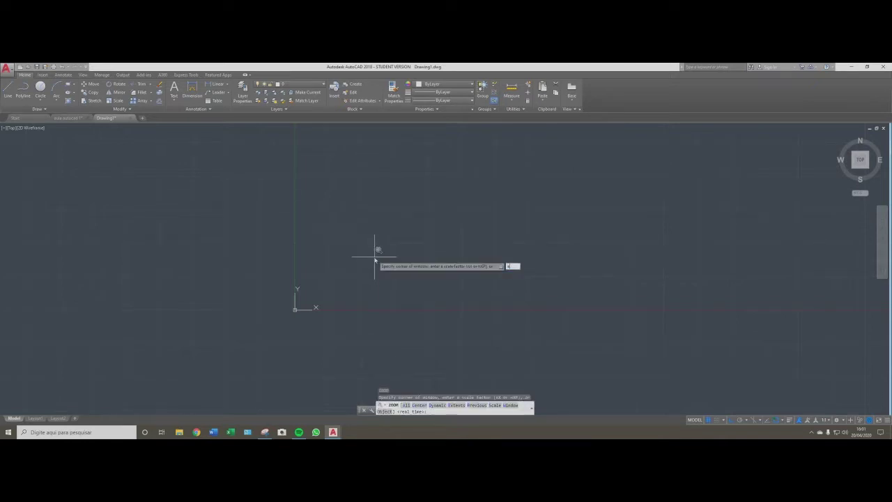
type("e")
key("Return")
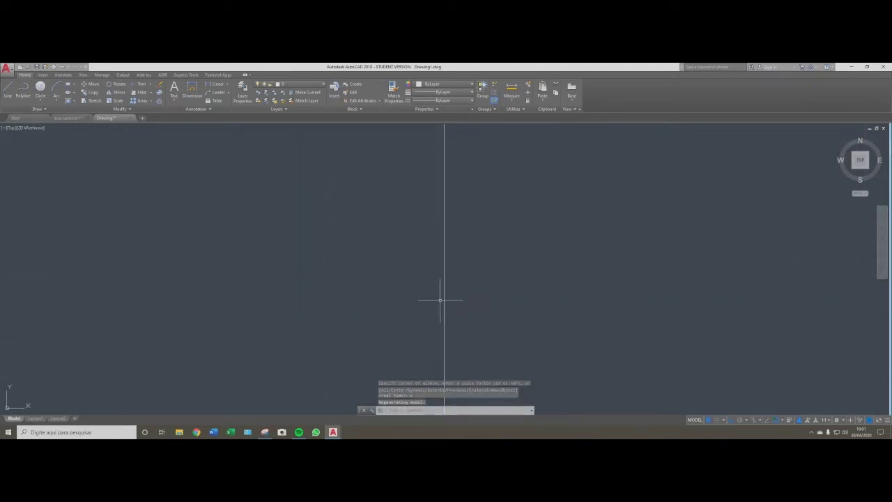
scroll(382, 273, "down", 2)
middle_click_drag(399, 274, 284, 277)
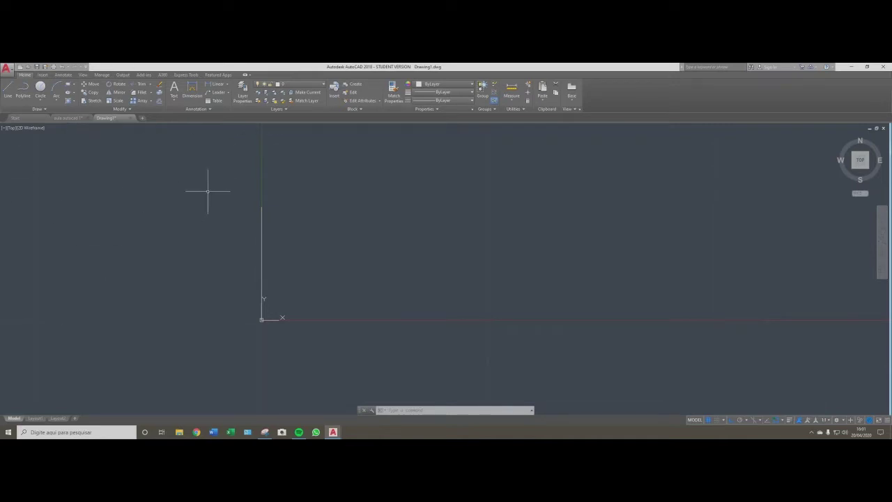
Draw a horizontal line 60 units long to the right from the midpoint of the vertical line.
key("l")
key("Return")
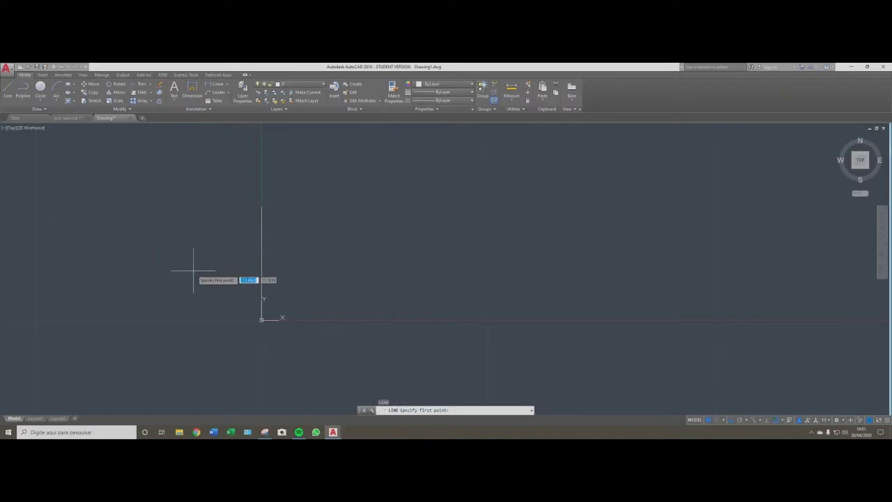
left_click(262, 265)
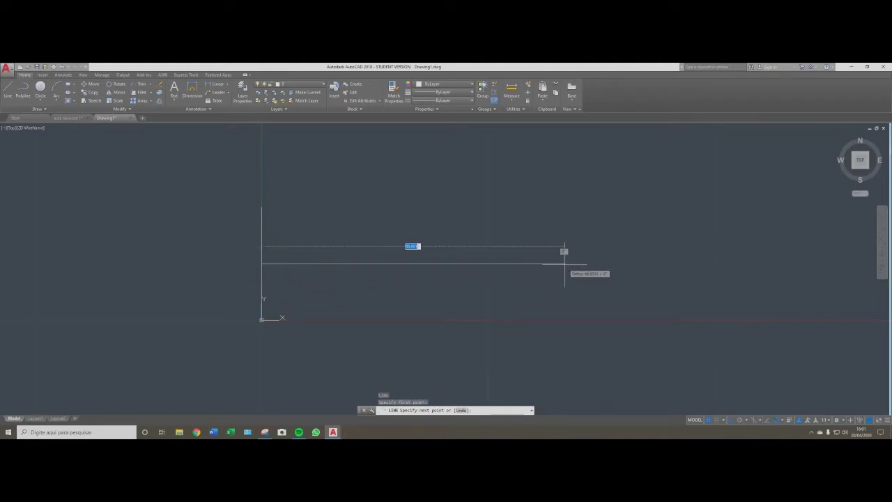
type("40")
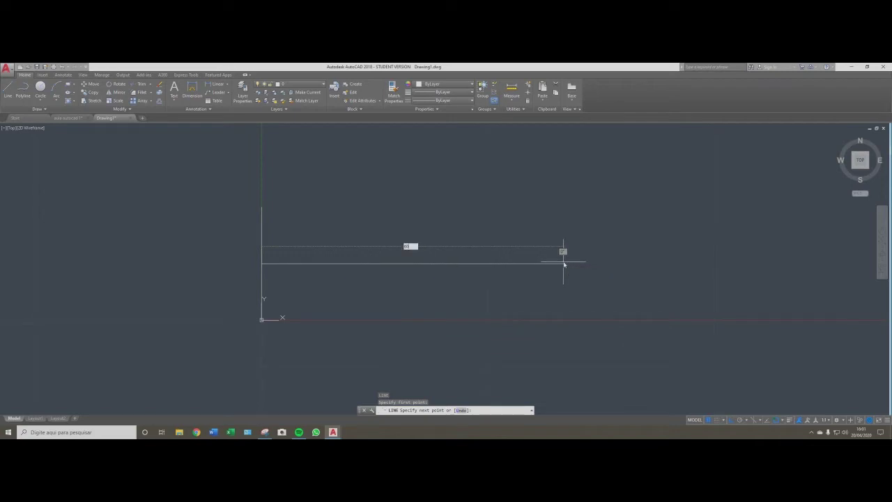
key("Return")
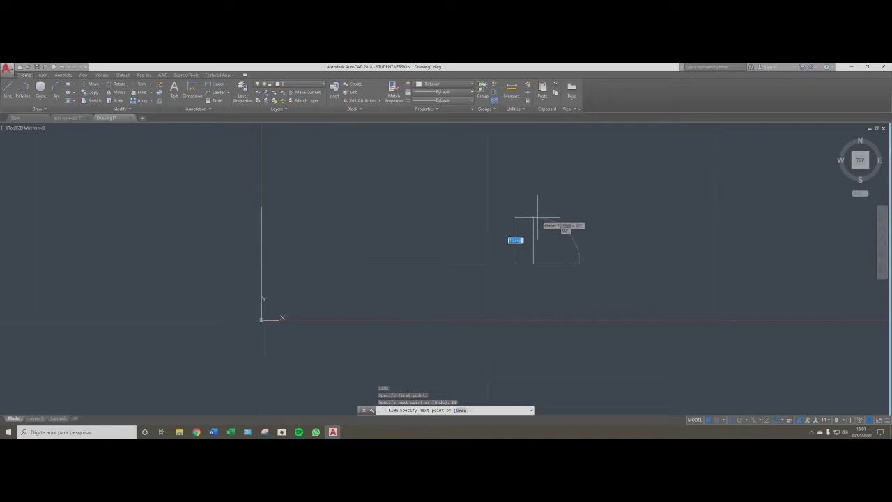
key("Escape")
key("Escape")
key("Escape")
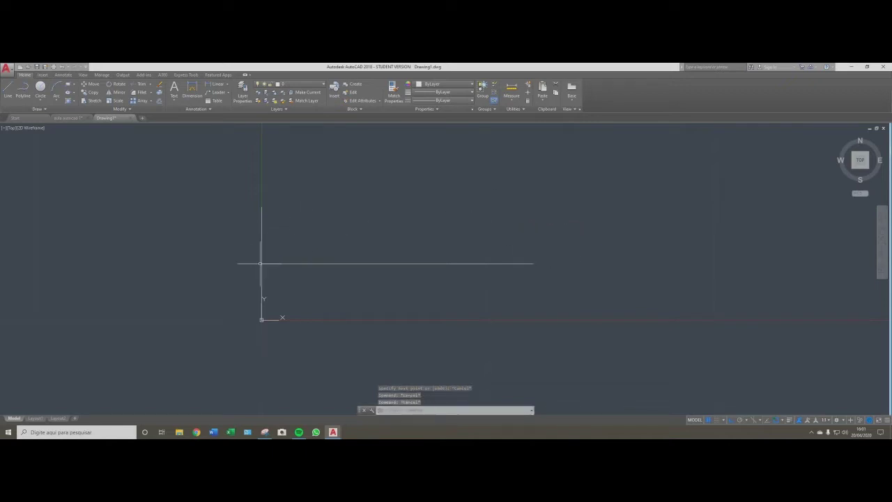
key("Return")
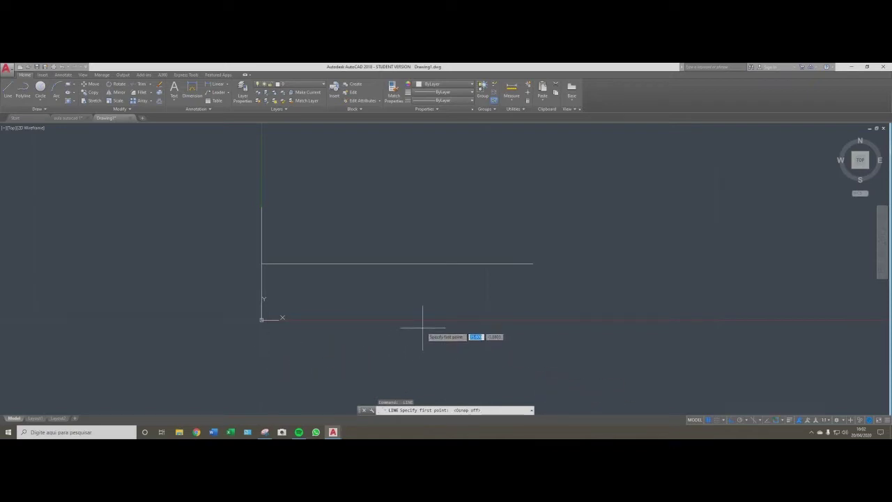
key("F3")
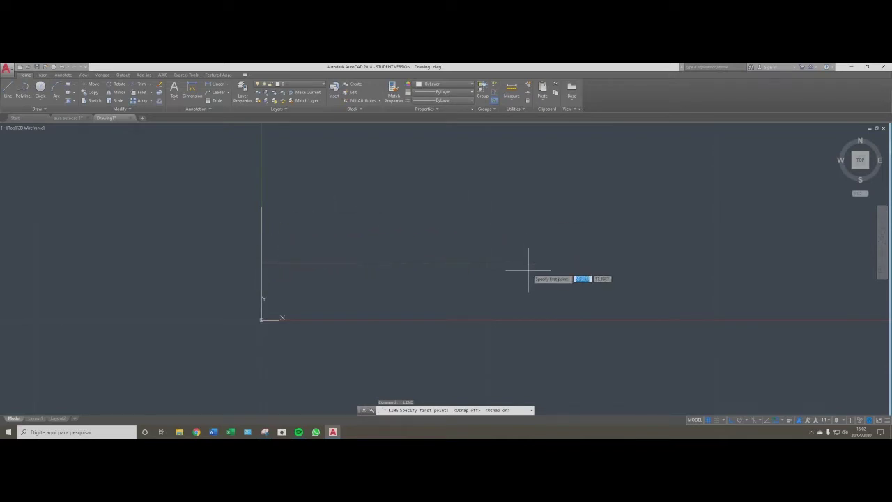
left_click(783, 420)
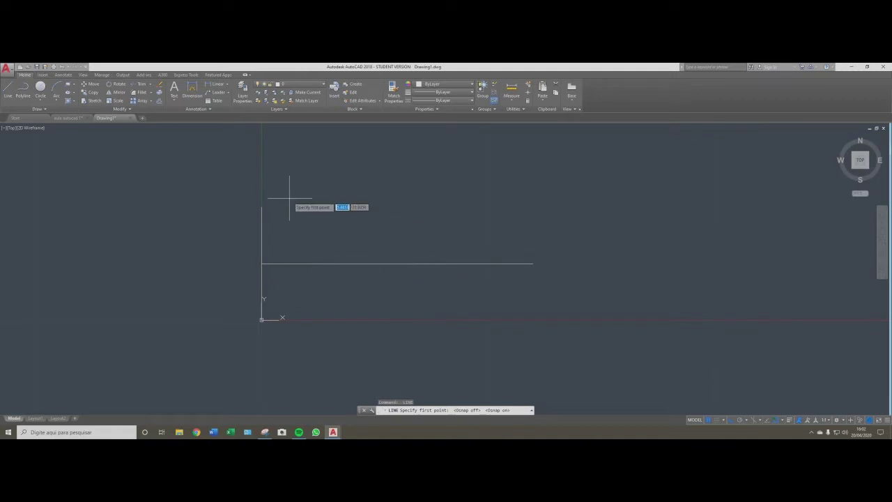
key("Escape")
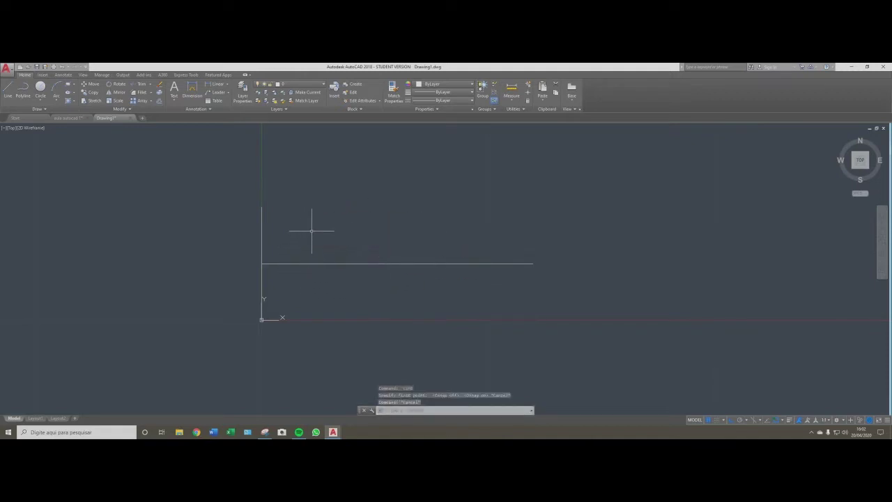
key("Escape")
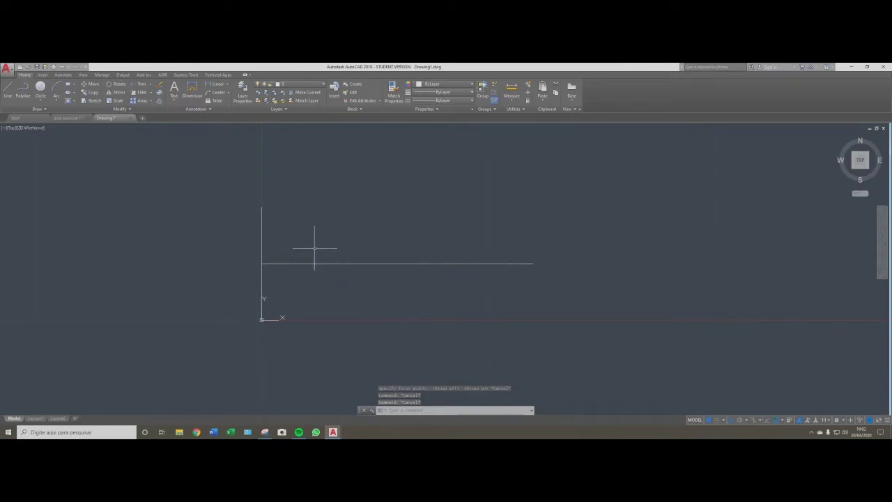
left_click(262, 235)
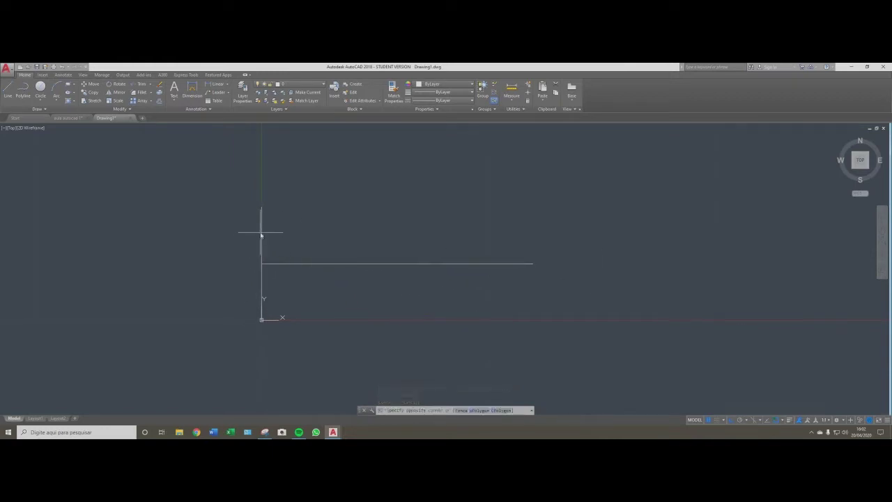
left_click(209, 255)
key("Return")
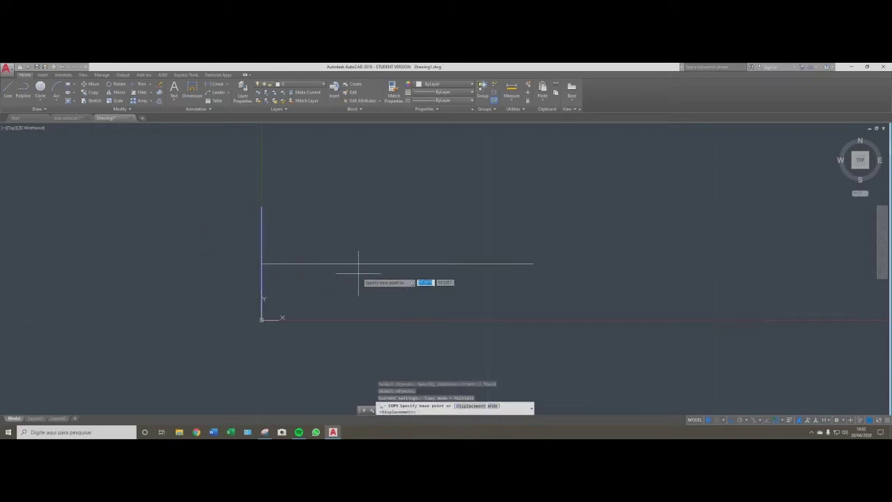
key("Escape")
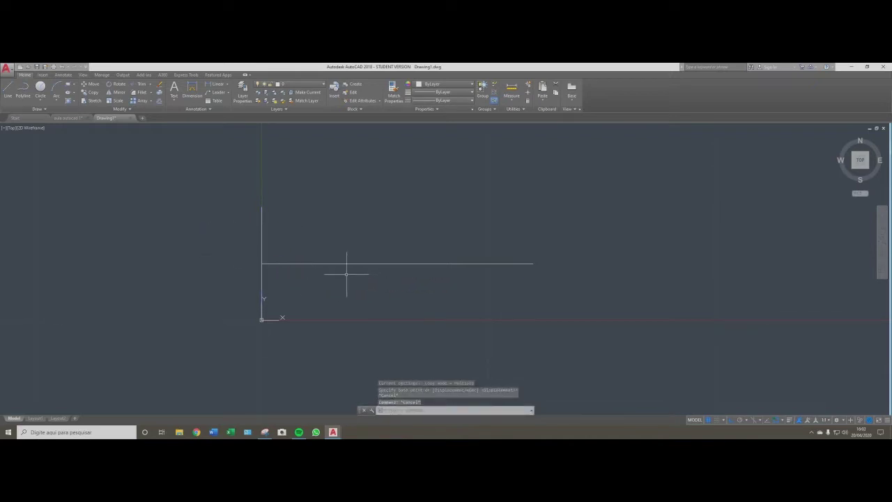
Copy the vertical line at the origin horizontally to the right at distances of 10, 15, 35, 45 and 55 units.
type("c")
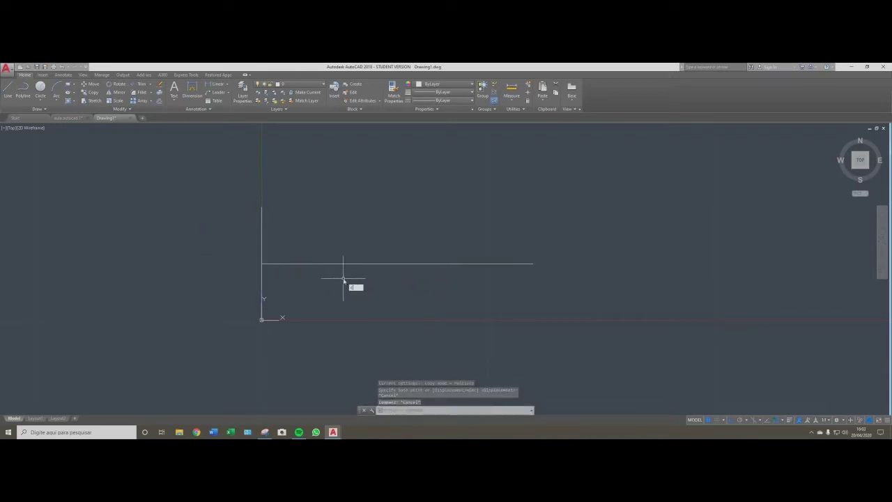
type("o")
key("Return")
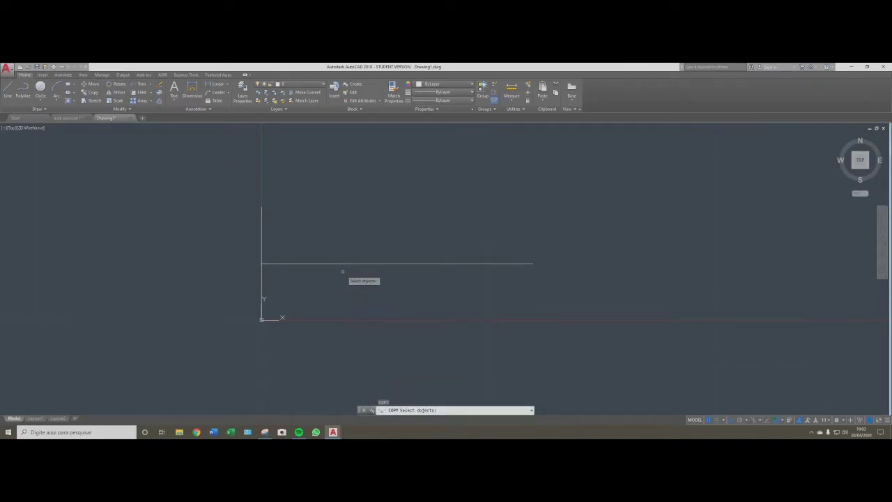
left_click(281, 211)
left_click(249, 225)
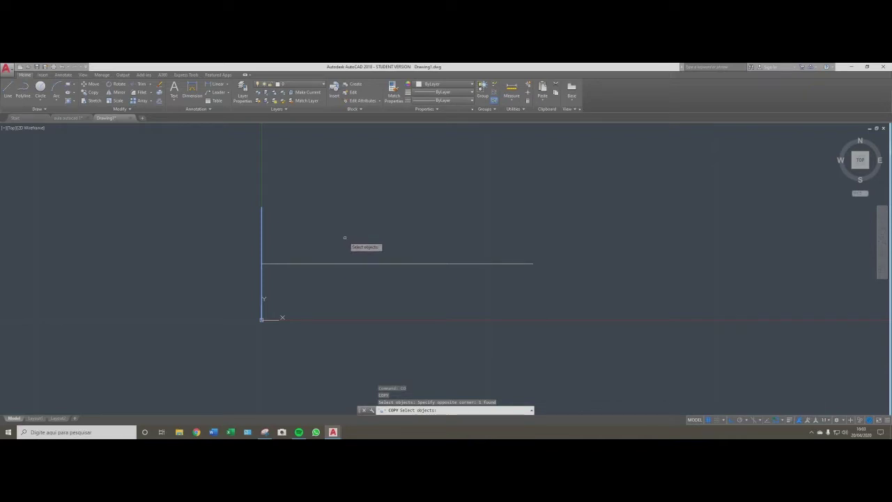
key("Return")
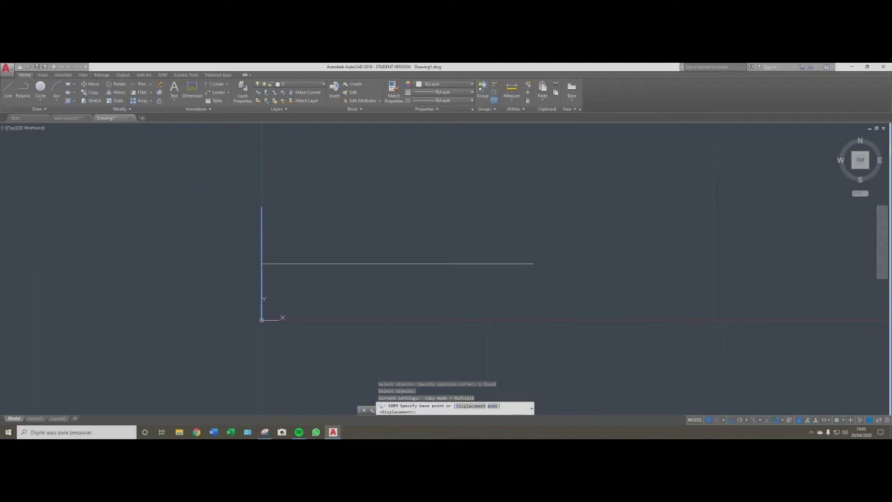
left_click(150, 178)
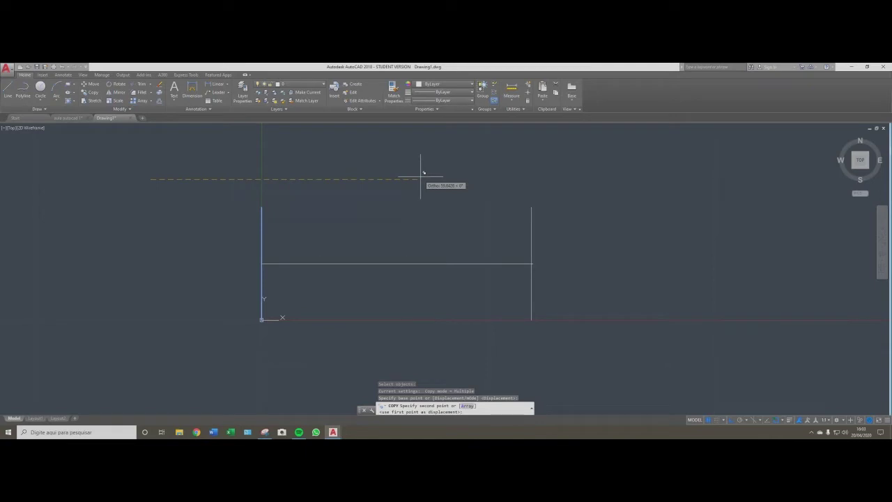
type("10")
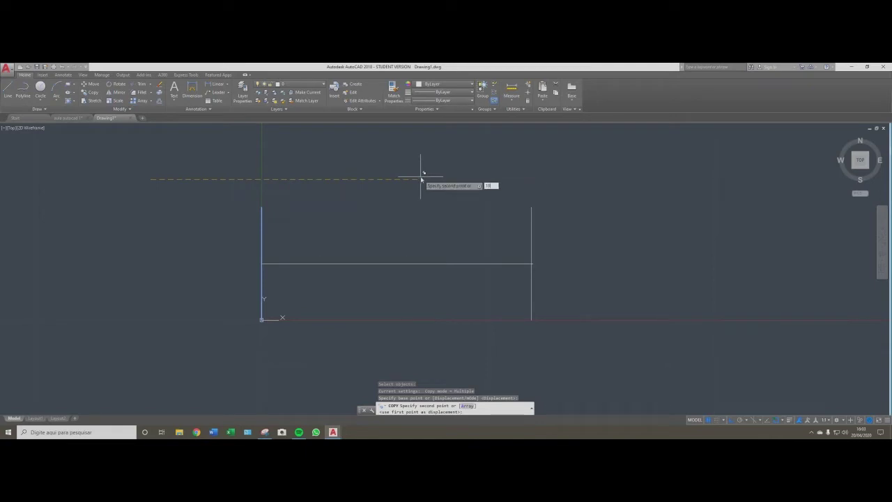
key("Return")
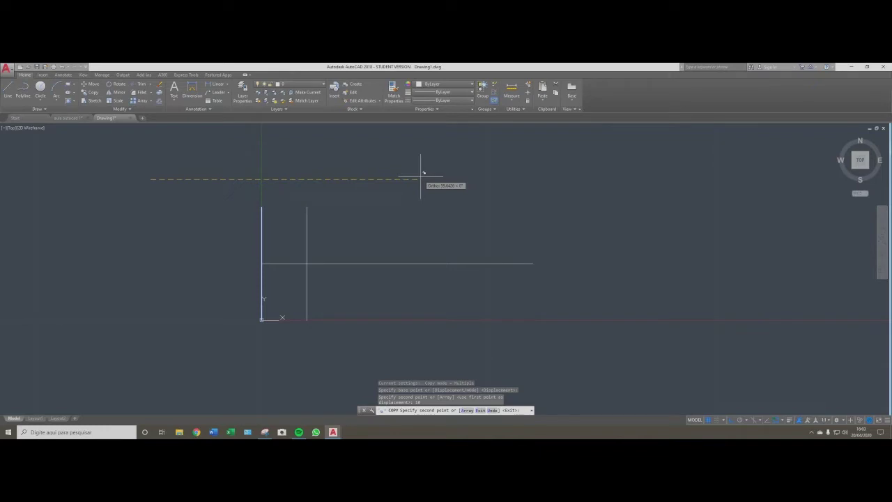
type("15")
key("Return")
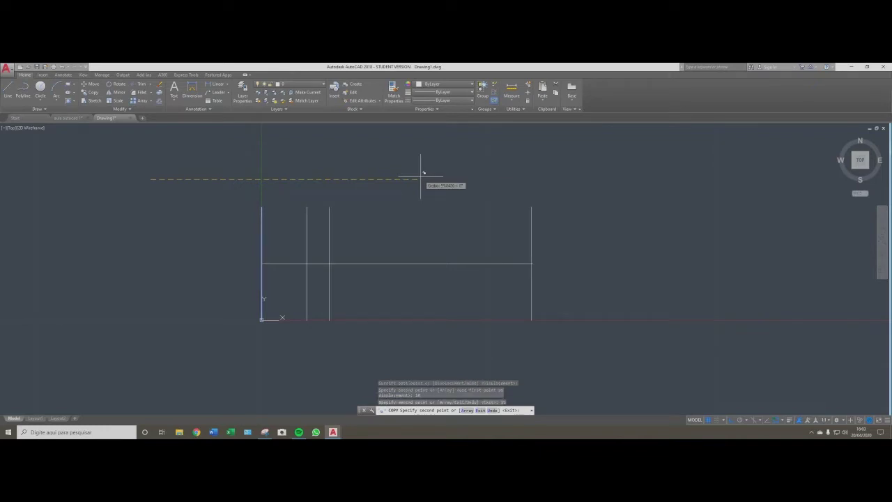
type("1")
key("Return")
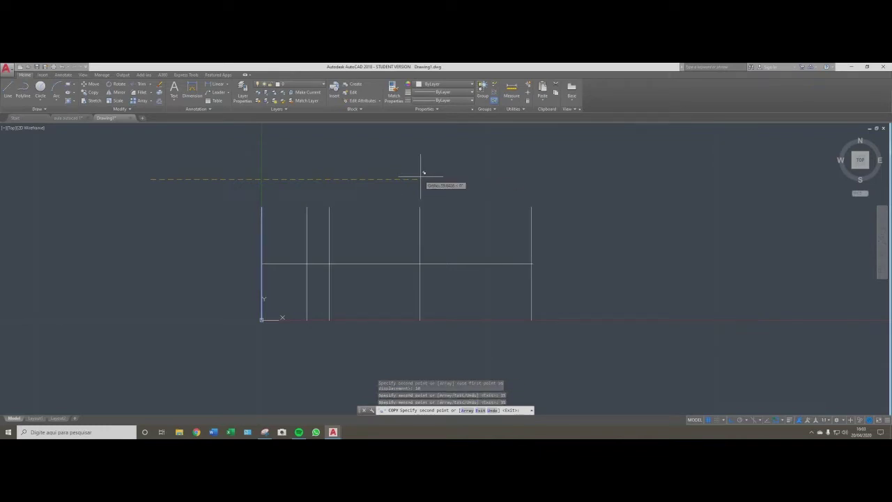
type("45")
key("Return")
type("55")
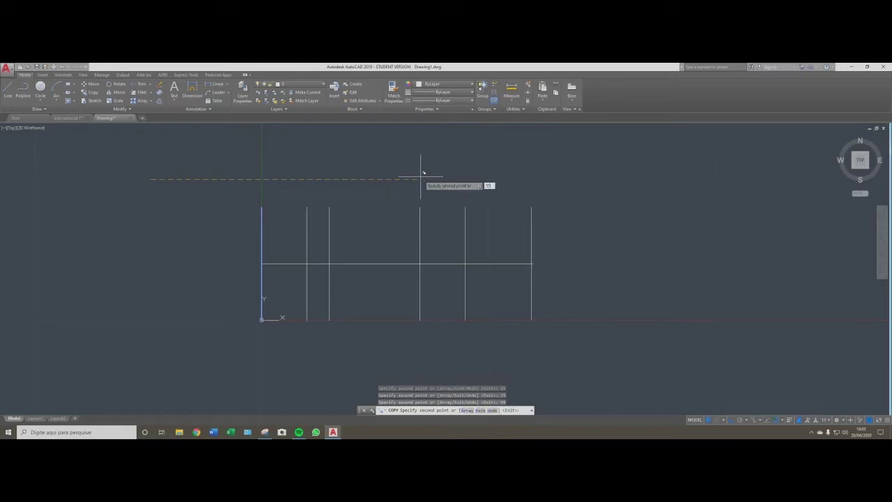
key("Return")
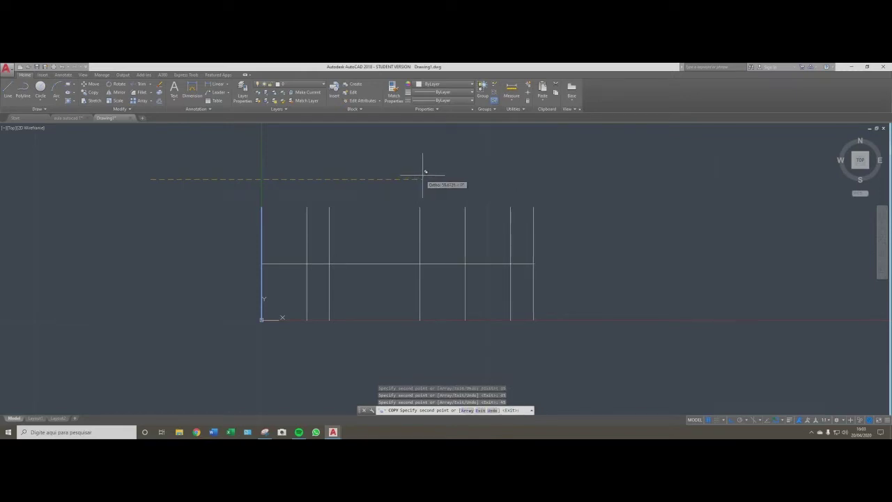
key("Escape")
key("Escape")
Copy the horizontal axis line straight up by 40 units.
scroll(363, 223, "down", 4)
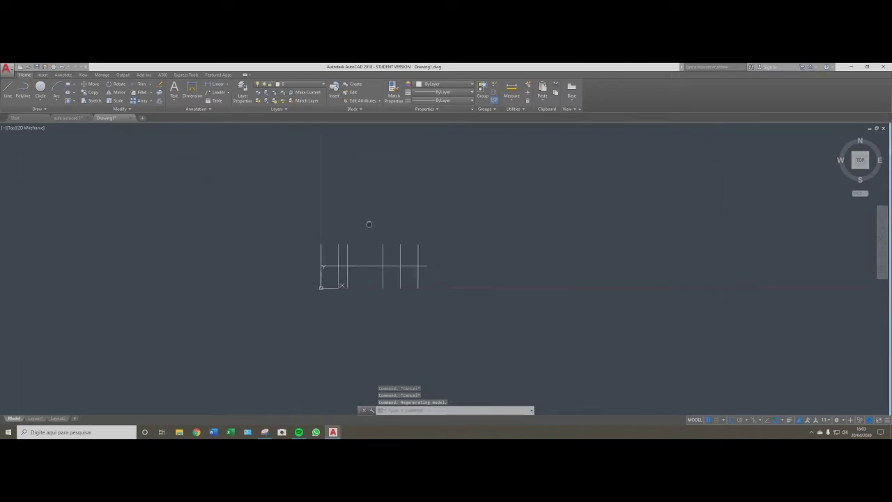
scroll(352, 282, "up", 2)
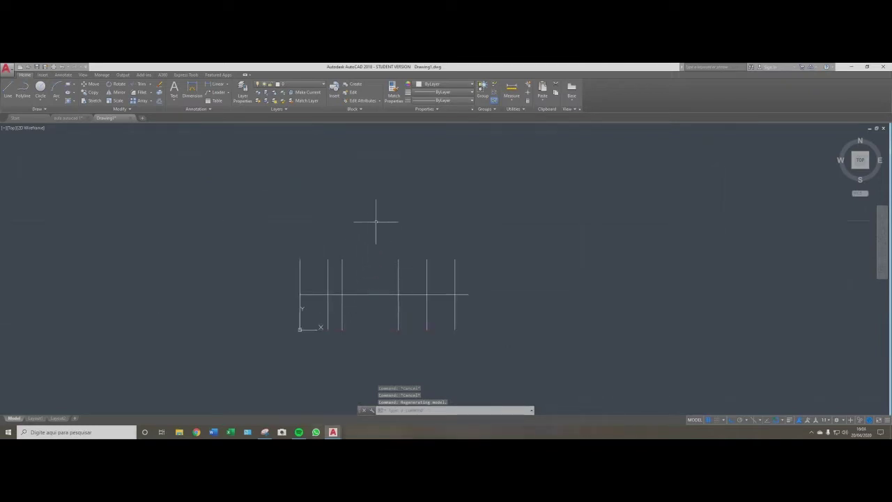
middle_click_drag(377, 208, 371, 216)
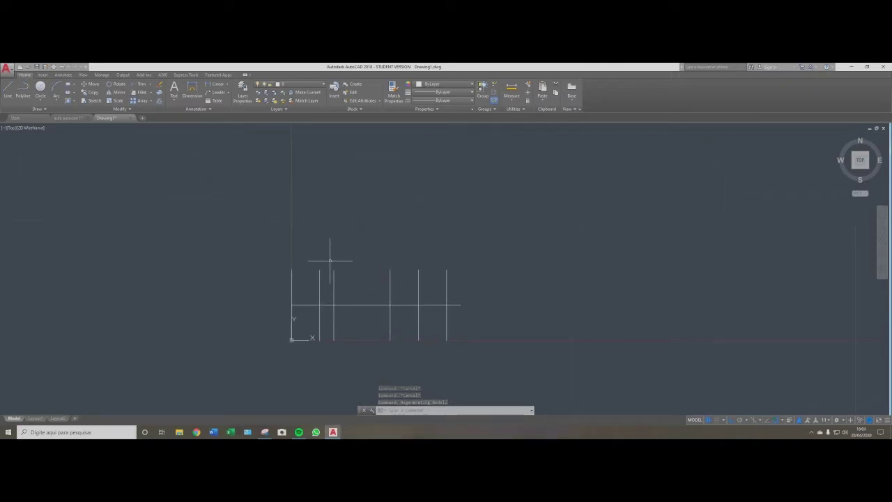
left_click(357, 304)
key("Escape")
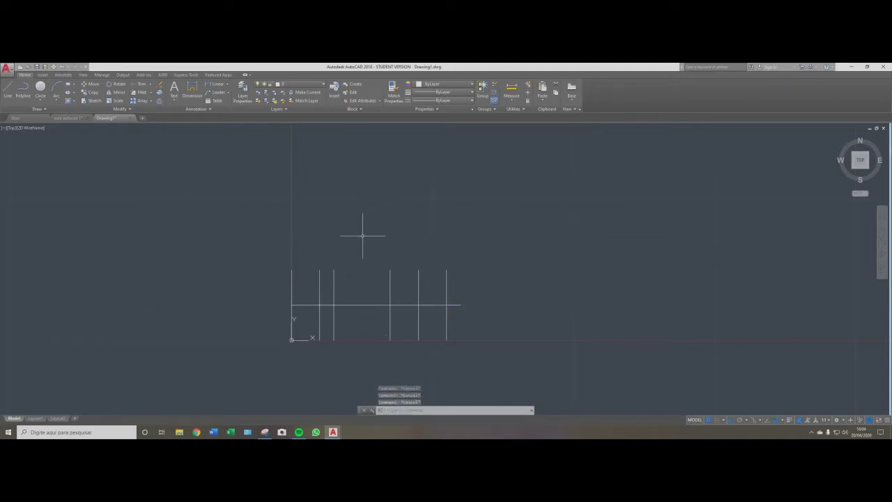
type("co")
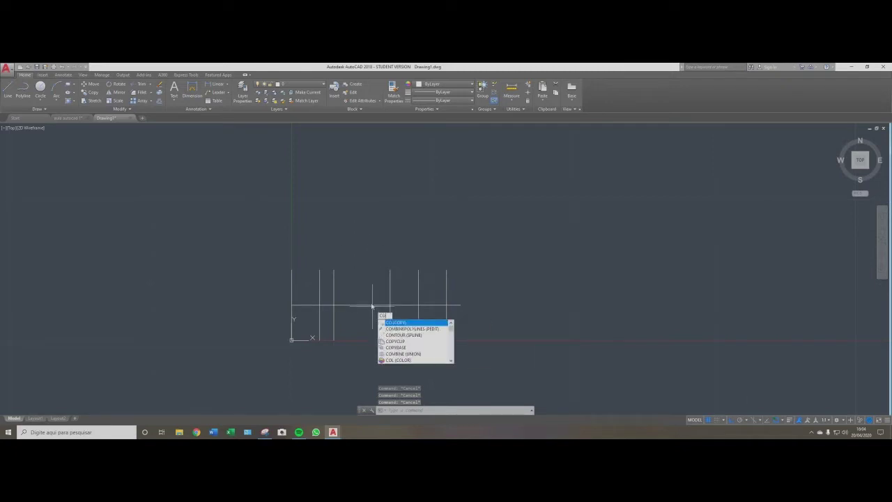
key("Return")
left_click(380, 279)
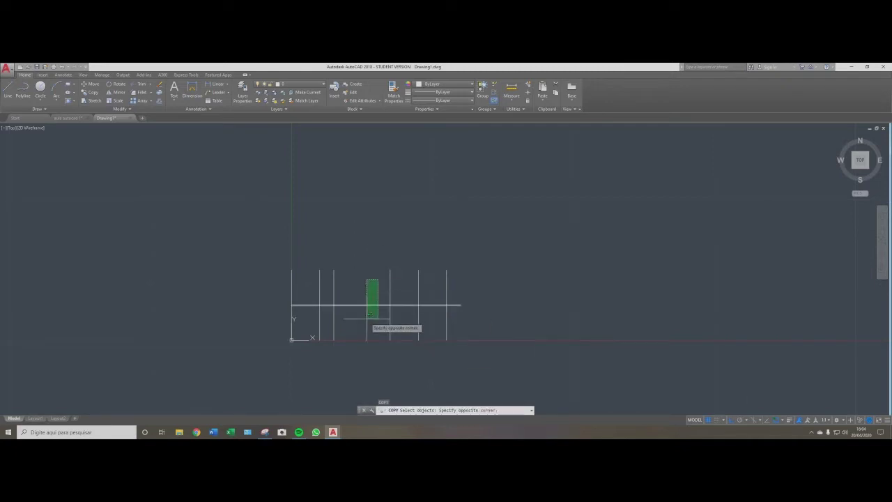
left_click(366, 311)
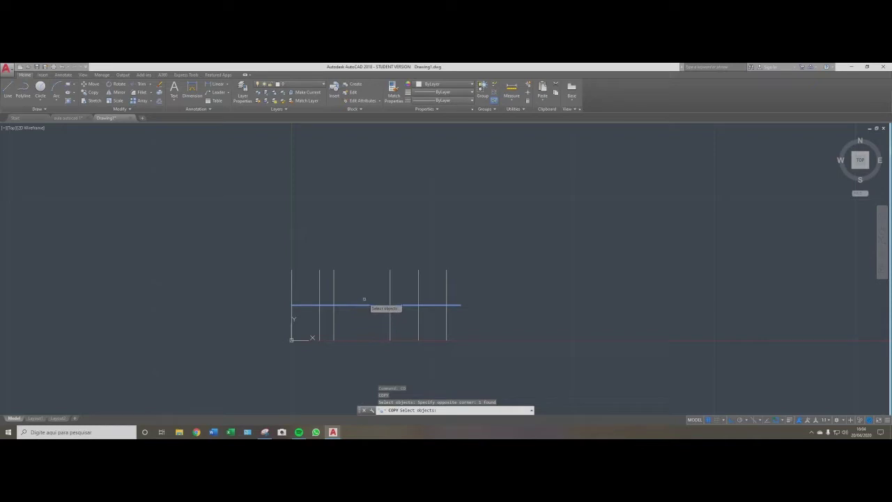
key("Return")
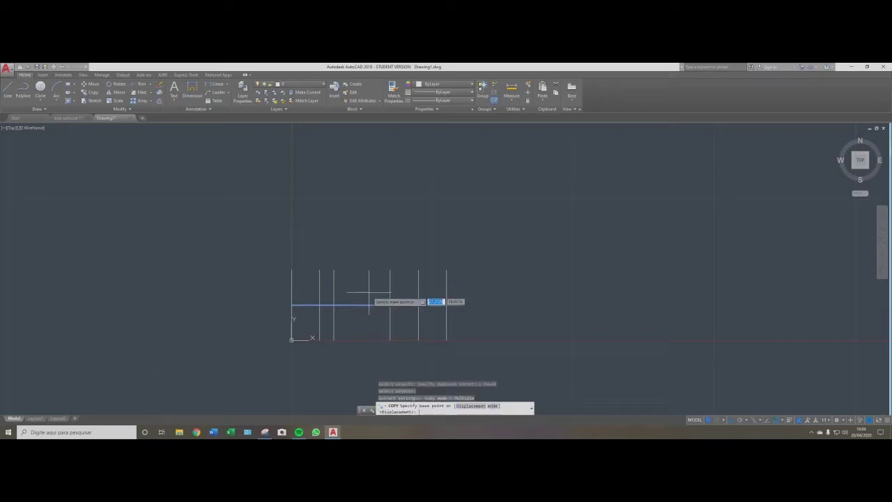
left_click(493, 315)
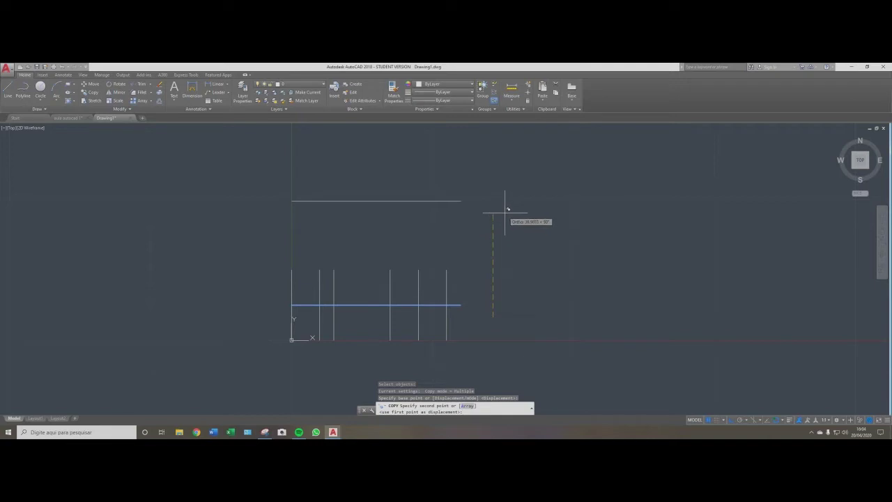
type("40")
key("Return")
key("Escape")
key("Escape")
key("Escape")
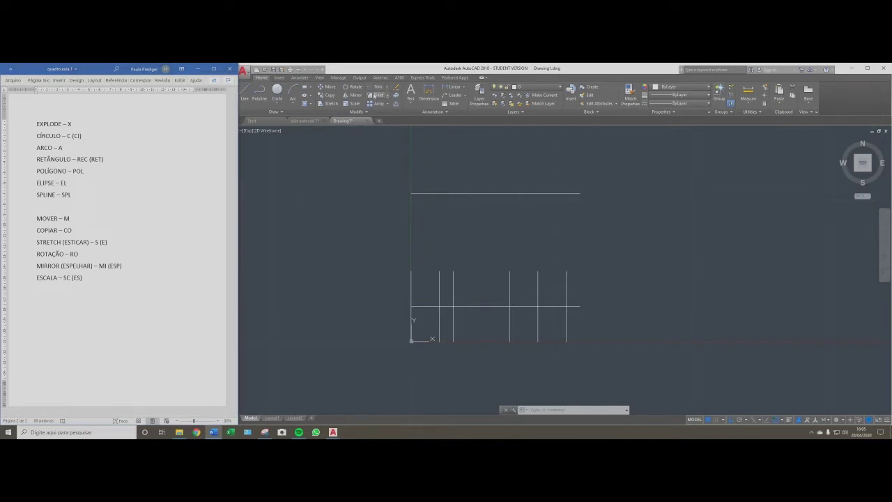
Add the entry "TRIM/APARAR – TR (AP)" to the command list in the Word document and return to the AutoCAD drawing.
type("TR")
left_click(310, 229)
key("Escape")
key("Escape")
key("Escape")
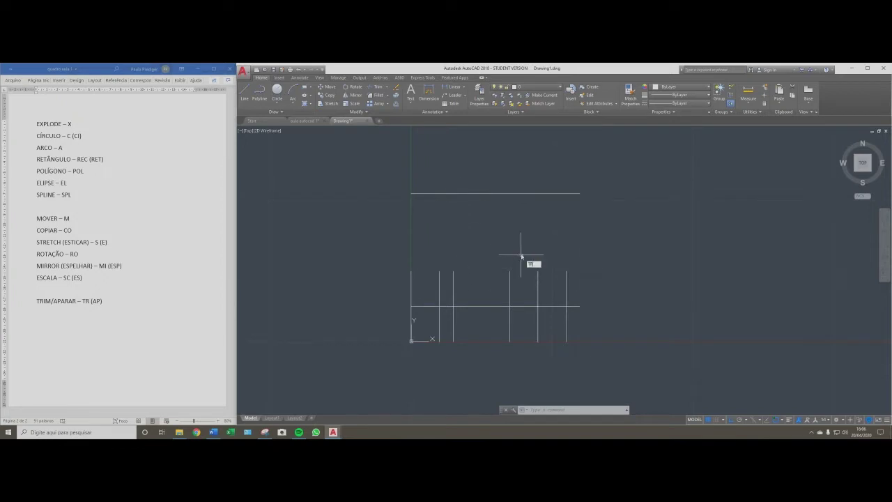
key("Return")
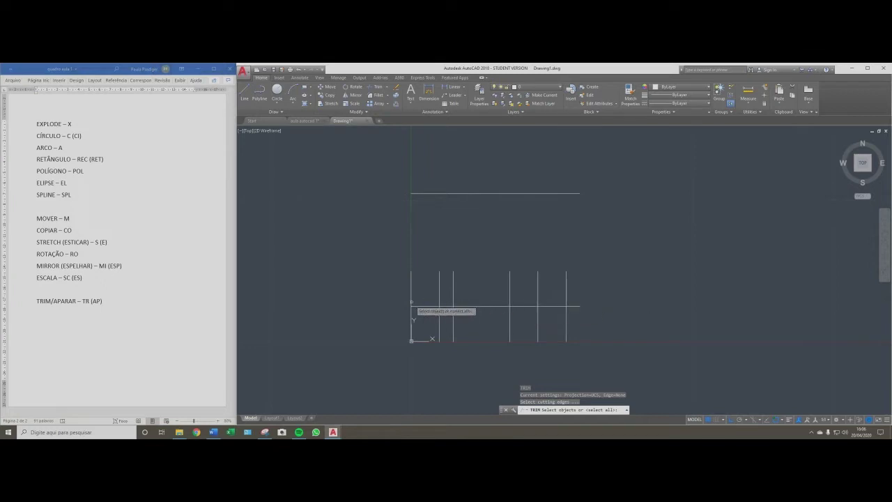
key("Escape")
key("Escape")
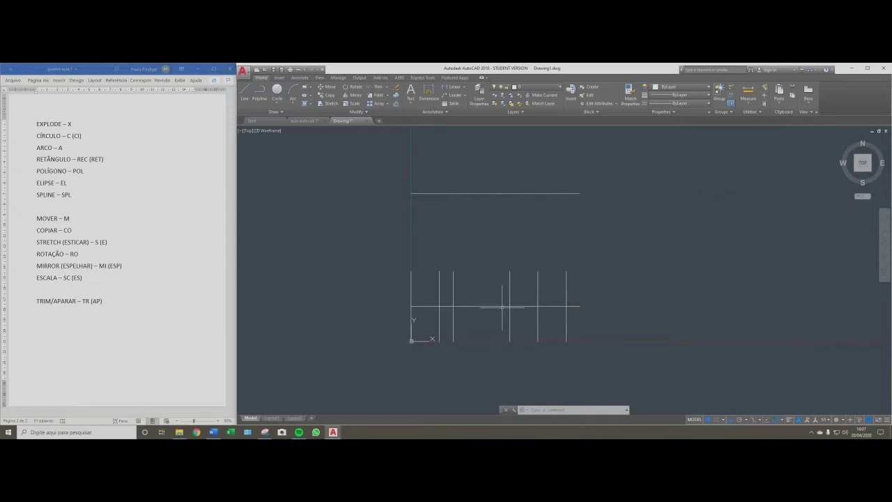
left_click(453, 279)
left_click(510, 285)
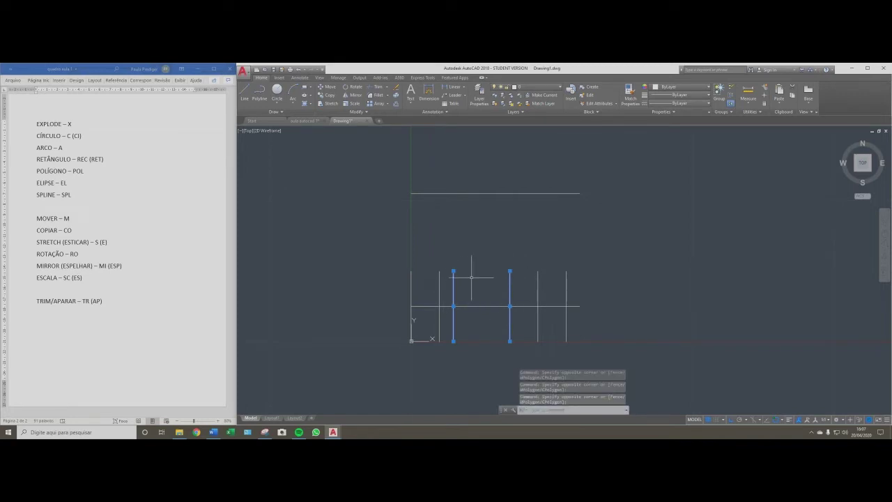
key("Escape")
key("Escape")
key("Escape")
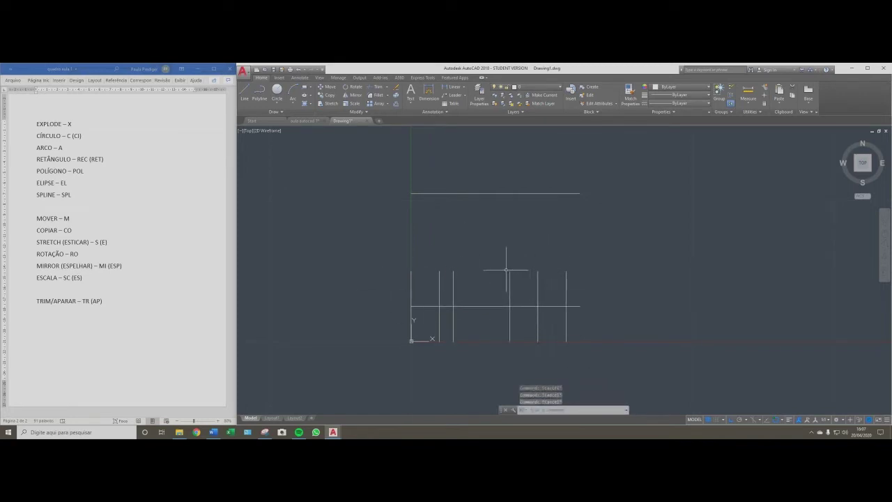
Trim the lower horizontal line between the vertical lines at 15 and 35 units, using those two lines as cutting edges.
type("TR")
key("Return")
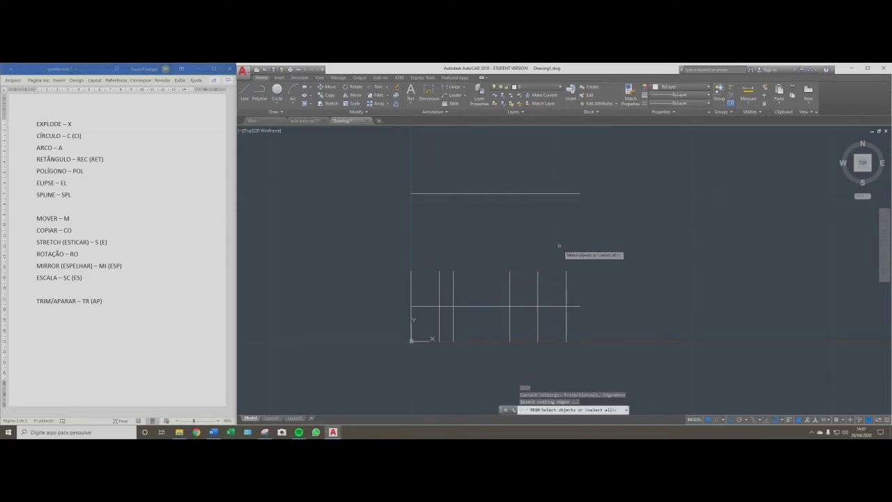
left_click(521, 246)
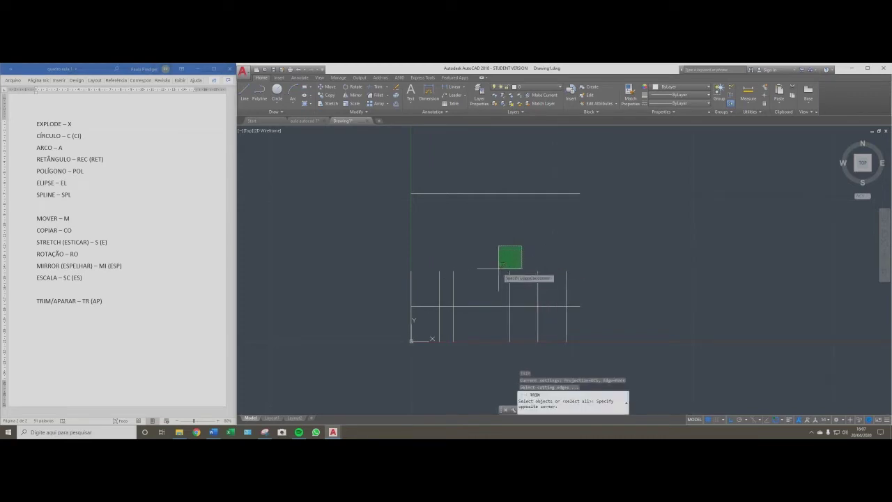
left_click(450, 295)
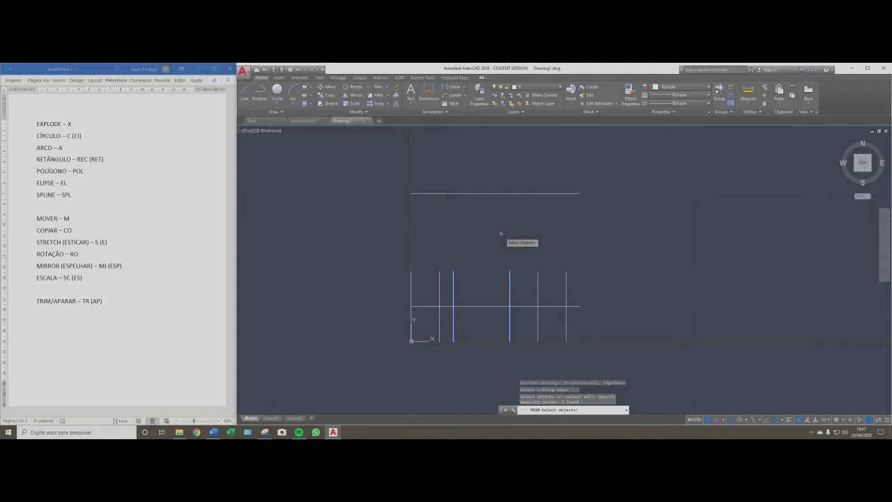
key("Return")
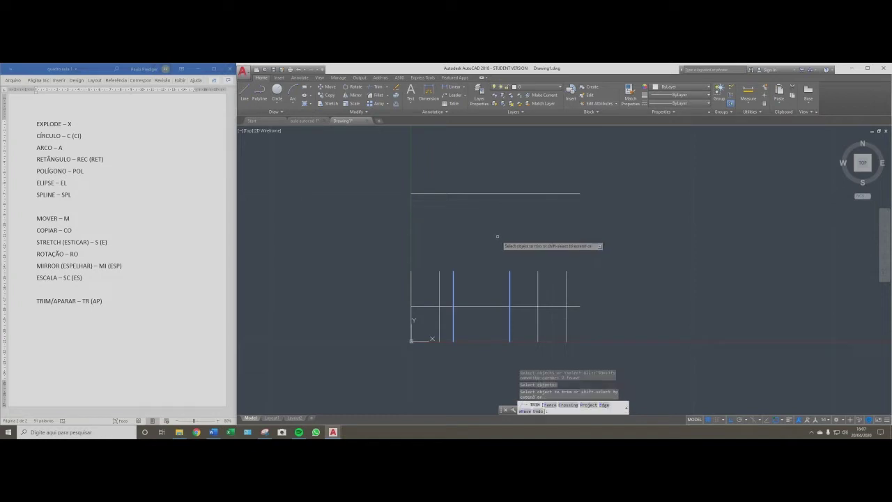
left_click(489, 305)
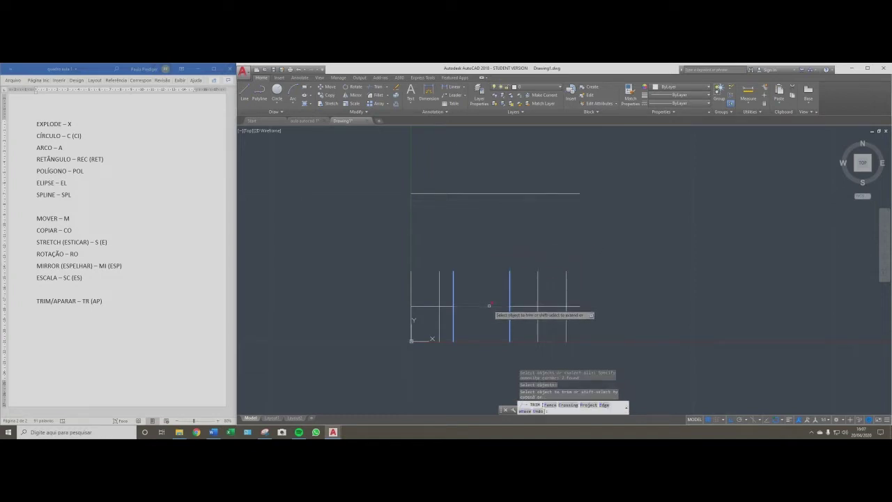
left_click(489, 305)
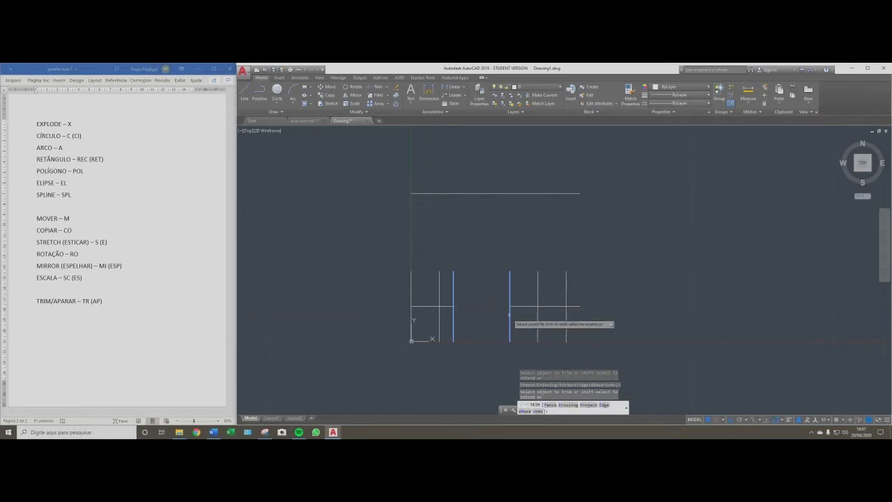
key("Escape")
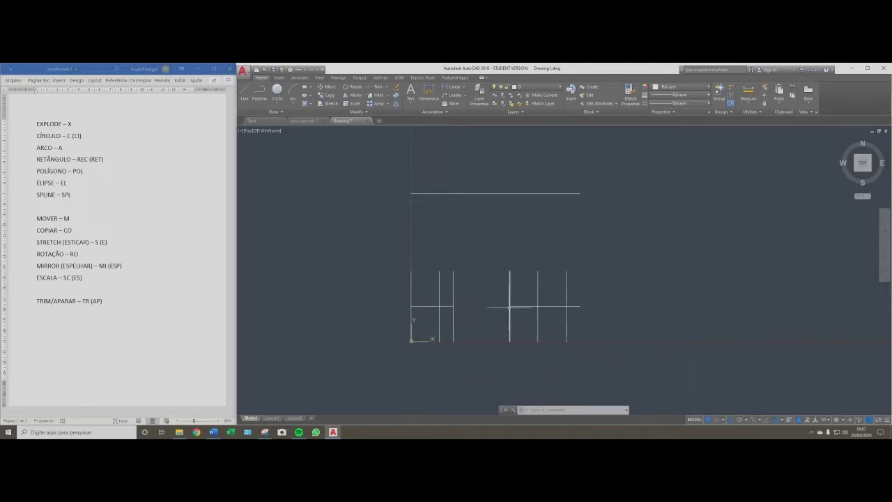
Trim the upper half of the vertical at the origin, the lower half of the 10-unit vertical and the horizontal overhang beyond 55 units, using all edges.
type("tr")
key("Return")
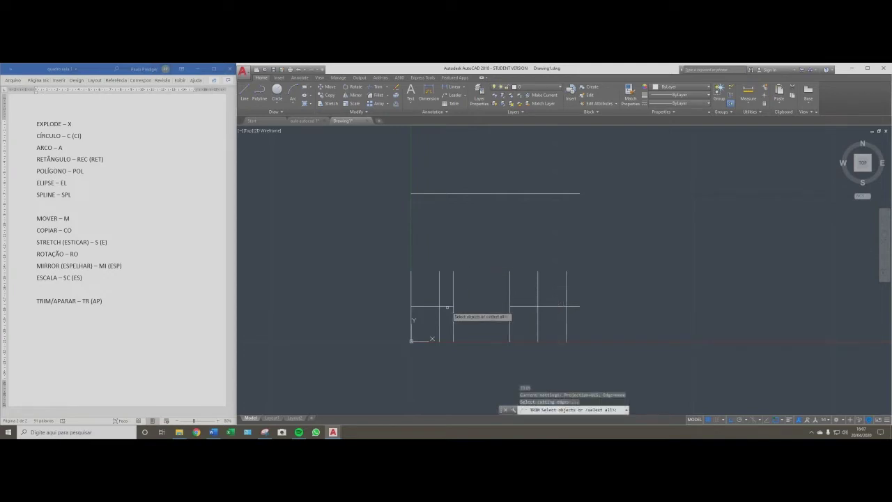
key("Return")
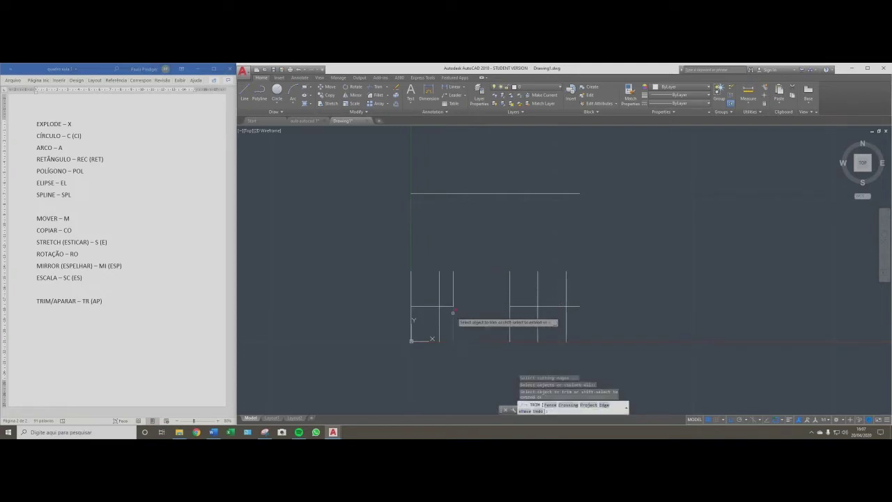
left_click(410, 293)
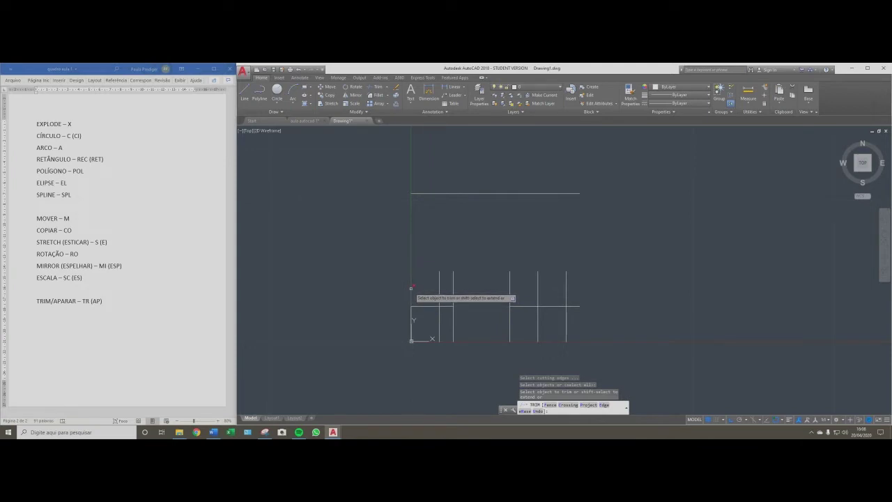
left_click(439, 329)
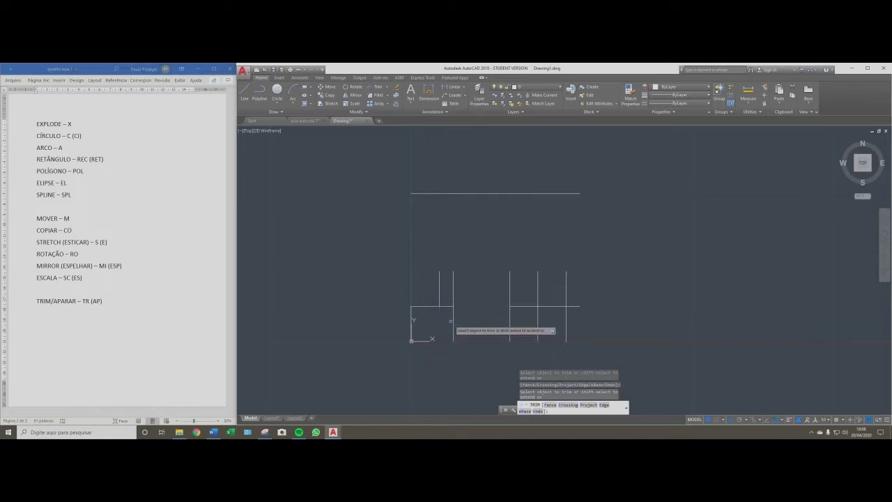
left_click(576, 306)
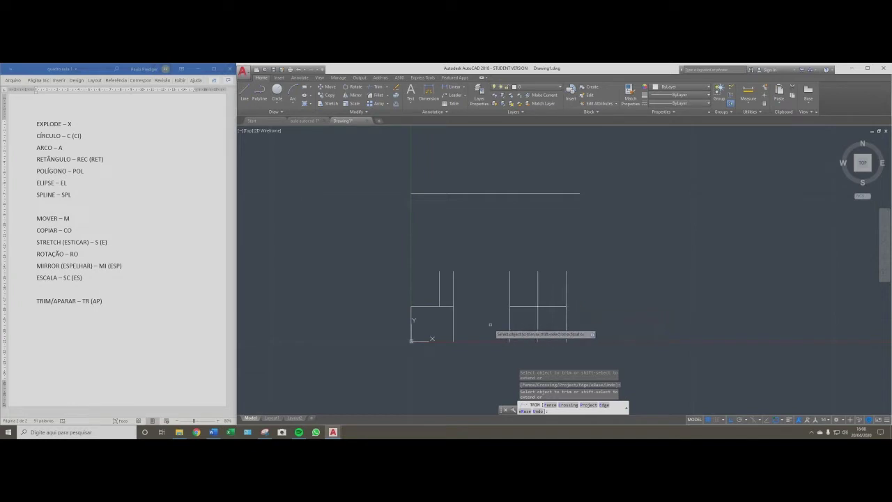
key("Return")
key("Escape")
key("Escape")
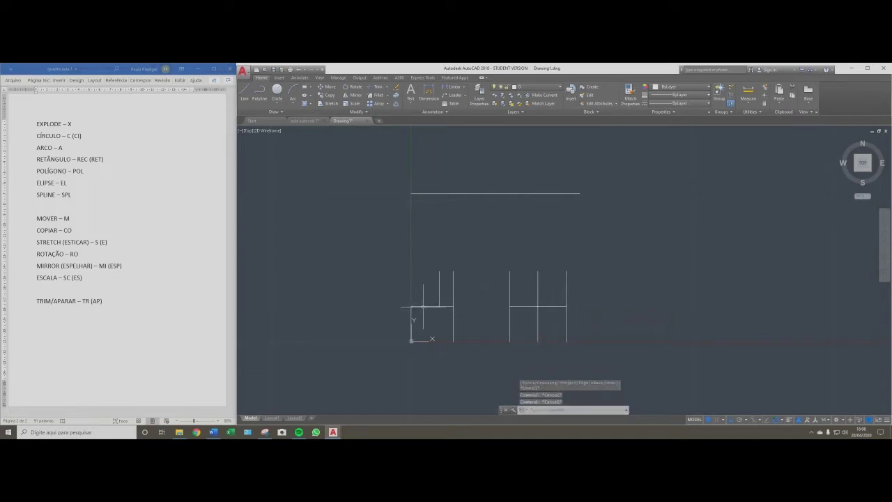
type("l")
key("Return")
key("Escape")
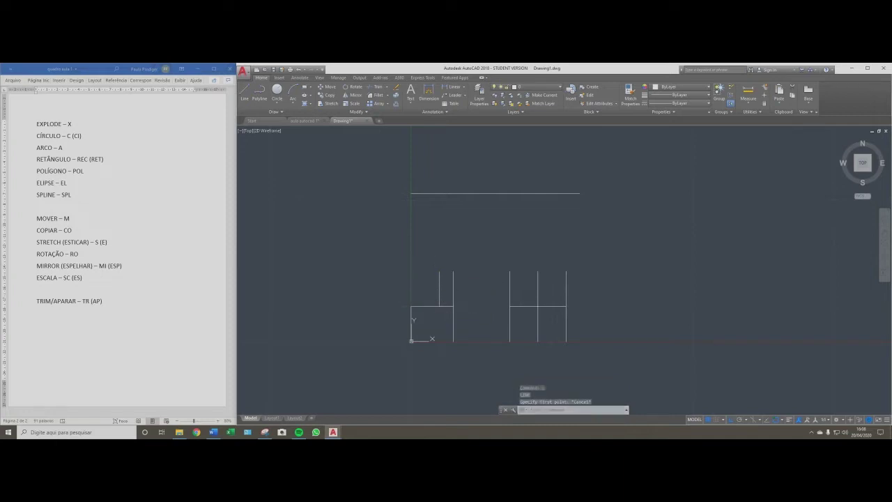
key("Escape")
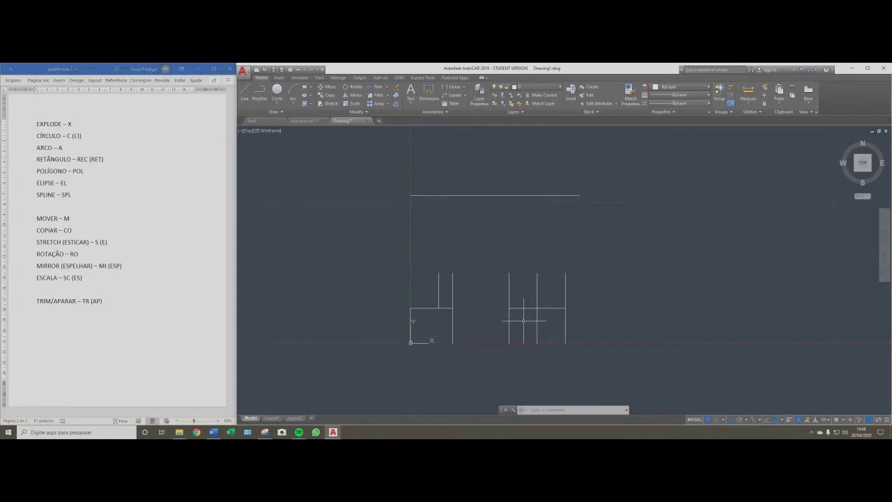
type("l")
key("Return")
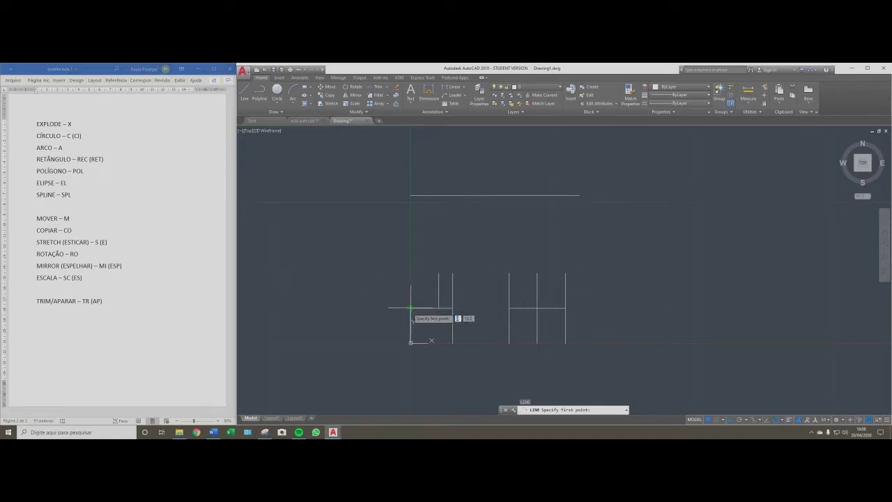
key("Escape")
key("Escape")
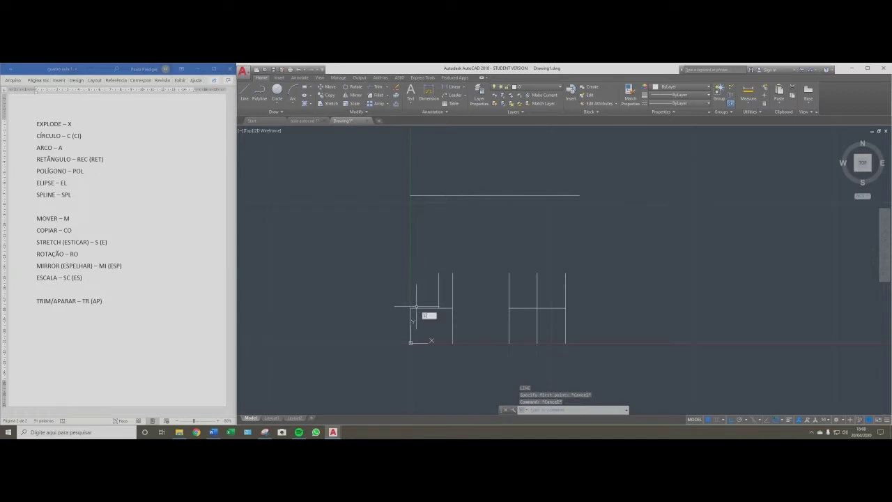
Draw a 75-unit horizontal line to the right, starting 5 units above the top end of the vertical line at the origin.
type("l")
key("Return")
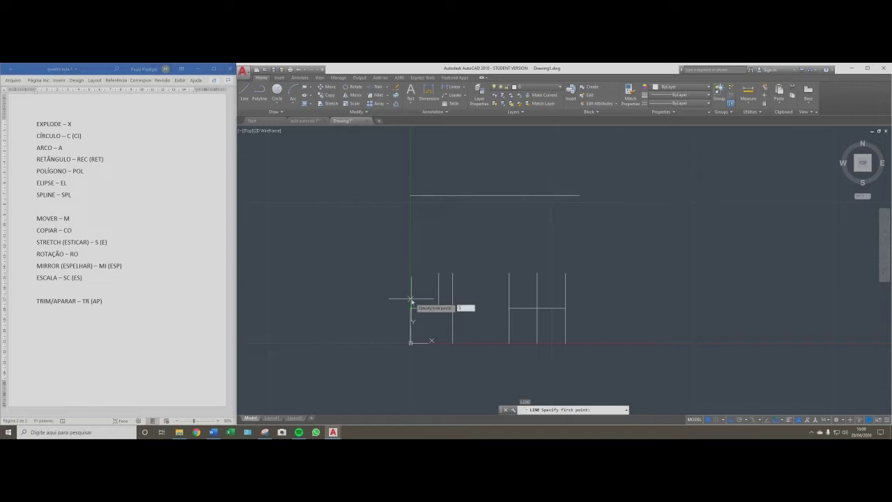
left_click(411, 277)
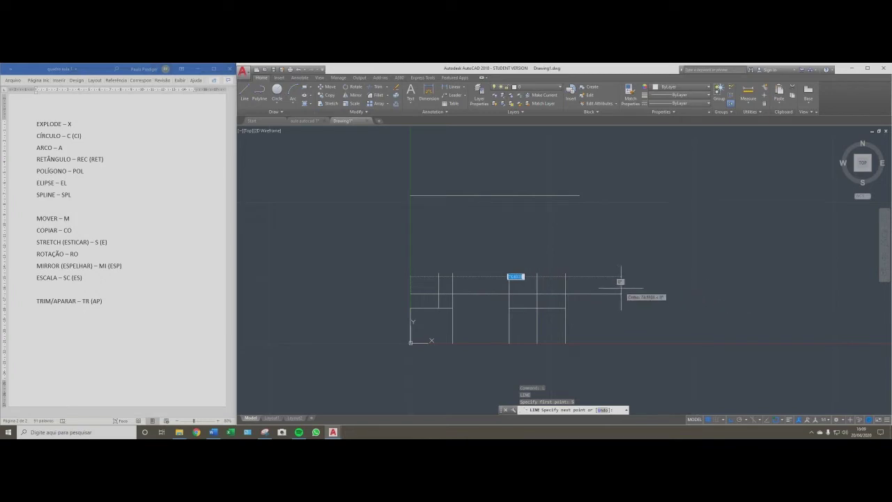
type("75")
key("Return")
key("Escape")
key("Escape")
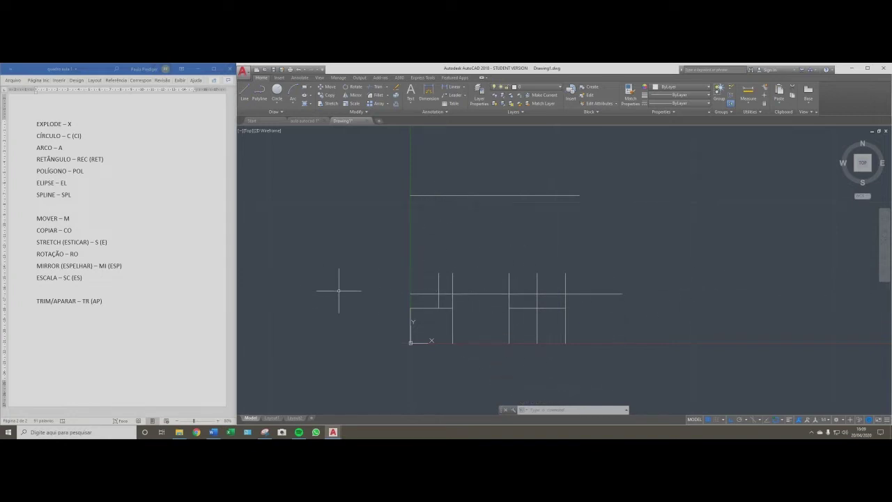
left_click(472, 297)
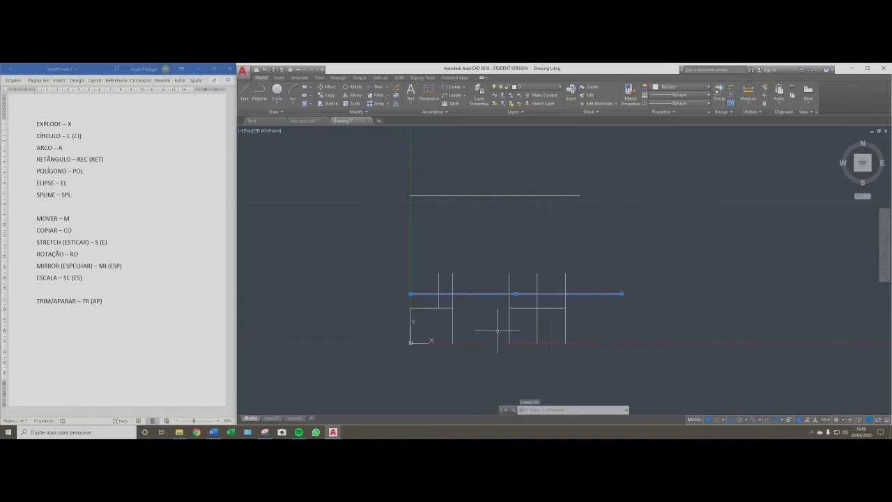
key("Escape")
key("Escape")
key("Escape")
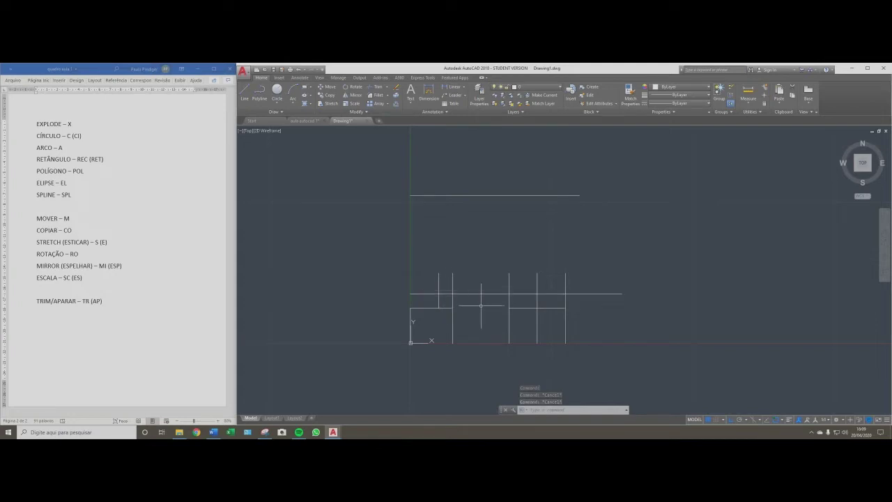
type("tr")
key("Return")
key("Return")
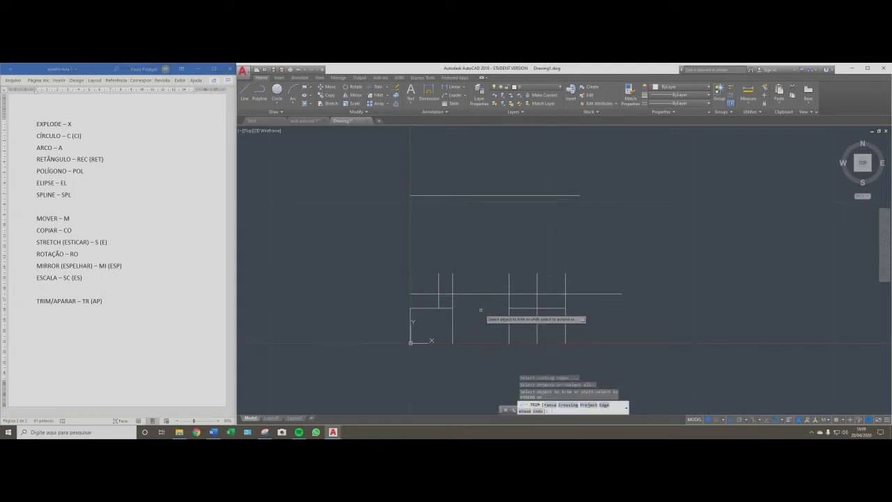
left_click(476, 293)
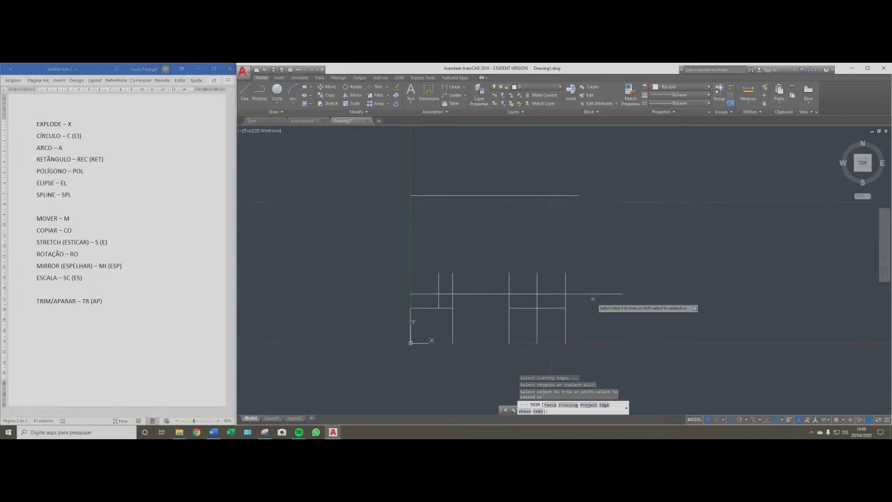
key("Escape")
key("Escape")
key("Escape")
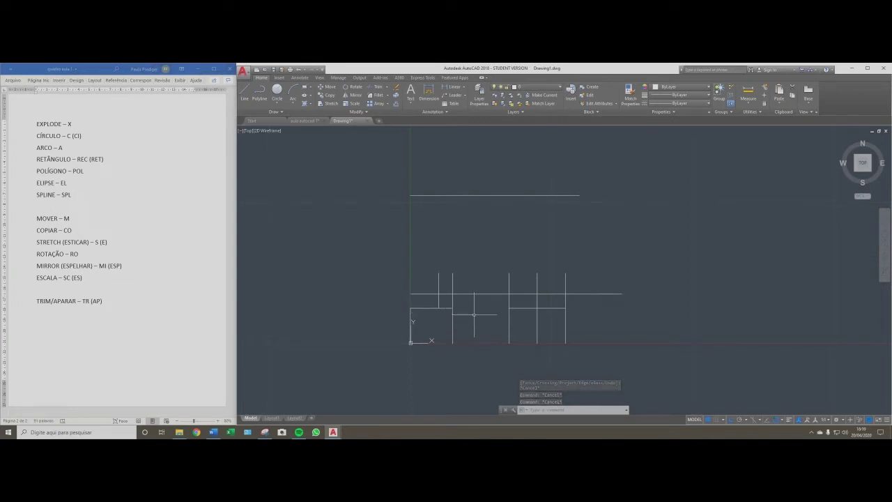
Trim the 75-unit horizontal line beyond the vertical line at 15 units, using only that vertical line as the cutting edge.
type("TR")
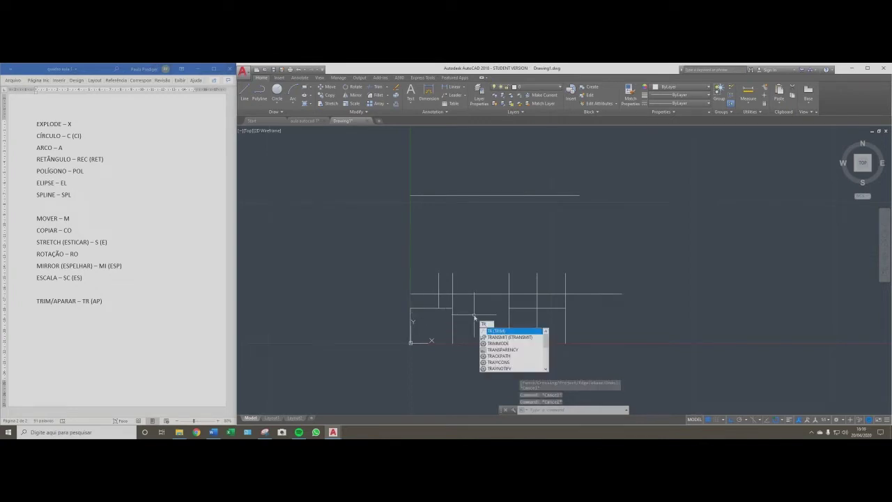
key("Return")
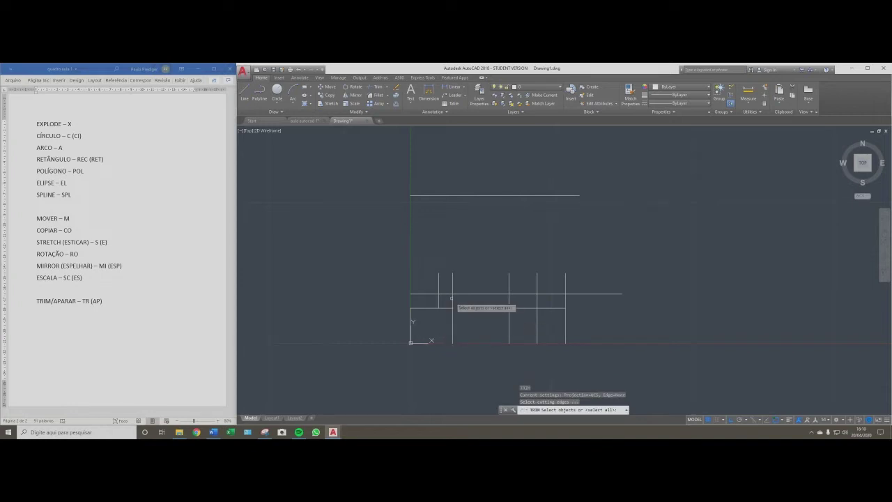
left_click(452, 297)
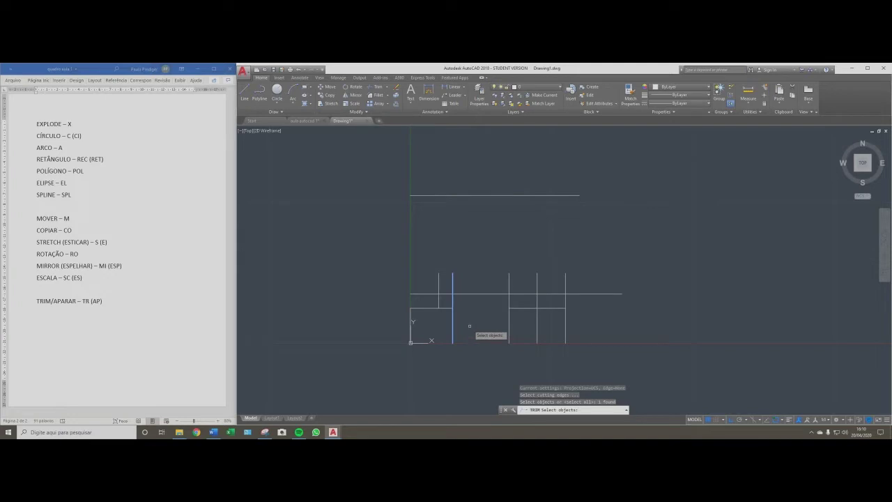
key("Return")
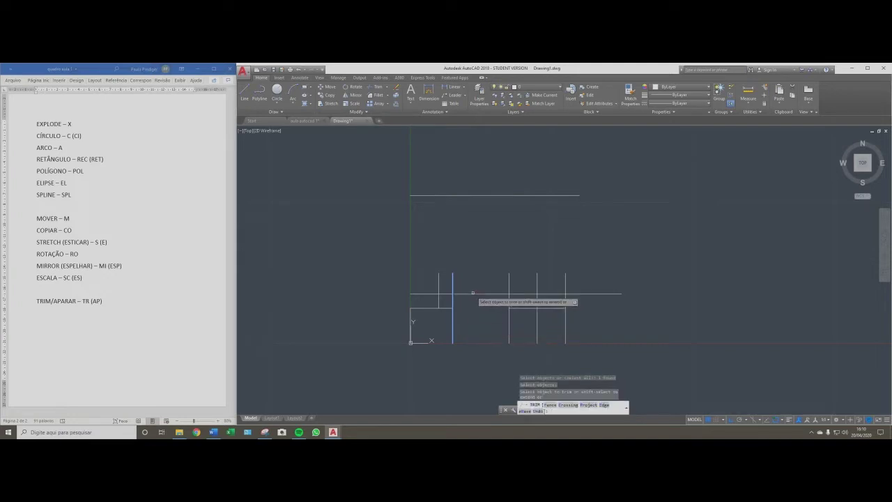
left_click(432, 294)
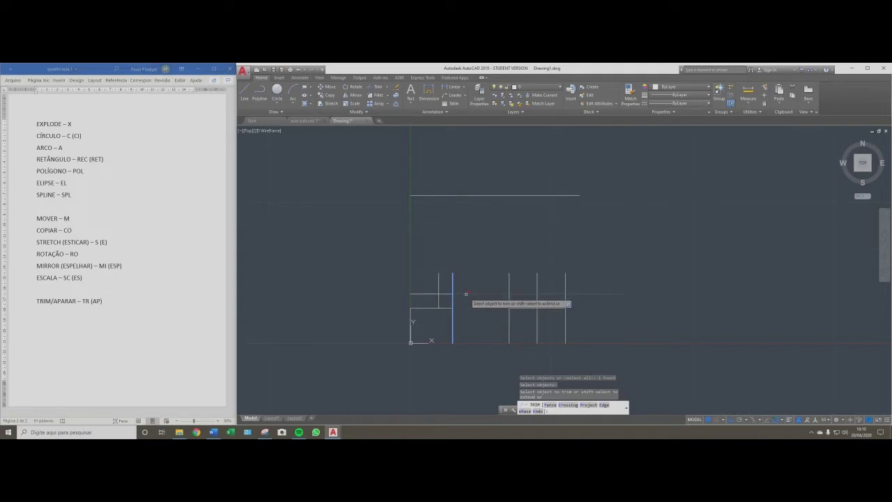
left_click(466, 294)
key("Escape")
key("Escape")
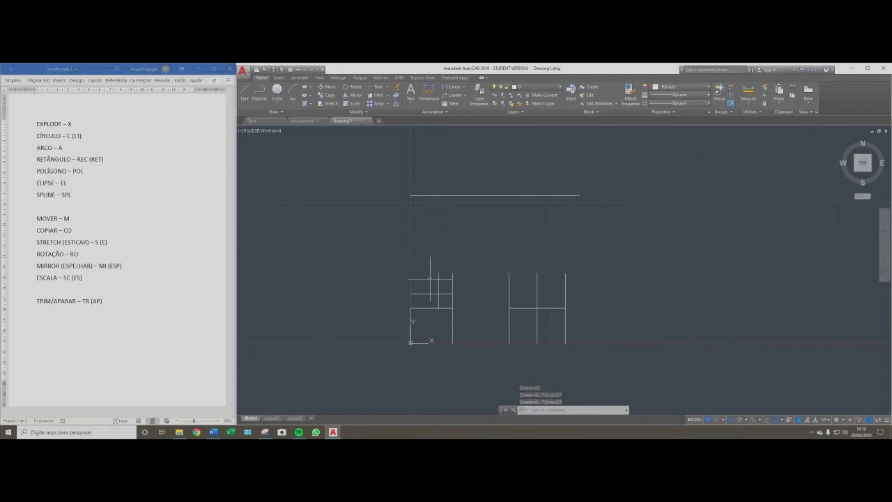
Add the entry "EXTEND/ESTENDER – EX/EST" to the command list in the Word document and return to the AutoCAD drawing.
left_click(387, 87)
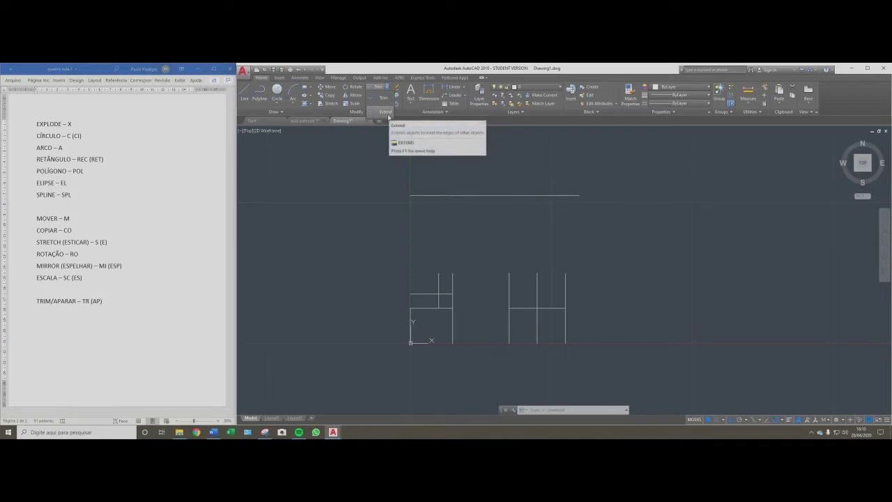
left_click(120, 301)
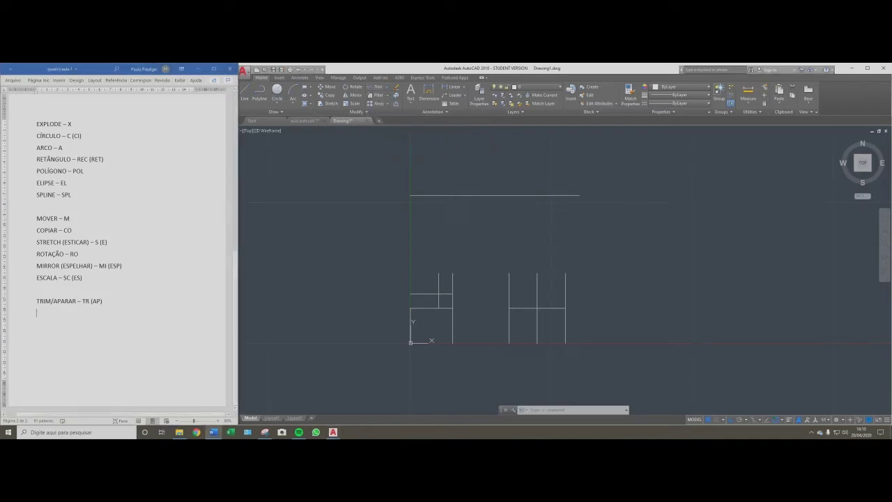
type("EXTEND/ESTENDER – EX/EST")
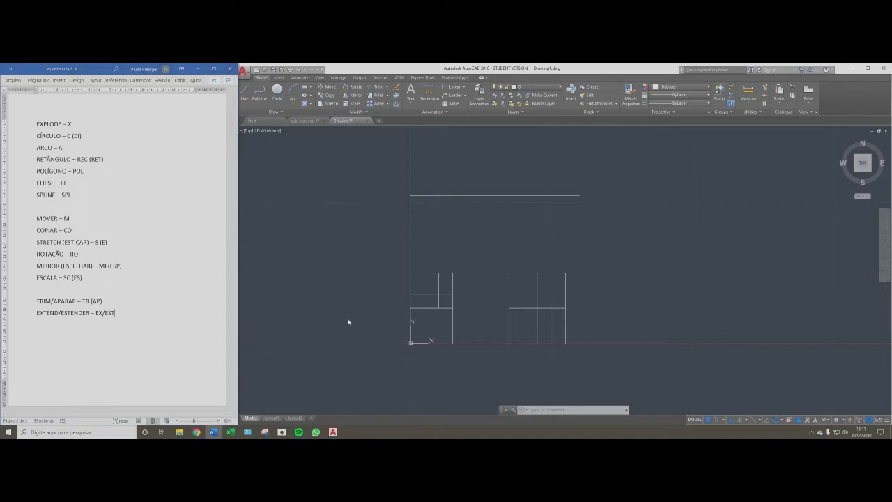
left_click(335, 254)
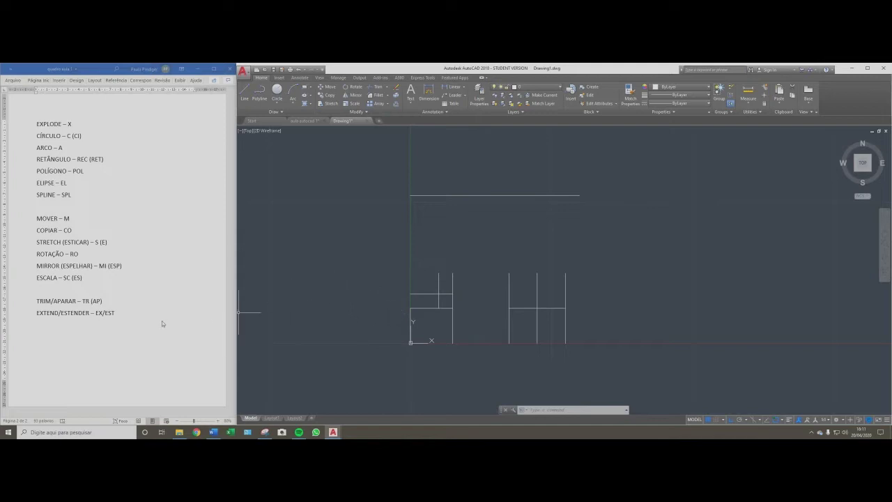
Extend the upper short horizontal line from the 15-unit vertical across to the rightmost vertical, using all edges as boundaries.
middle_click_drag(473, 237, 467, 240)
scroll(468, 230, "up", 2)
scroll(466, 235, "down", 4)
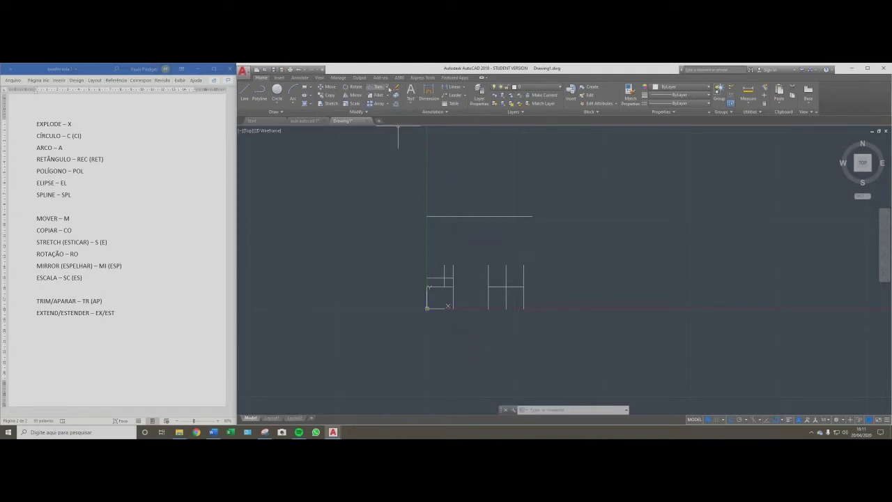
key("Escape")
key("Escape")
key("Escape")
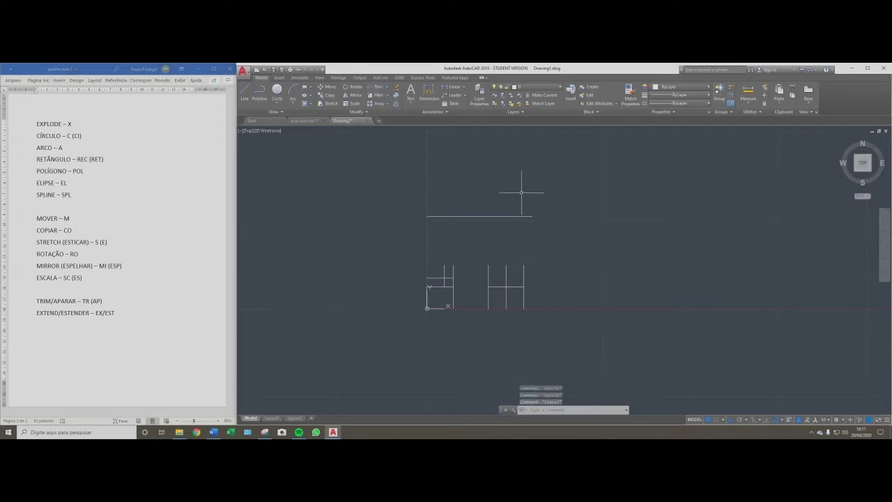
type("EX")
key("Return")
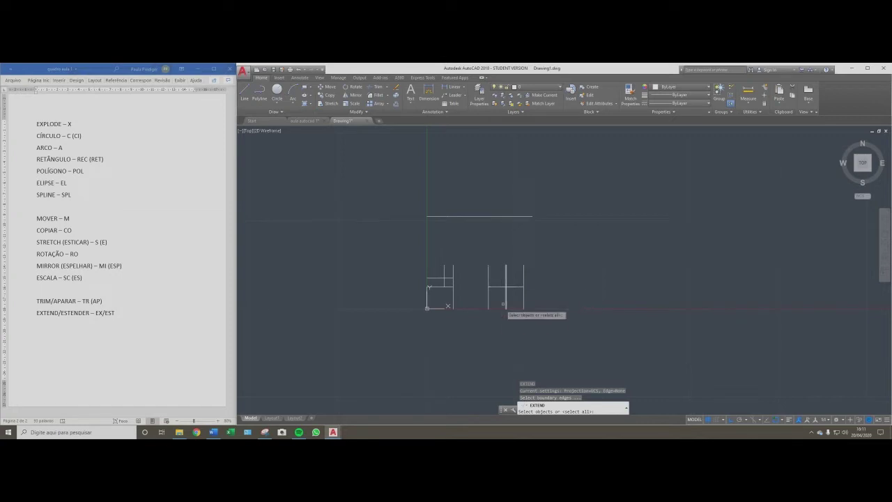
scroll(474, 279, "up", 2)
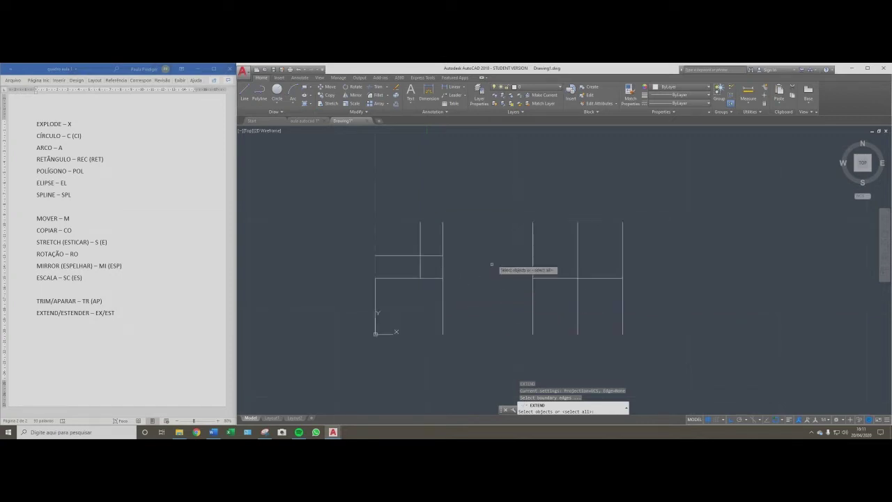
scroll(478, 282, "down", 2)
scroll(446, 298, "up", 4)
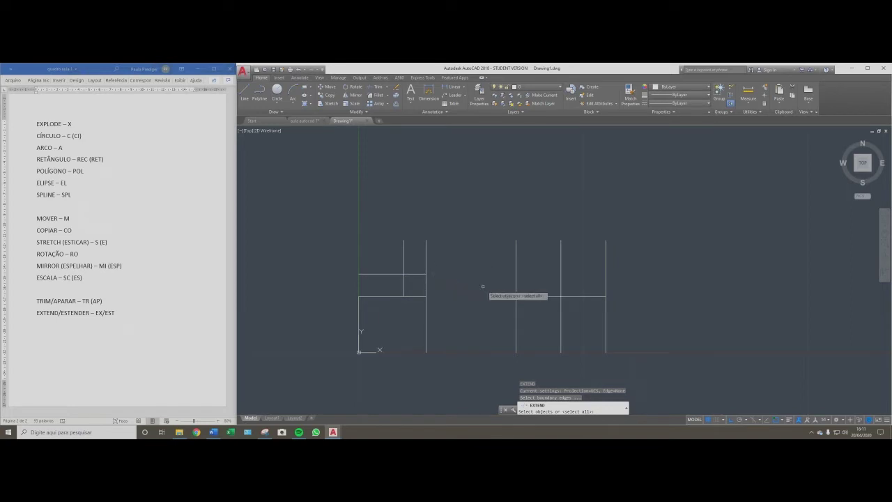
key("Return")
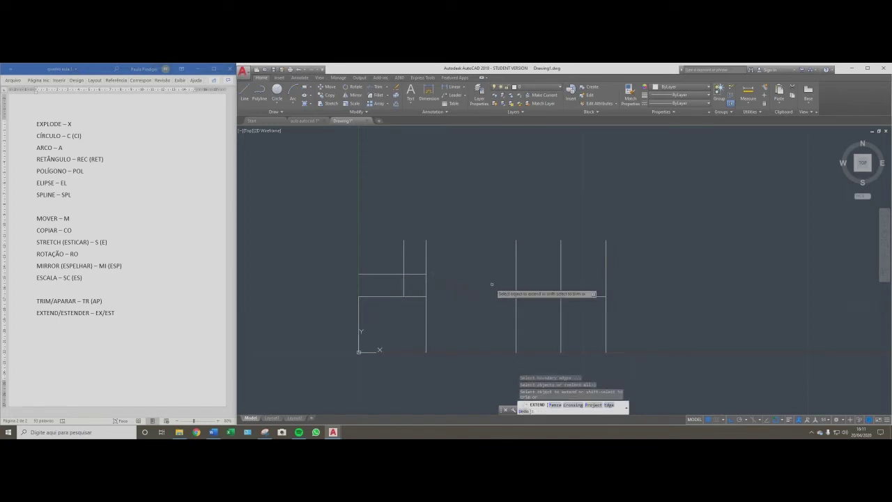
left_click(423, 275)
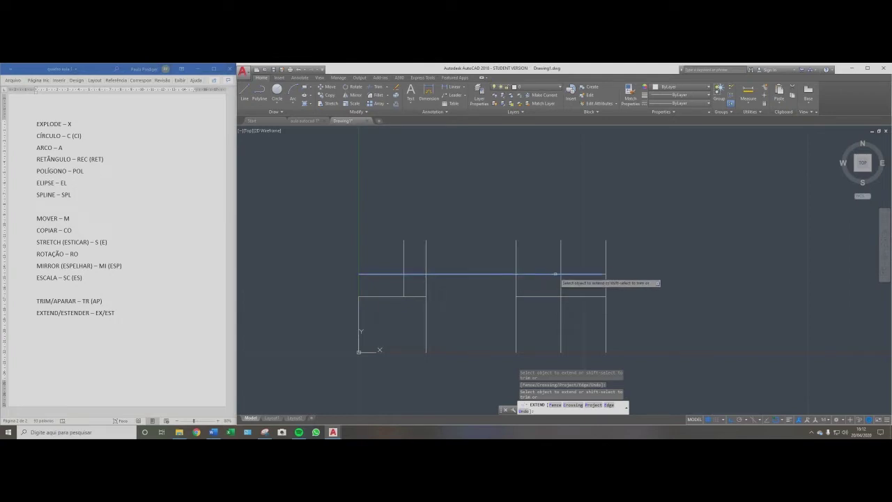
left_click(555, 274)
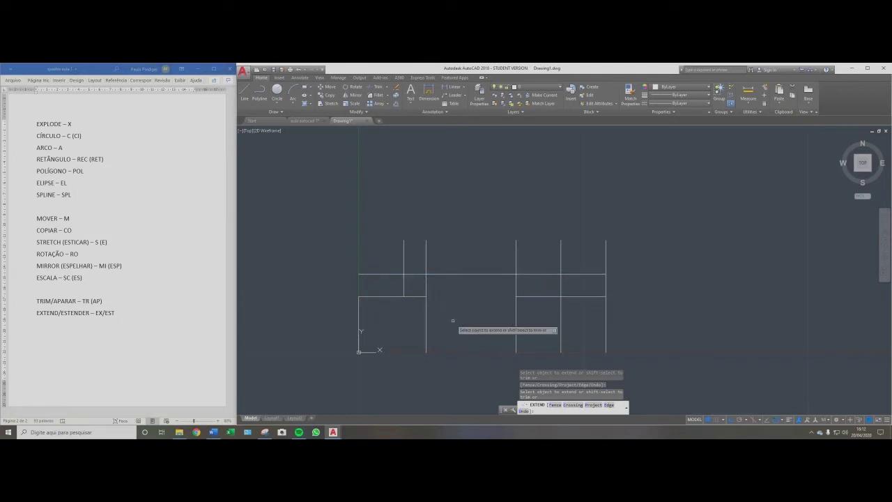
key("Escape")
key("Escape")
key("Escape")
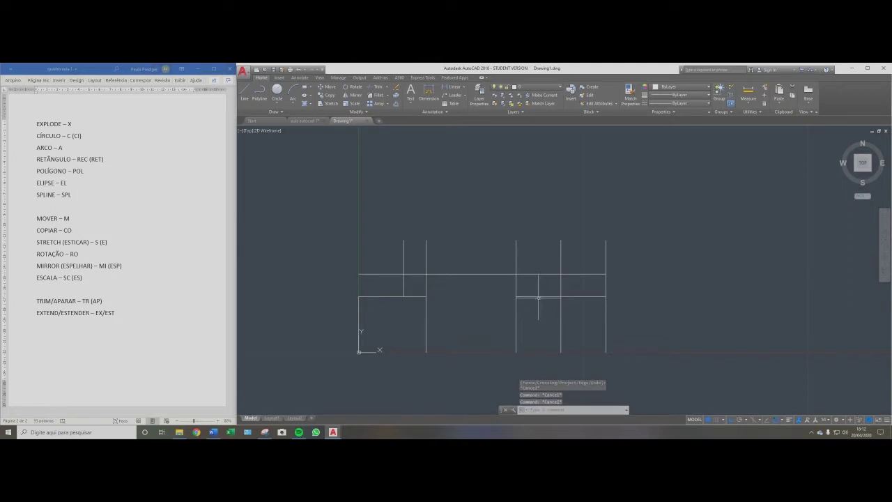
Erase the separate horizontal segment across the three right-hand verticals, and extend the lower short horizontal to the rightmost vertical as its only boundary.
left_click(539, 297)
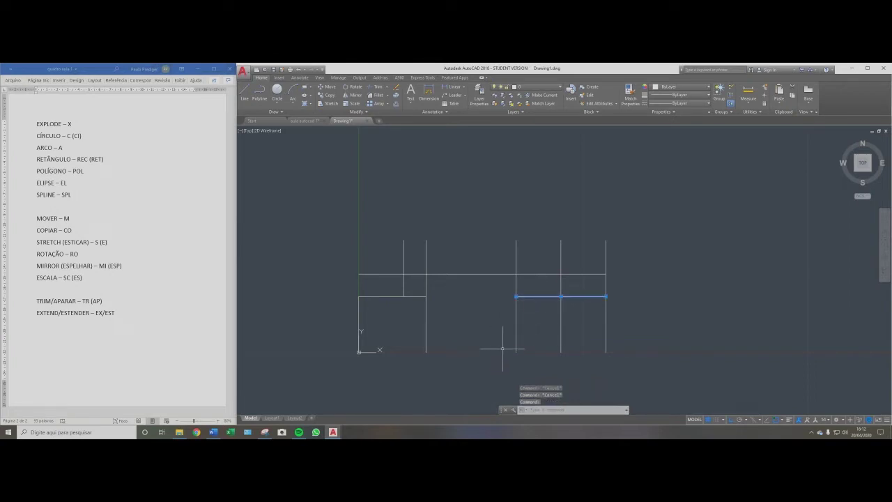
key("Delete")
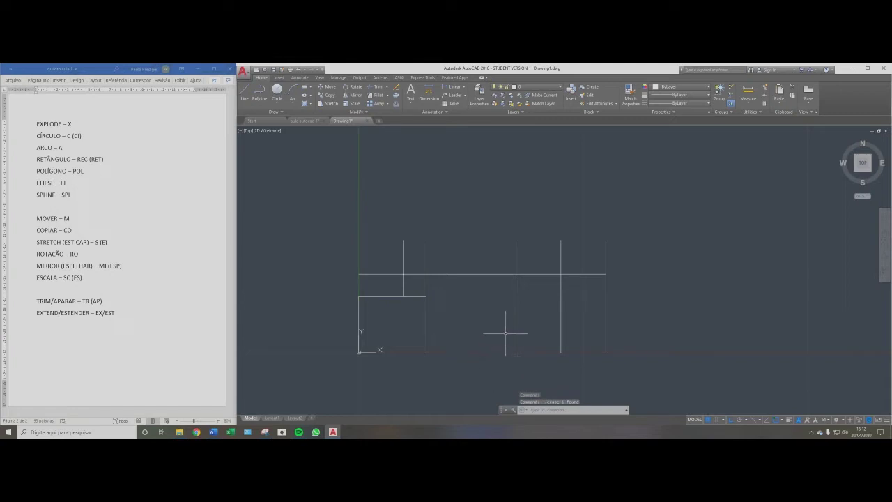
type("ex")
key("Return")
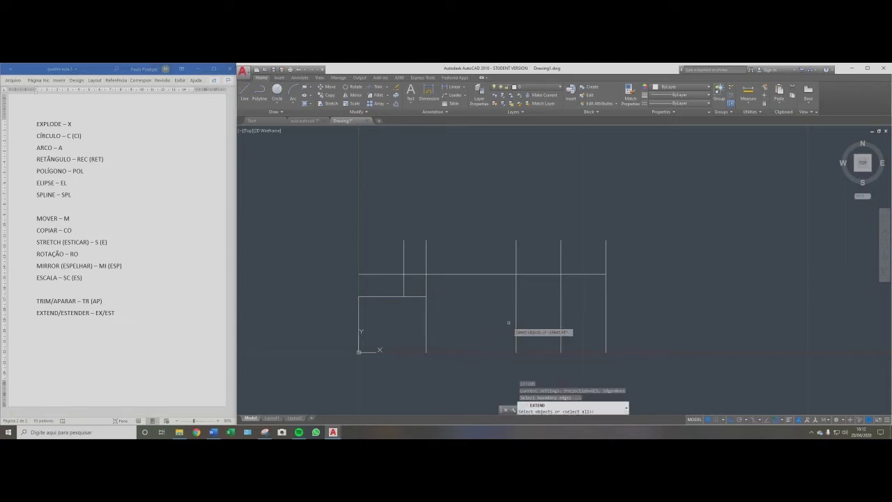
left_click(641, 291)
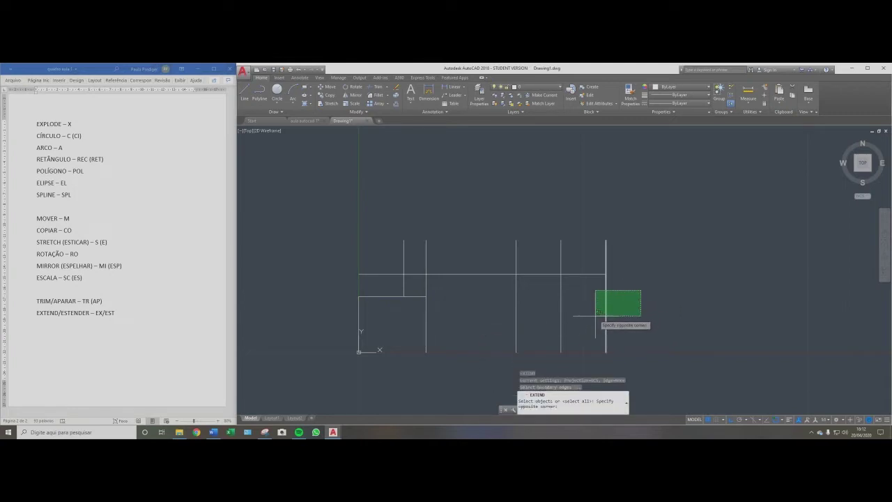
left_click(597, 313)
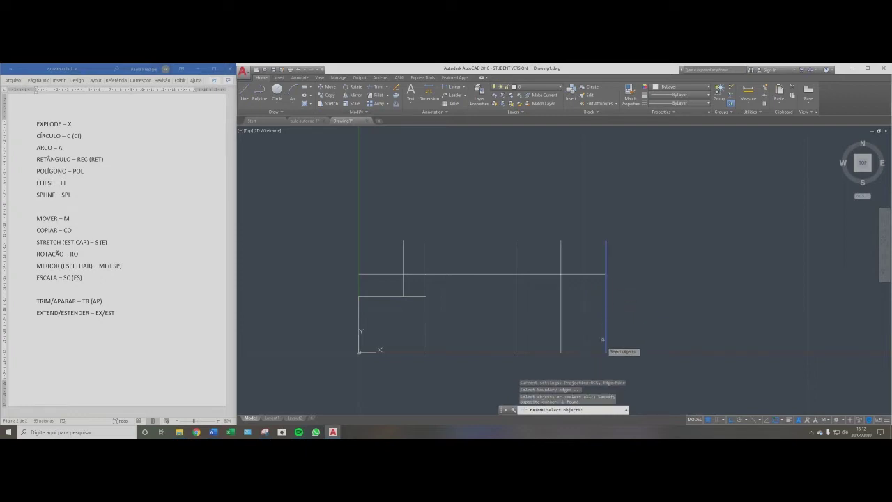
key("Return")
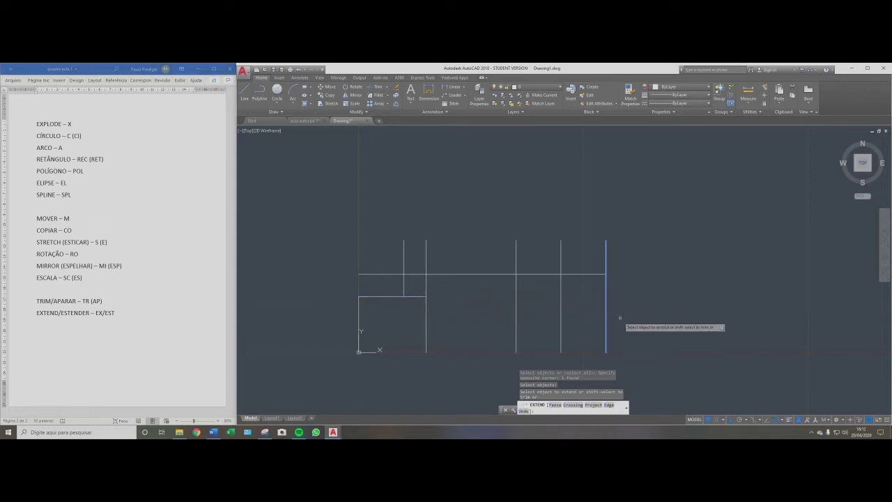
left_click(422, 296)
key("Escape")
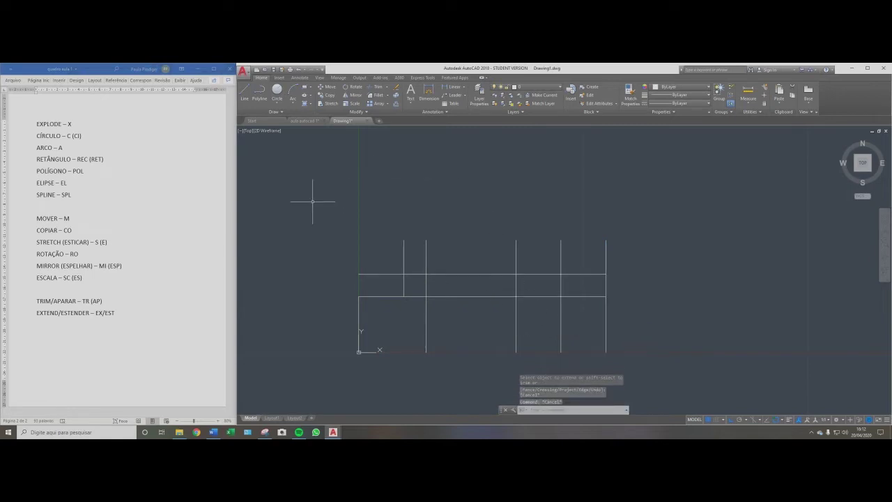
scroll(518, 258, "down", 5)
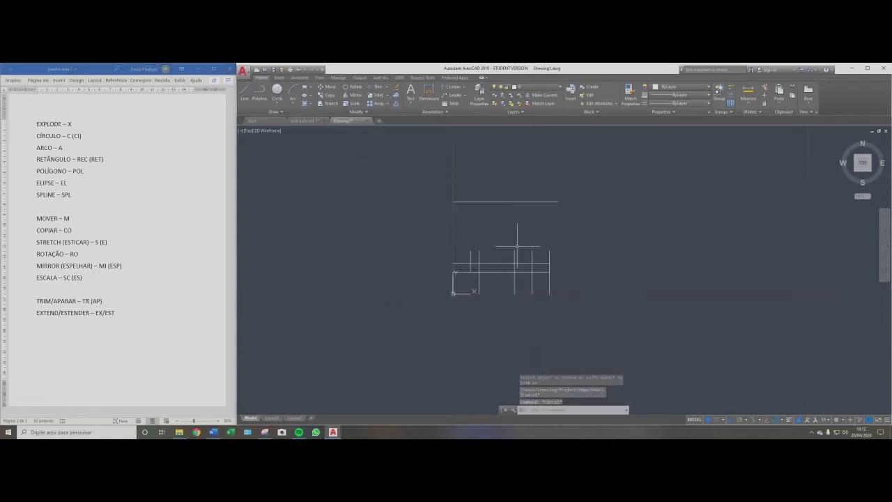
scroll(513, 218, "up", 3)
middle_click_drag(485, 260, 468, 238)
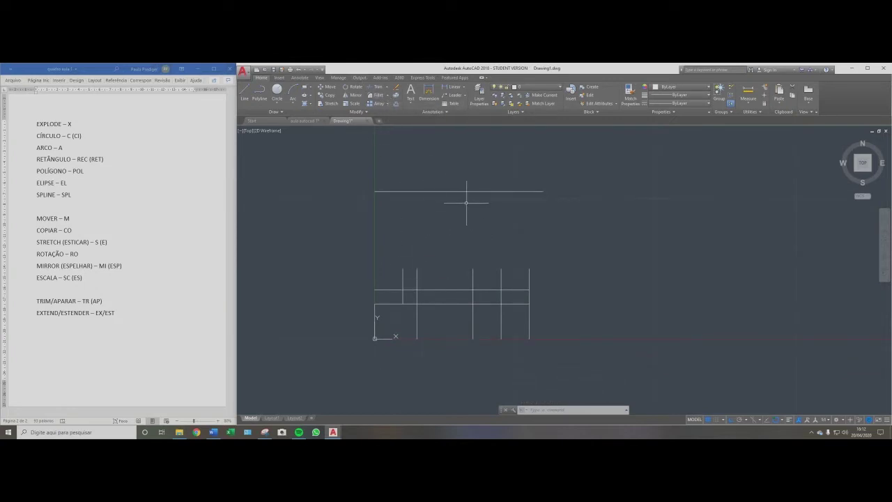
left_click(434, 255)
left_click(412, 275)
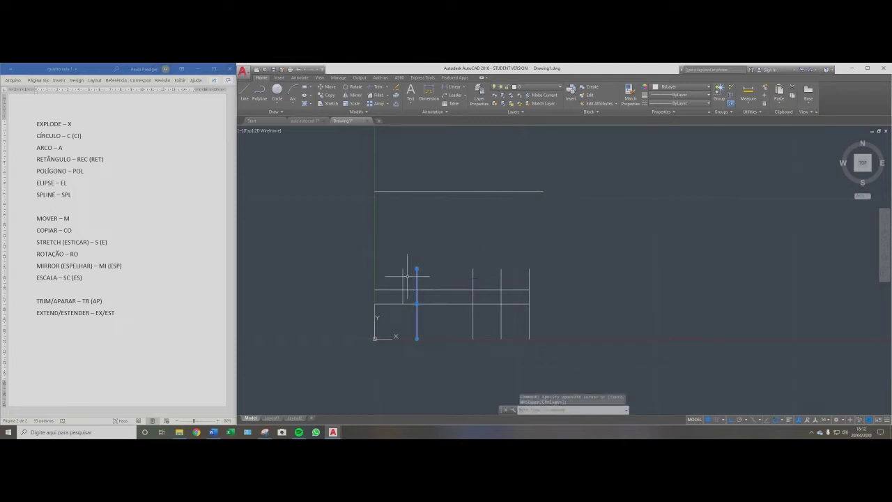
left_click(491, 175)
left_click(470, 214)
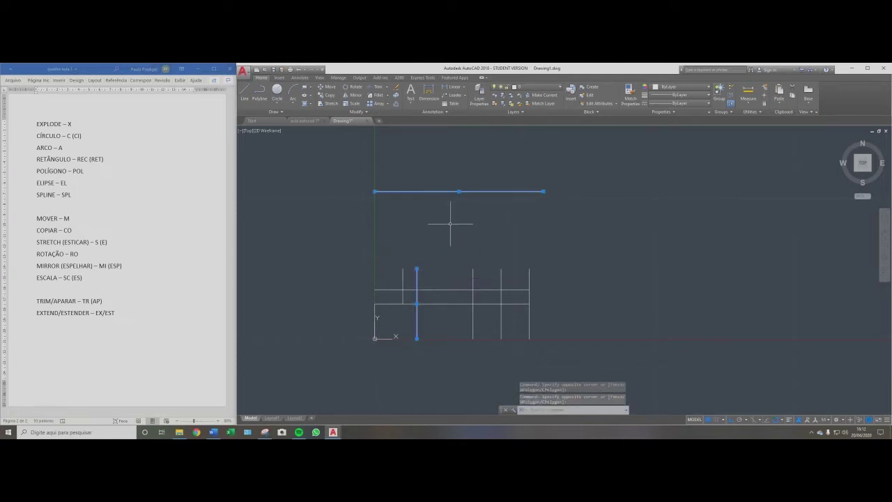
left_click(417, 269)
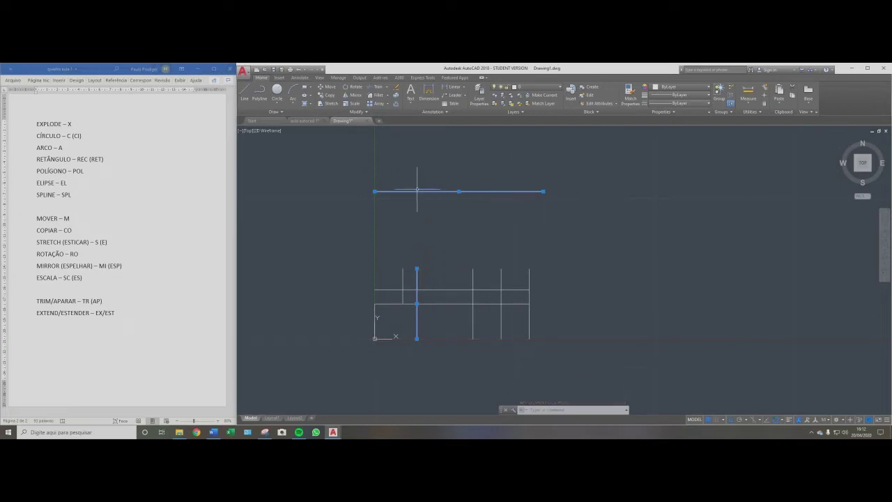
mouse_move(375, 190)
left_click(389, 96)
left_click(388, 98)
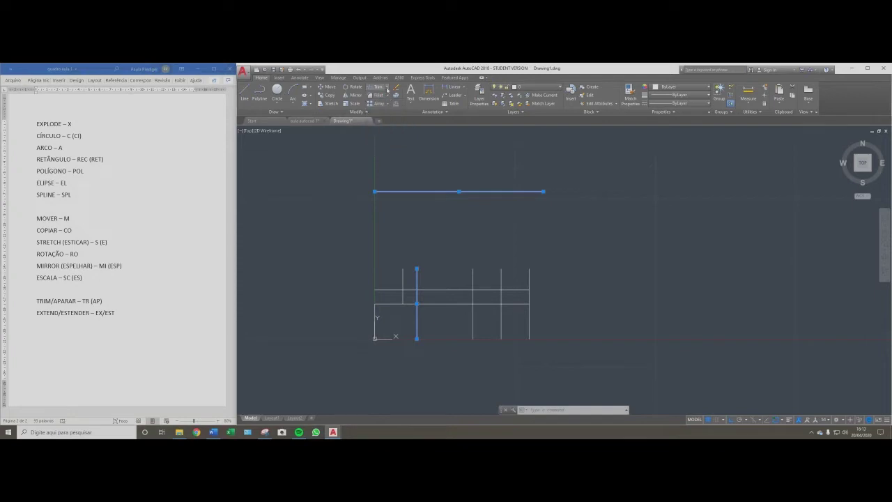
Add the entry "FILLET/CONCORD – F/CONC" to the command list in the Word document and clear the line selection in the AutoCAD drawing.
left_click(130, 312)
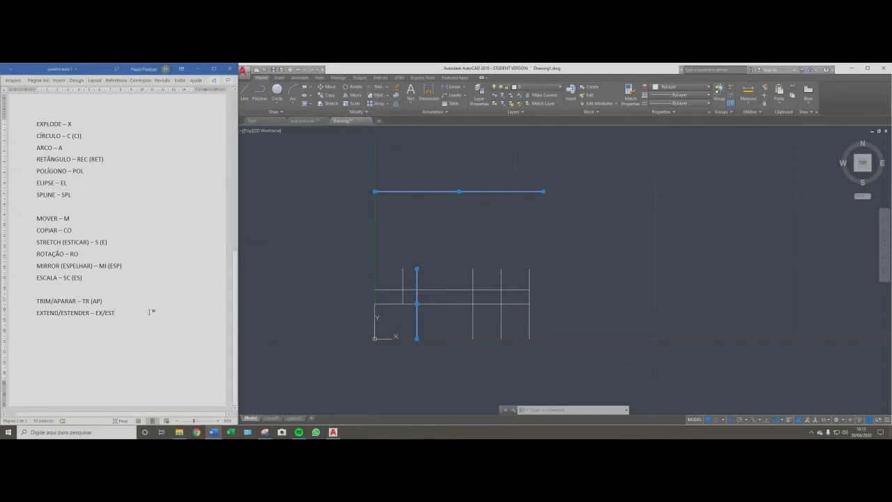
key("Return")
type("F")
left_click(412, 239)
key("Escape")
key("Escape")
key("Escape")
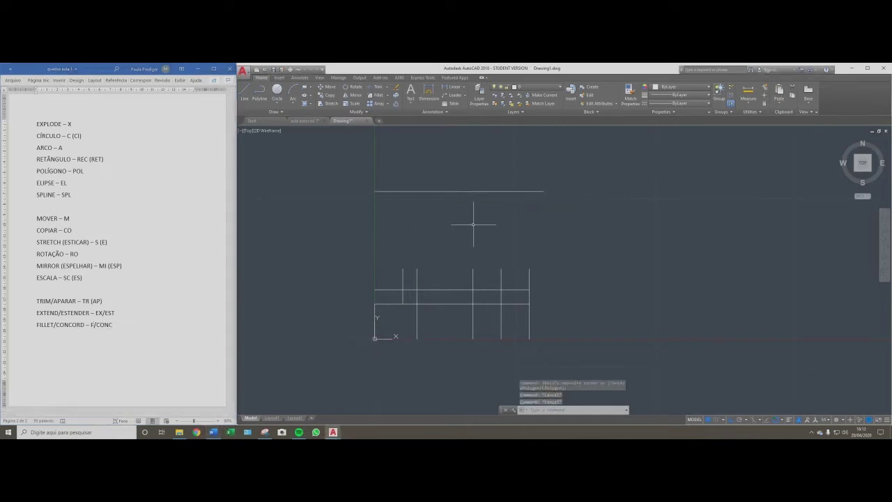
Fillet the 15-unit vertical and the topmost horizontal line into a sharp corner, keeping the horizontal's part to the right of that vertical.
middle_click_drag(385, 281, 360, 290)
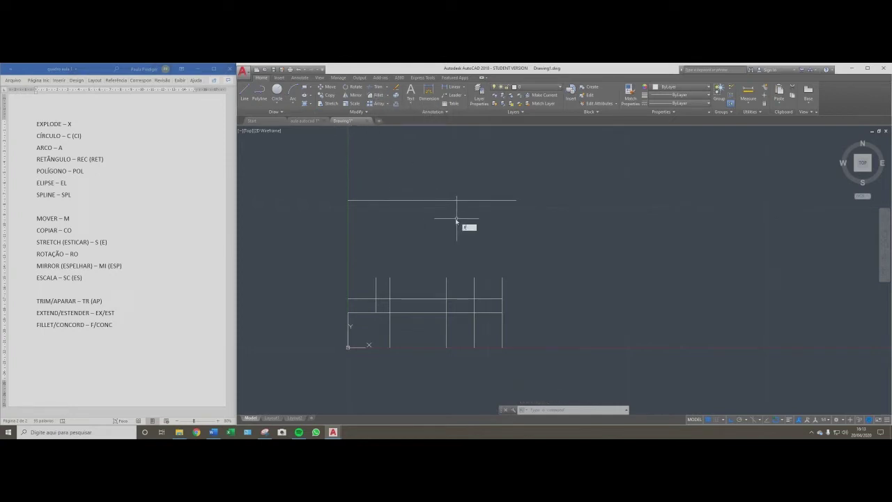
key("Return")
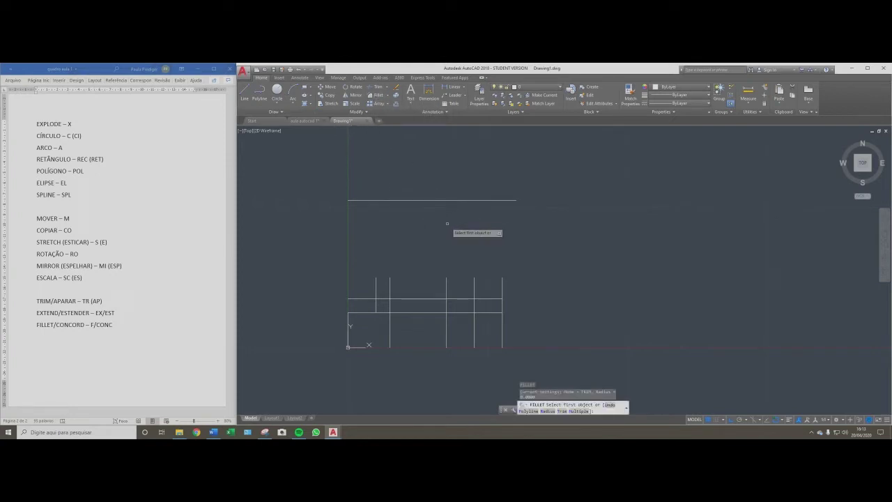
left_click(389, 283)
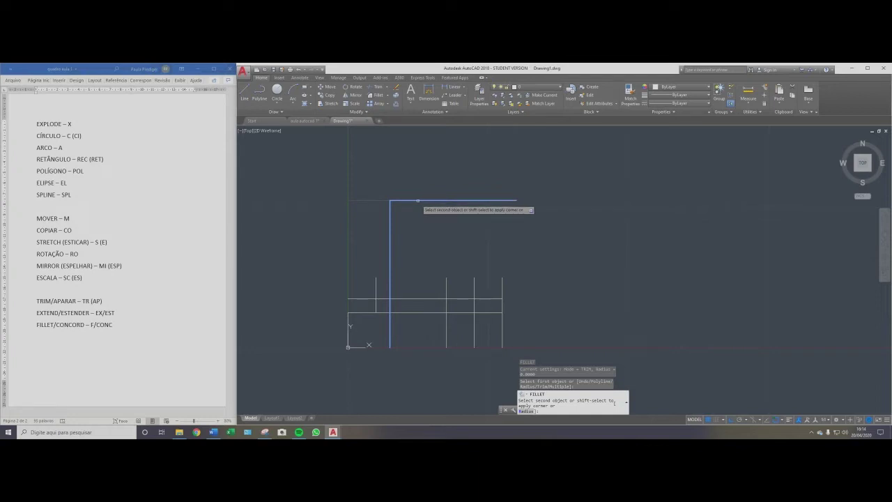
left_click(417, 201)
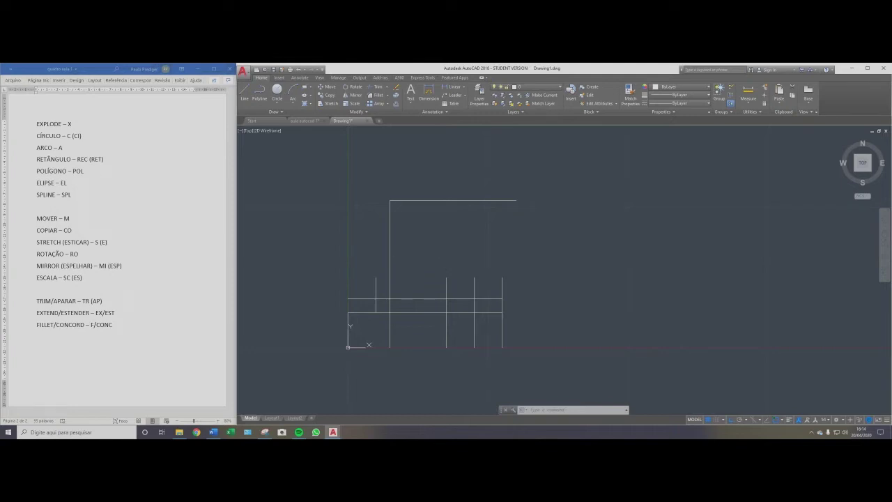
Fillet the first of the three right-hand verticals with the topmost horizontal line at radius 2, keeping the horizontal's left part.
type("f")
key("Return")
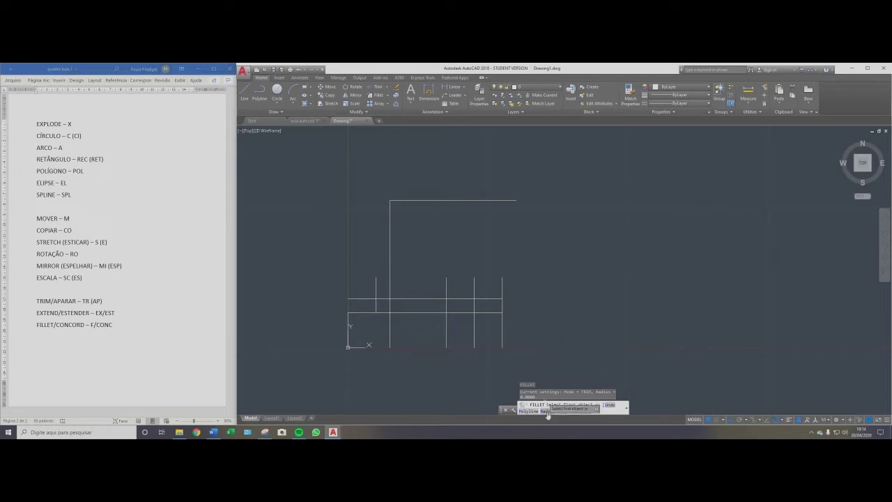
left_click(548, 412)
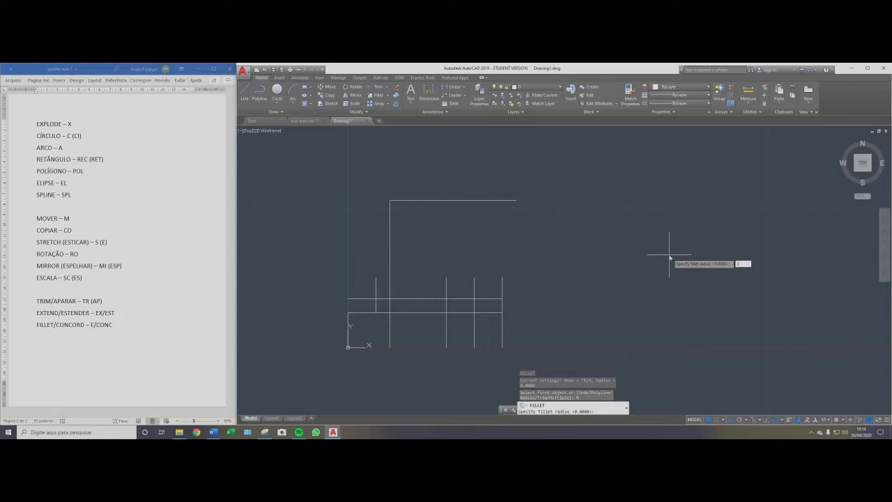
key("Return")
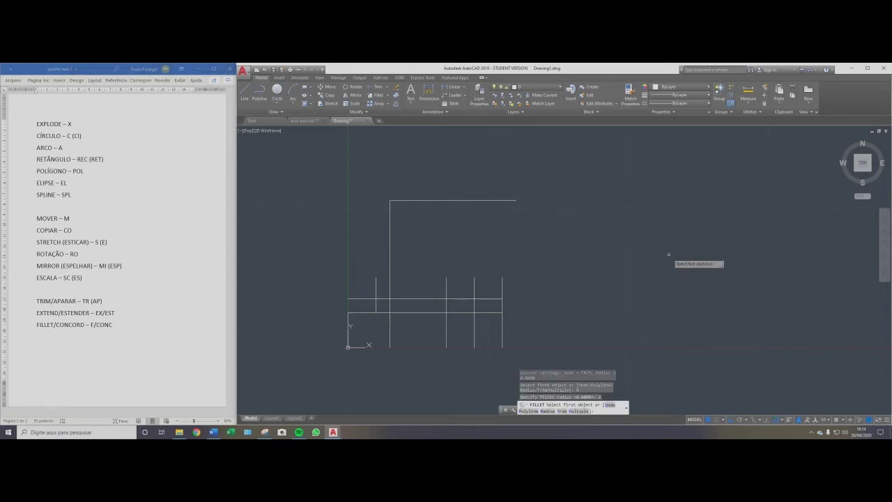
left_click(446, 282)
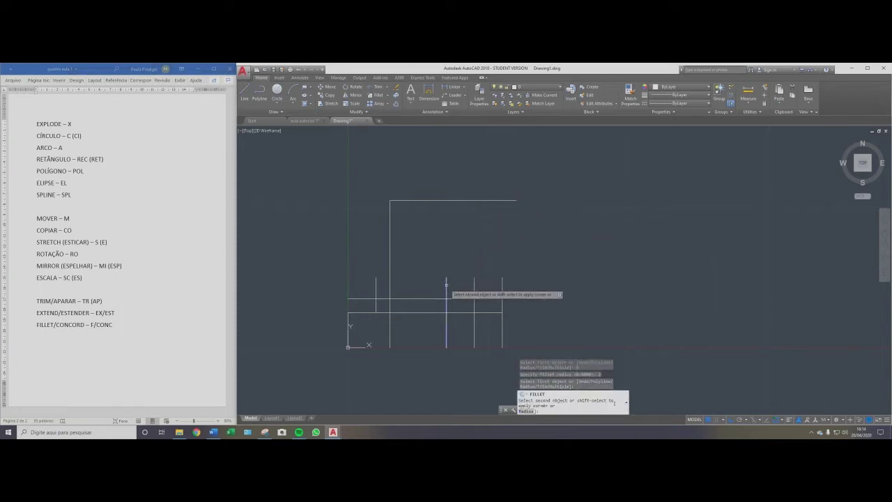
left_click(410, 200)
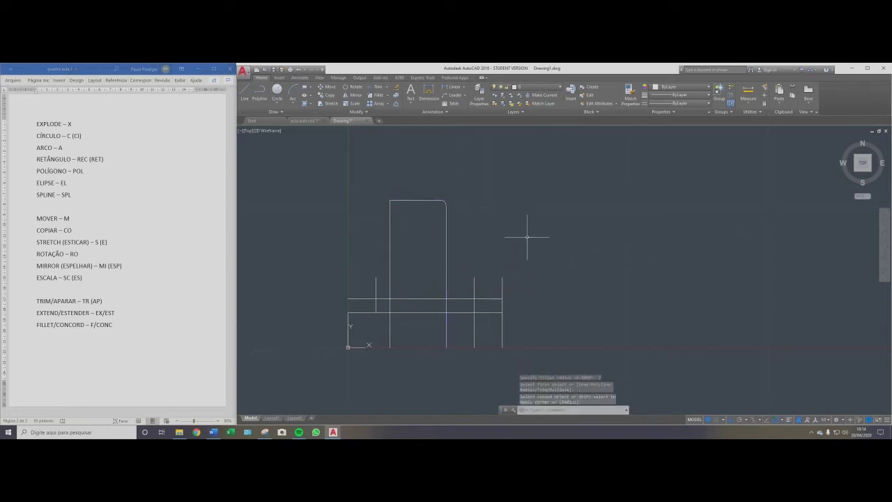
Fillet the right-hand ends of the two long parallel horizontal lines into a semicircular end.
mouse_move(458, 216)
middle_mouse_down()
mouse_move(459, 202)
mouse_move(465, 226)
middle_mouse_up()
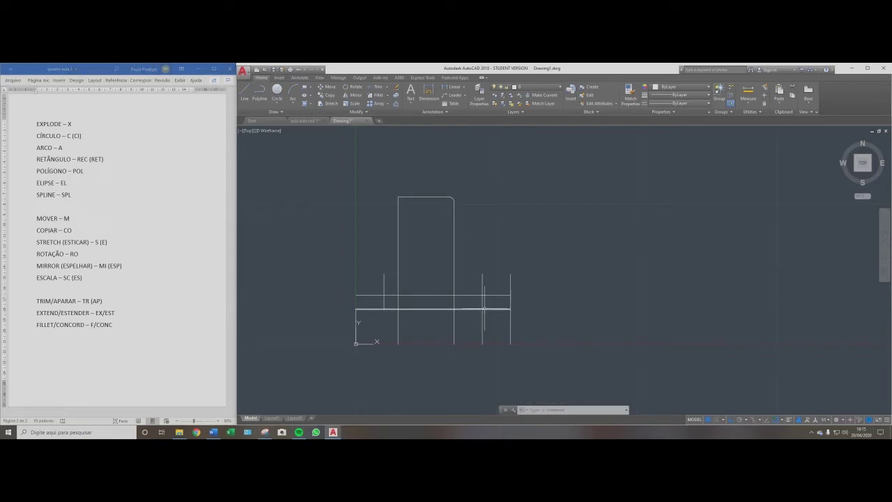
type("f")
key("Return")
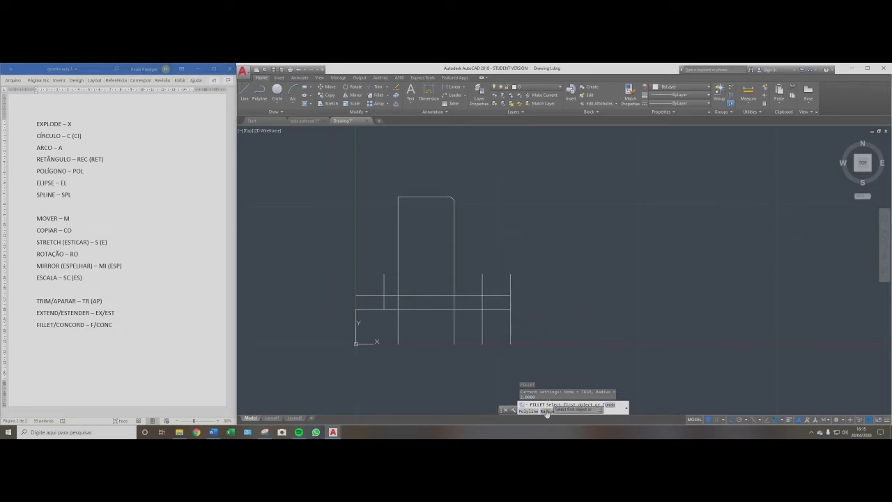
left_click(495, 294)
left_click(496, 309)
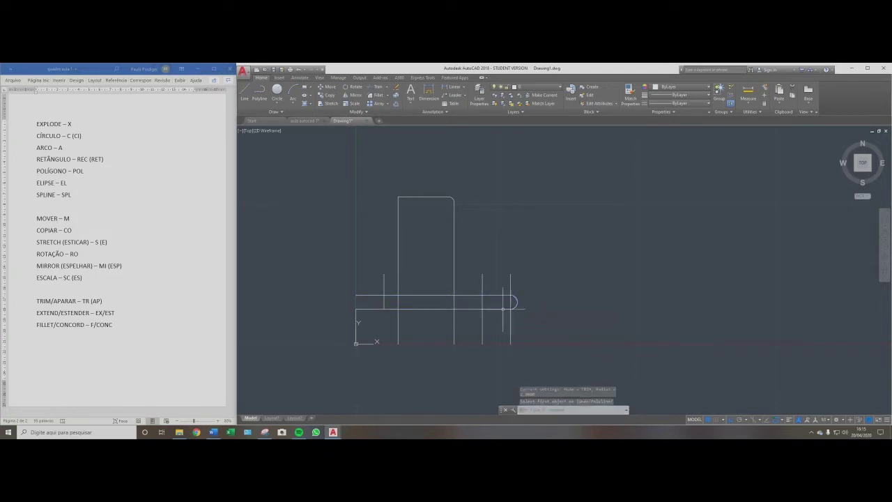
Fillet the left-hand ends of the same two parallel horizontals into a matching semicircular end.
key("Return")
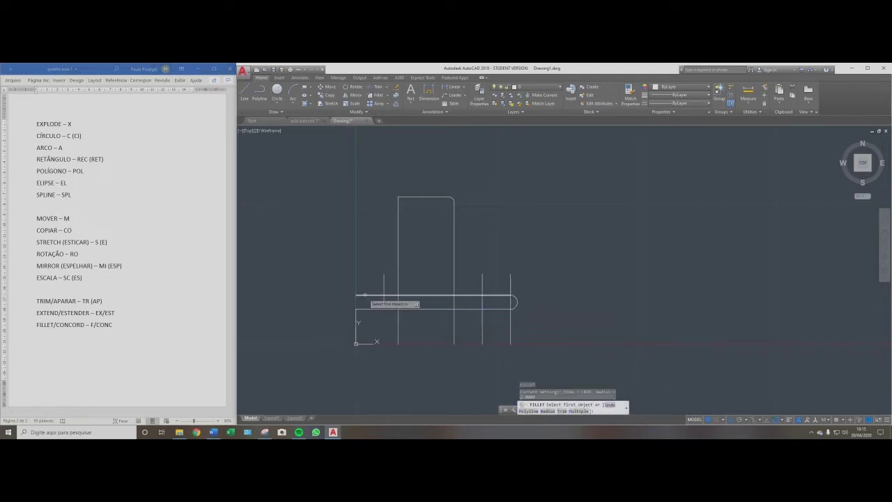
left_click(365, 303)
left_click(364, 309)
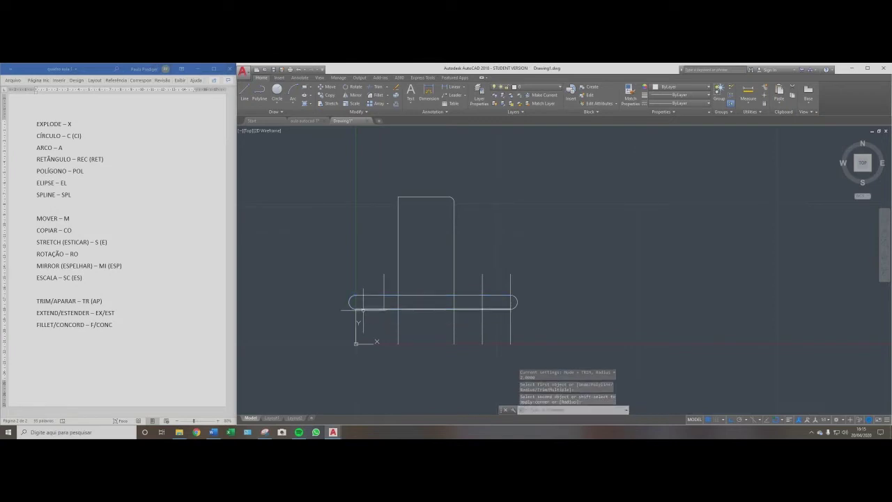
Inspect the rounded left end of the two horizontals by selecting its arc, and clear the selection.
scroll(341, 307, "up", 3)
left_click(359, 300)
left_click(358, 298)
key("Escape")
key("Escape")
key("Escape")
key("Escape")
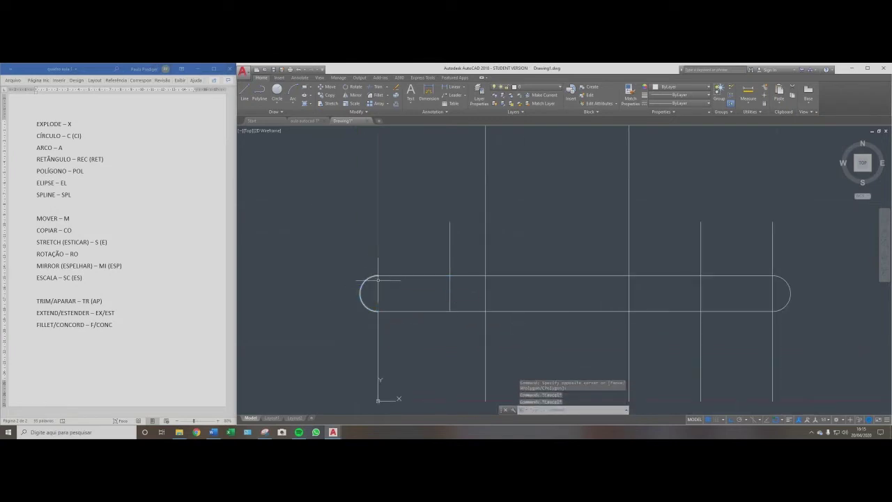
left_click(373, 277)
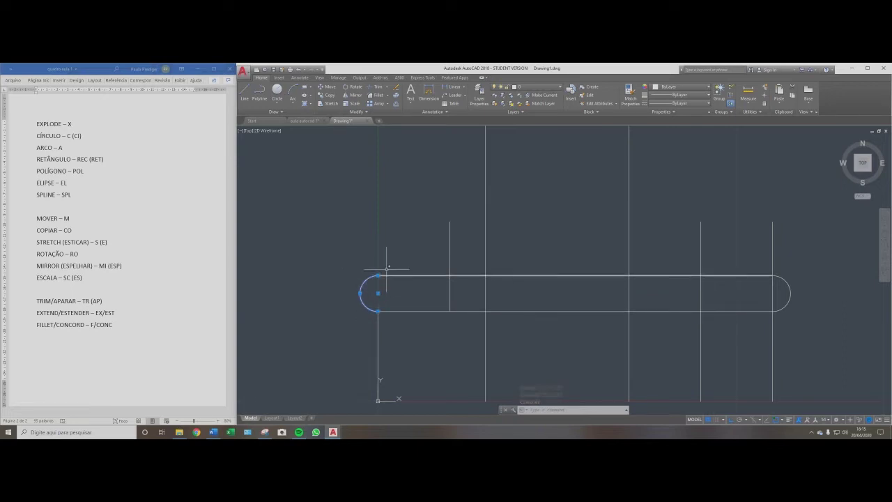
key("Escape")
key("Escape")
scroll(360, 291, "down", 5)
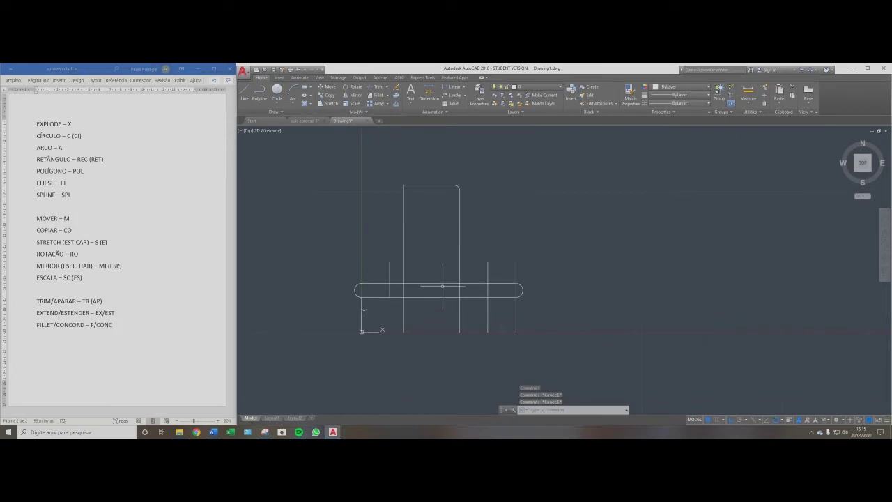
Chamfer the sharp top-left corner of the tall outline with a distance of 3 on the vertical and 6 on the topmost horizontal.
mouse_move(445, 282)
middle_mouse_down()
mouse_move(446, 265)
mouse_move(446, 281)
middle_mouse_up()
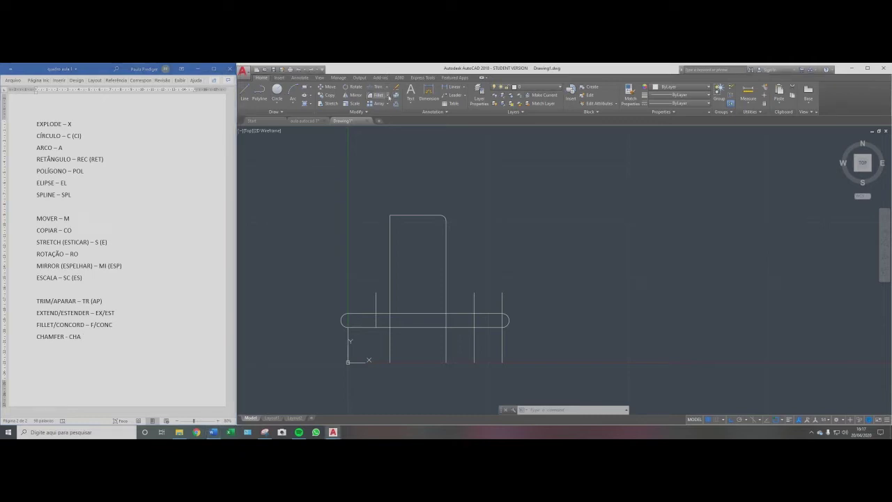
left_click(388, 96)
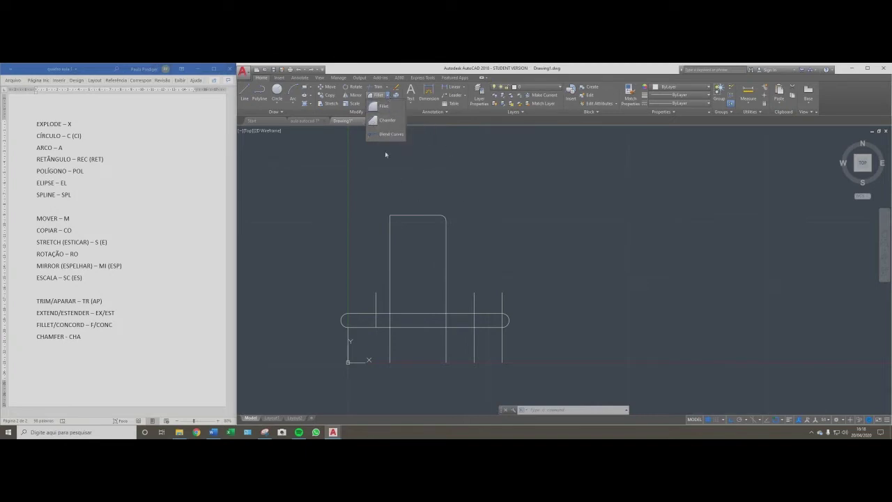
left_click(443, 191)
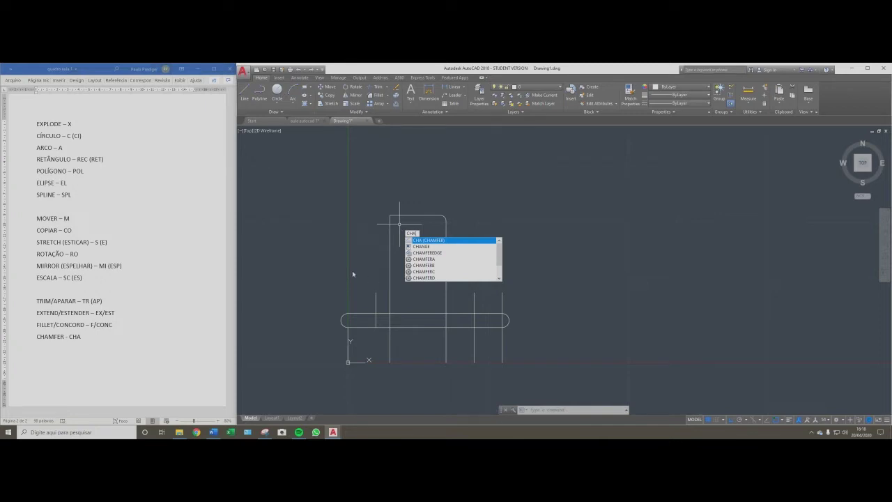
key("Return")
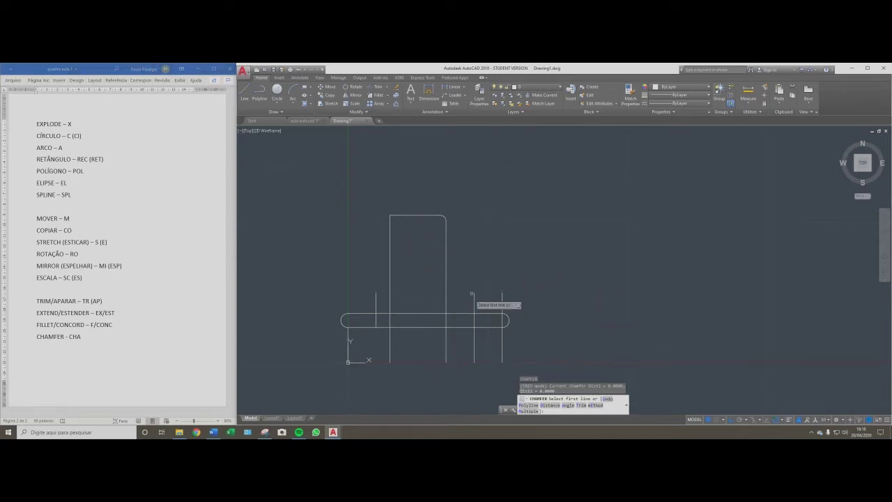
left_click(551, 406)
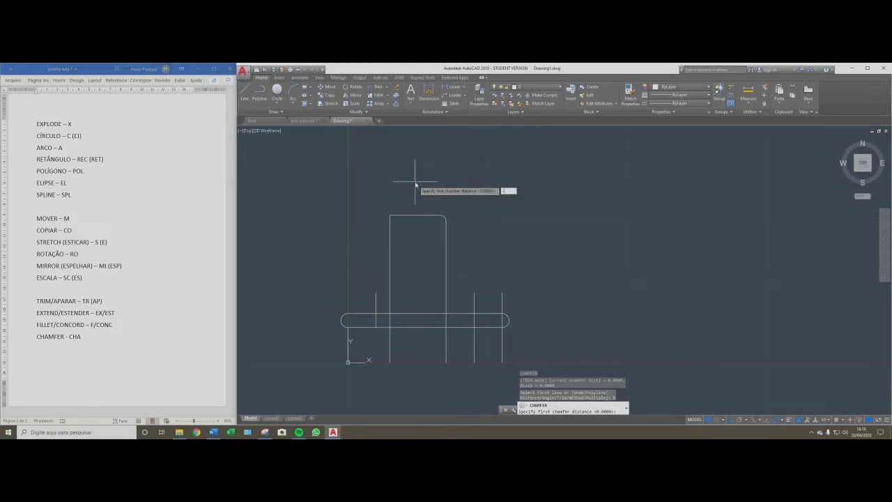
key("Return")
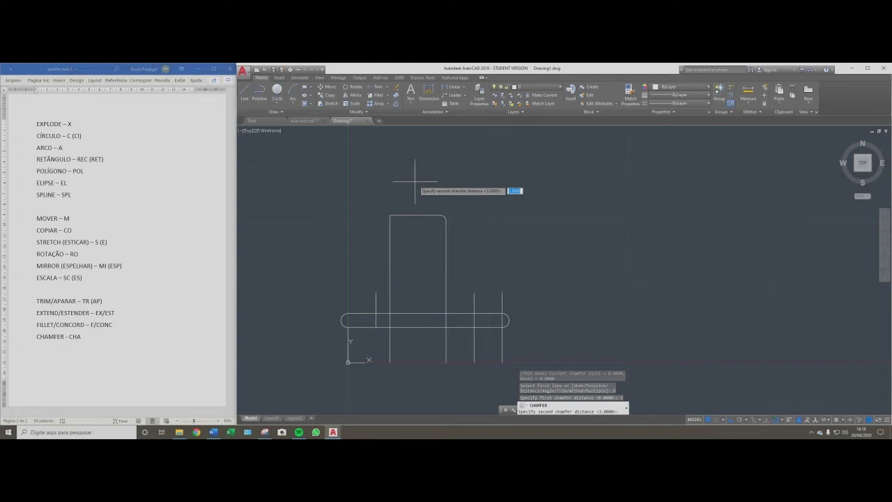
key("Return")
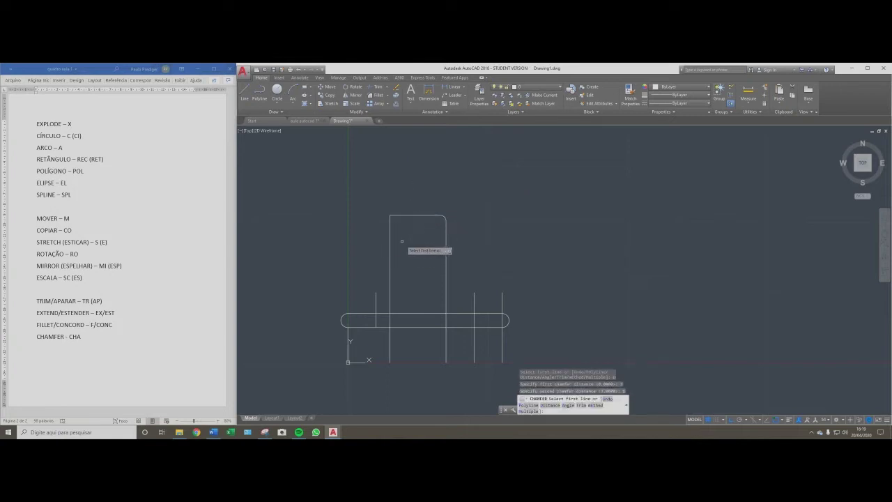
left_click(390, 260)
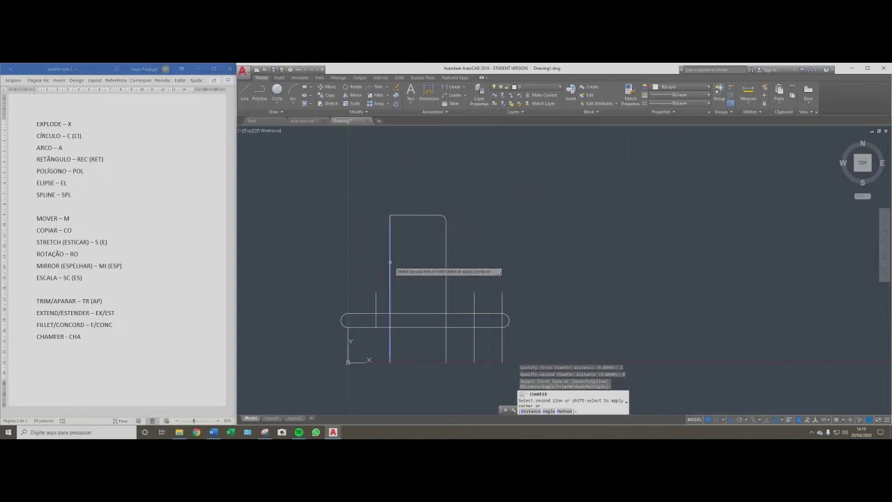
left_click(419, 216)
scroll(418, 206, "up", 5)
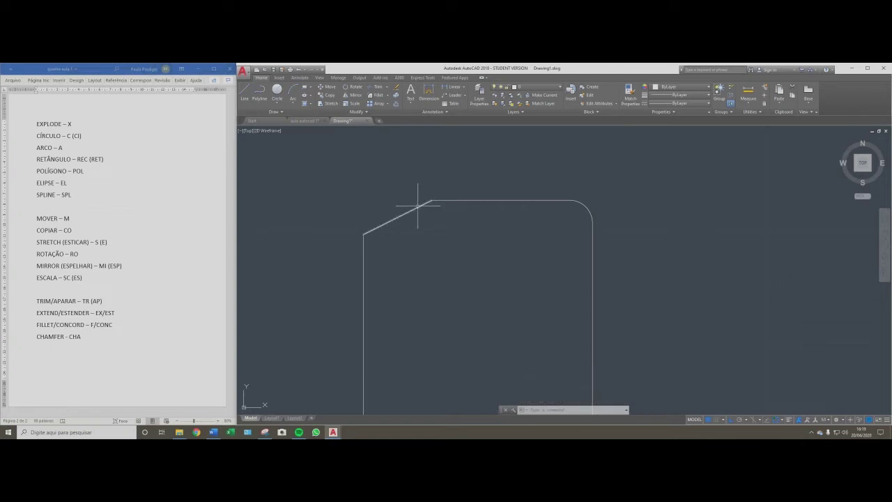
middle_click_drag(482, 177, 502, 181)
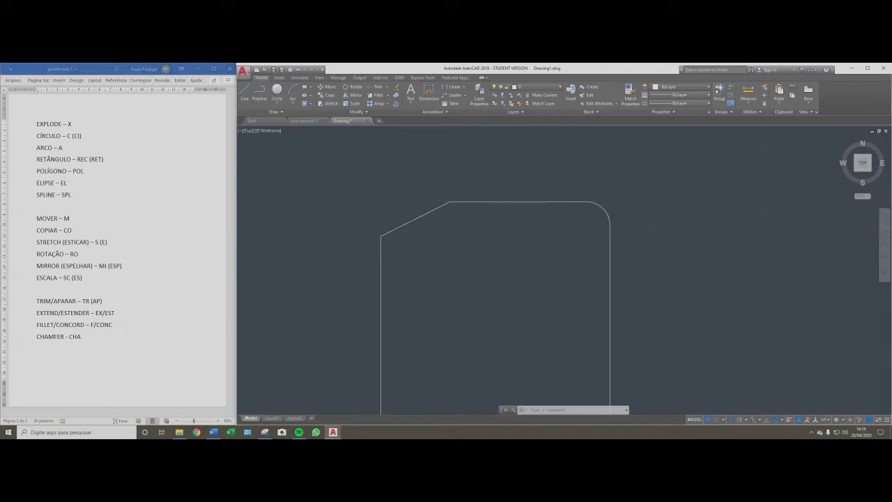
scroll(453, 195, "up", 2)
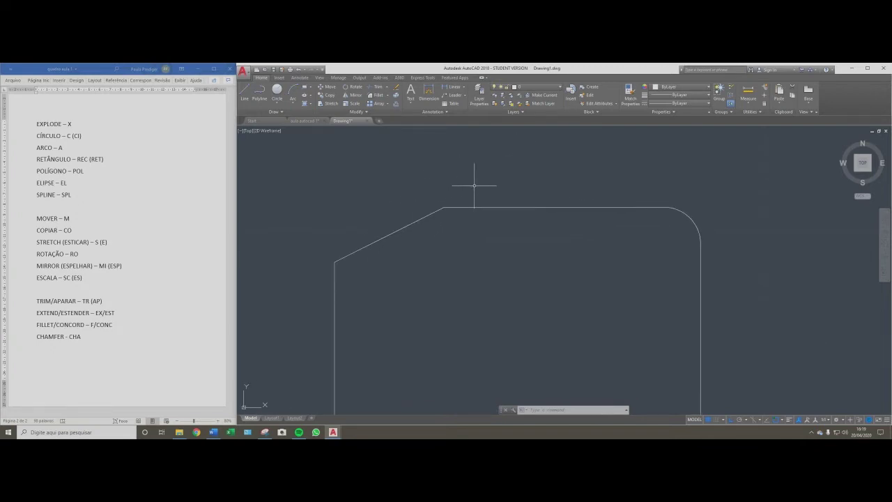
Add the entry "DISTÂNCIA - DI" to the command list in the Word document, leaving a blank line above it, and return to the AutoCAD drawing.
left_click(97, 336)
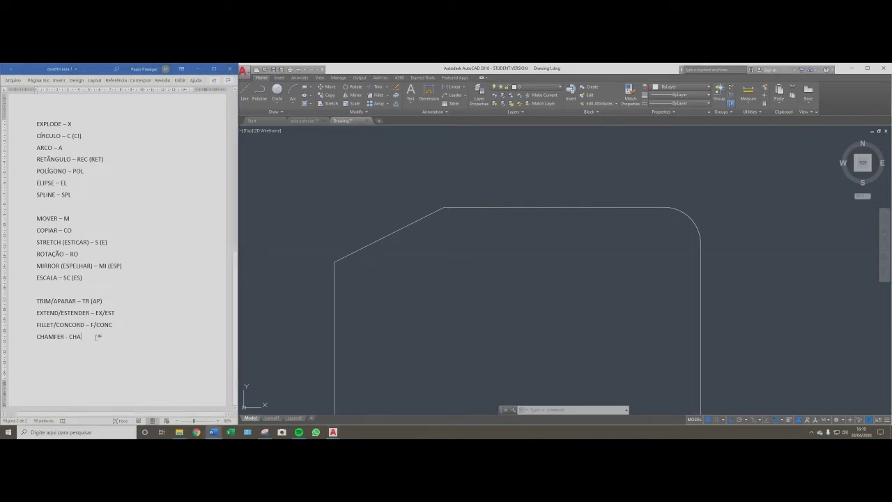
key("Return")
key("Return")
type("DISTÂNCIA - DI")
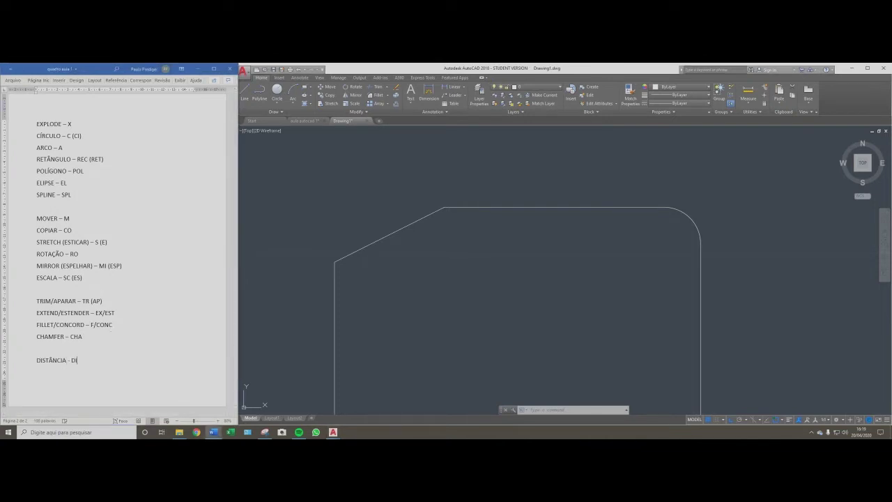
left_click(421, 361)
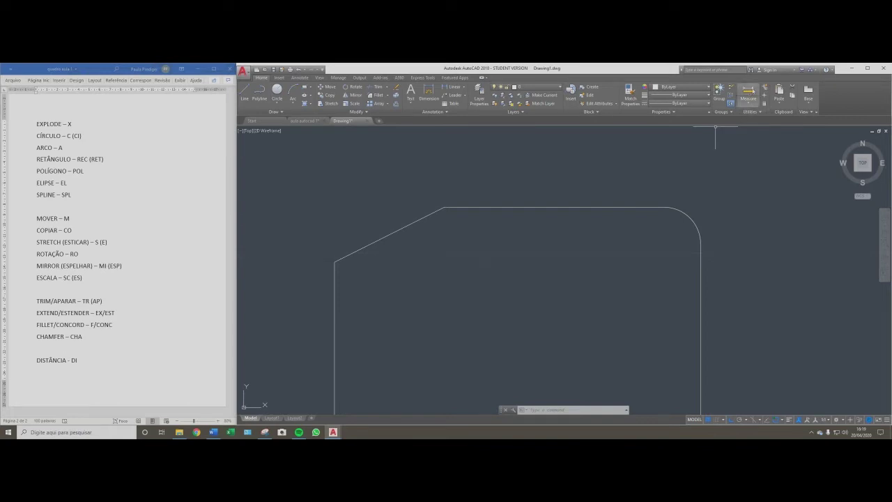
Measure the vertical distance from the chamfer's lower end up to the original corner position, and leave the measuring command.
left_click(748, 100)
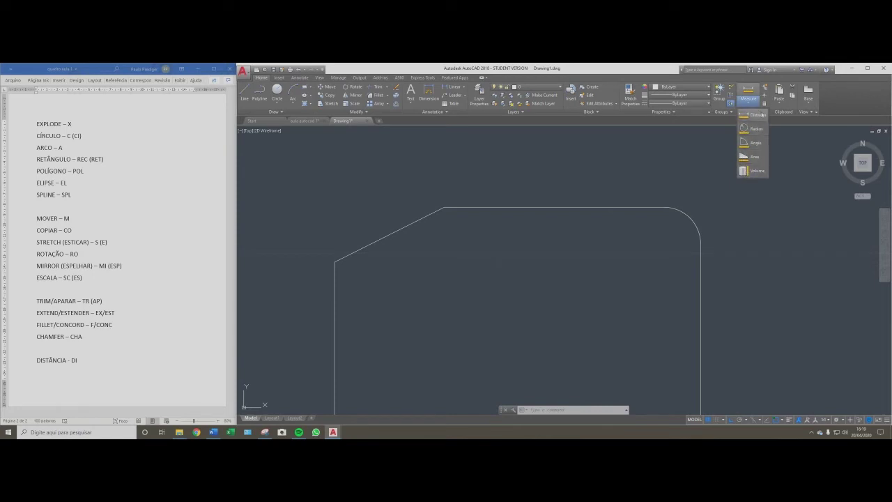
left_click(751, 91)
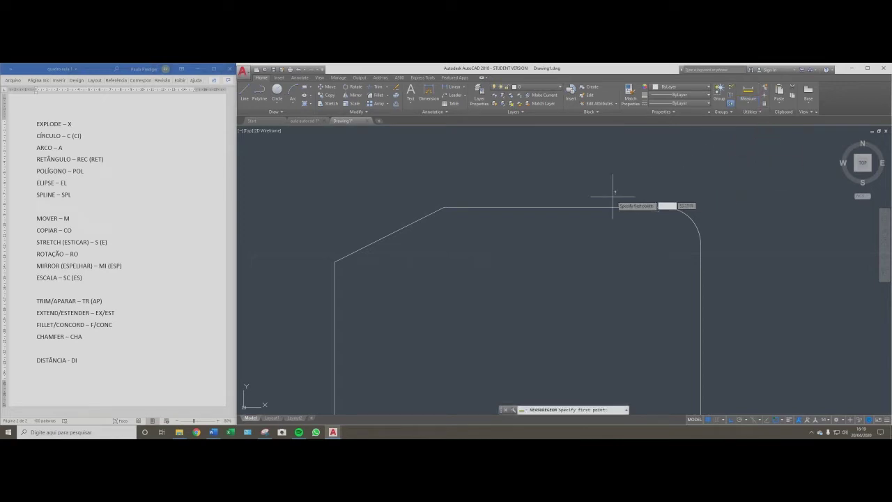
left_click(336, 261)
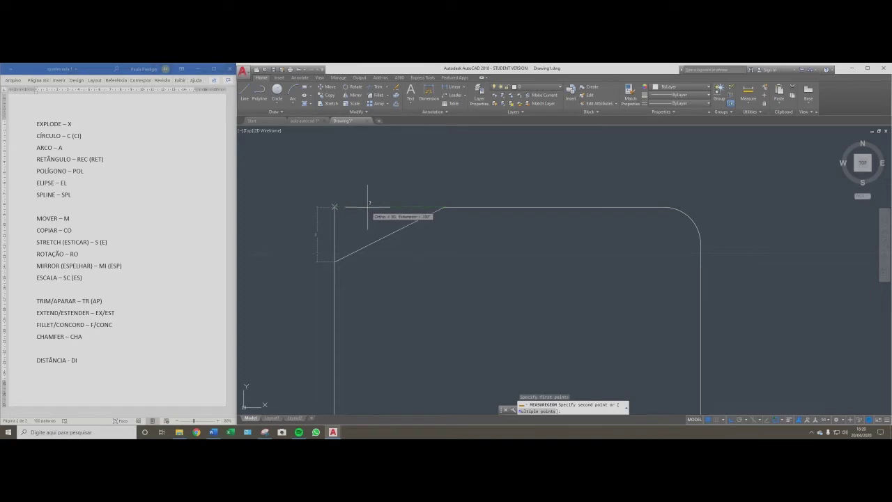
key("Escape")
Turn on object snap tracking and measure the horizontal distance from the chamfer's upper end to the original corner position.
type("di")
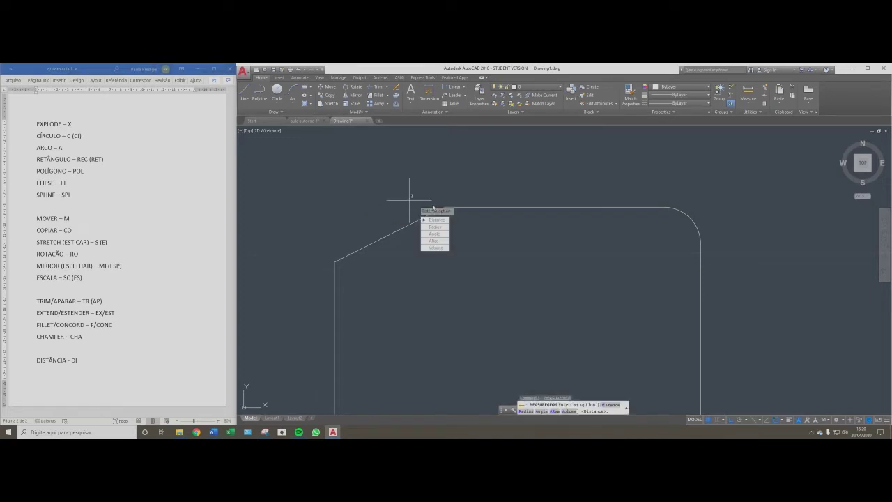
key("Return")
left_click(445, 207)
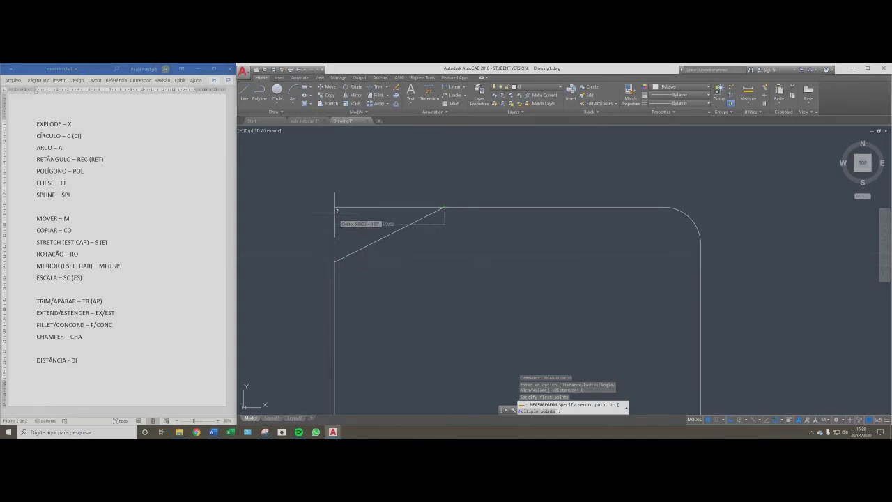
key("F10")
key("F10")
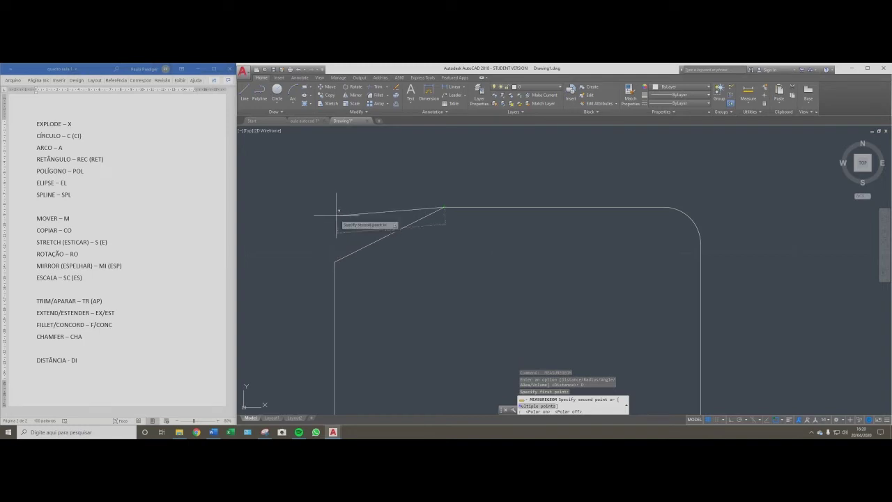
key("F11")
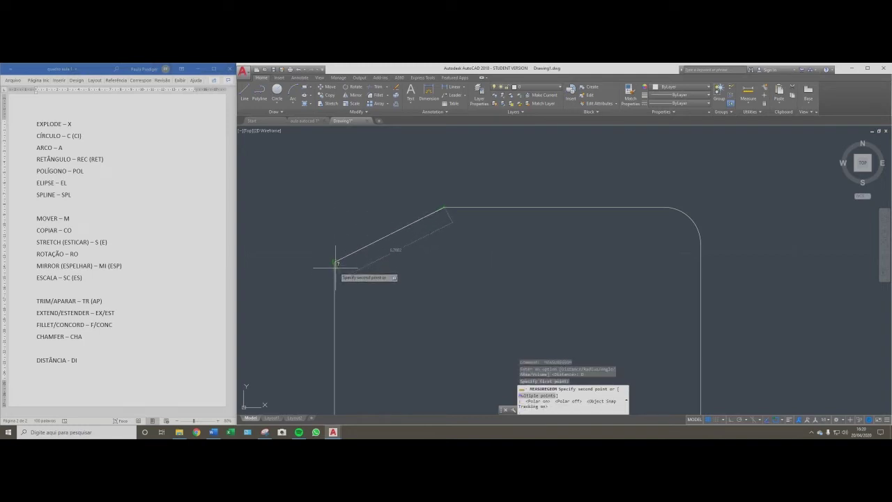
left_click(337, 209)
key("Escape")
key("Escape")
key("Escape")
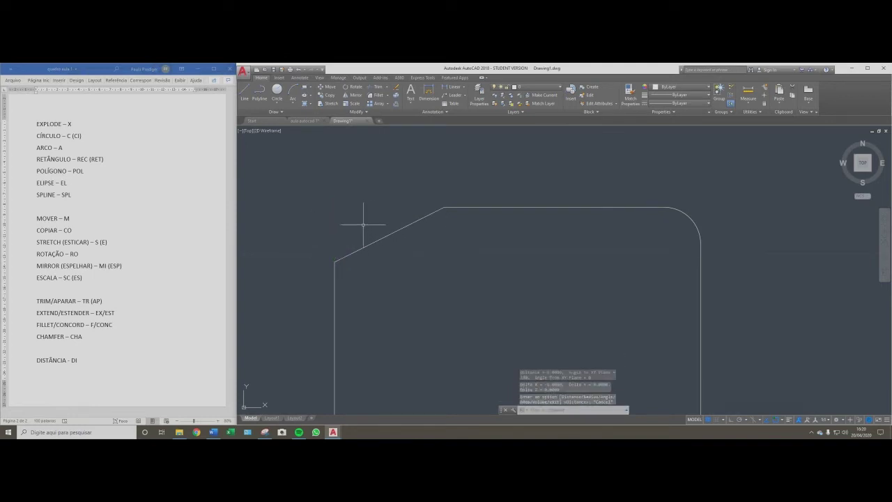
scroll(353, 227, "down", 4)
scroll(344, 244, "down", 4)
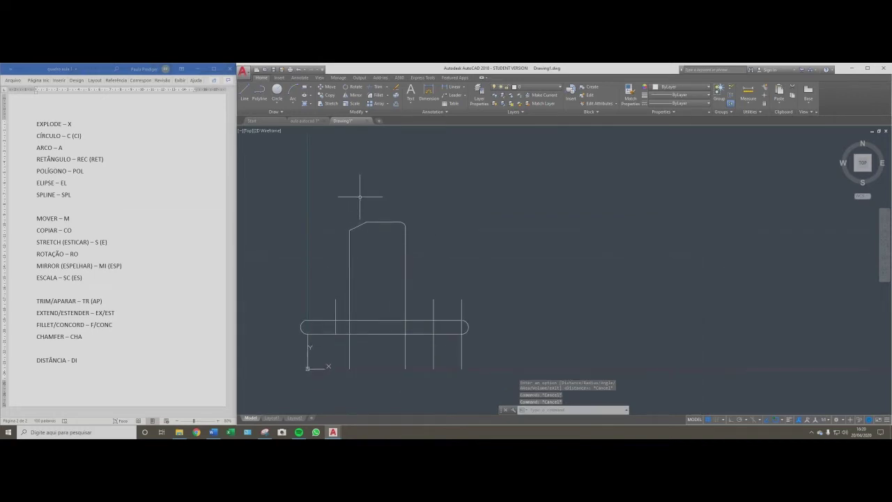
scroll(357, 209, "up", 6)
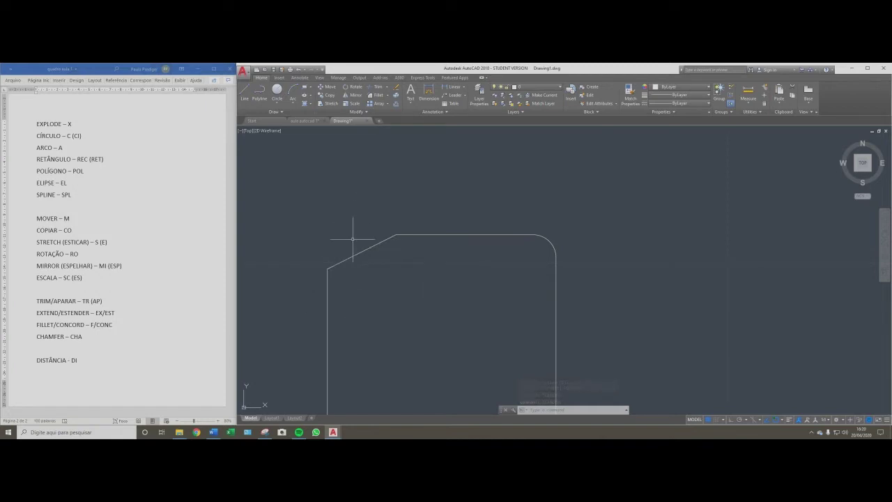
scroll(351, 239, "down", 4)
key("Return")
key("Escape")
key("Escape")
middle_click_drag(341, 296, 357, 261)
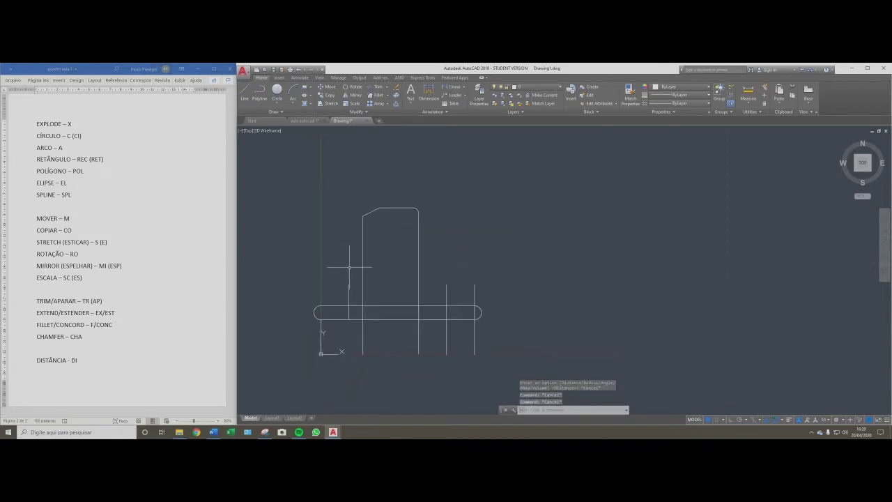
scroll(362, 274, "up", 4)
scroll(371, 236, "down", 6)
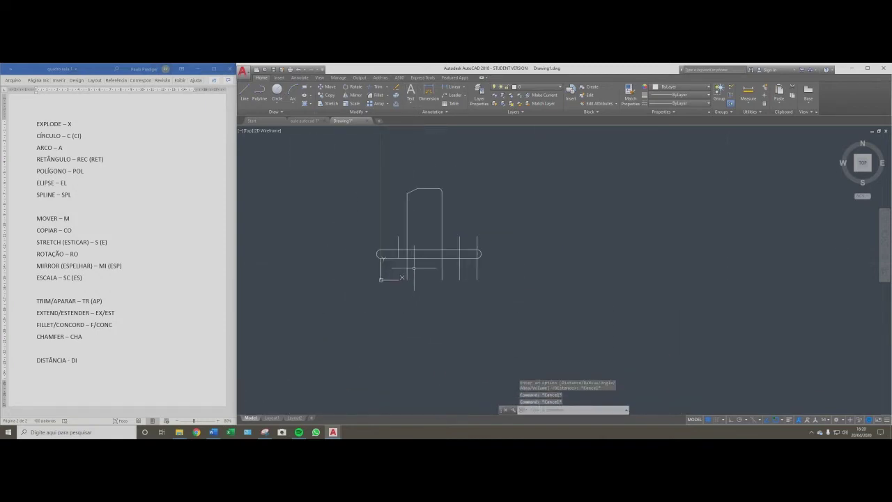
Add the entry "ARRAY/MATRIZ – AR/MA" below the CHAMFER line in the Word command list and return to the AutoCAD drawing.
left_click(93, 359)
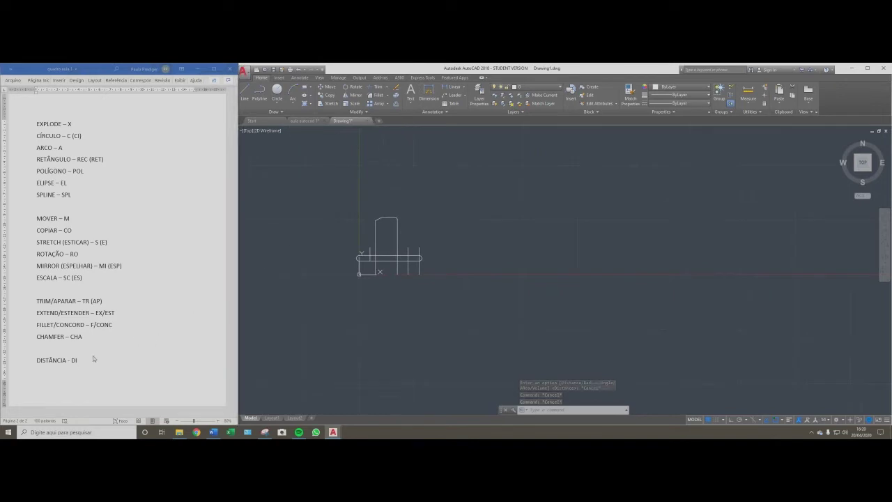
key("Return")
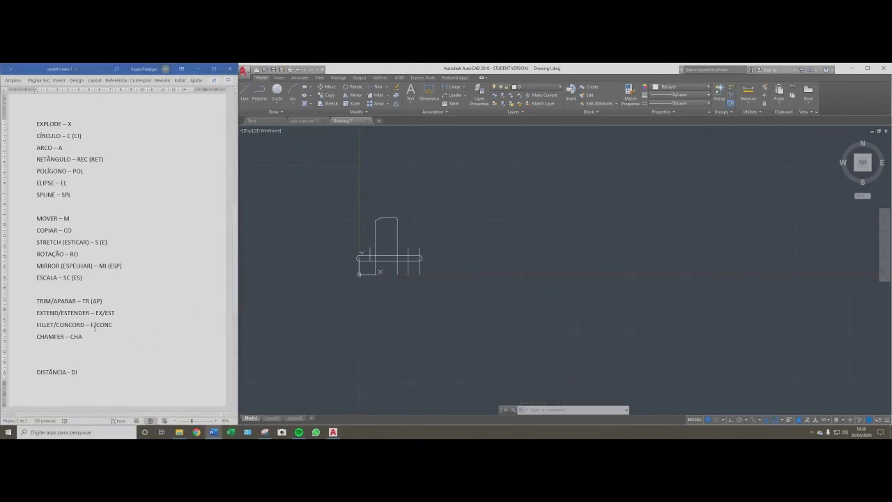
type("ARRAY/MATRIZ – AR/MA")
left_click(398, 276)
scroll(406, 238, "up", 4)
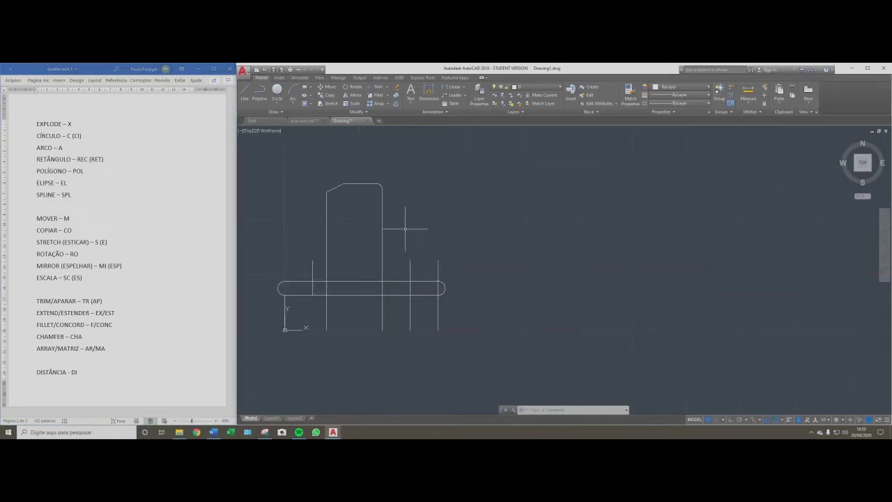
scroll(405, 228, "down", 2)
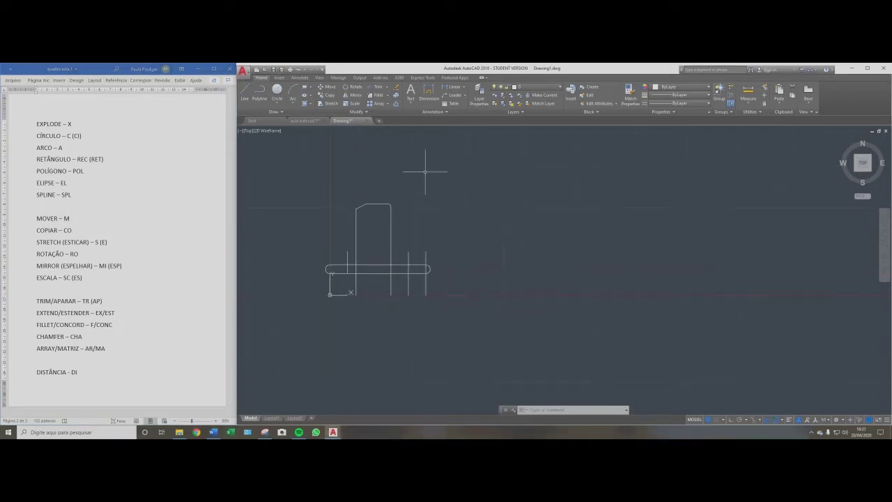
middle_click_drag(454, 228, 420, 264)
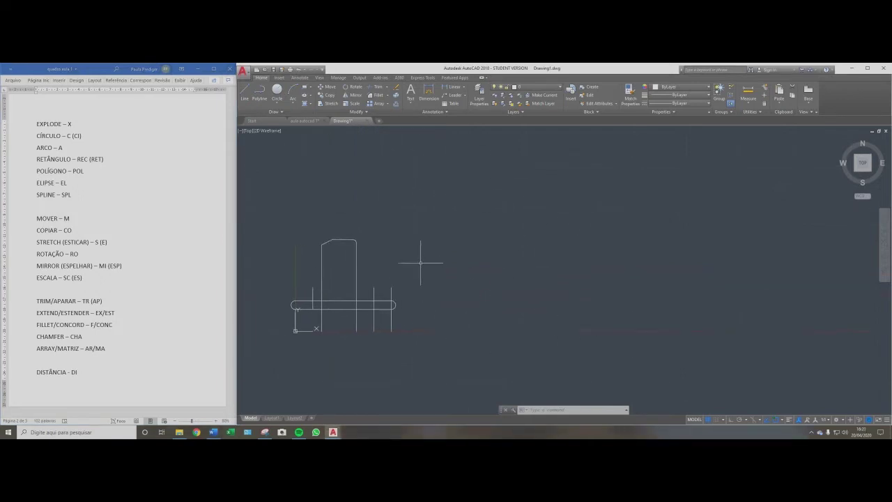
scroll(581, 359, "up", 2)
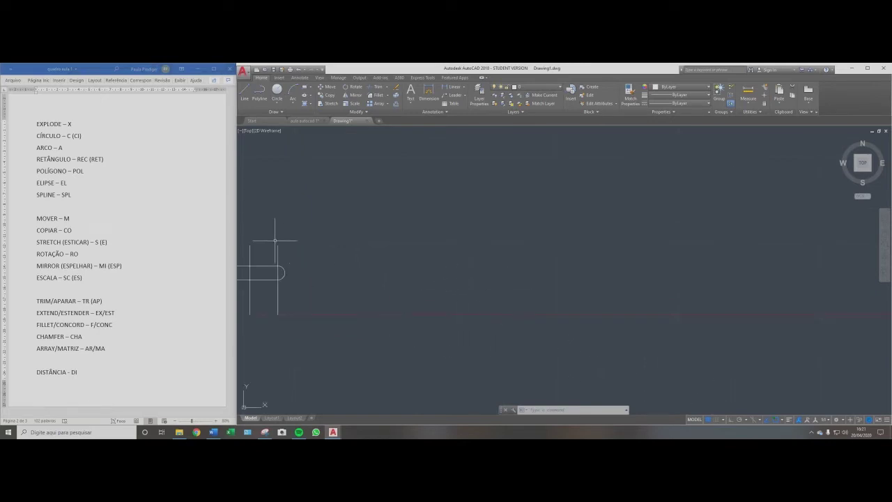
middle_click_drag(274, 241, 315, 255)
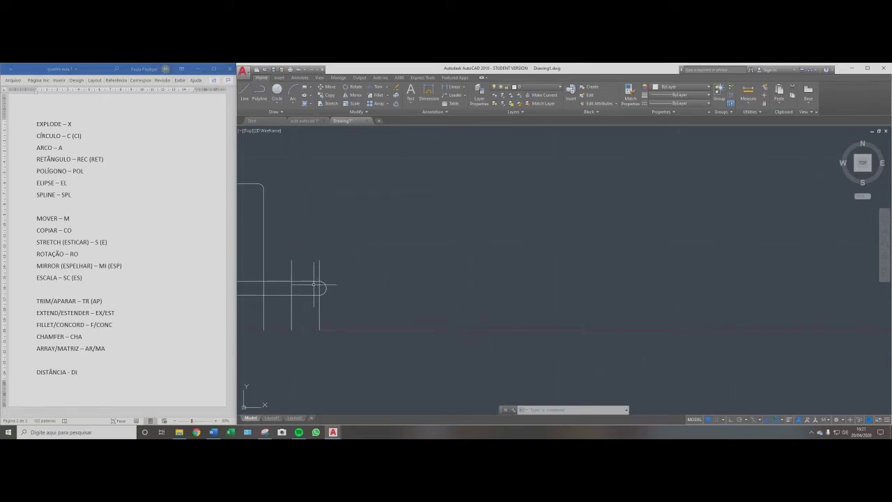
scroll(378, 325, "down", 2)
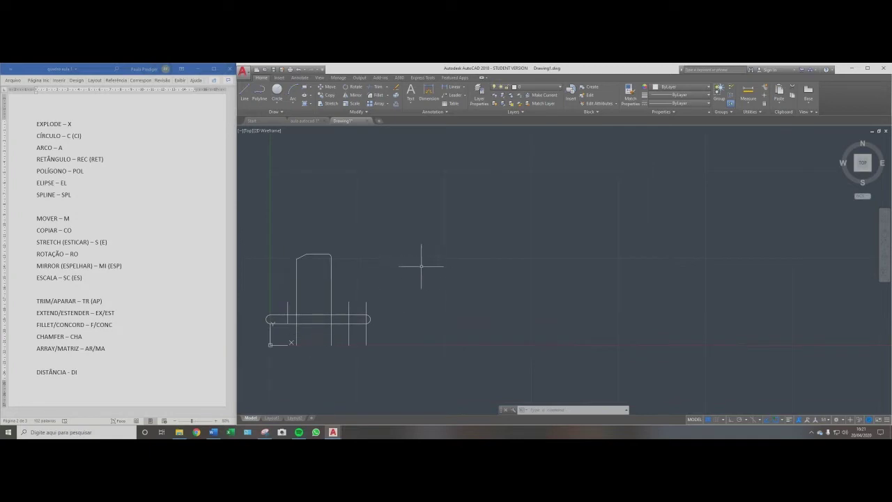
type("L")
key("Return")
key("Escape")
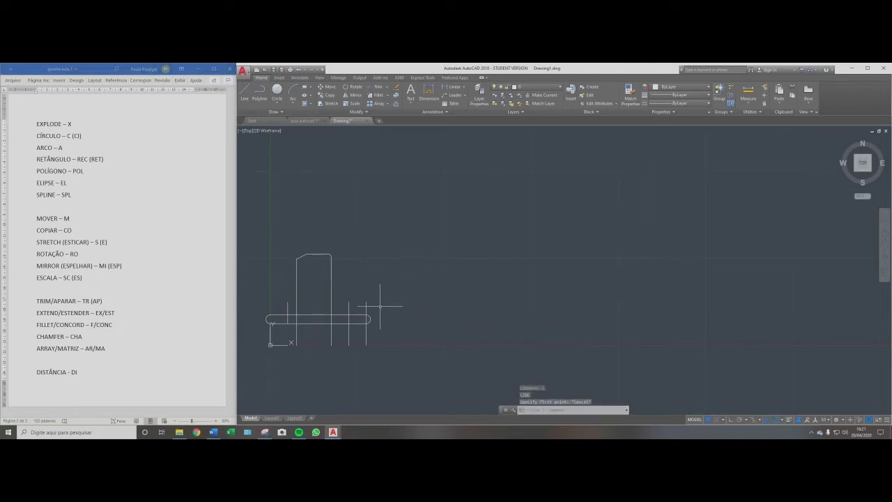
Begin a polyline in the empty area right of the figure with a horizontal segment 10 units long to the right.
type("pl")
key("Return")
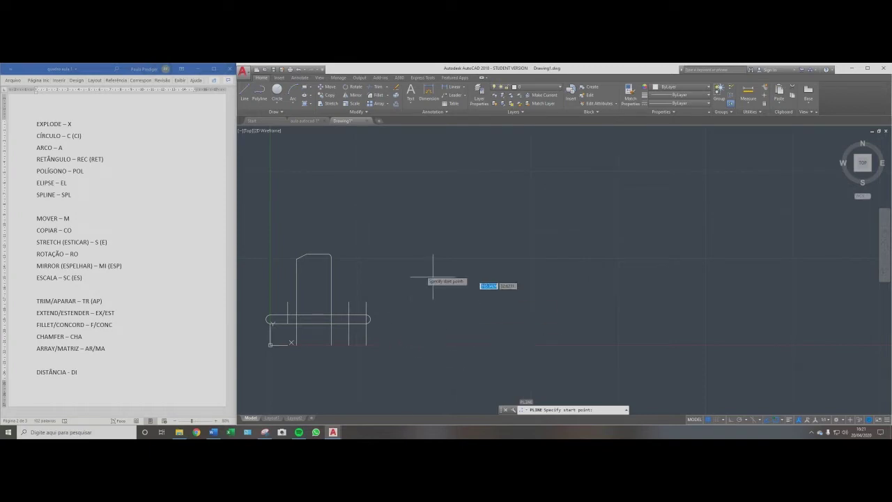
scroll(412, 319, "up", 4)
scroll(397, 324, "down", 4)
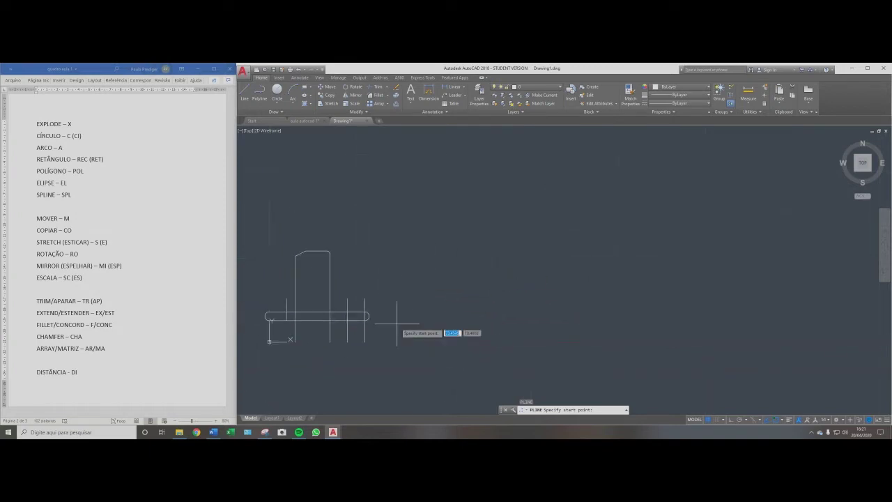
left_click(397, 324)
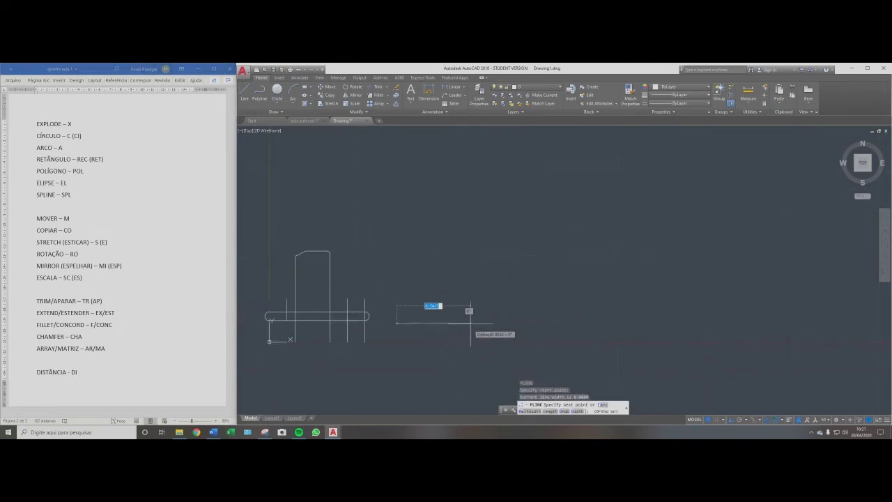
scroll(425, 325, "up", 5)
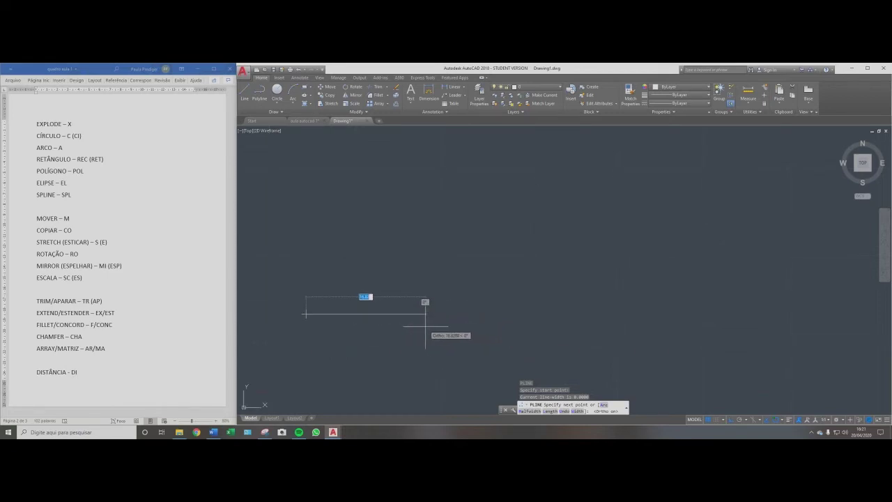
type("10")
key("Return")
scroll(425, 322, "down", 3)
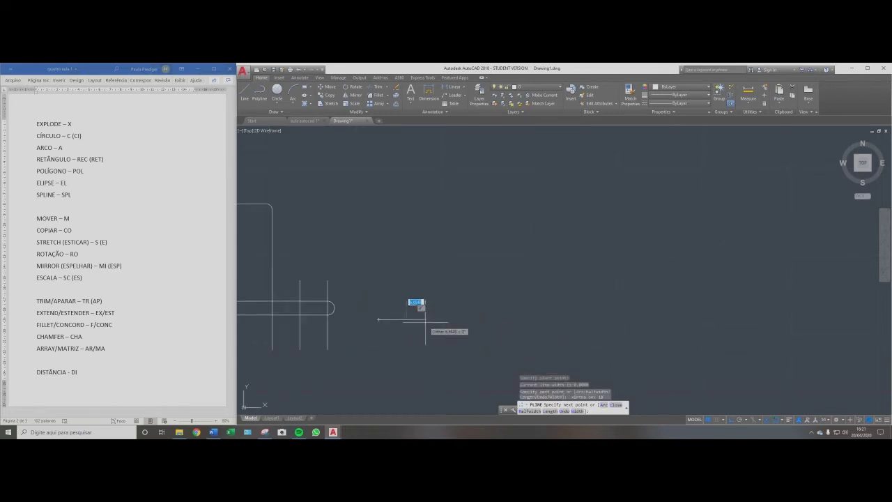
Continue the polyline 15 units straight up, bring it back to its start point to form a right triangle, and end the command.
type("1")
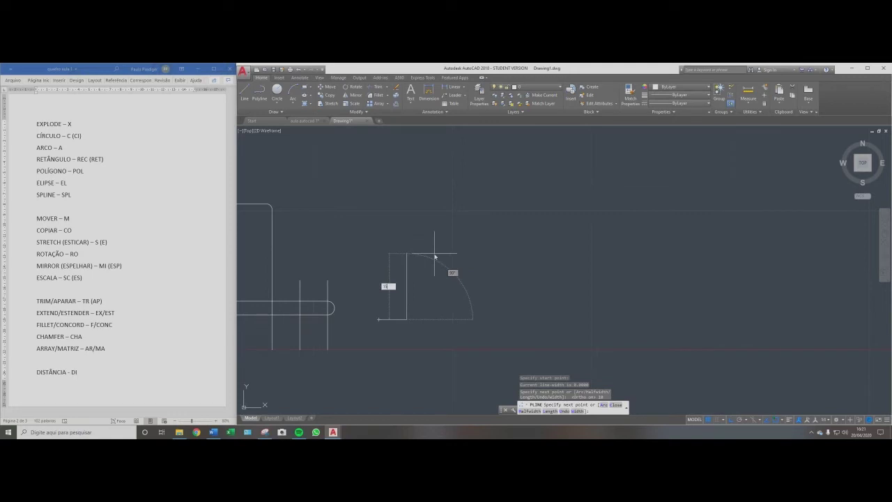
type("5")
key("Return")
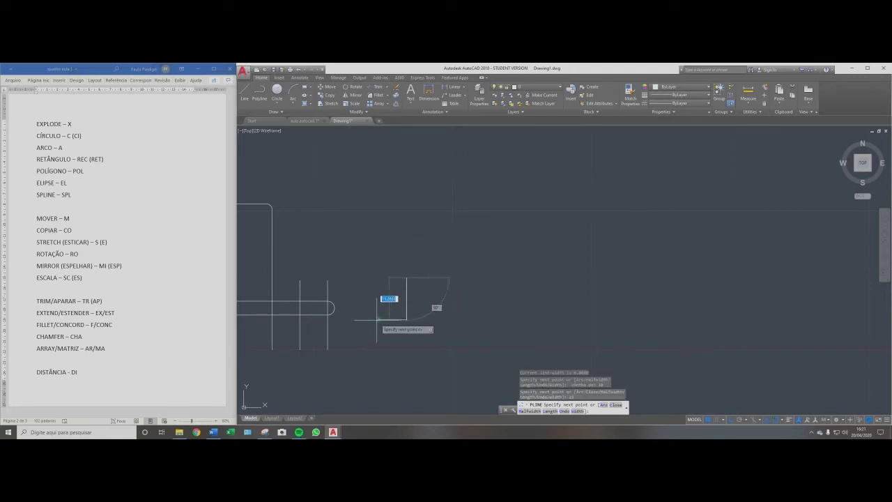
type("10")
key("Return")
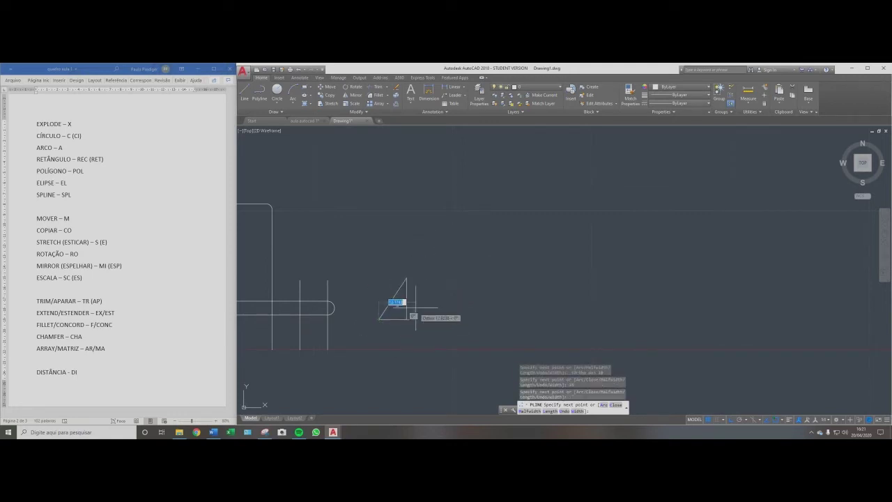
key("Escape")
key("Escape")
Copy the triangle horizontally 150 units to the right and leave the Copy command.
scroll(377, 332, "down", 2)
middle_click_drag(446, 229, 374, 271)
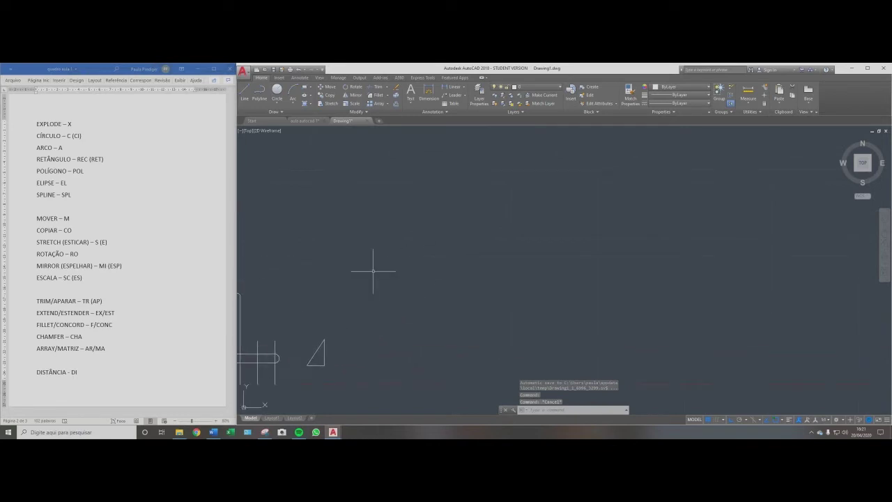
scroll(373, 271, "down", 2)
scroll(356, 317, "up", 2)
middle_click_drag(429, 231, 406, 252)
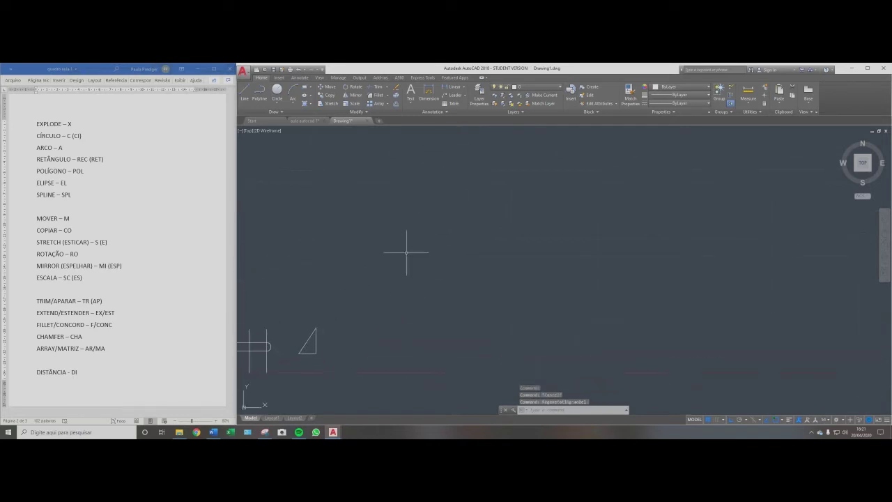
key("Return")
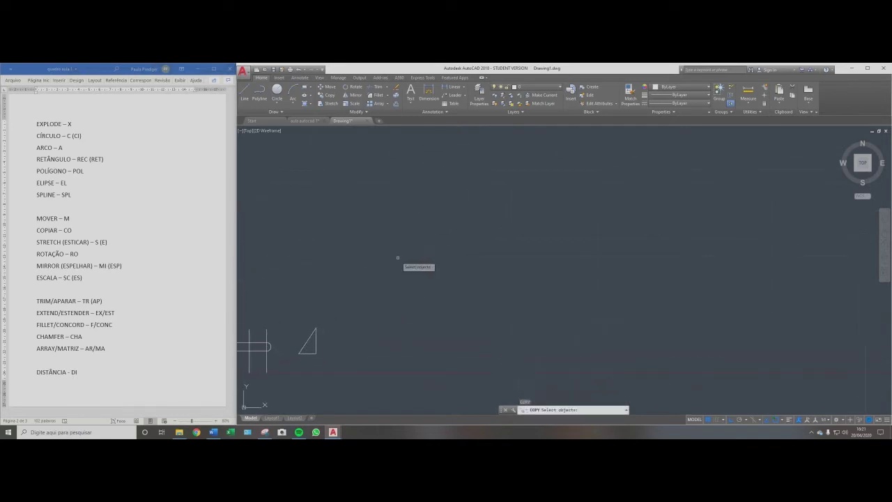
left_click(340, 309)
left_click(319, 334)
key("Return")
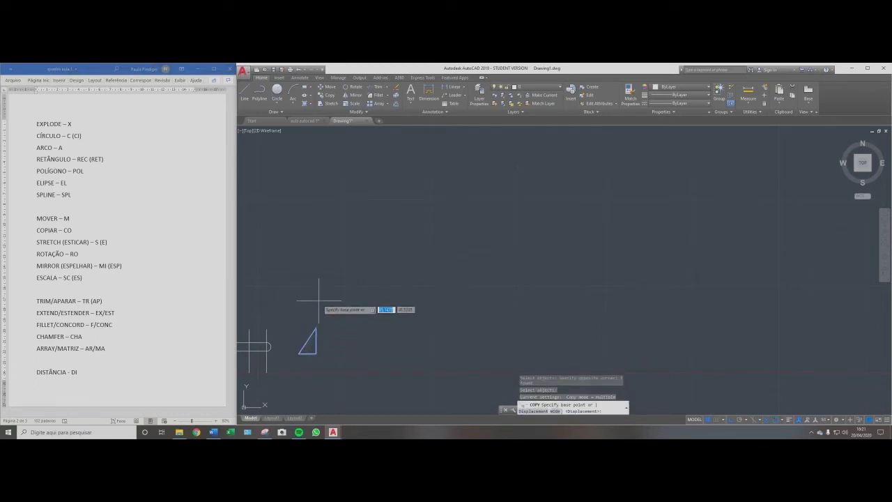
left_click(325, 250)
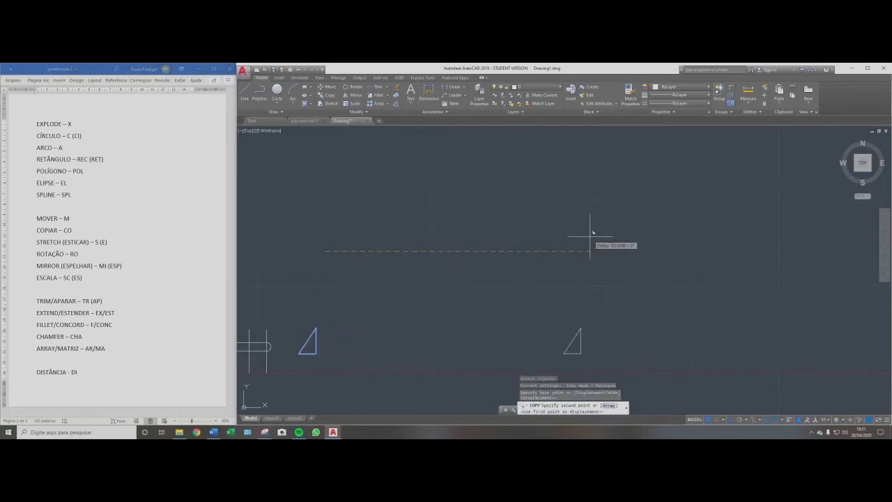
type("15")
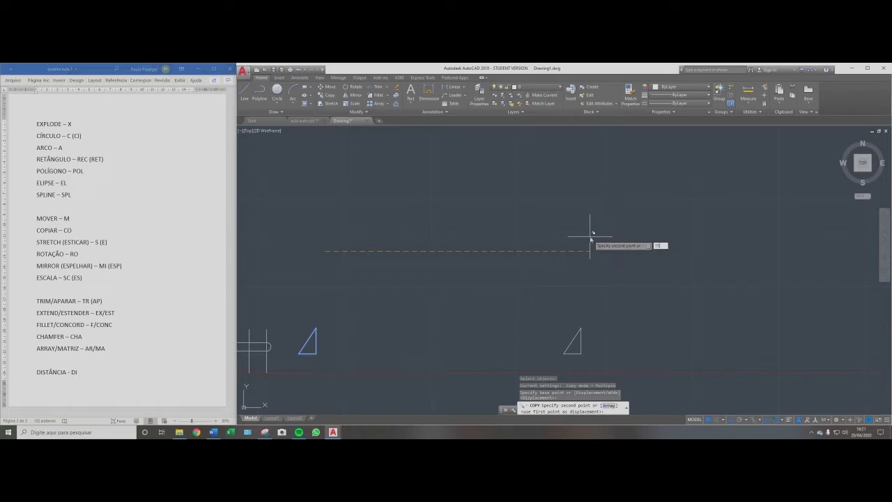
key("Return")
key("Escape")
key("Escape")
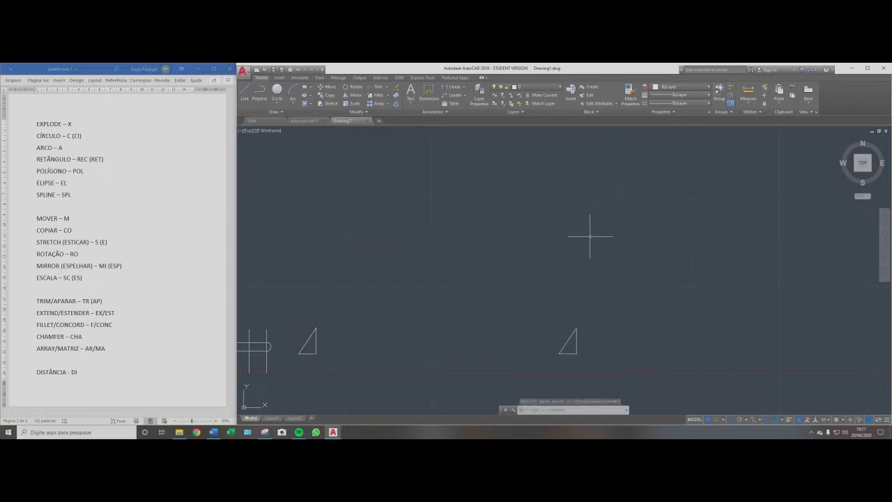
Examine the available array types and the description of Rectangular Array without starting one.
scroll(589, 236, "down", 5)
middle_click_drag(600, 219, 446, 255)
scroll(379, 259, "up", 4)
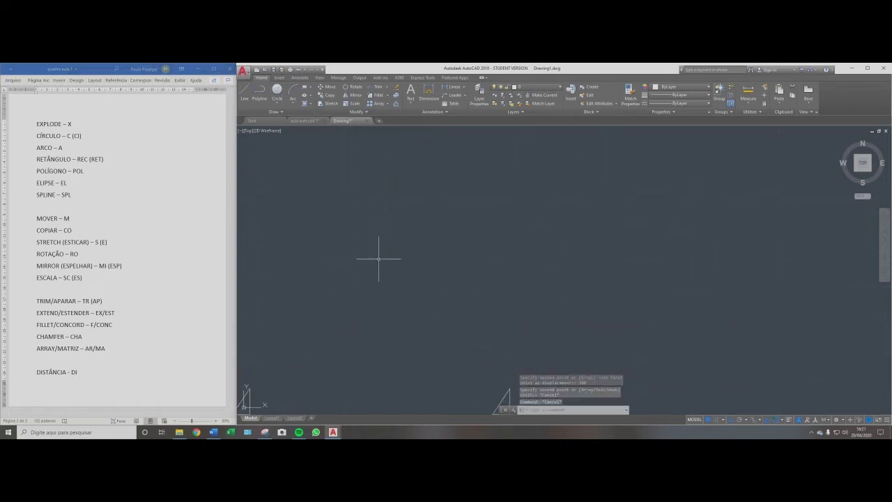
mouse_move(379, 258)
middle_mouse_down()
mouse_move(423, 181)
mouse_move(426, 219)
middle_mouse_up()
scroll(424, 188, "down", 2)
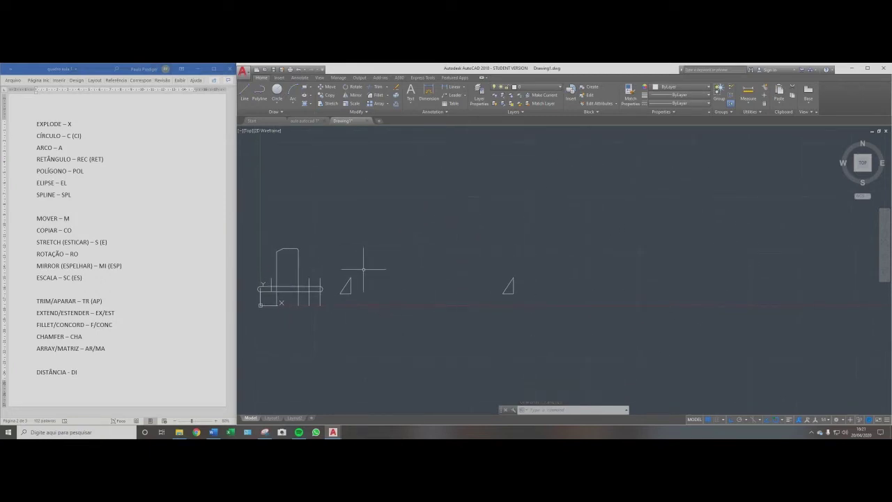
middle_click_drag(676, 218, 678, 231)
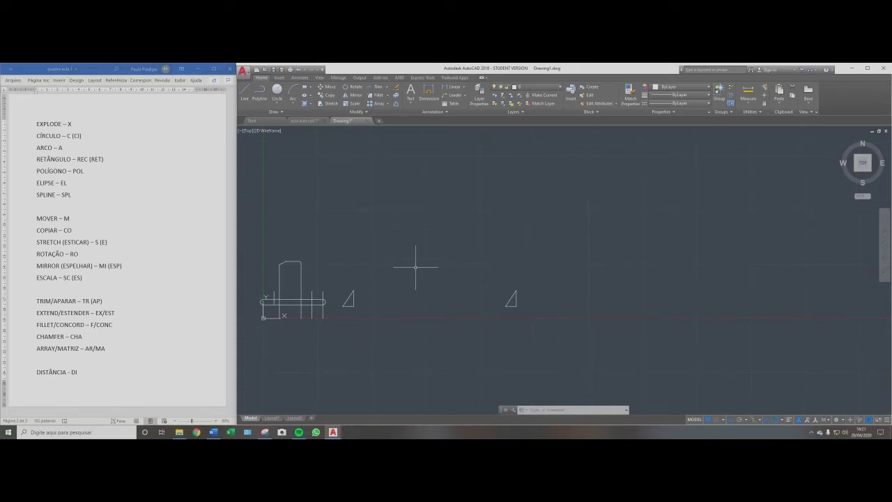
left_click(387, 104)
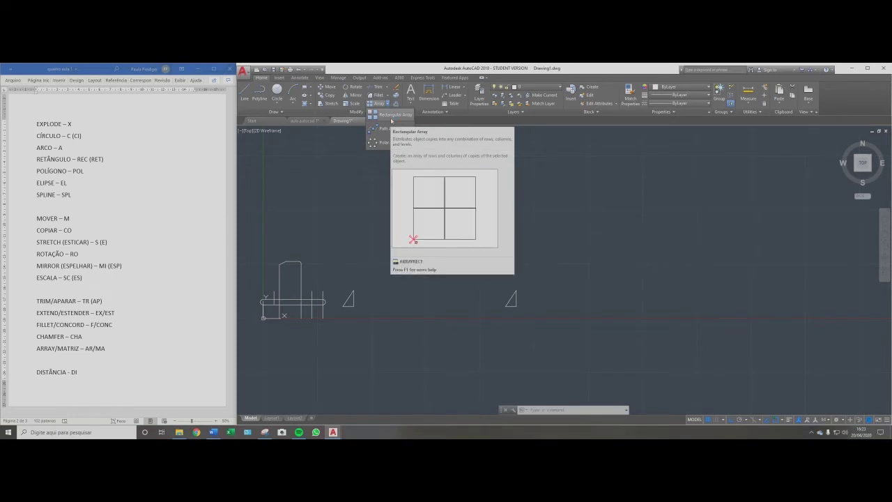
key("Escape")
key("Escape")
key("Escape")
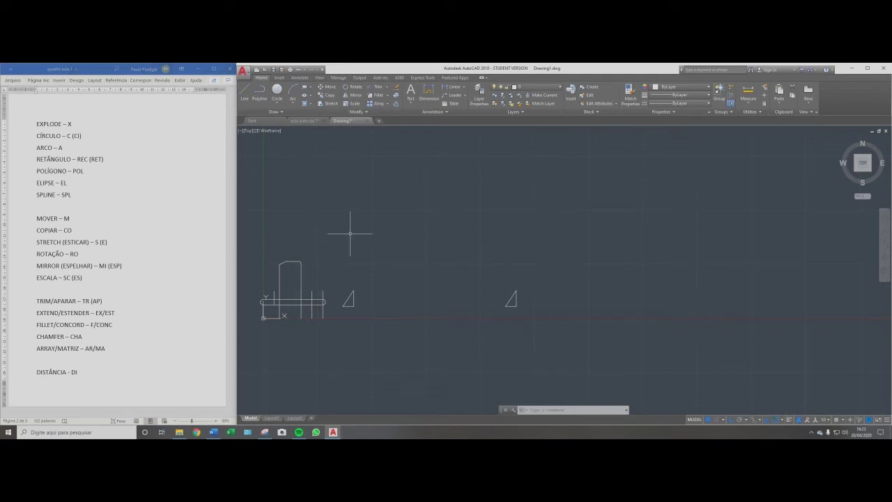
middle_click_drag(351, 232, 378, 230)
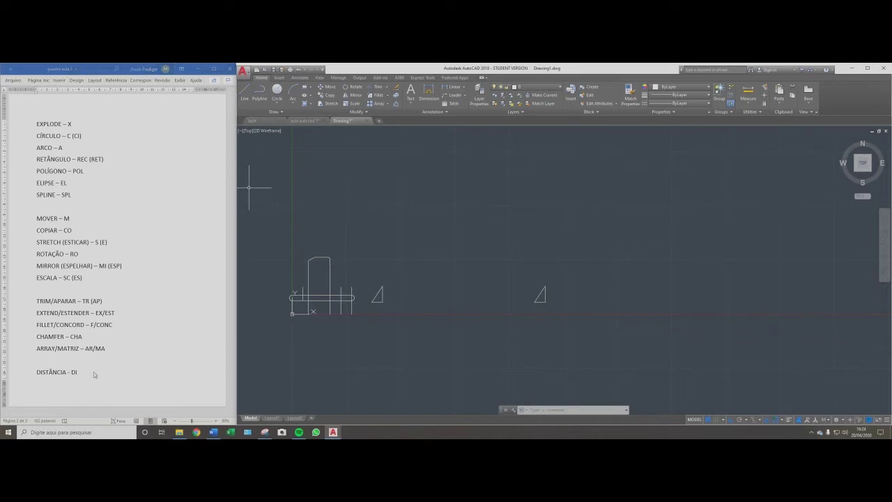
scroll(565, 301, "up", 3)
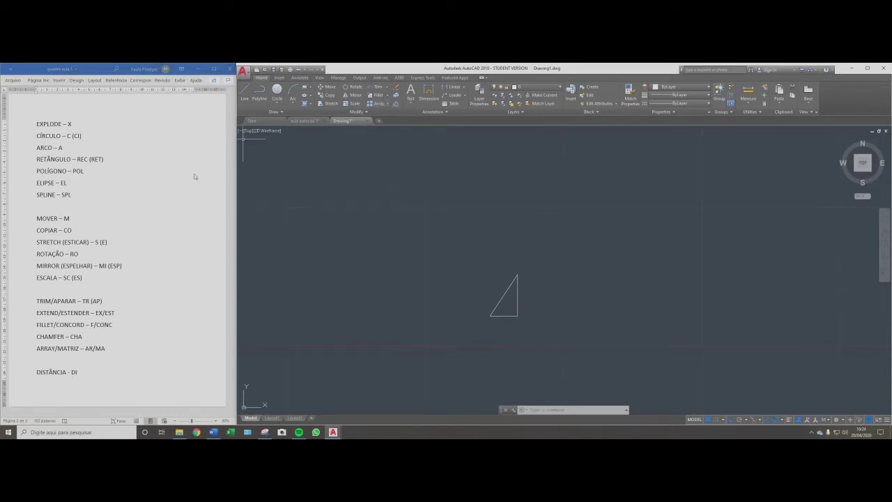
scroll(561, 264, "down", 3)
middle_click_drag(561, 264, 452, 285)
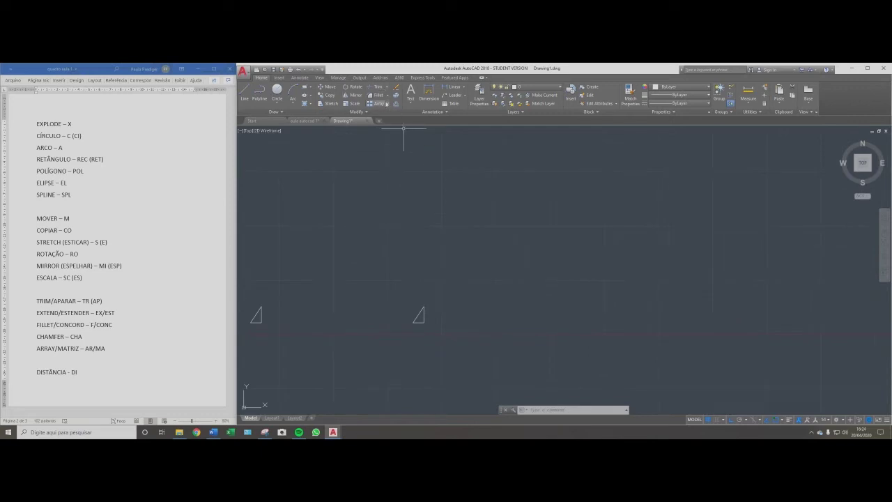
scroll(421, 270, "up", 2)
middle_click_drag(420, 262, 525, 267)
scroll(586, 255, "down", 4)
scroll(512, 272, "up", 2)
scroll(499, 258, "down", 2)
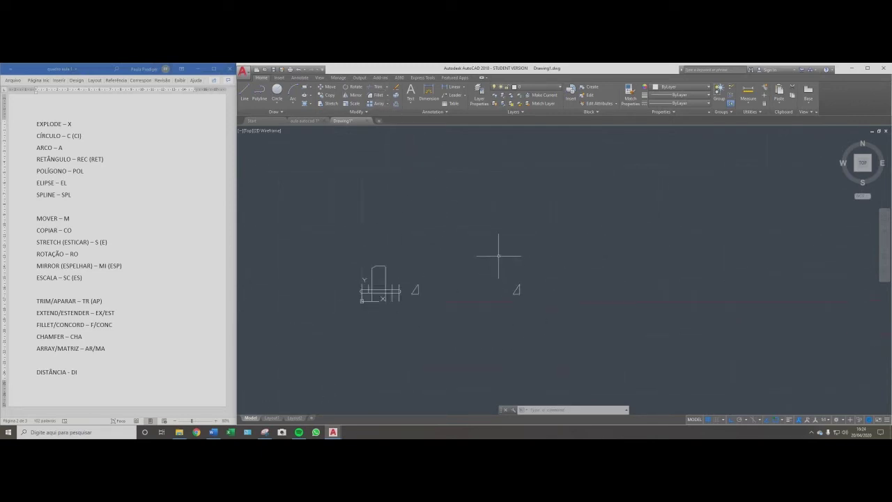
scroll(498, 253, "up", 2)
middle_click_drag(494, 218, 485, 228)
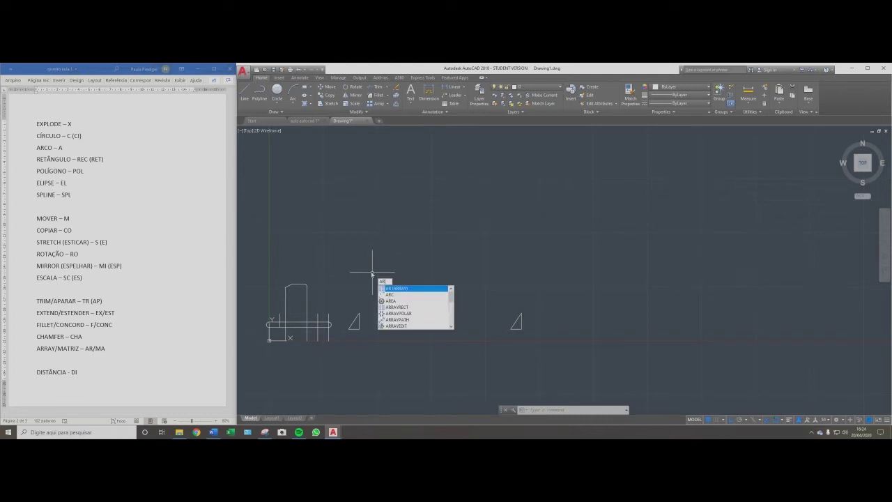
Create a rectangular array from the triangle nearest the figure and set it to 6 columns.
key("Return")
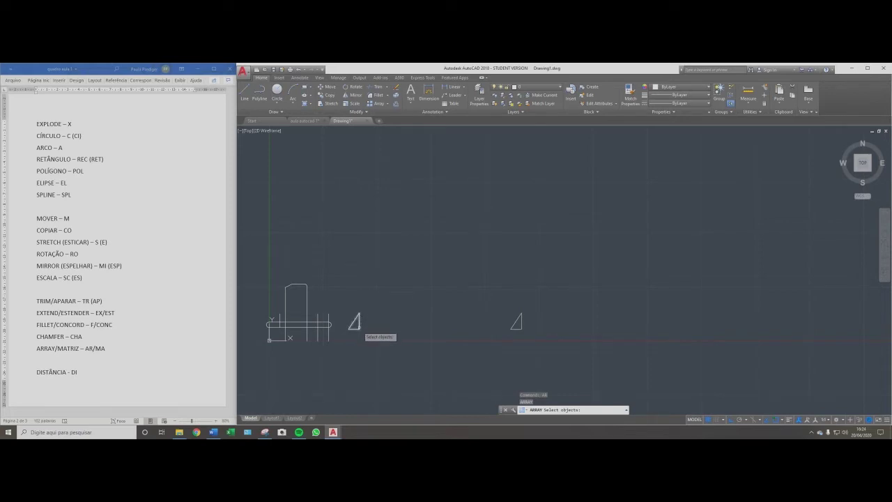
left_click(359, 328)
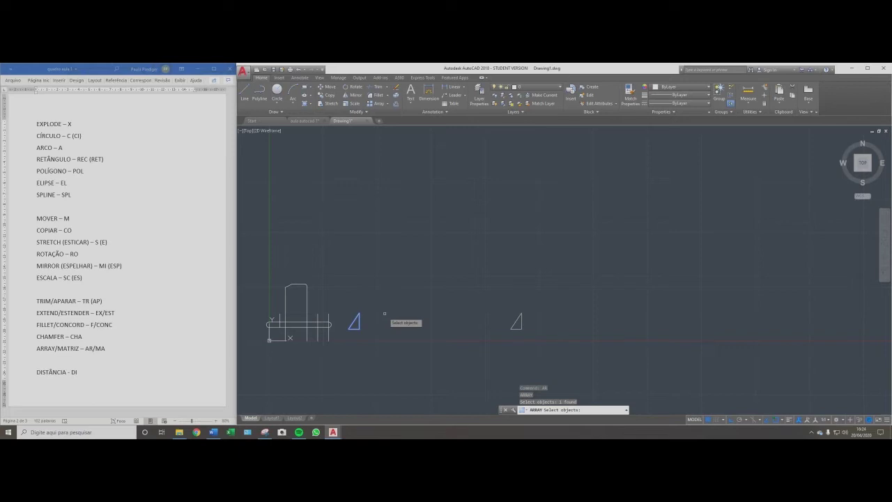
key("Return")
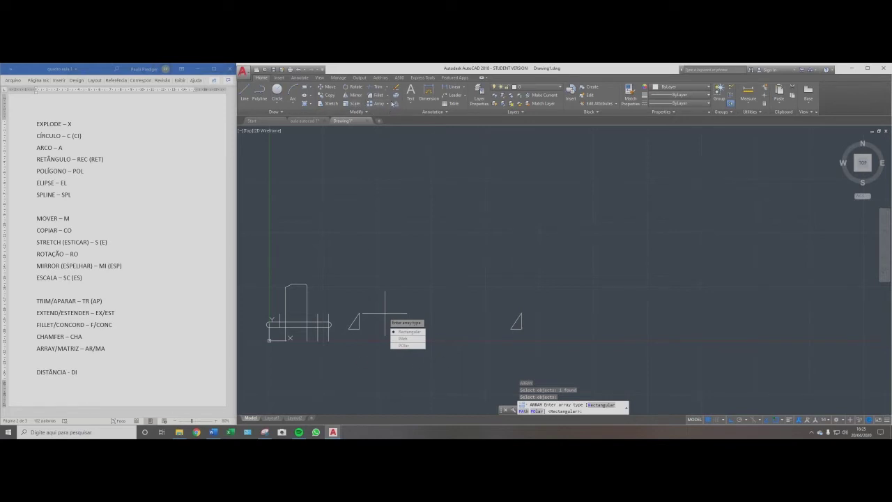
left_click(417, 332)
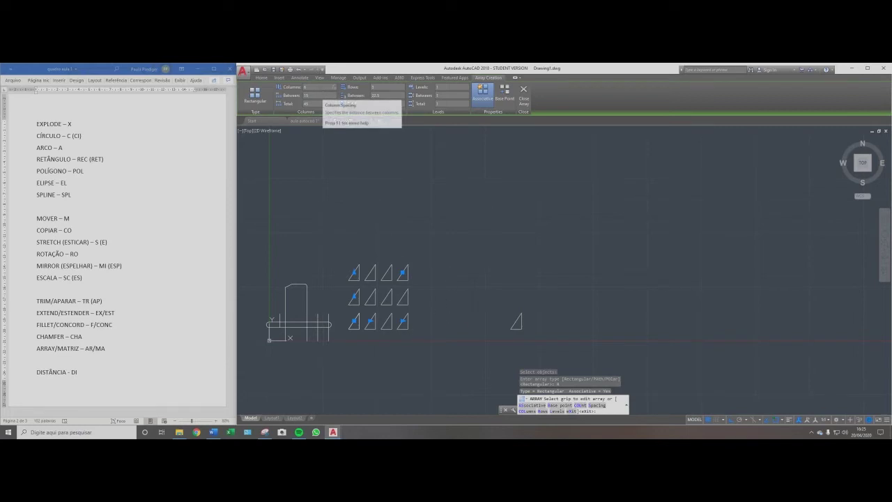
key("Return")
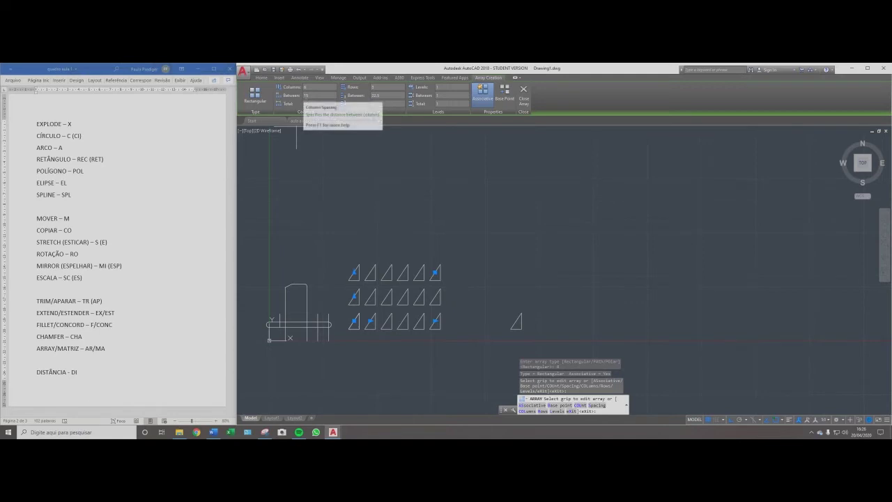
Try a column spacing of 30 units for the array, and settle on 25 units.
left_click(306, 96)
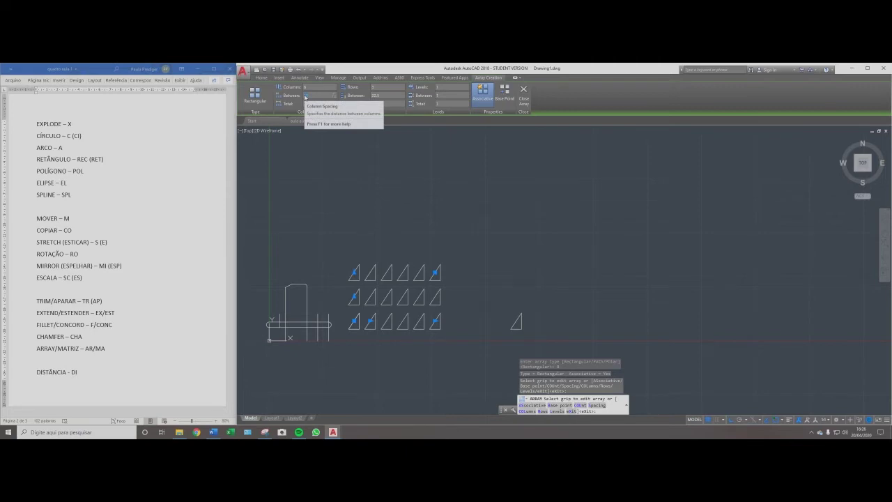
type("30")
key("Return")
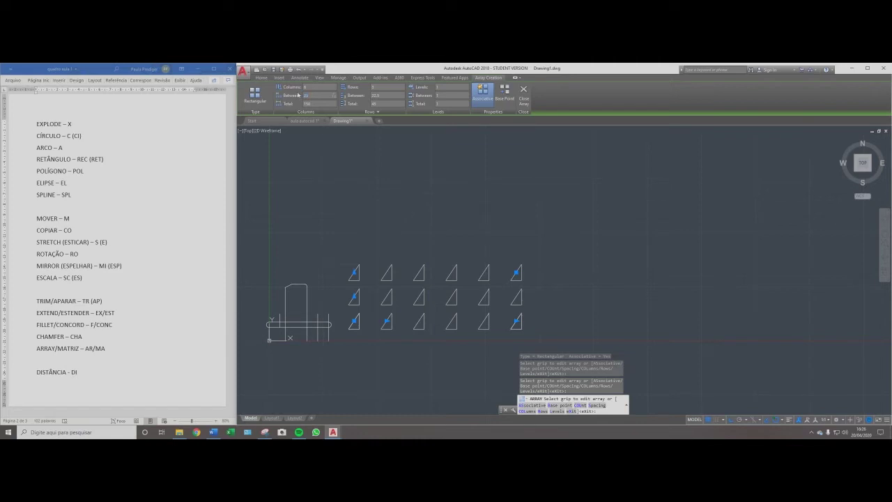
key("Return")
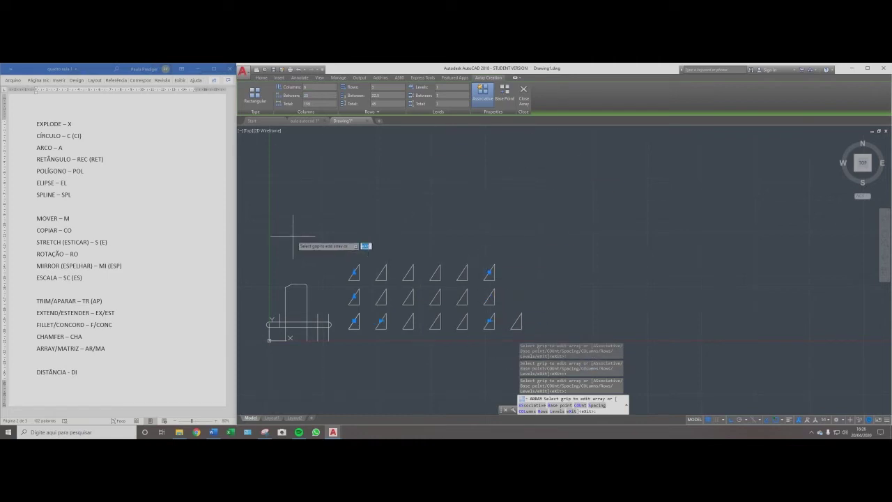
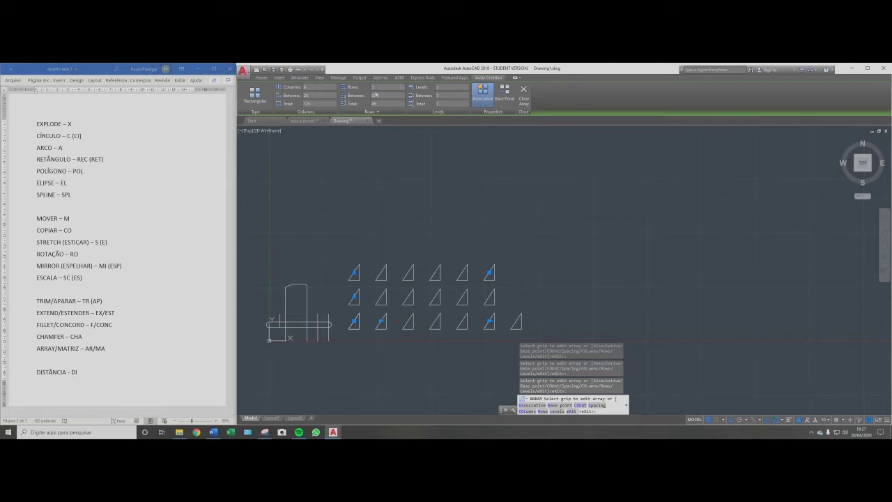
Give the array 5 rows, try a row spacing of 15 units, settle on 17, and finish the array.
type("5")
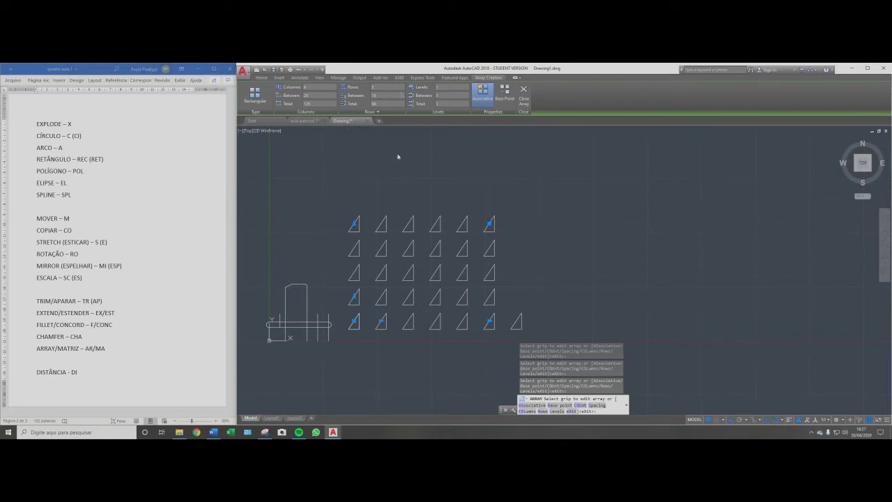
key("Return")
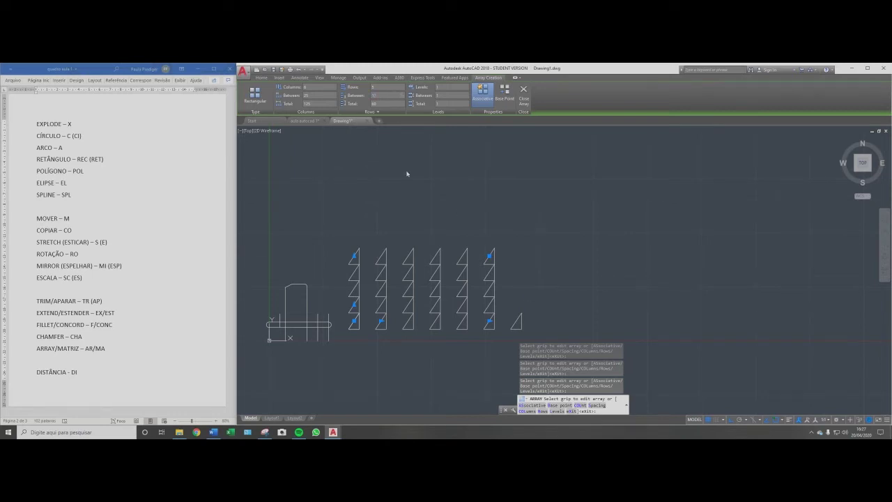
key("Return")
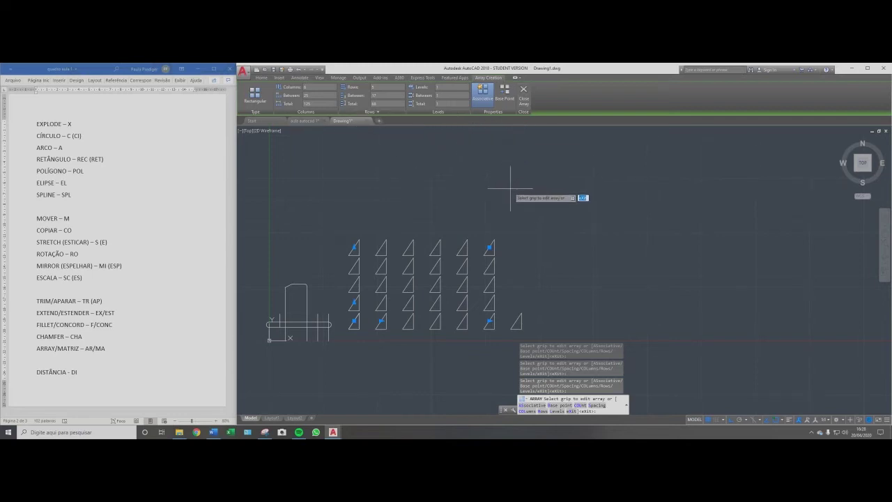
left_click(525, 99)
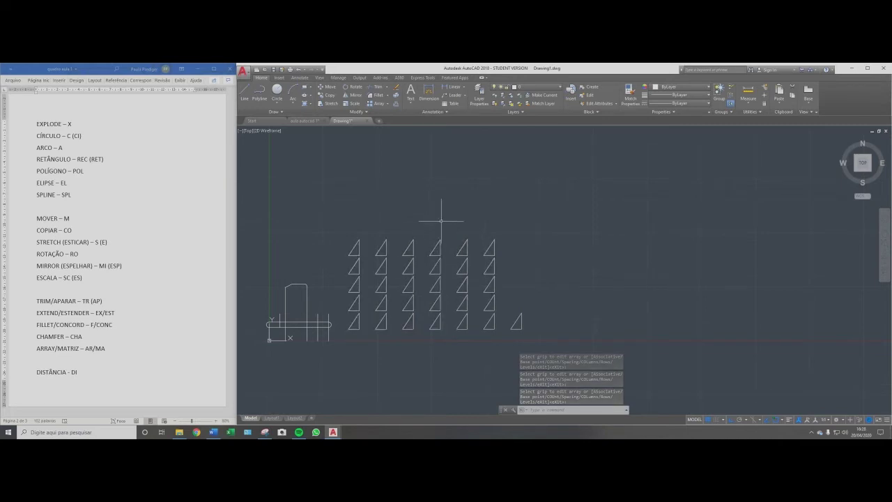
Make window selections over different parts of the triangle array to check whether it selects as a single object.
left_click(435, 259)
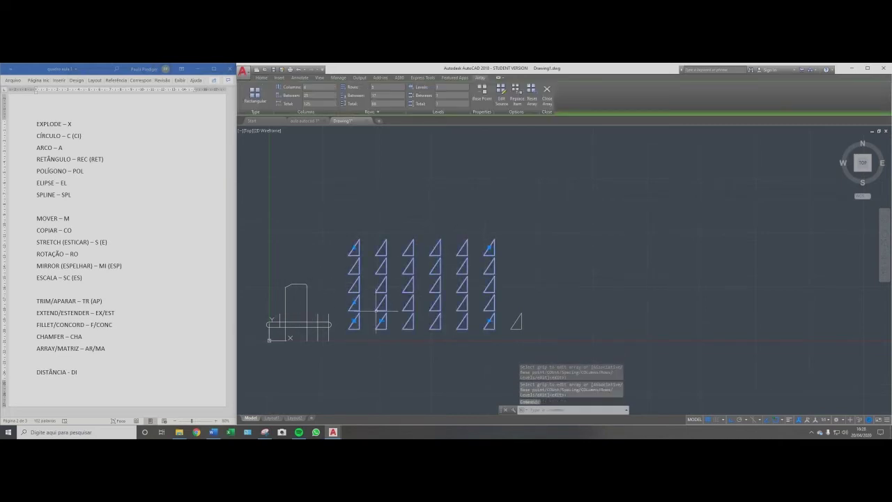
middle_click_drag(421, 304, 420, 302)
left_click(305, 235)
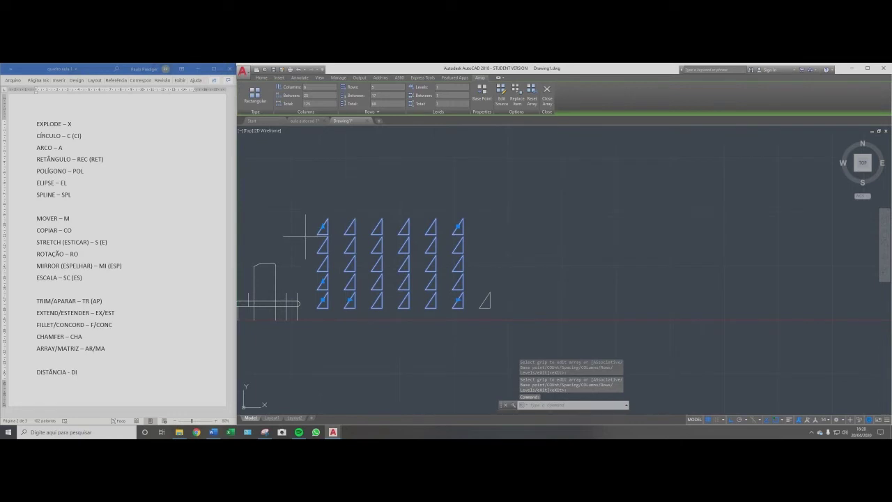
left_click(335, 202)
left_click(297, 243)
left_click(336, 196)
key("Escape")
left_click(339, 234)
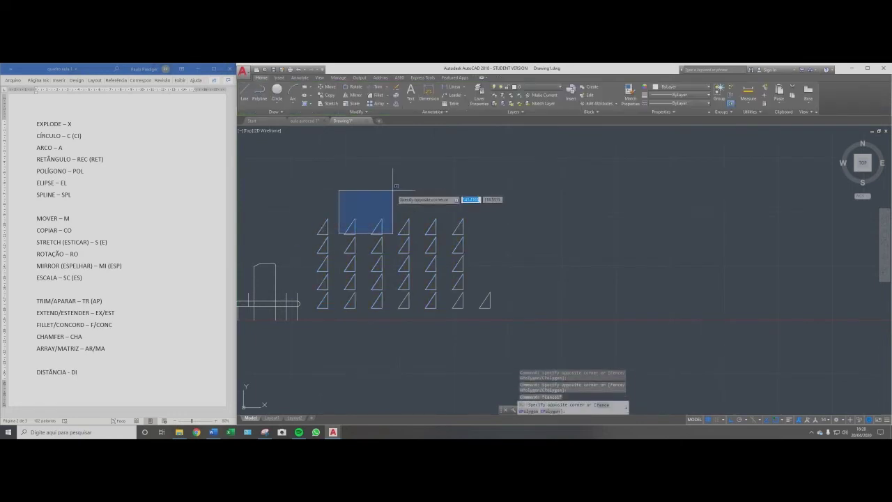
left_click(393, 190)
left_click(502, 199)
left_click(469, 231)
left_click(547, 184)
left_click(441, 270)
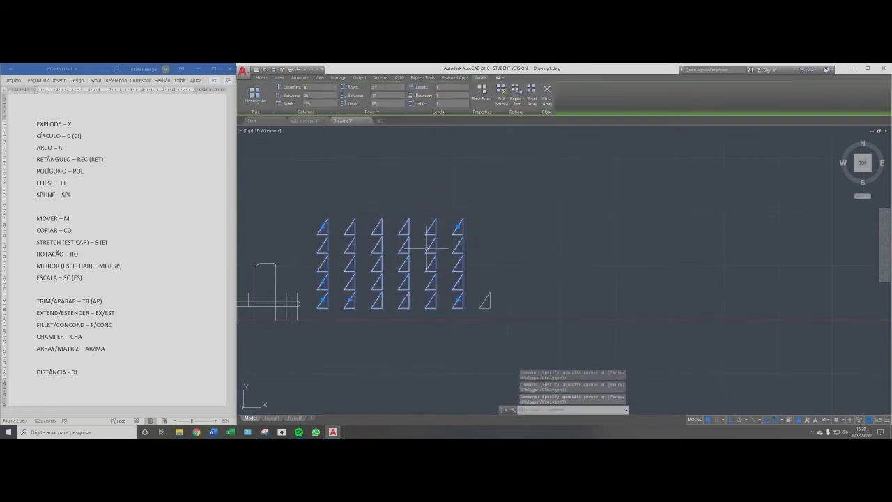
Preview additional rows with the array's Row Count grip and cancel each change.
left_click(322, 226)
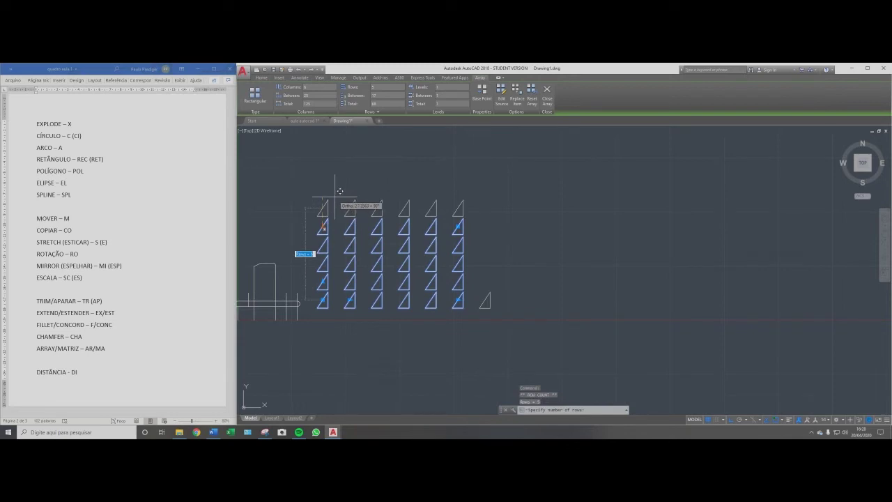
key("Escape")
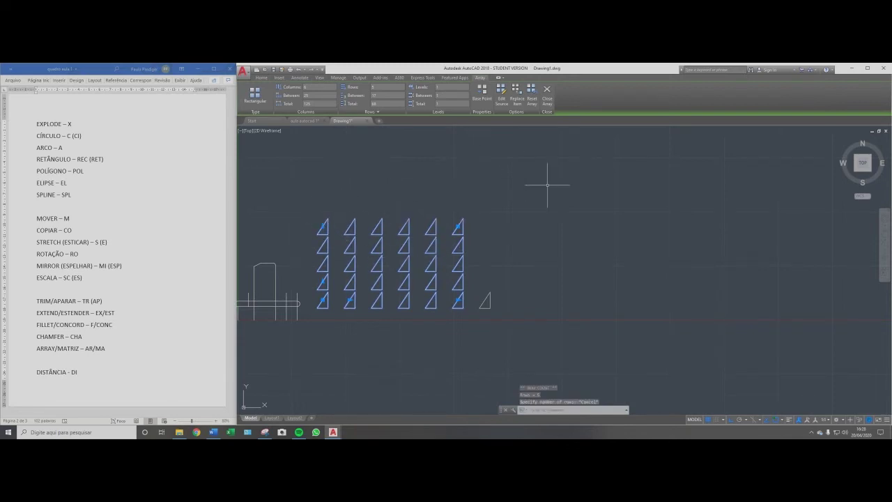
key("Escape")
key("Escape")
left_click(389, 209)
left_click(379, 244)
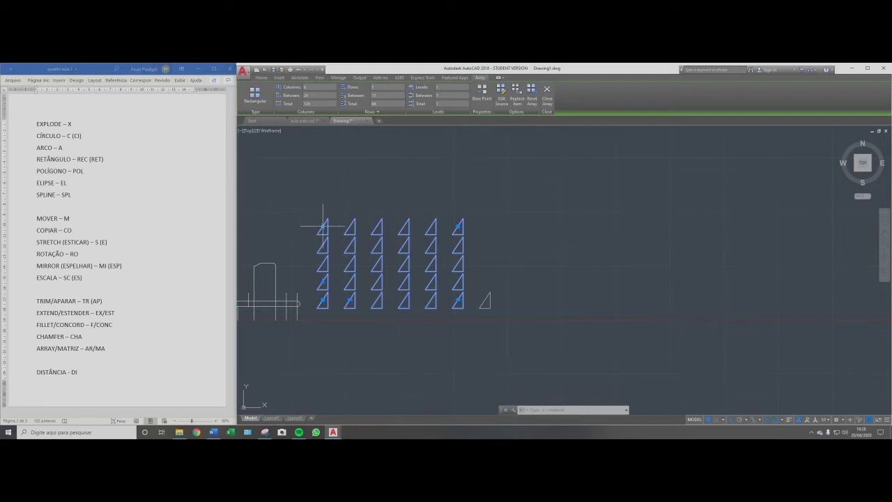
mouse_move(323, 228)
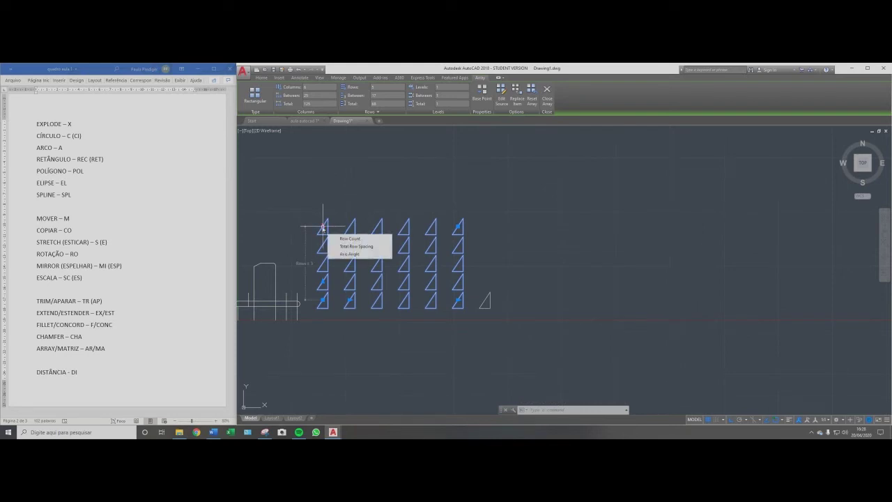
left_click(350, 238)
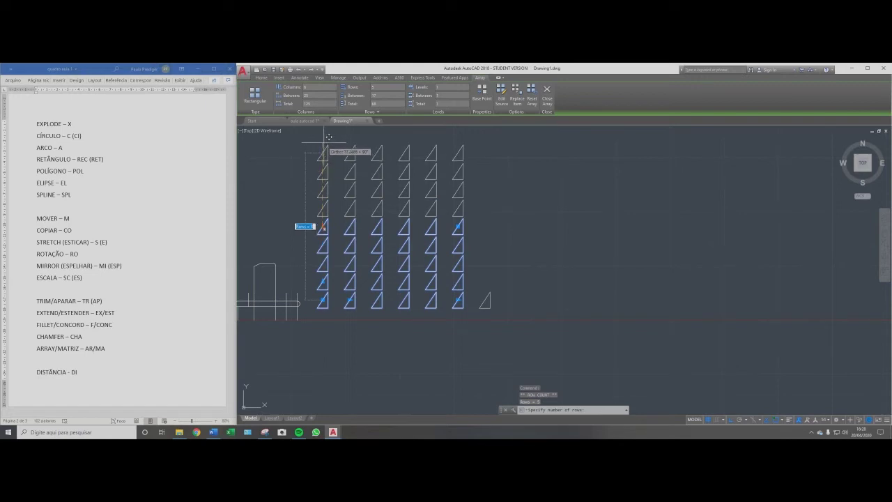
key("Escape")
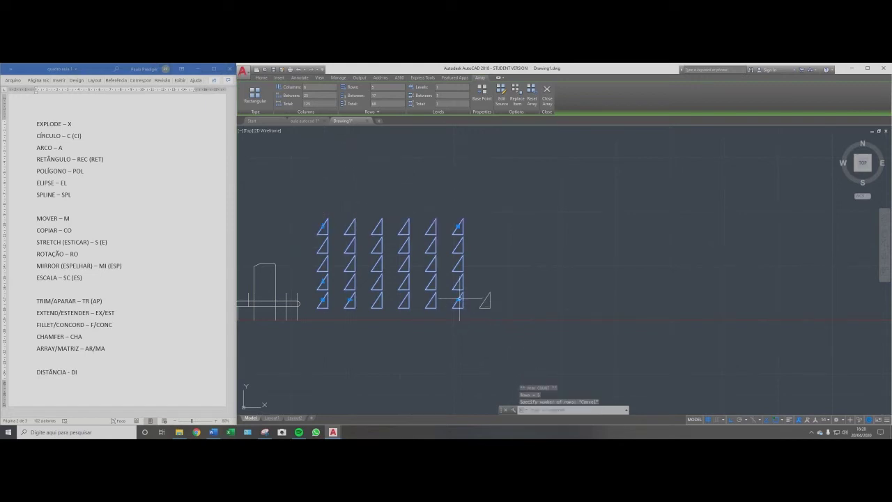
Preview other column counts, row spacings and column spacings with the array's grips, cancel each change and deselect the array.
left_click(477, 310)
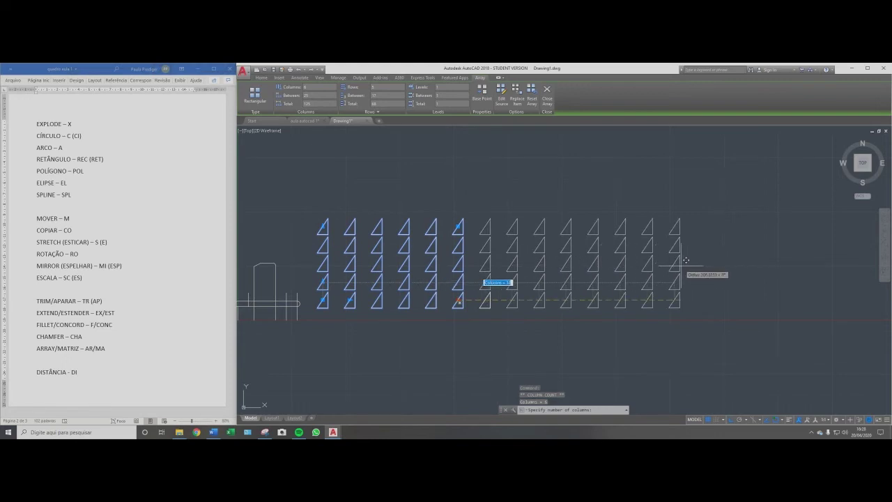
key("Escape")
left_click(322, 282)
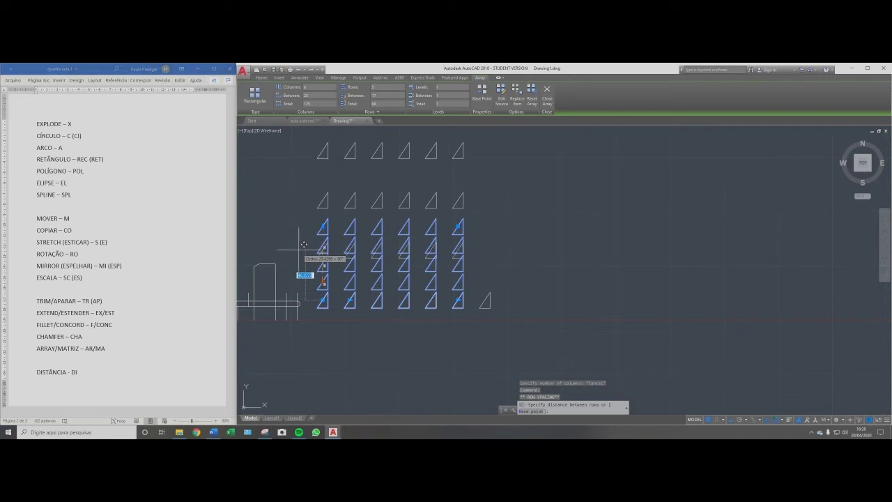
key("Escape")
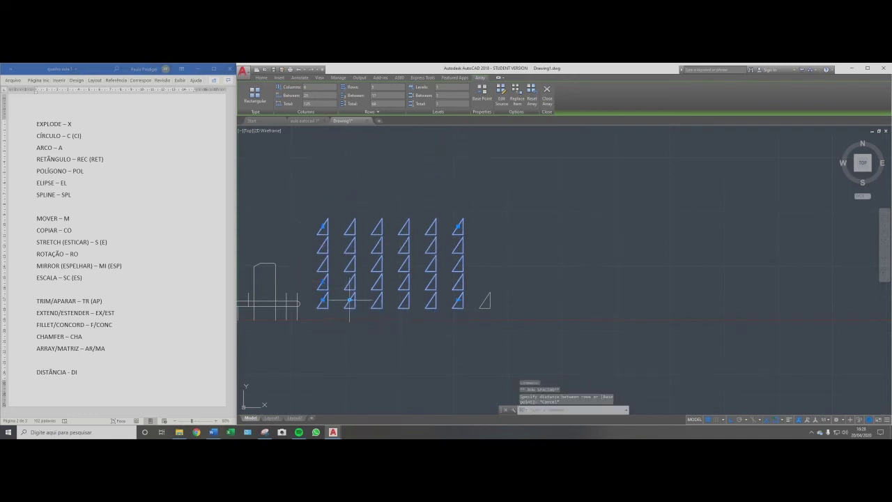
left_click(349, 301)
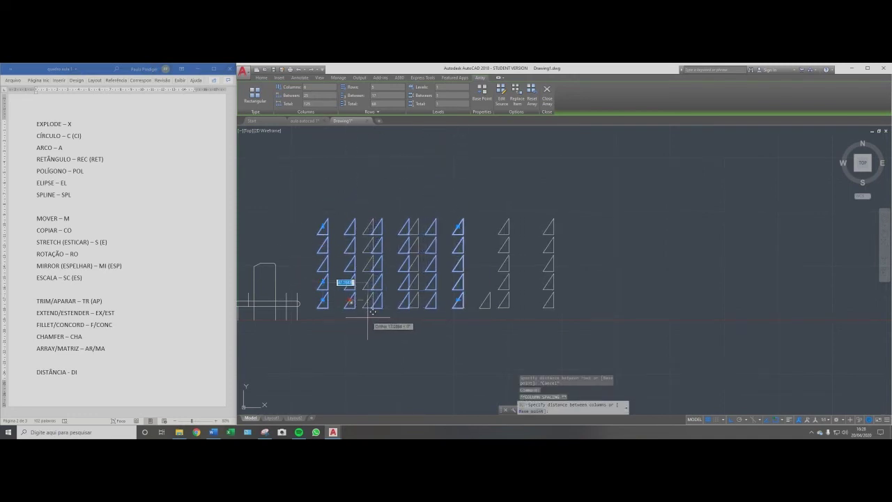
key("Escape")
key("Escape")
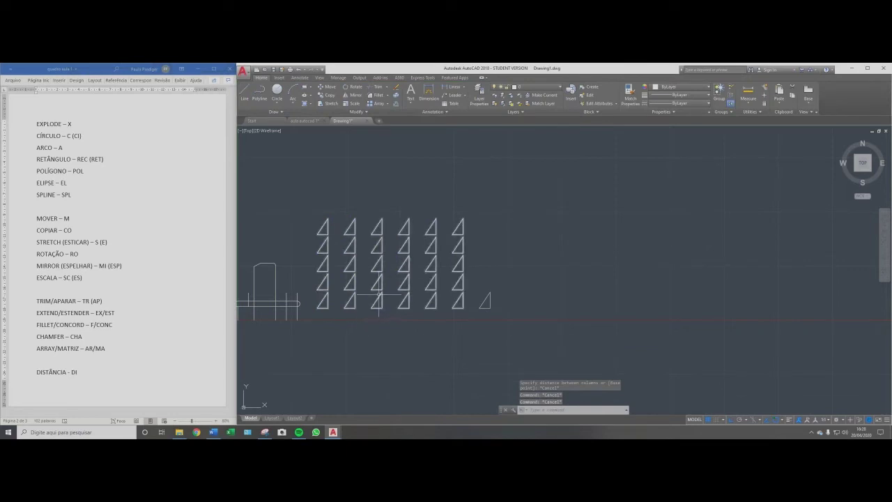
Check that the triangle array selects as one object, locate the EXPLODE entry in the Word command list, and clear the selection.
scroll(377, 286, "down", 2)
left_click(339, 287)
scroll(338, 288, "up", 4)
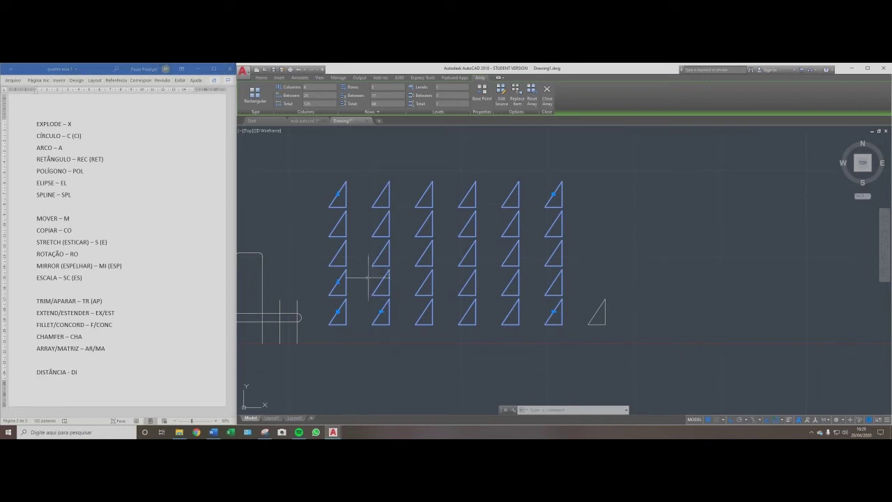
left_click(68, 167)
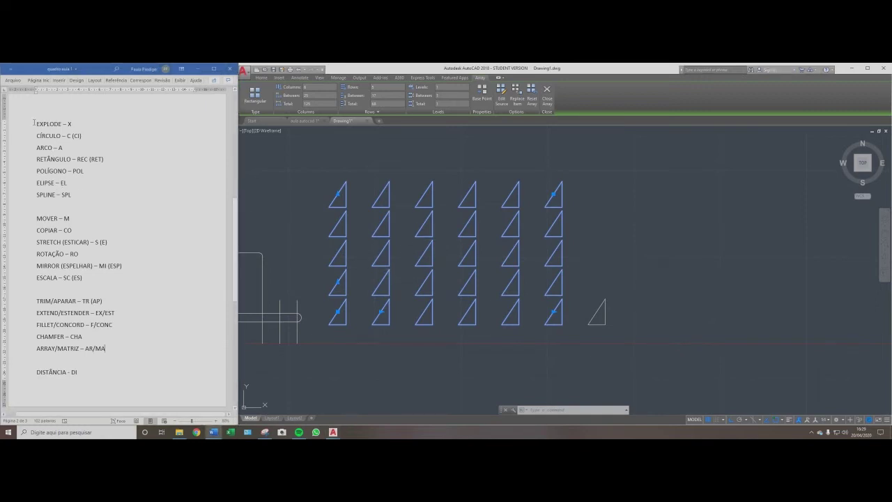
left_click_drag(34, 124, 65, 125)
left_click(593, 219)
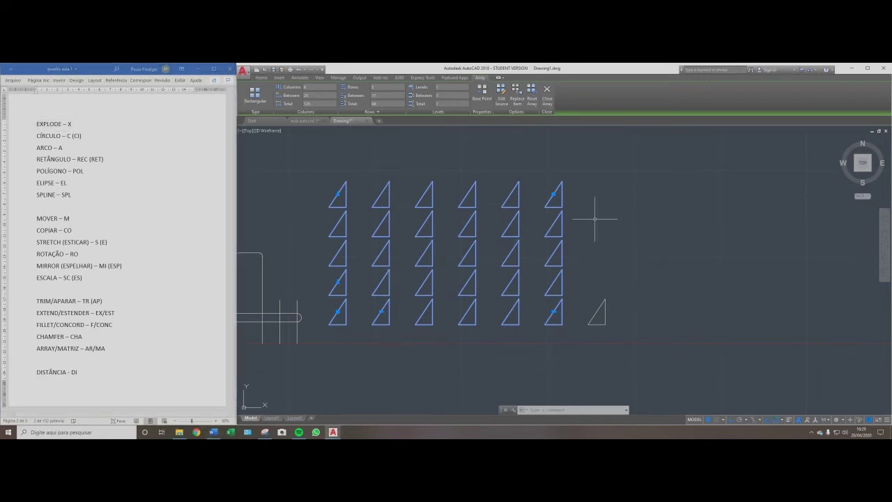
key("Escape")
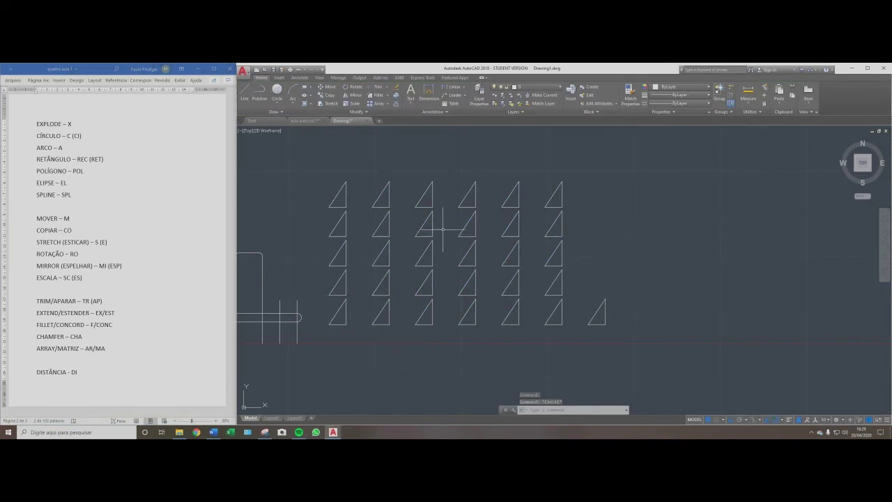
left_click(387, 242)
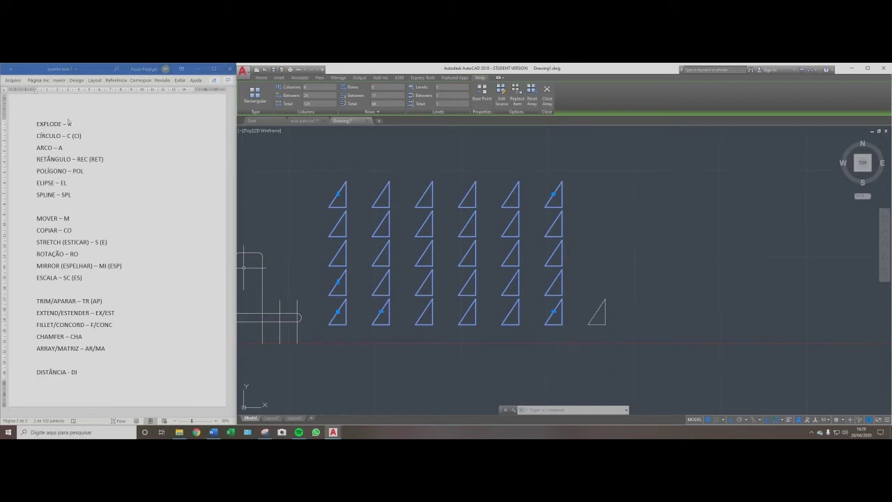
key("Escape")
key("Escape")
key("Escape")
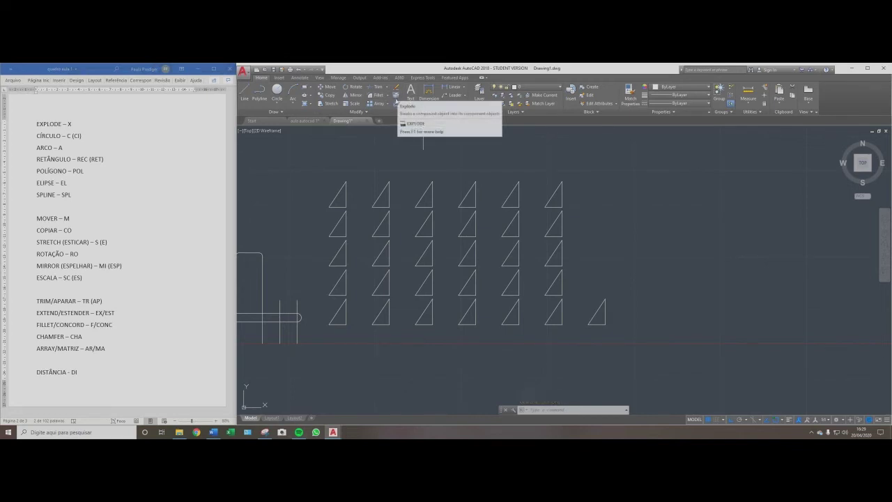
Explode the rectangular array of triangles into its component objects and cancel any leftover selection.
left_click(395, 99)
left_click(395, 180)
left_click(383, 188)
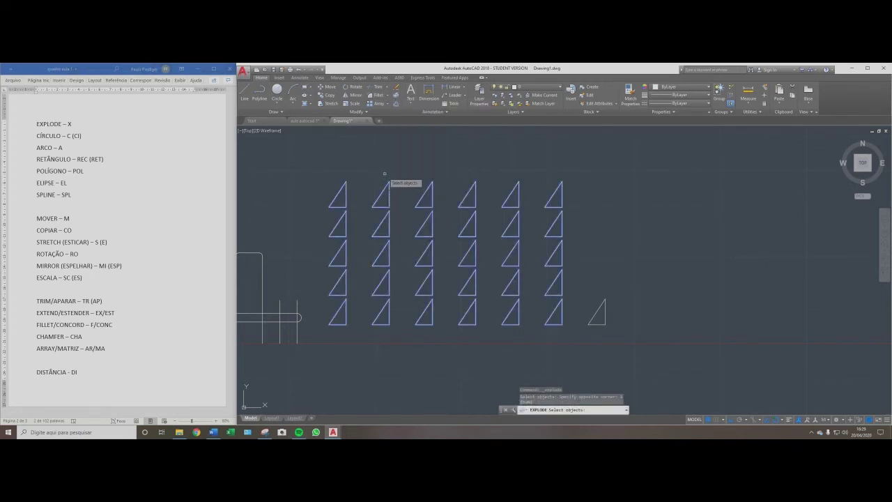
key("Return")
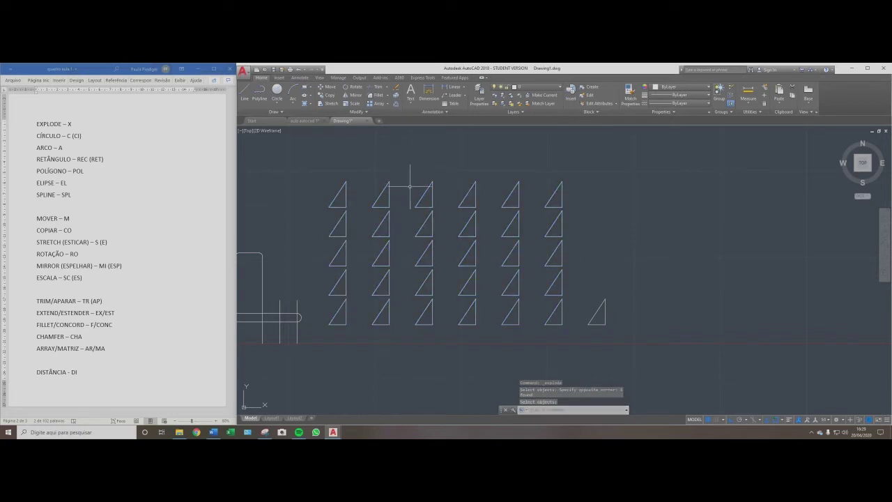
key("Escape")
key("Escape")
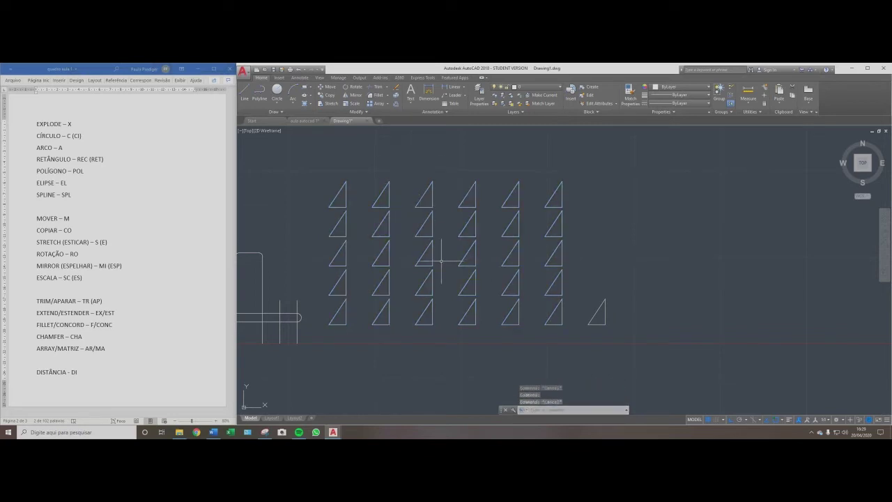
left_click(440, 261)
key("Escape")
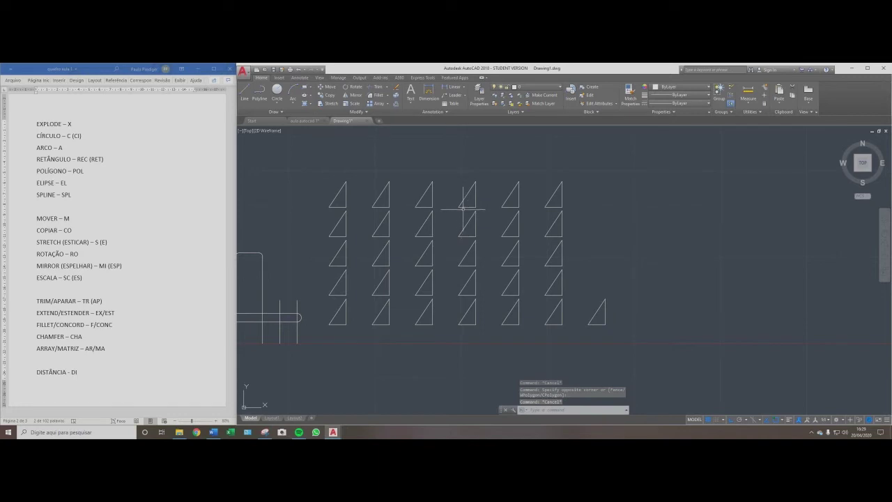
scroll(478, 256, "down", 2)
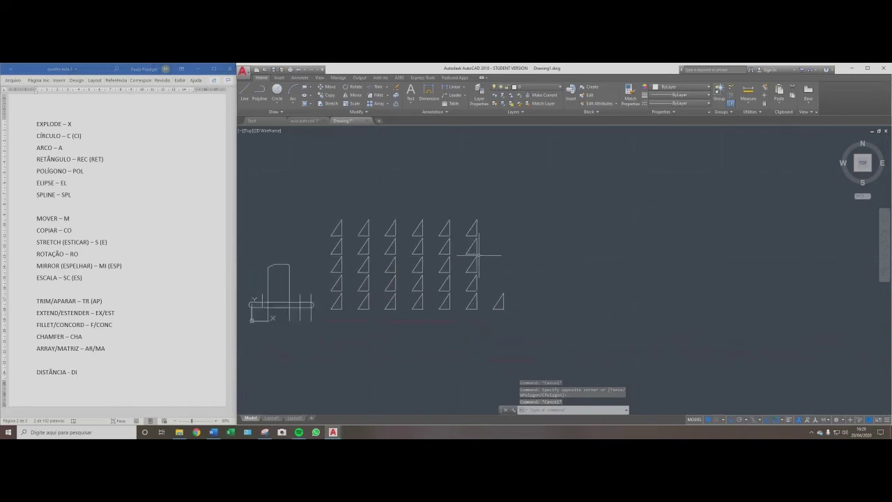
scroll(471, 224, "down", 1)
scroll(474, 251, "up", 4)
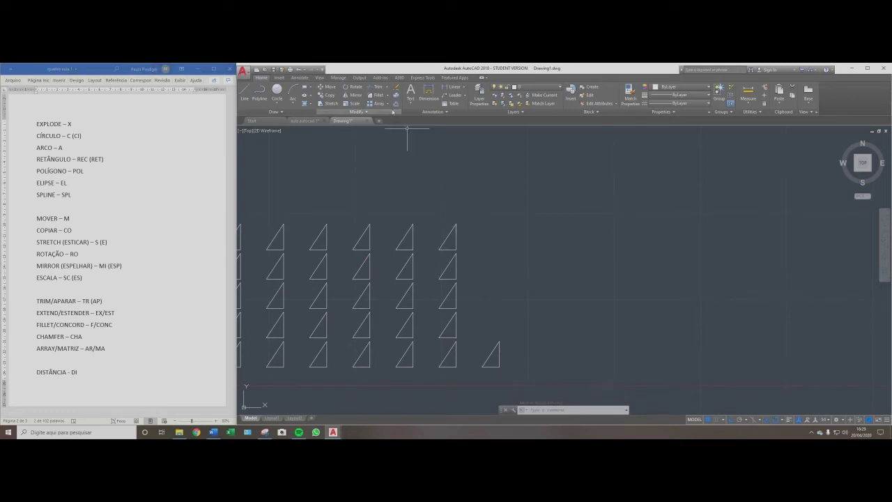
left_click(388, 105)
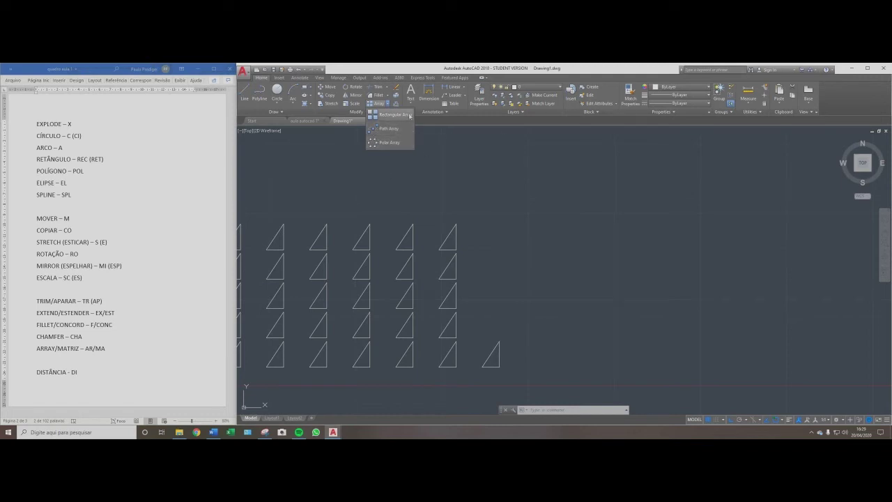
key("Escape")
key("Escape")
key("Escape")
middle_click_drag(458, 219, 461, 231)
scroll(549, 188, "down", 4)
middle_click_drag(543, 193, 523, 240)
scroll(521, 226, "up", 2)
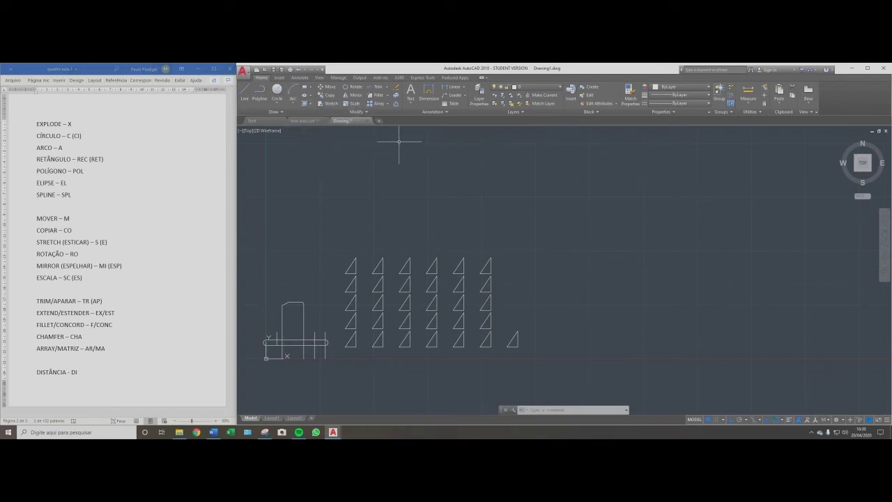
With ortho off, draw a three-point arc from the apex of the grid's top-right triangle, curving up and over to the right.
left_click(293, 104)
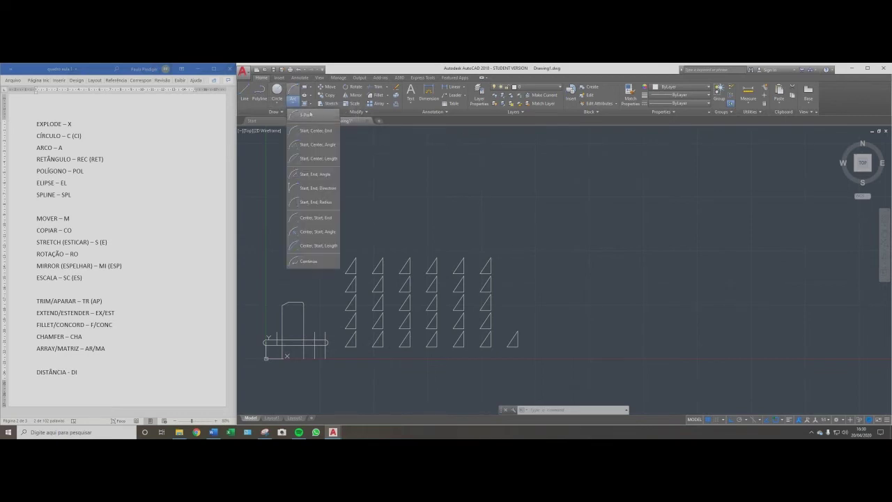
left_click(310, 115)
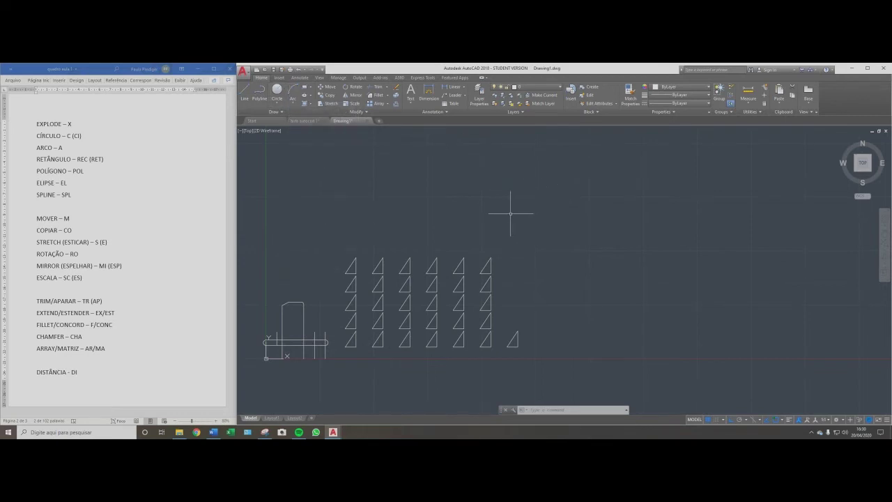
key("Return")
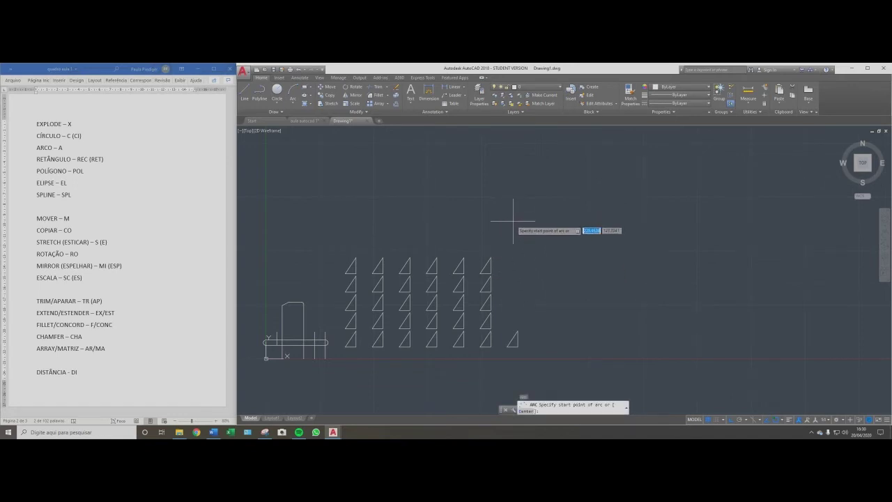
scroll(491, 255, "up", 4)
left_click(491, 255)
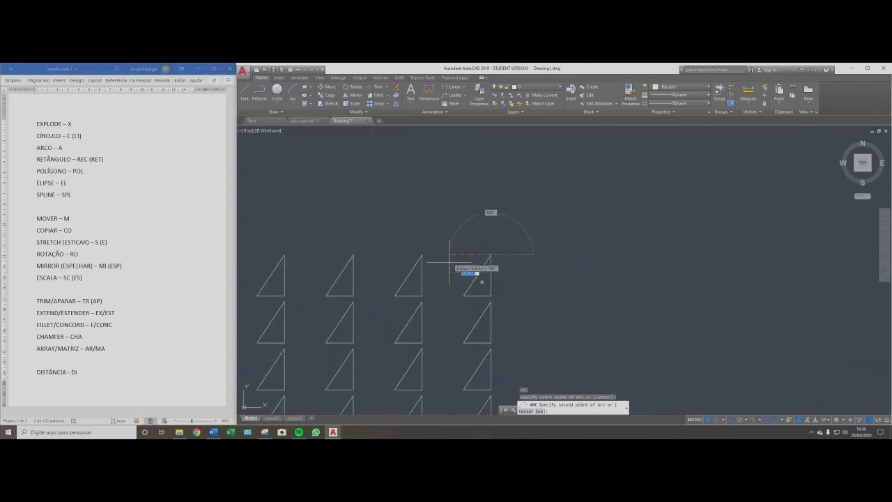
scroll(484, 264, "down", 8)
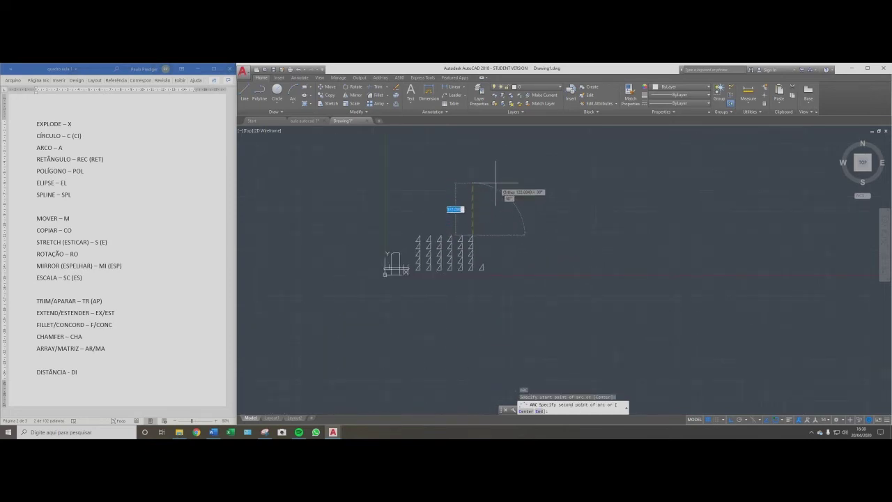
key("F8")
scroll(414, 200, "up", 2)
middle_click_drag(447, 197, 385, 256)
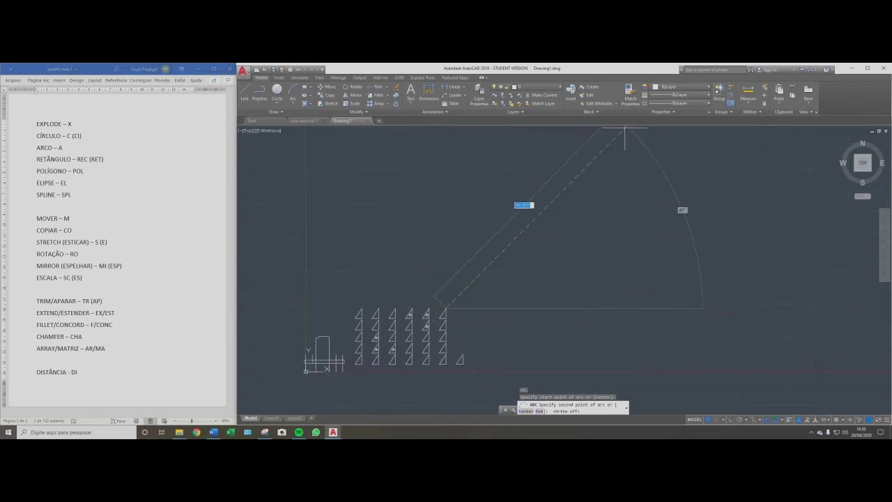
scroll(437, 268, "up", 4)
scroll(449, 212, "down", 3)
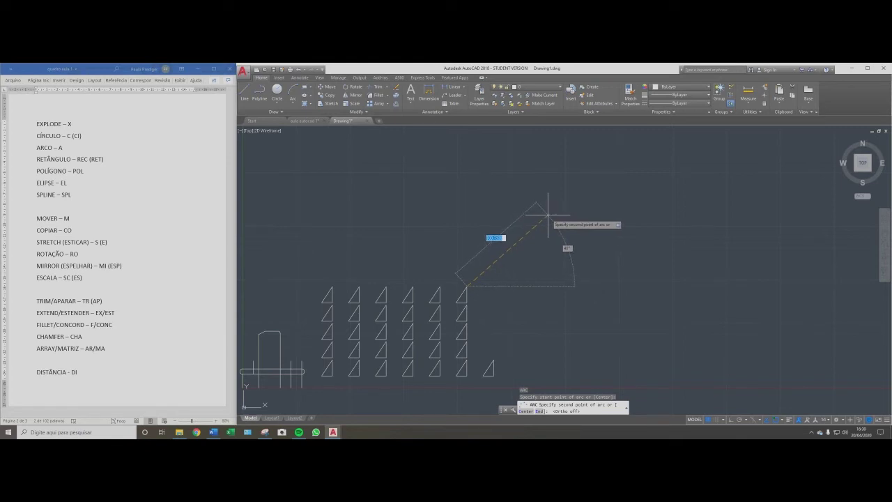
left_click(548, 213)
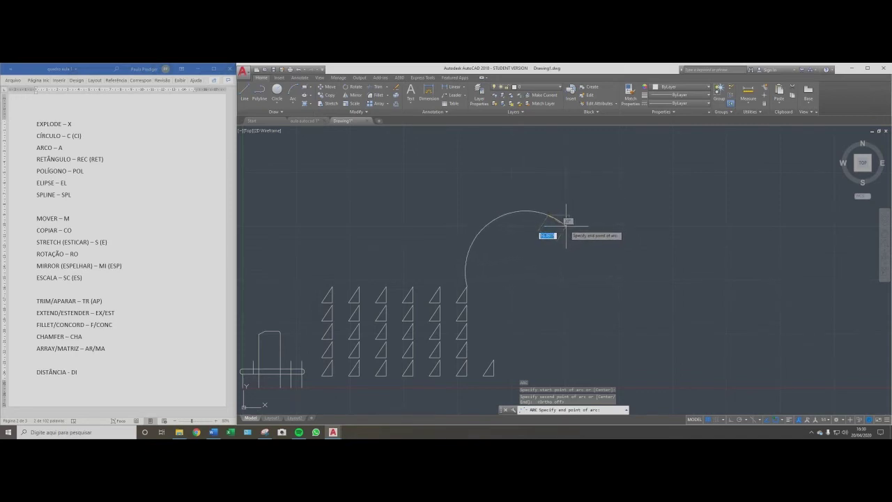
left_click(565, 221)
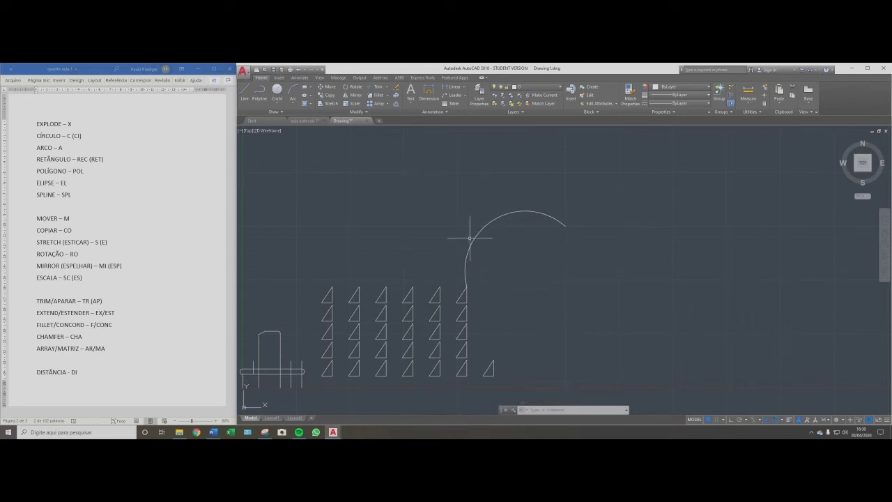
Create a path array of the grid's top-right triangle, using the new arc as the path curve.
type("AR")
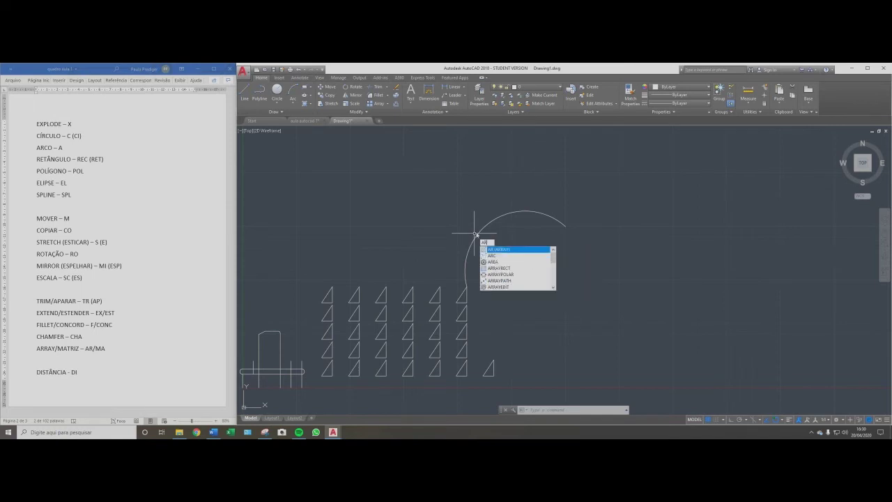
key("Return")
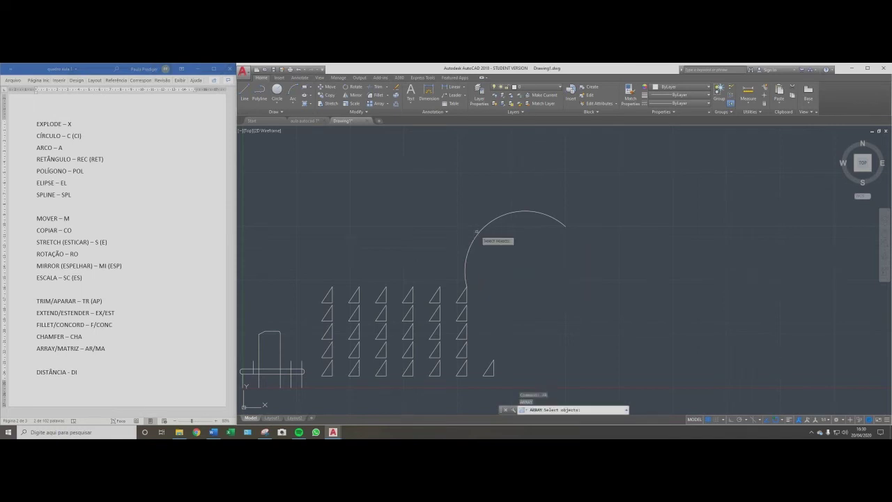
left_click(466, 299)
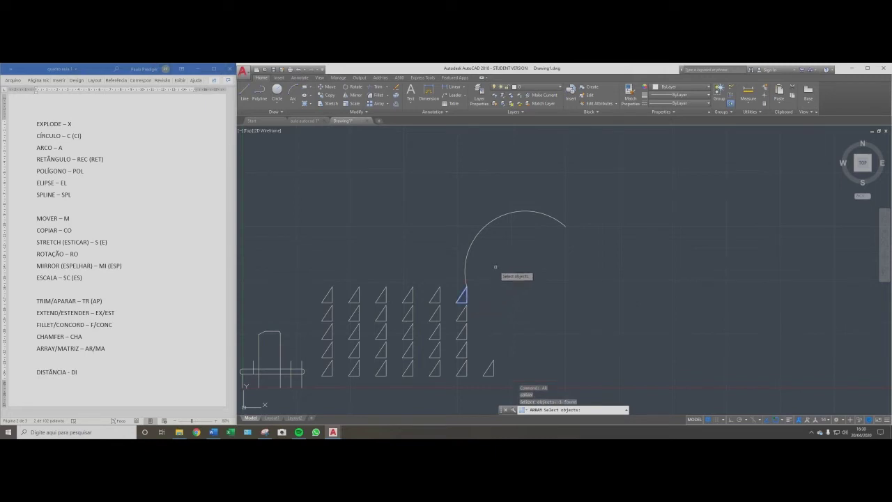
key("Return")
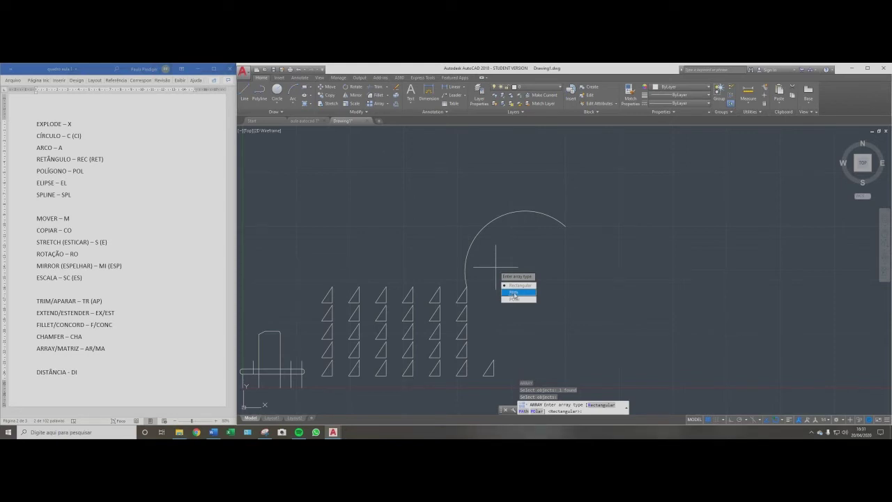
left_click(514, 292)
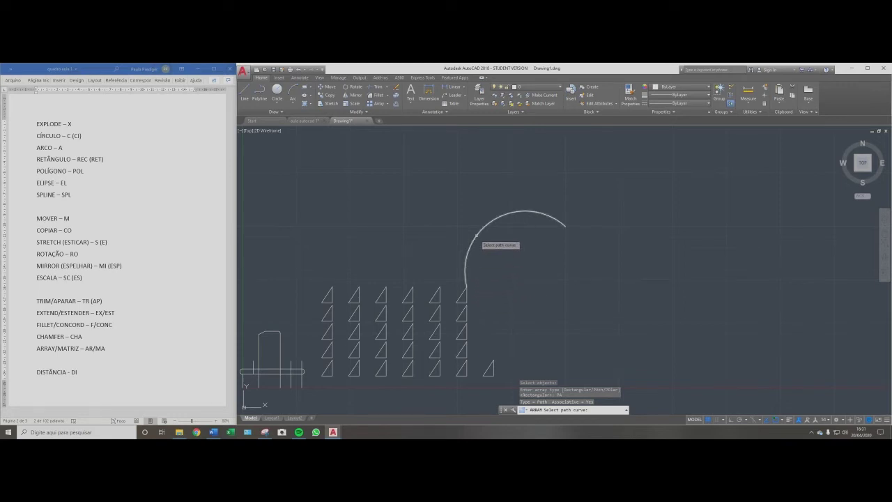
left_click(477, 235)
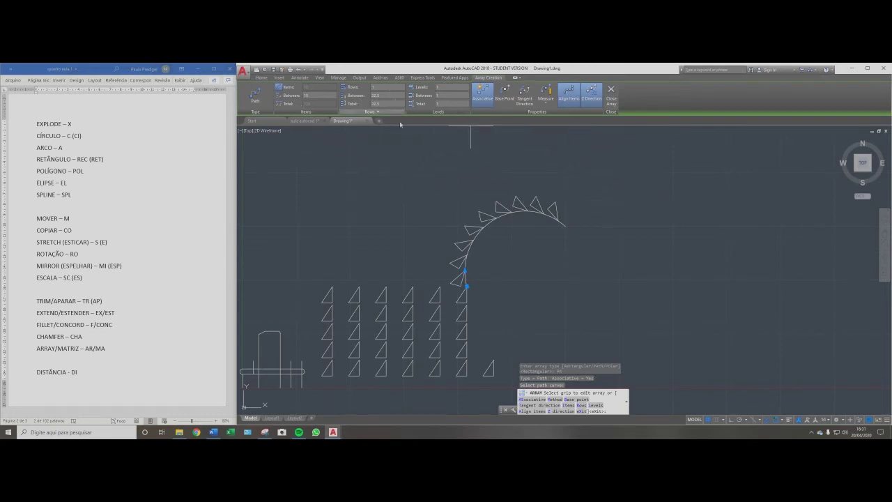
Finish the path array with 8 items spaced 20 apart, aligned to the arc and non-associative.
left_click(572, 98)
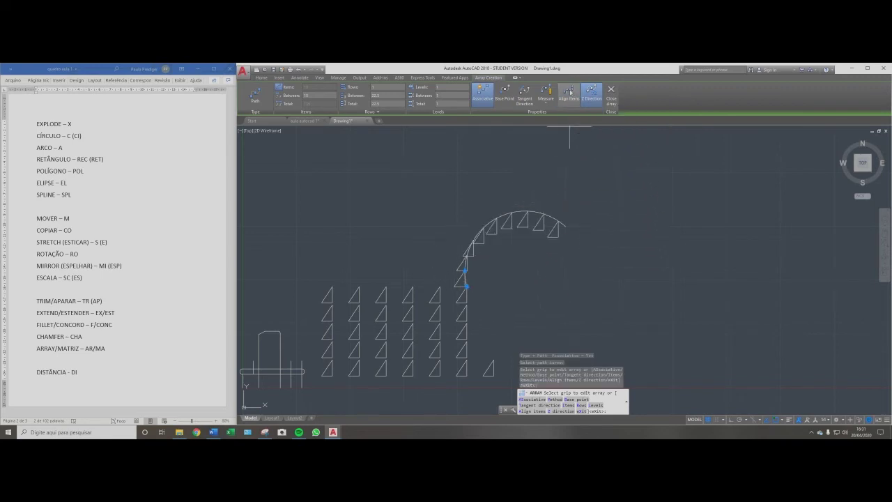
left_click(569, 91)
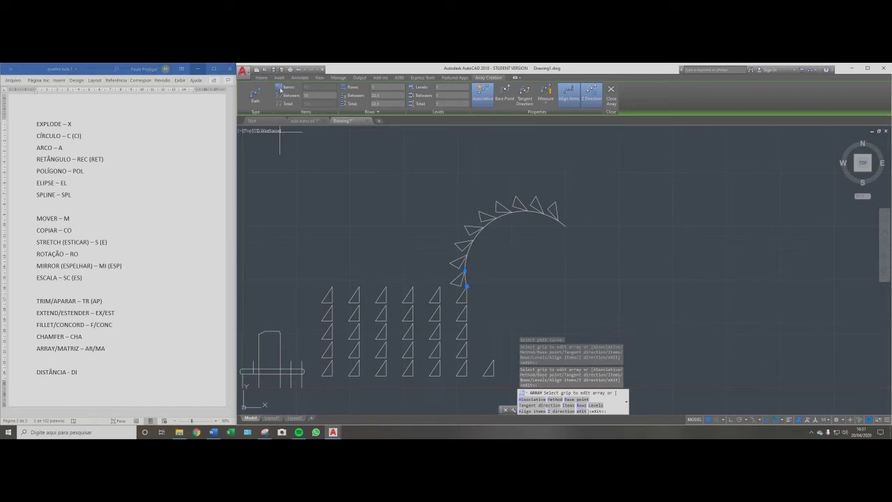
left_click(281, 88)
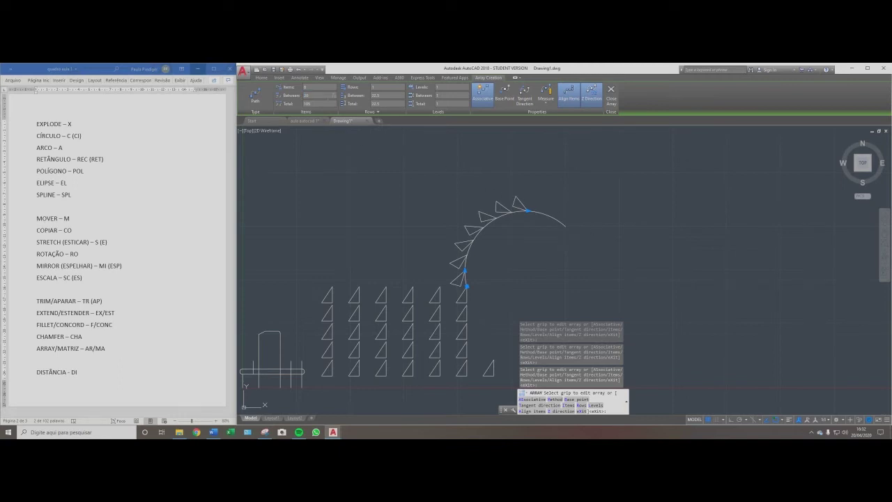
key("Return")
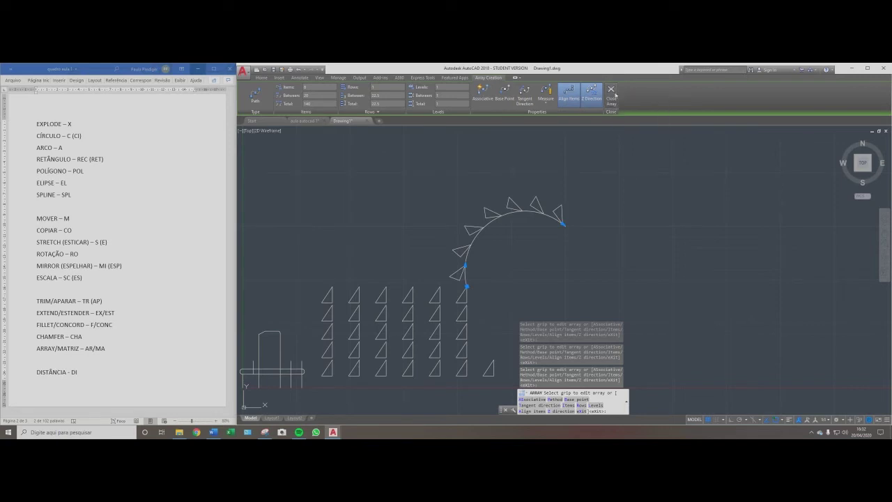
key("Return")
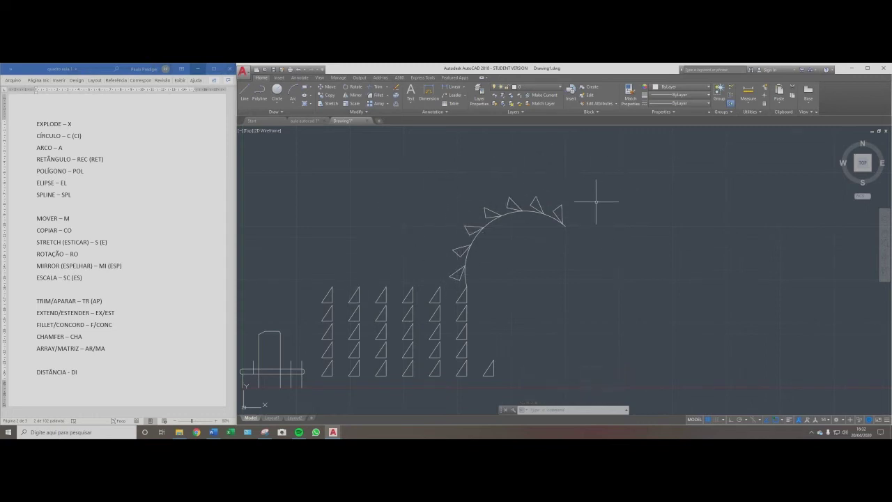
Select individual triangles along the arc to check whether they are independent objects, clearing the selection each time.
left_click(557, 209)
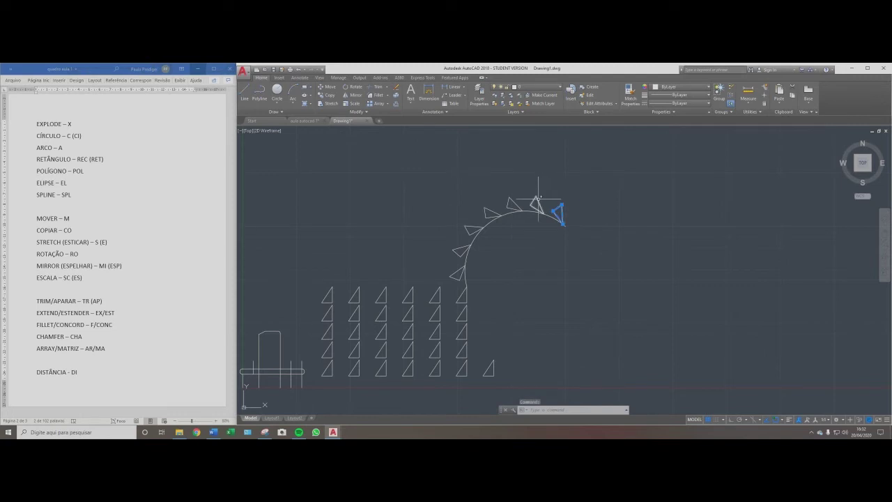
key("Escape")
left_click(537, 196)
left_click(514, 203)
left_click(508, 203)
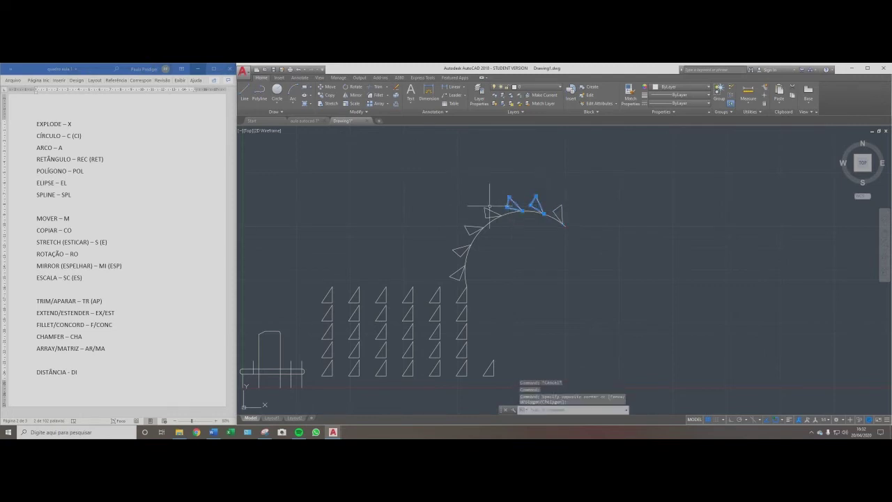
key("Escape")
left_click(472, 229)
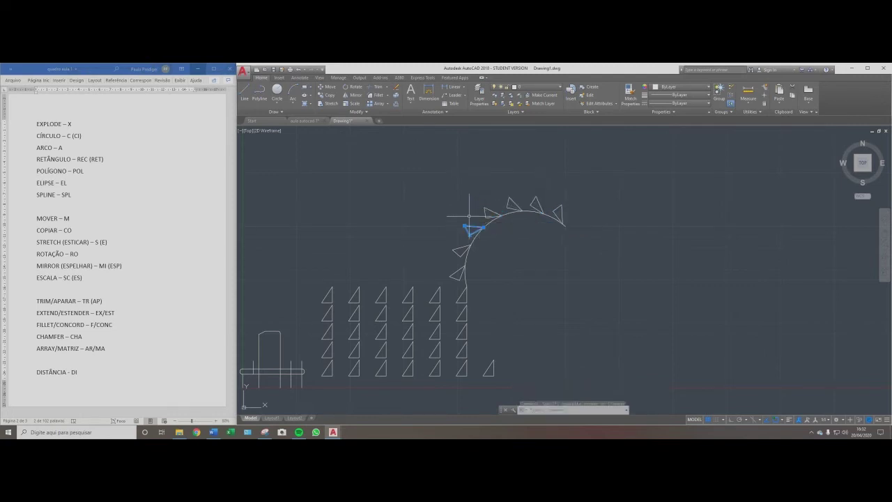
key("Escape")
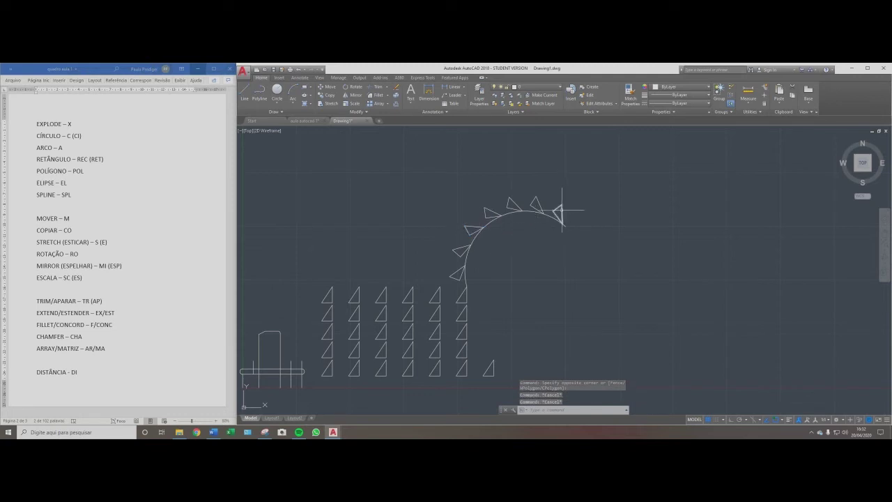
left_click(560, 210)
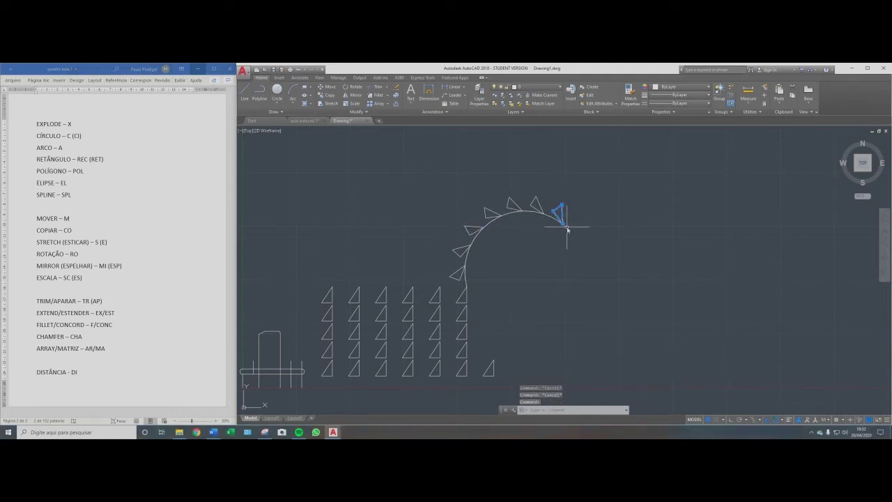
key("Escape")
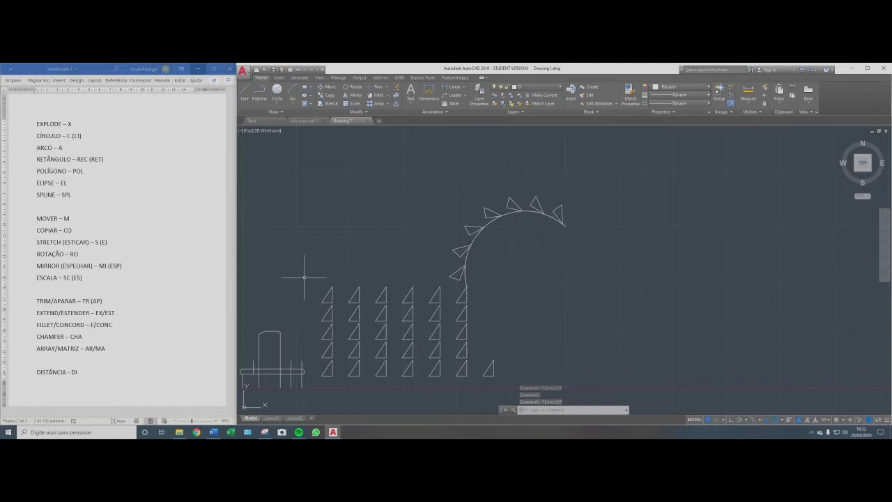
Try a polar array of the single triangle beside the grid, with the array's centre point inside the triangle.
middle_click_drag(389, 314, 368, 253)
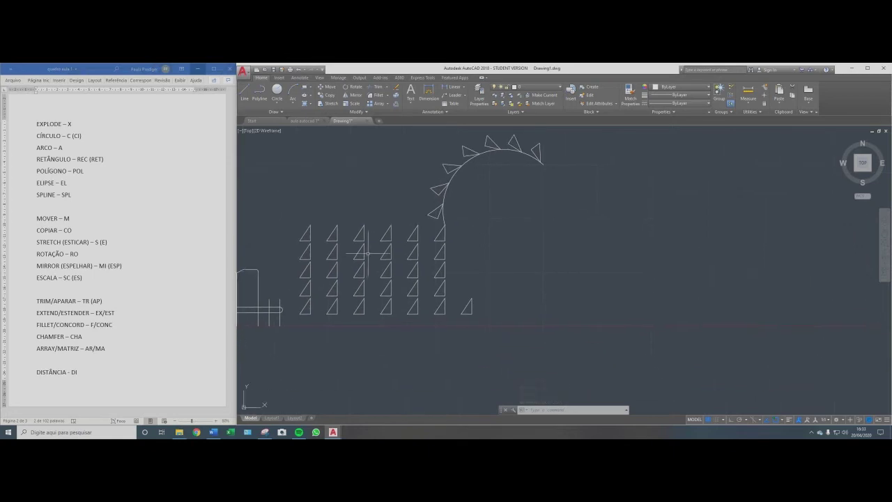
middle_click_drag(469, 199, 432, 229)
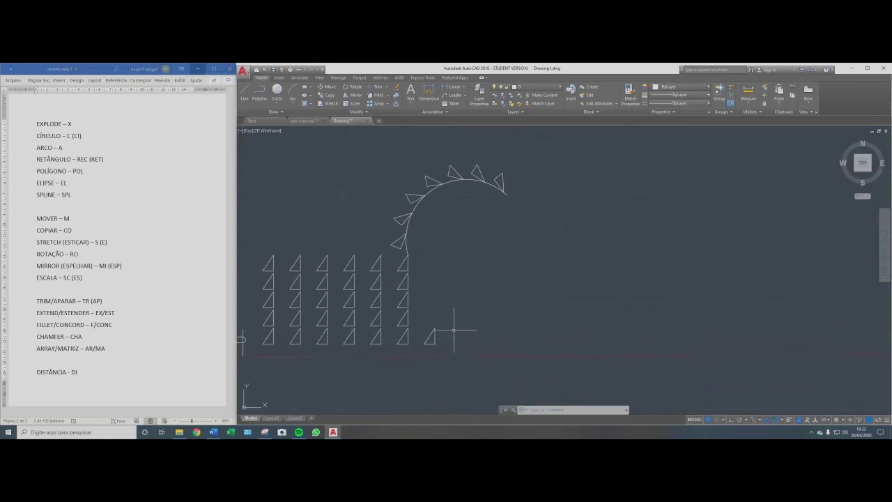
scroll(448, 338, "up", 2)
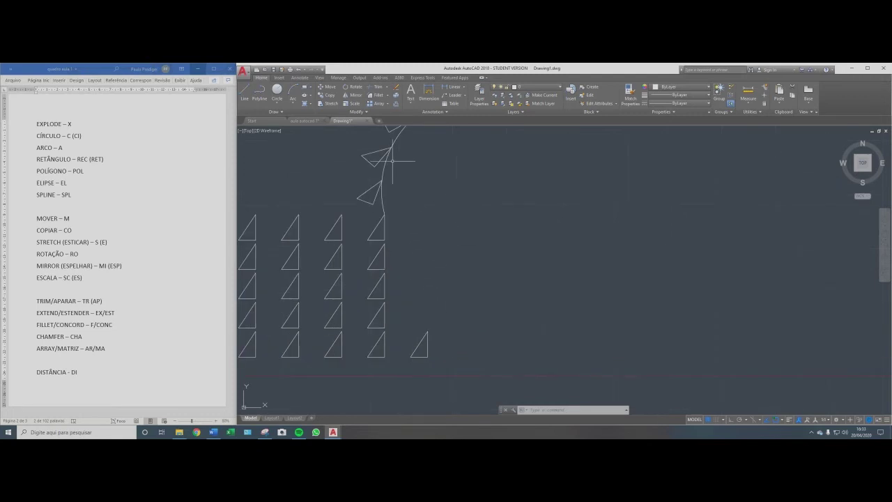
left_click(388, 103)
scroll(462, 347, "up", 1)
scroll(446, 321, "down", 3)
scroll(425, 324, "up", 2)
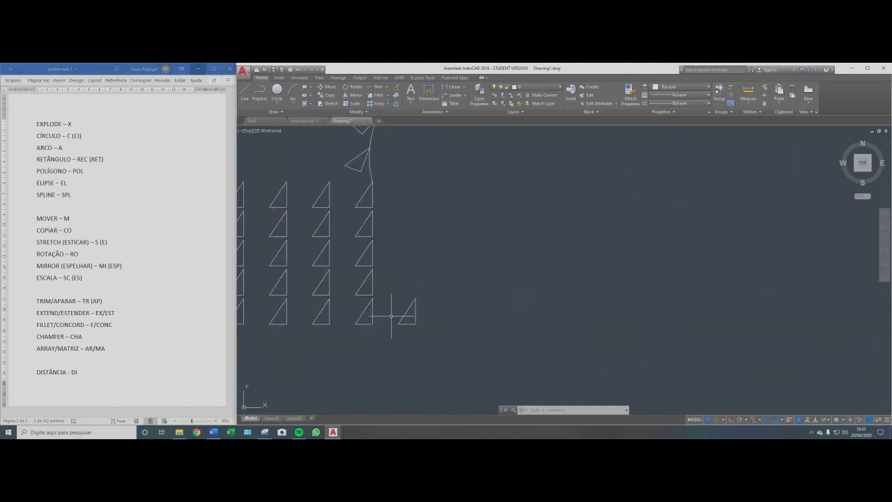
mouse_move(447, 312)
middle_mouse_down()
mouse_move(340, 324)
mouse_move(345, 341)
middle_mouse_up()
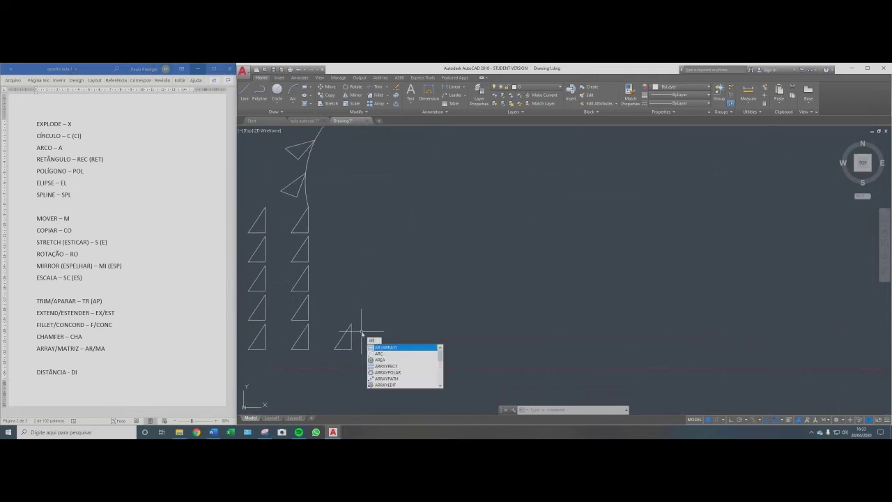
key("Return")
left_click(363, 325)
left_click(347, 342)
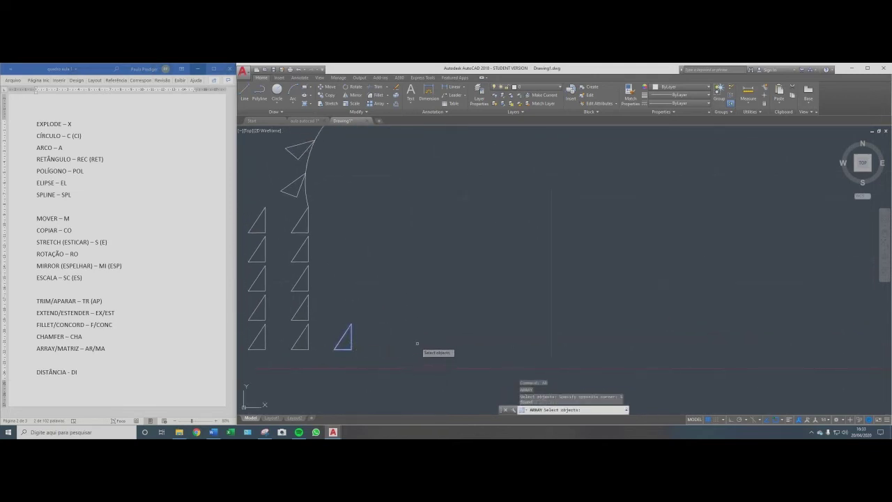
key("Return")
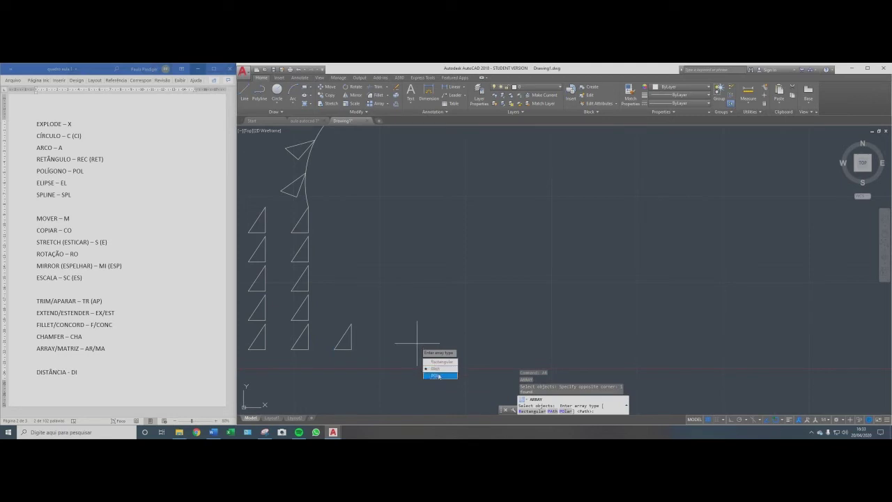
key("Return")
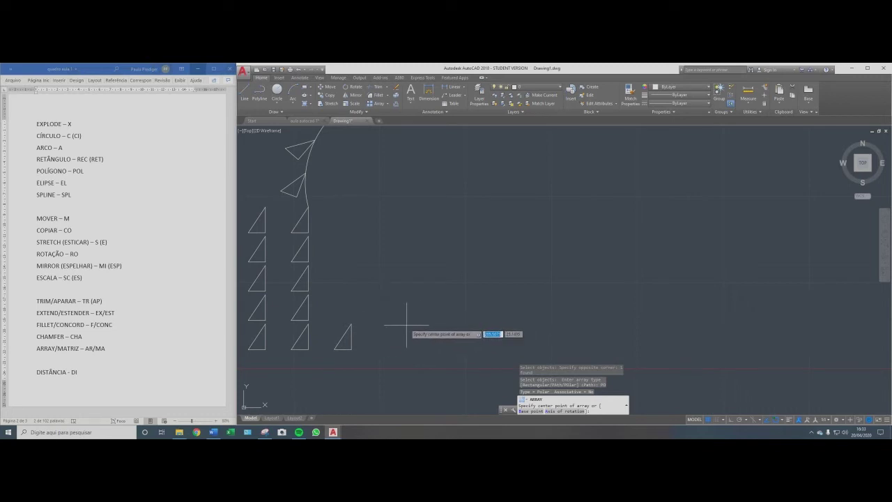
left_click(346, 340)
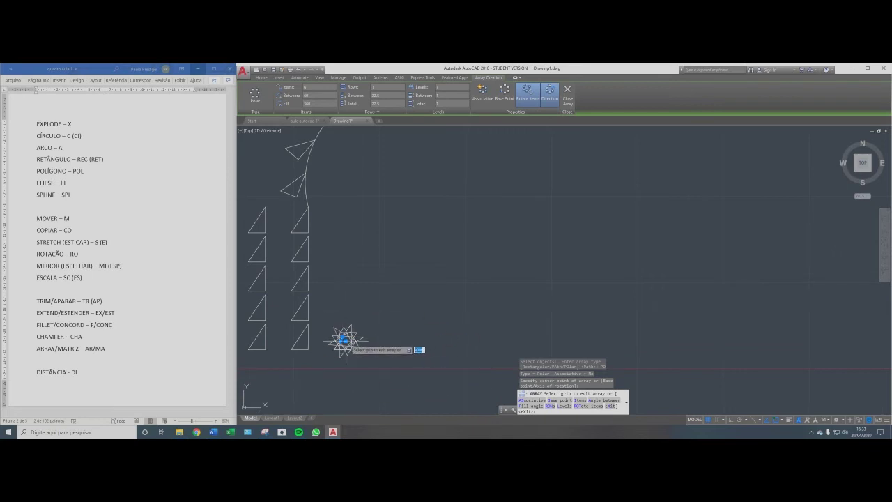
key("Escape")
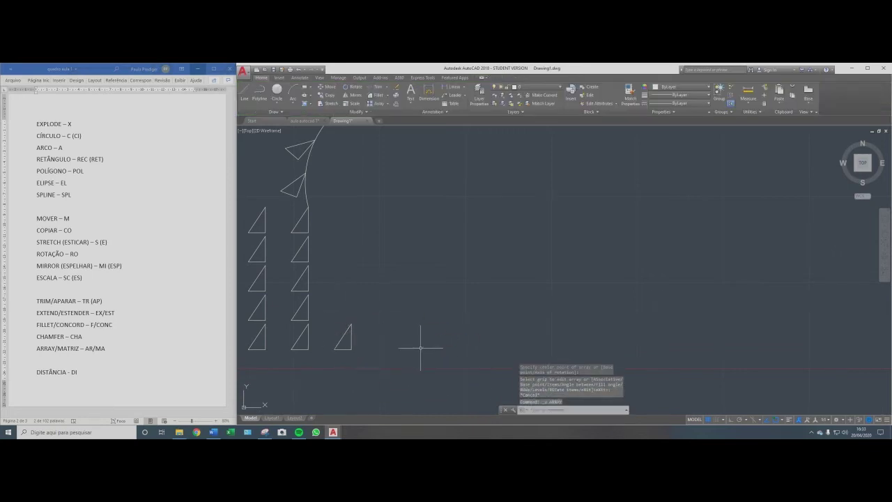
Create a polar array of the single triangle beside the grid, with the array centre 25 units to the right of the triangle's centre.
type("ar")
key("Return")
left_click(365, 322)
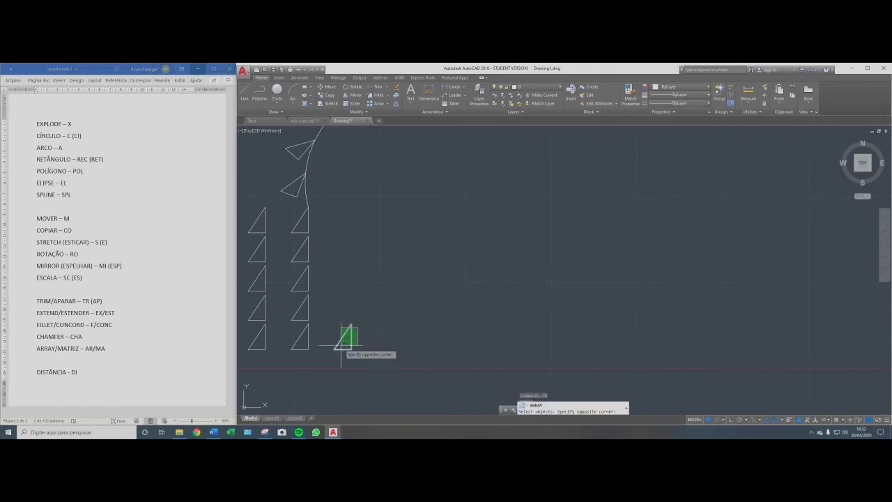
left_click(335, 356)
key("Return")
left_click(366, 377)
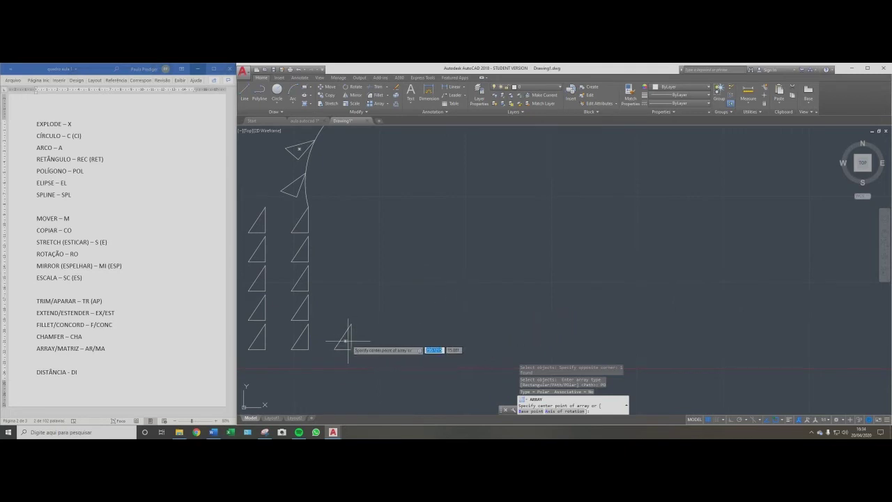
left_click(388, 341)
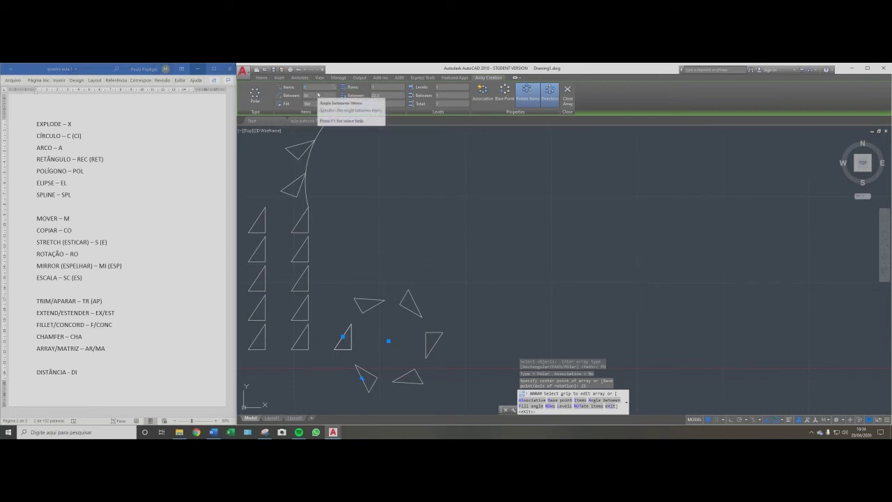
Set the polar array to 10 items with a fill angle of 360 degrees.
type("10")
key("Return")
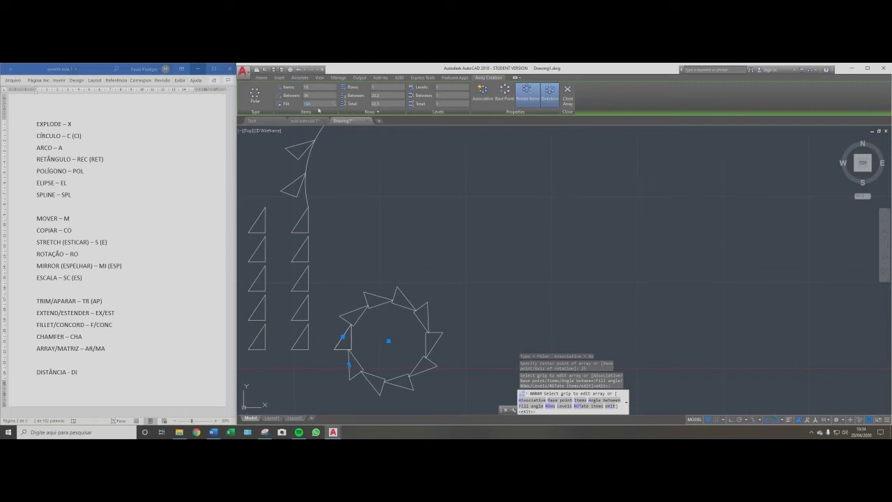
key("Return")
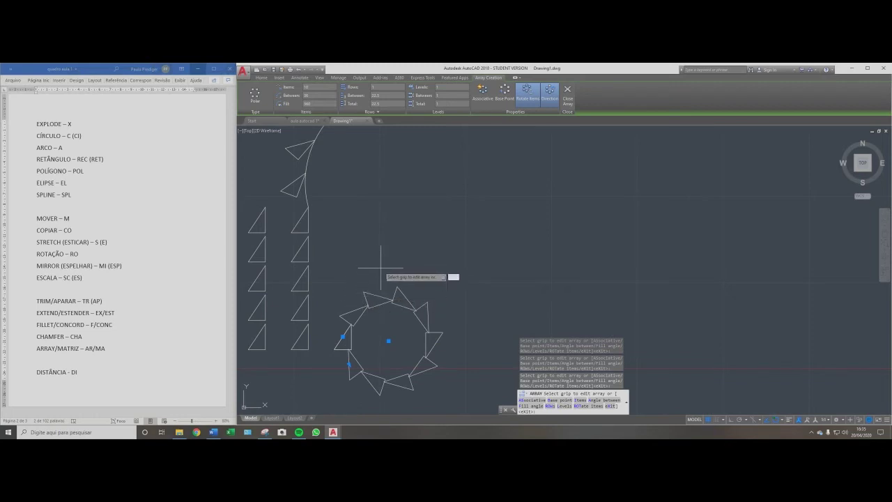
Reverse the polar array's direction and compare it with item rotation off and on, leaving item rotation on.
left_click(528, 94)
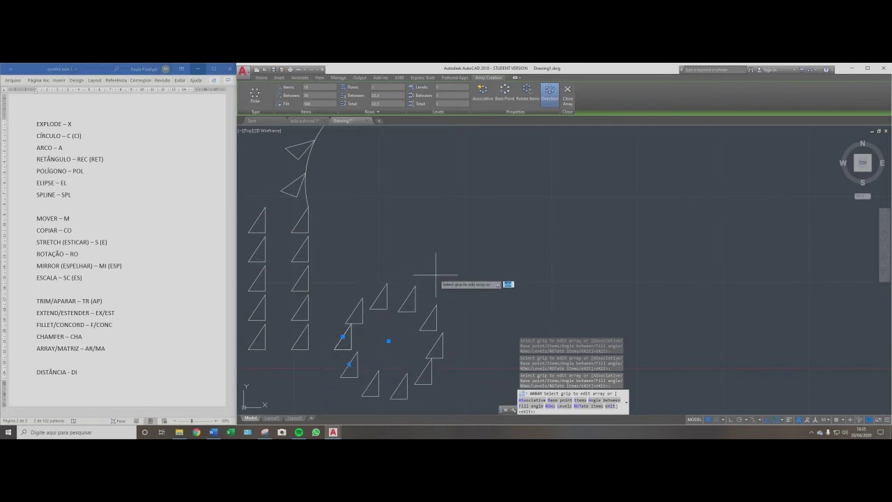
left_click(528, 93)
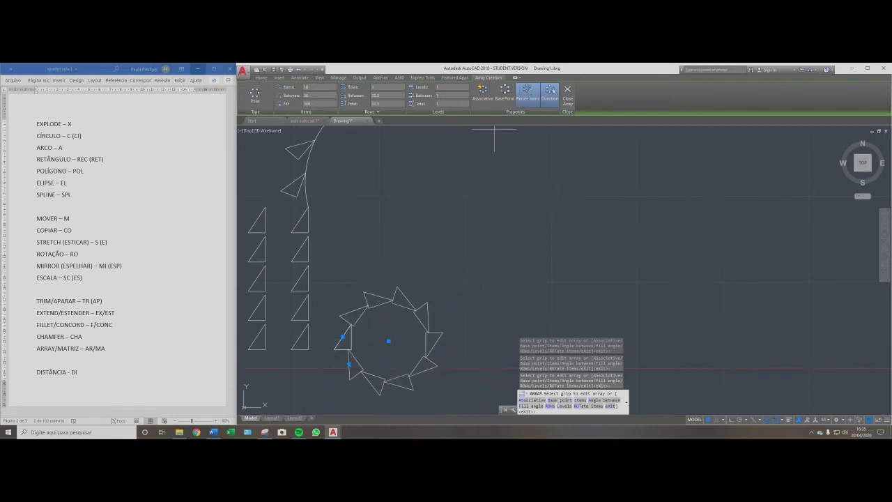
left_click(549, 96)
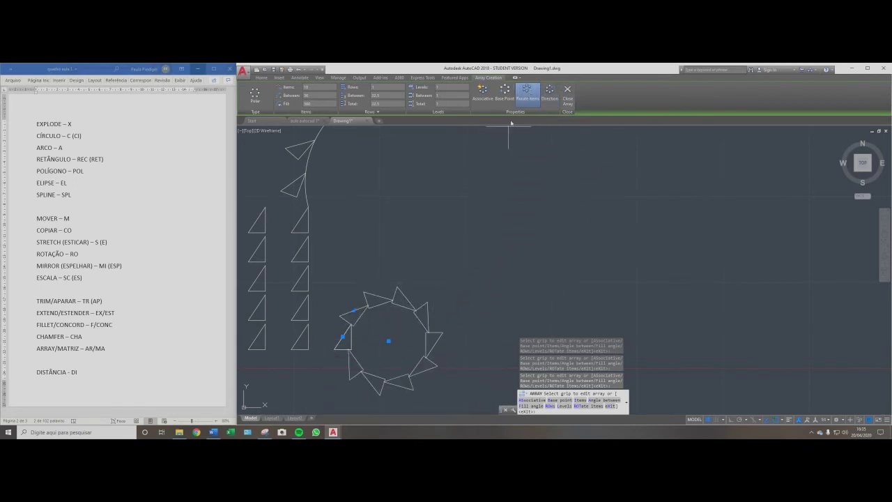
left_click(530, 96)
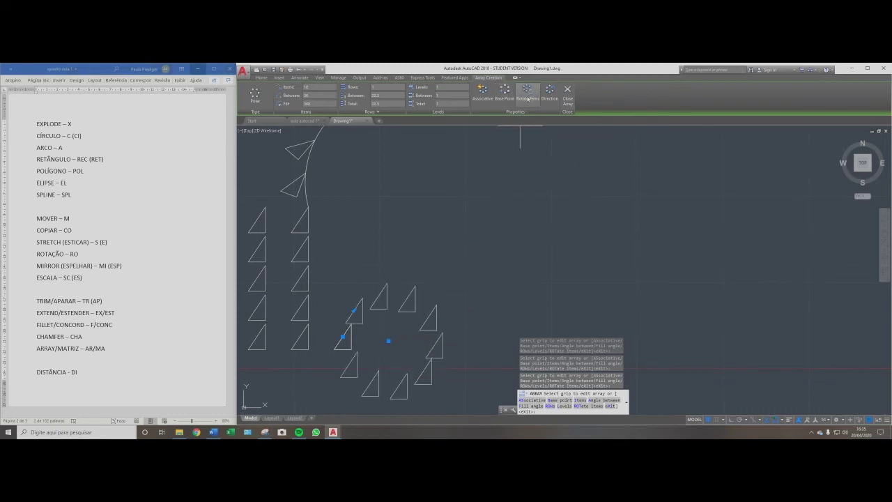
left_click(528, 92)
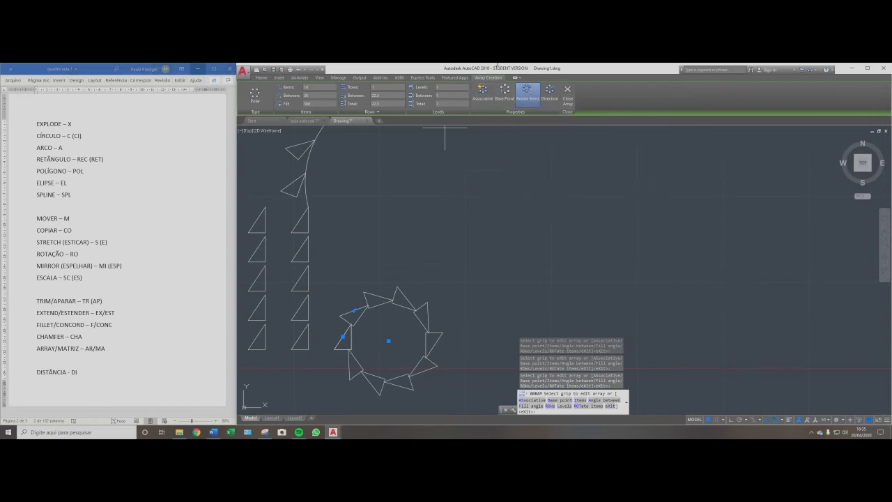
Finish the polar array as associative, and select one of its triangles to check whether the array is a single object.
left_click(486, 93)
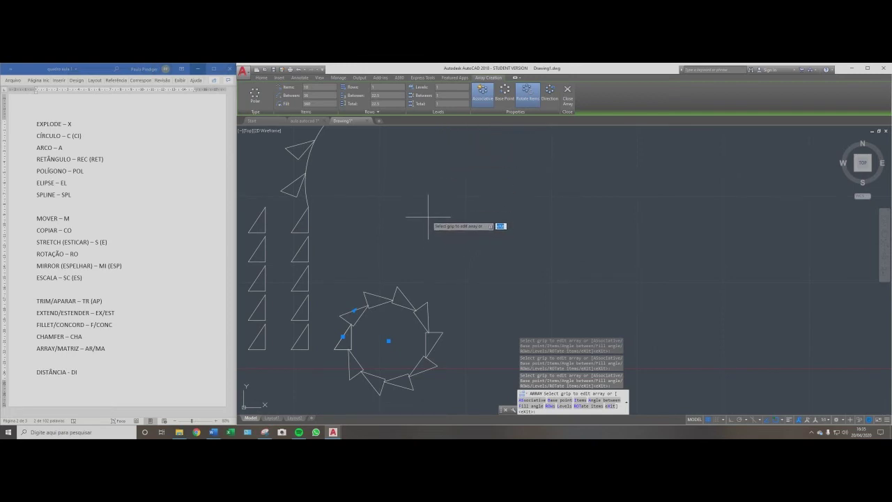
left_click(568, 99)
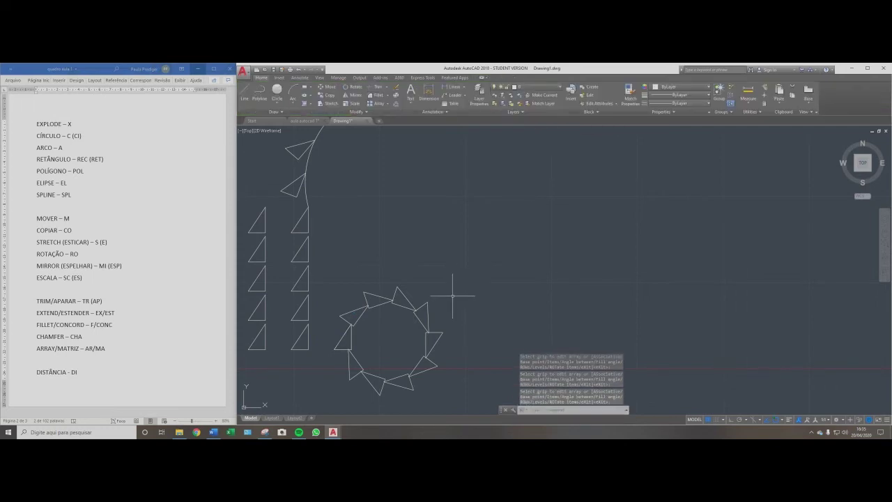
left_click(401, 299)
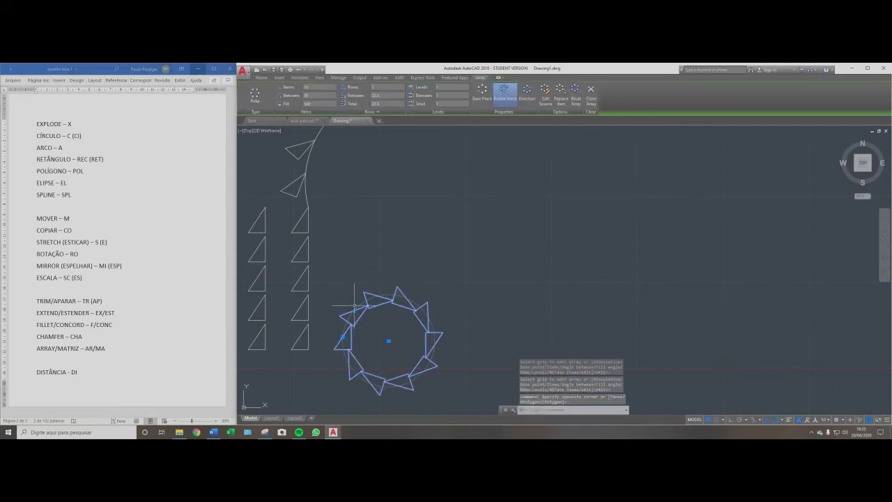
key("Escape")
key("Escape")
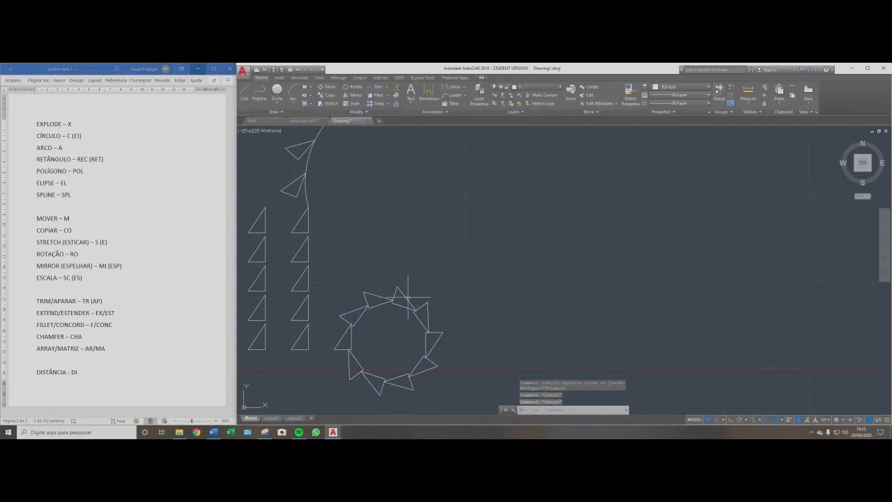
left_click(408, 298)
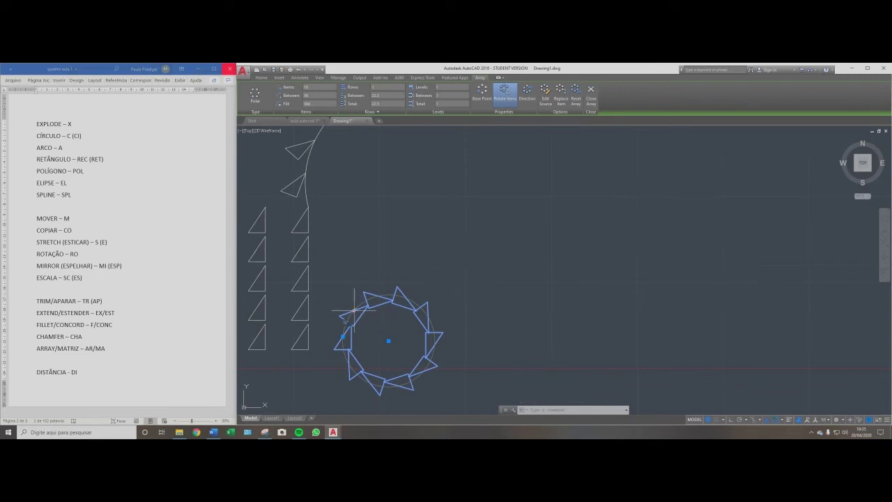
key("Escape")
key("Escape")
key("Escape")
Switch to the Word command list and add the line "OFFSET/DESLOCAMENTO – O/DESL" below the ARRAY/MATRIZ entry.
scroll(474, 265, "down", 3)
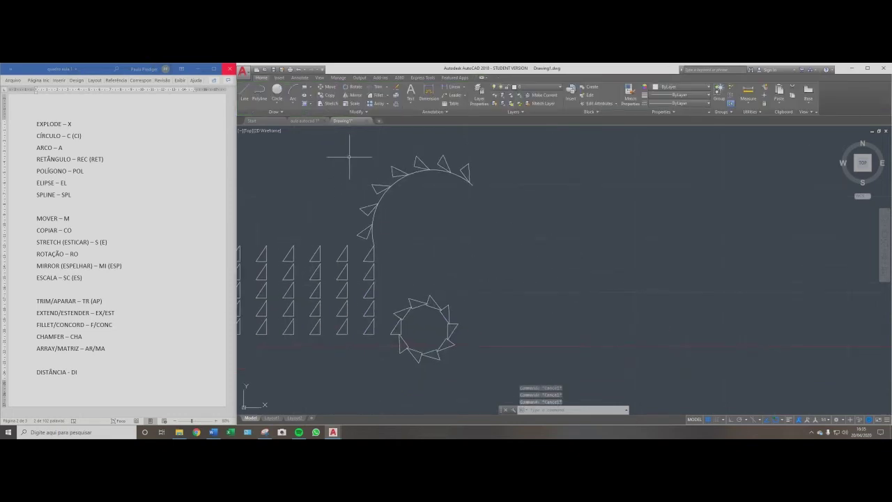
scroll(380, 192, "down", 4)
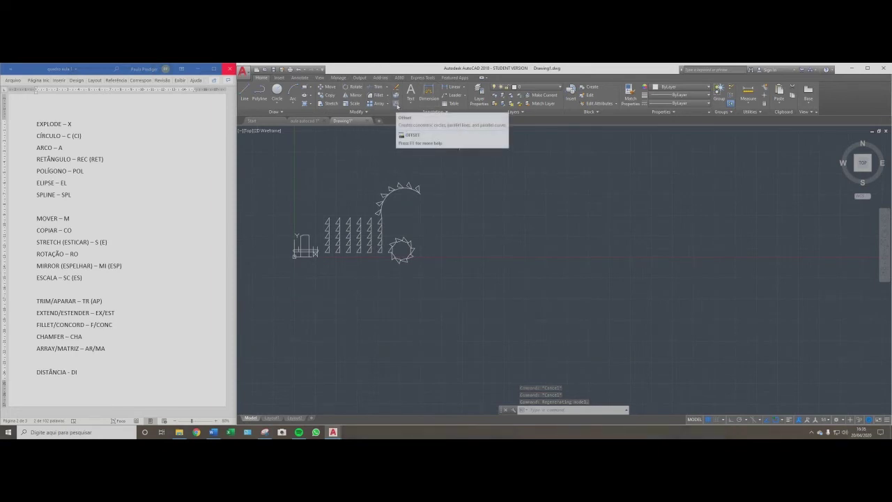
left_click(127, 357)
left_click(116, 350)
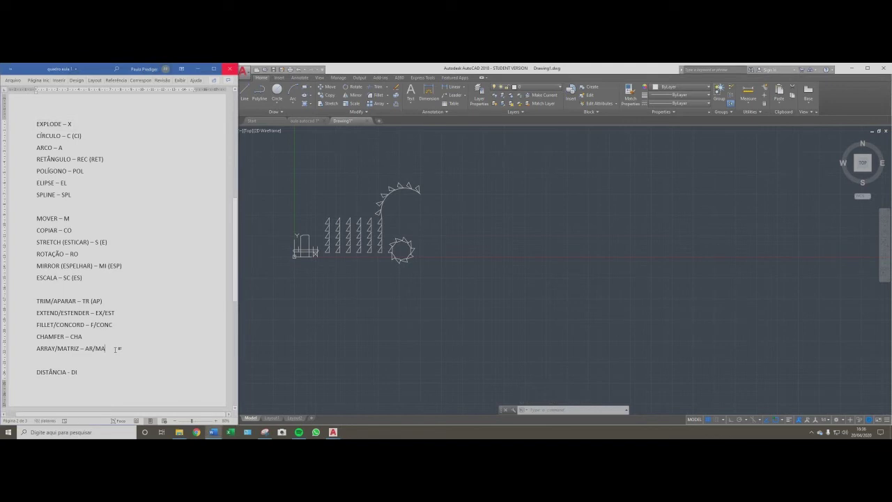
key("Return")
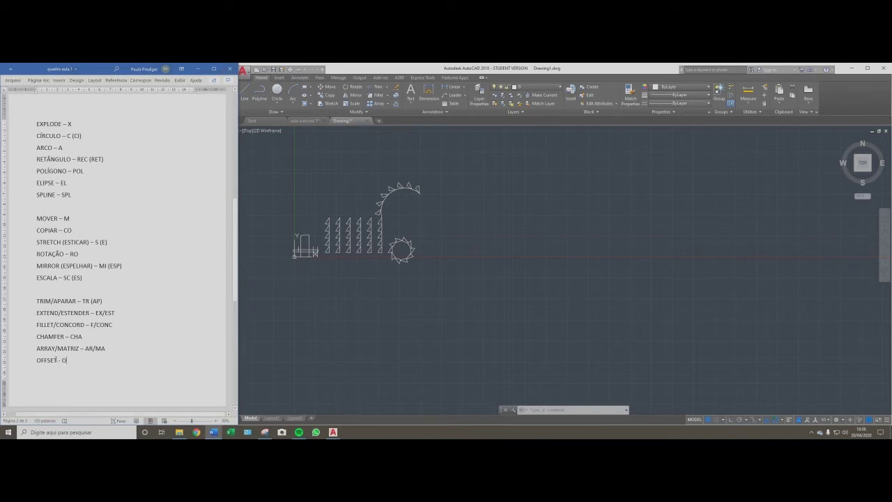
type("/DESLOCAMENTO - O")
type("/DESL")
Switch to AutoCAD and, beside the circular triangle array, begin a chain of lines with Ortho on and a 50-unit horizontal segment.
left_click(414, 301)
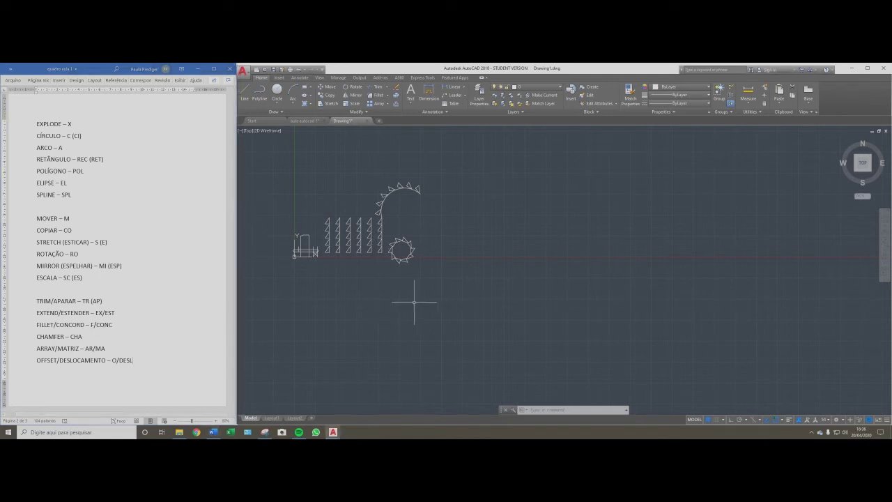
key("Escape")
key("Escape")
scroll(425, 238, "up", 2)
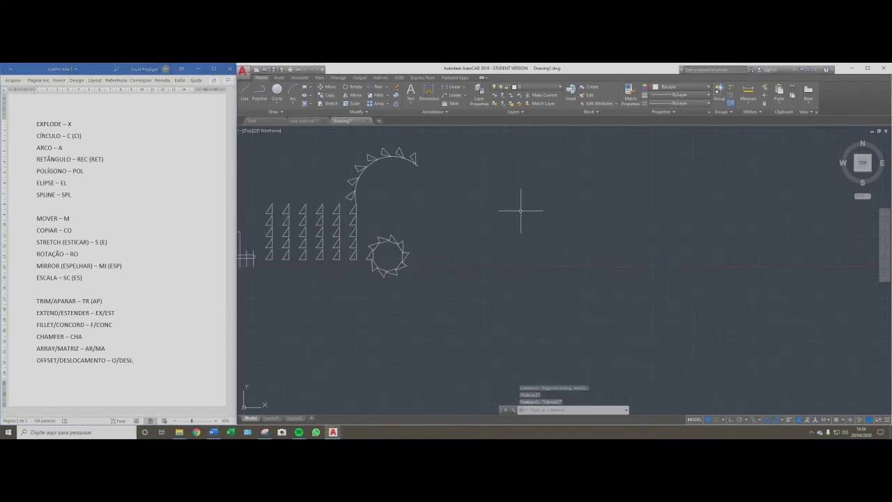
scroll(522, 207, "down", 3)
scroll(492, 243, "up", 6)
scroll(505, 246, "down", 4)
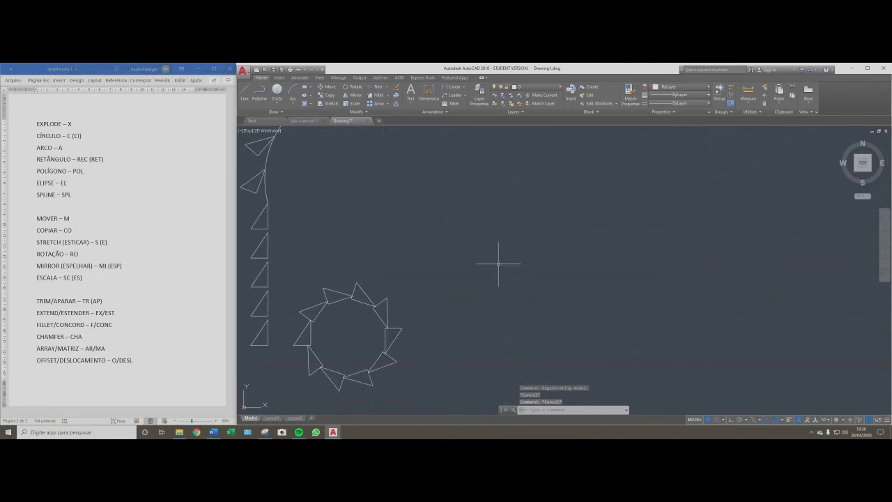
scroll(461, 300, "up", 2)
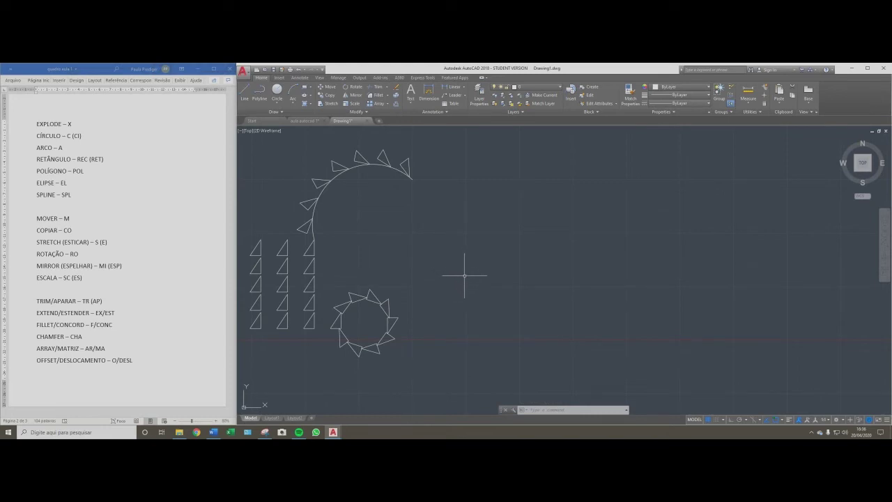
type("l")
key("Return")
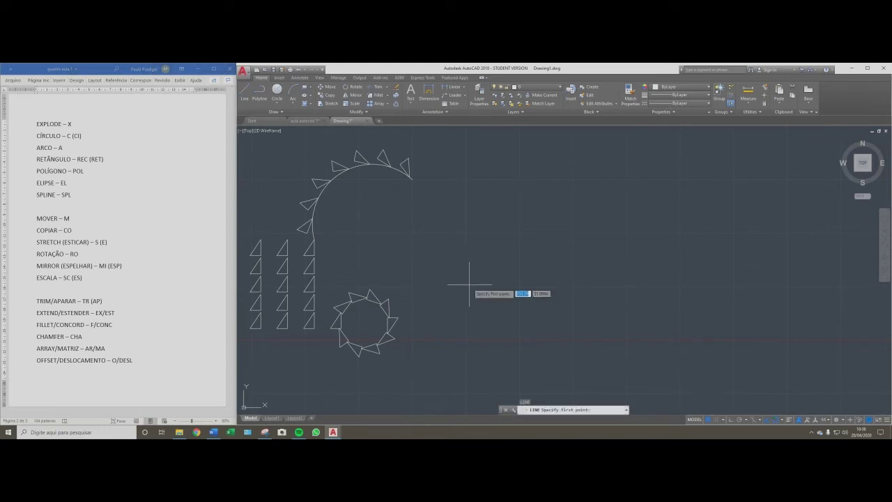
left_click(447, 327)
key("F8")
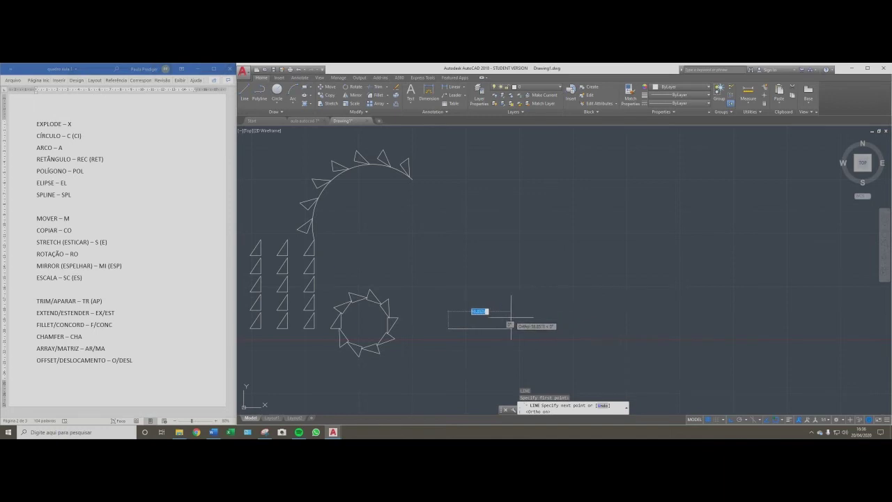
type("50")
key("Return")
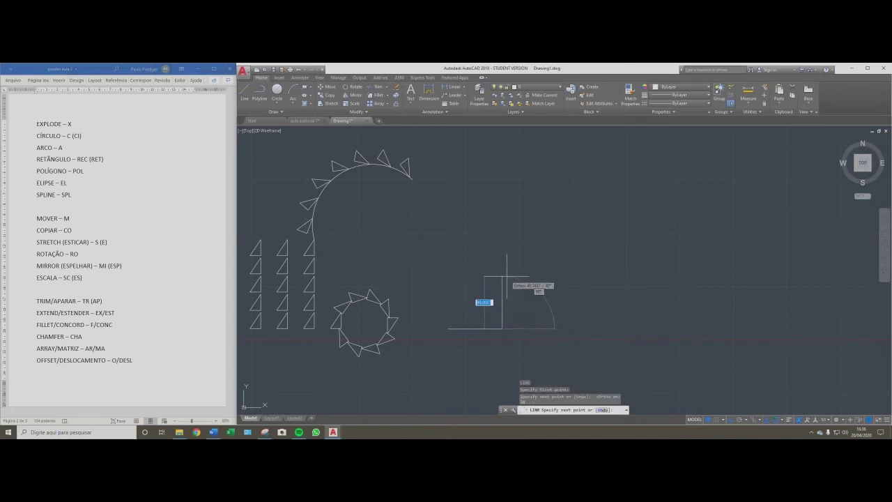
Continue the line chain 70 units upward and 50 units back to the left, and close it into a rectangle.
type("70")
key("Return")
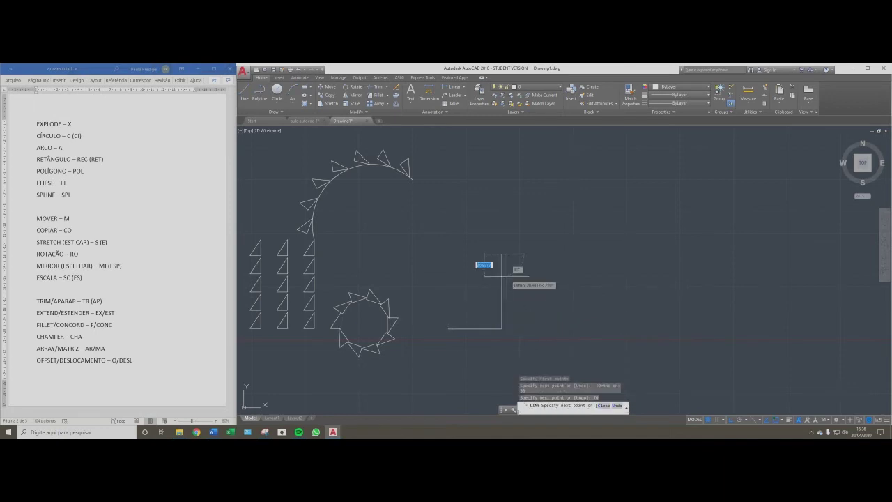
type("50")
key("Return")
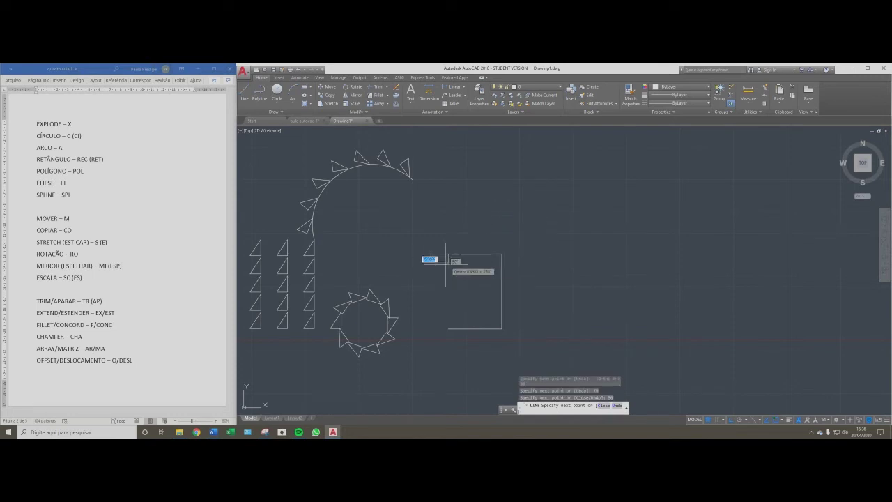
type("c")
key("Return")
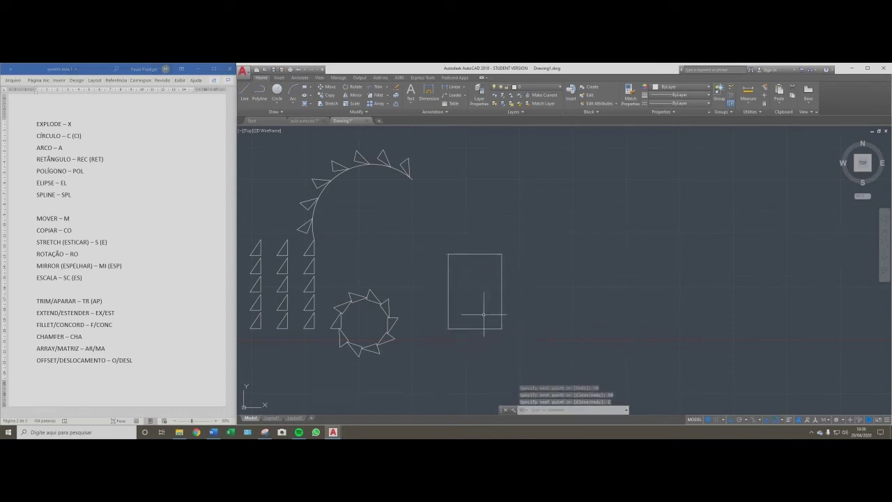
Select the sides of the line-drawn rectangle one at a time to check whether they are separate objects.
left_click(521, 279)
left_click(487, 280)
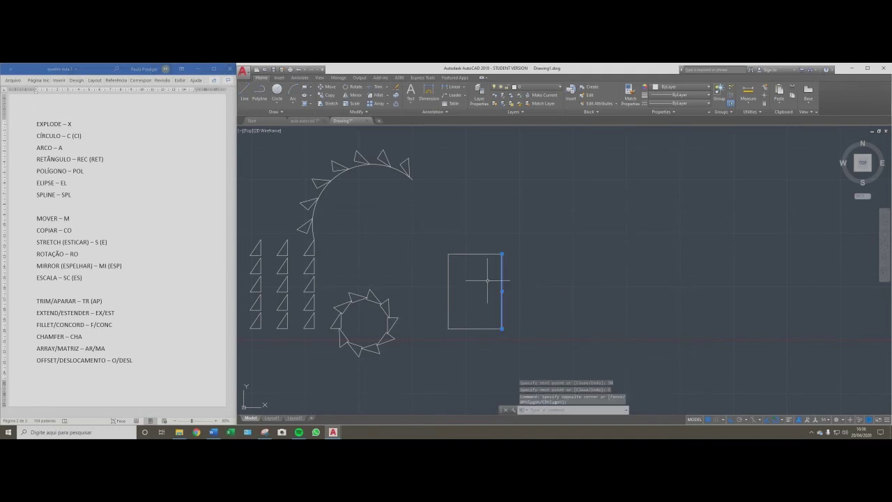
key("Escape")
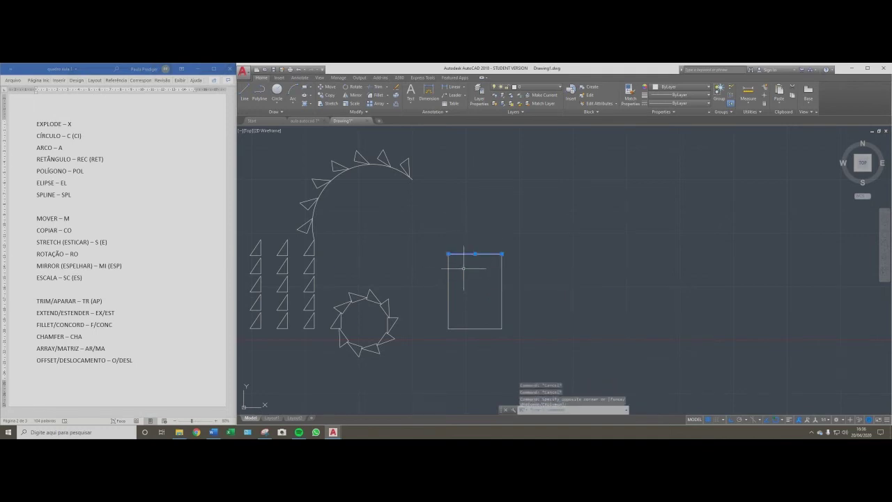
left_click(463, 279)
left_click(438, 290)
left_click(480, 311)
left_click(465, 348)
key("Escape")
key("Escape")
left_click(525, 281)
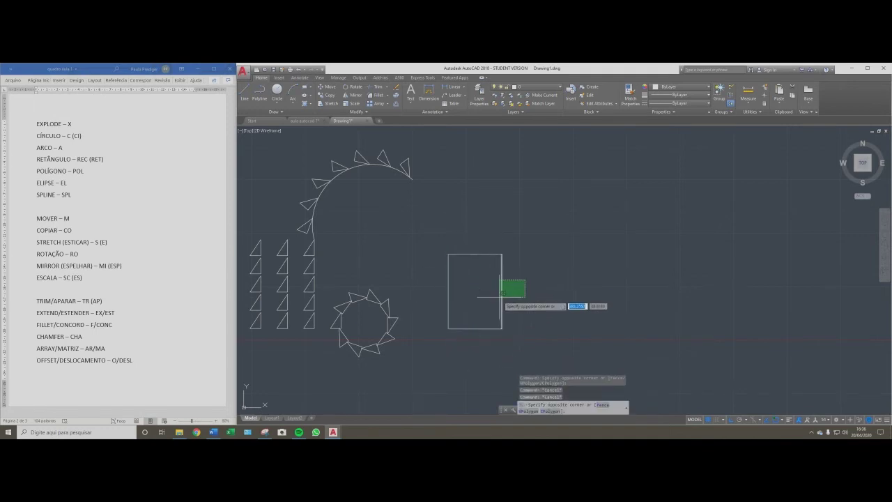
left_click(499, 297)
key("Escape")
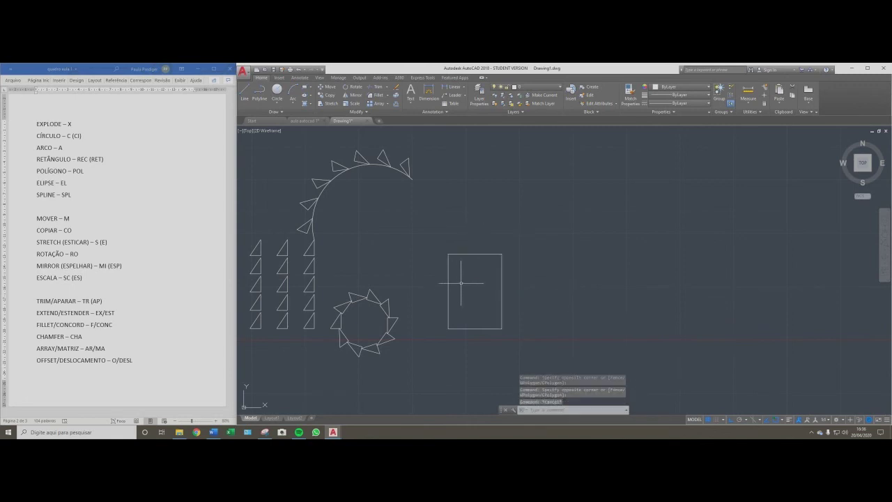
Draw a 50 by 70 rectangle with the Rectangle command to the right of the line-drawn one.
key("Return")
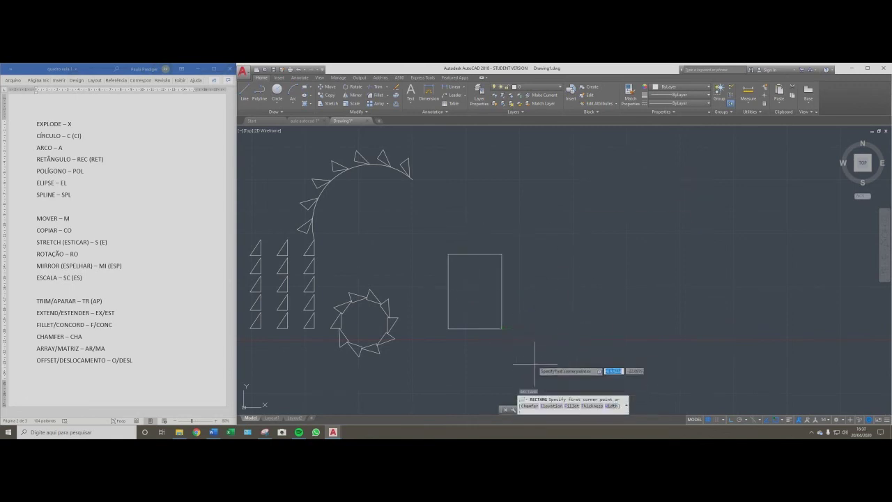
left_click(528, 328)
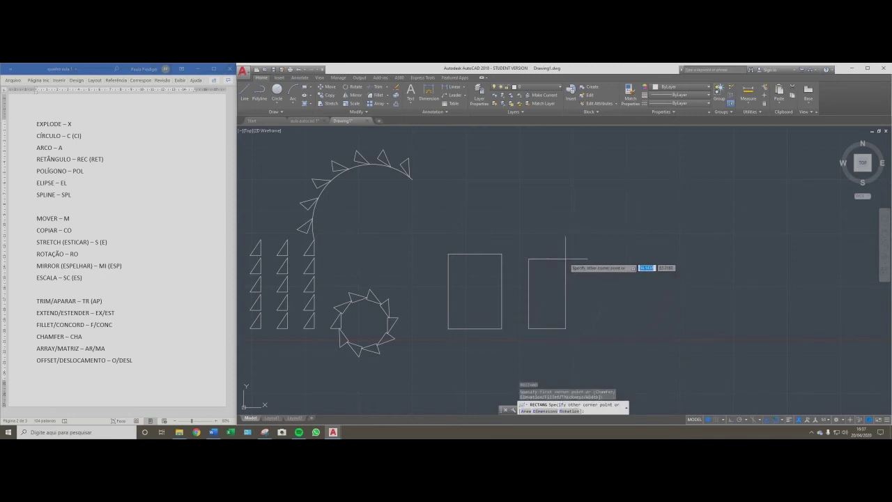
type("50")
key("Tab")
type("70")
key("Return")
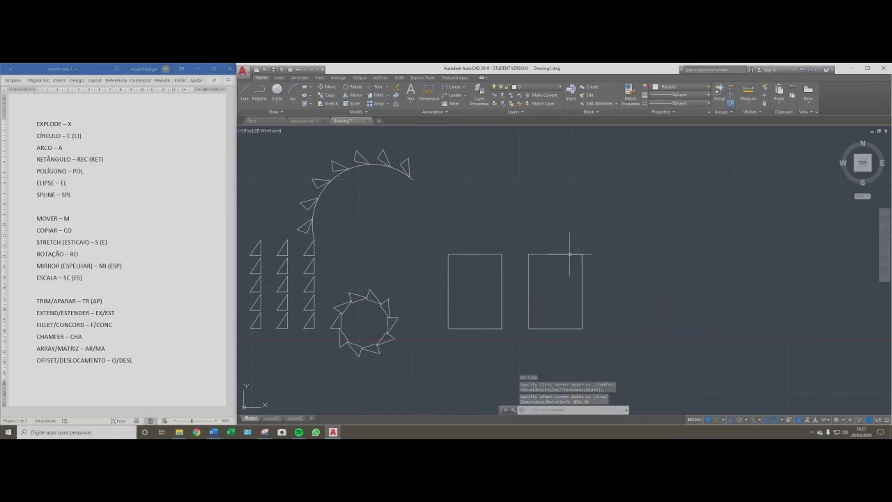
Select the second rectangle and one side of the line-drawn rectangle to compare how the two shapes are picked.
left_click(578, 238)
left_click(549, 284)
key("Escape")
key("Escape")
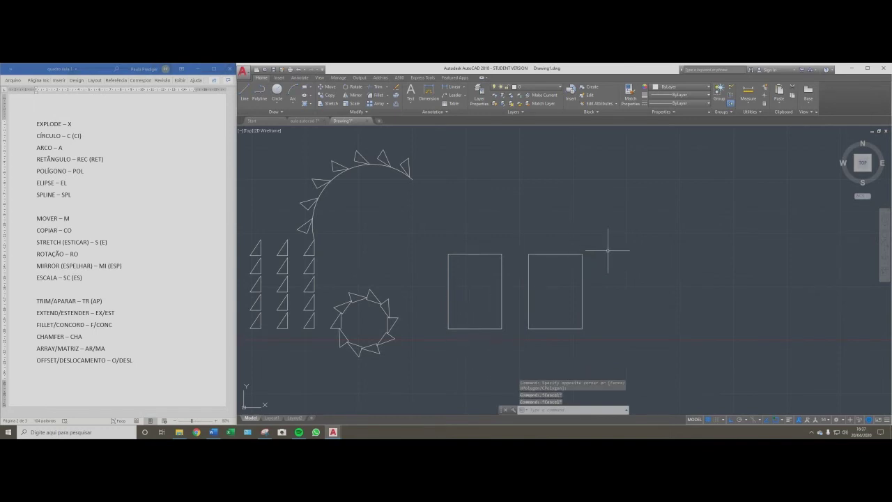
left_click(476, 256)
left_click(468, 244)
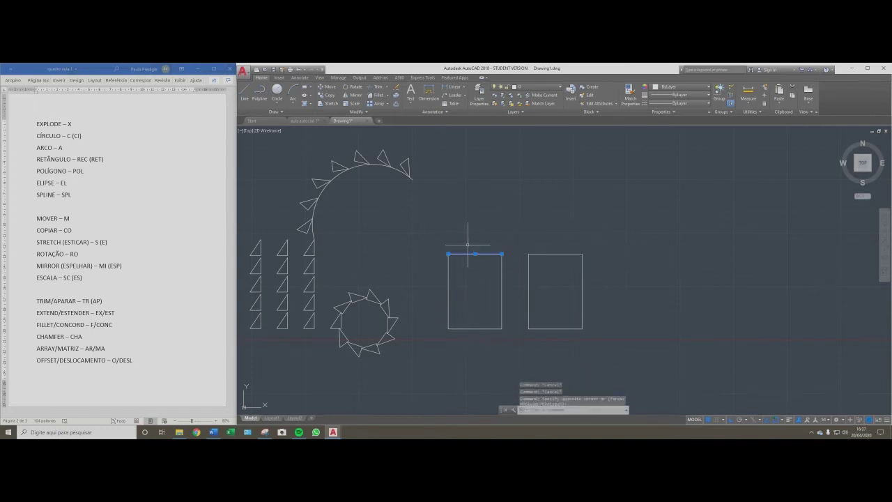
key("Escape")
left_click(560, 256)
left_click(551, 282)
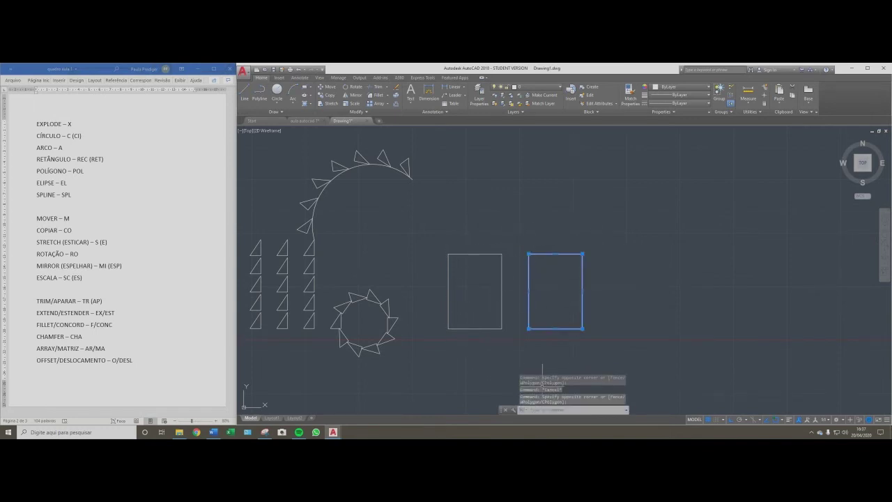
key("Escape")
Draw a circle with a radius of 30 to the right of the two rectangles.
type("c")
key("Return")
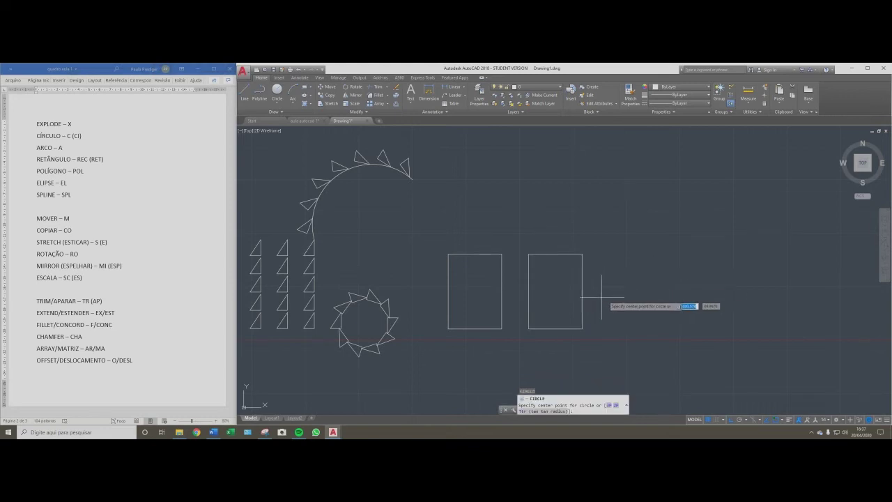
left_click(644, 290)
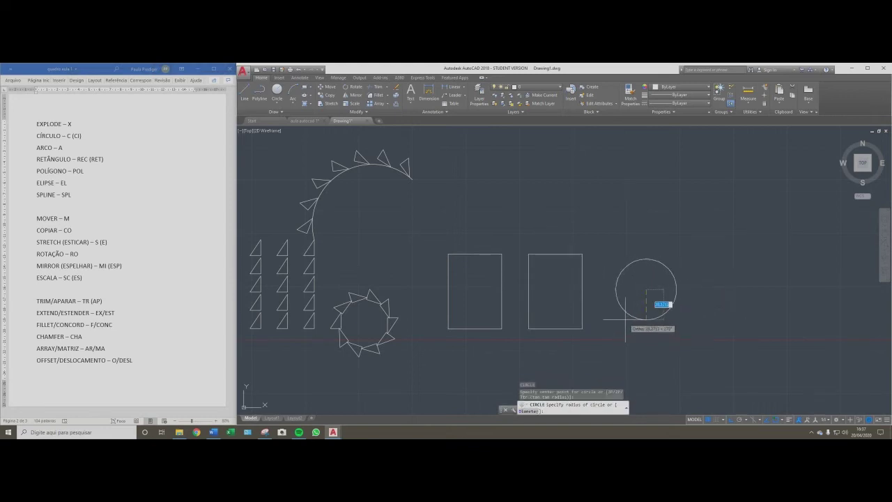
type("30")
key("Return")
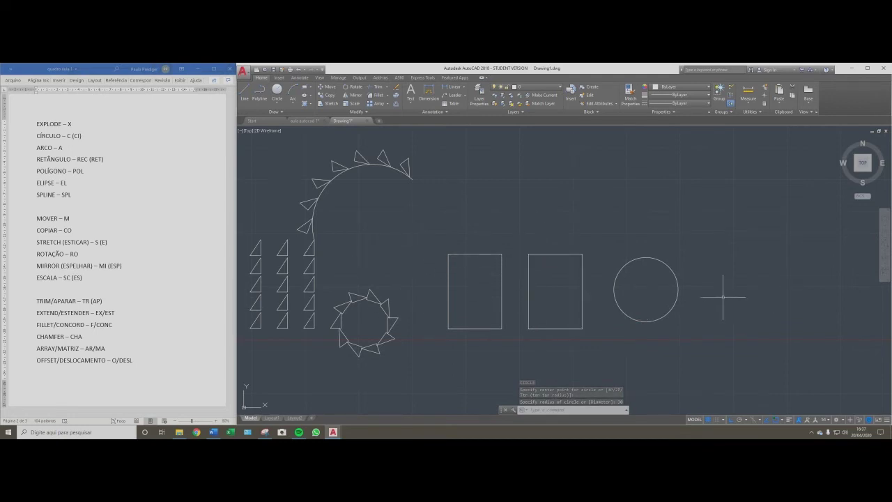
scroll(658, 288, "up", 2)
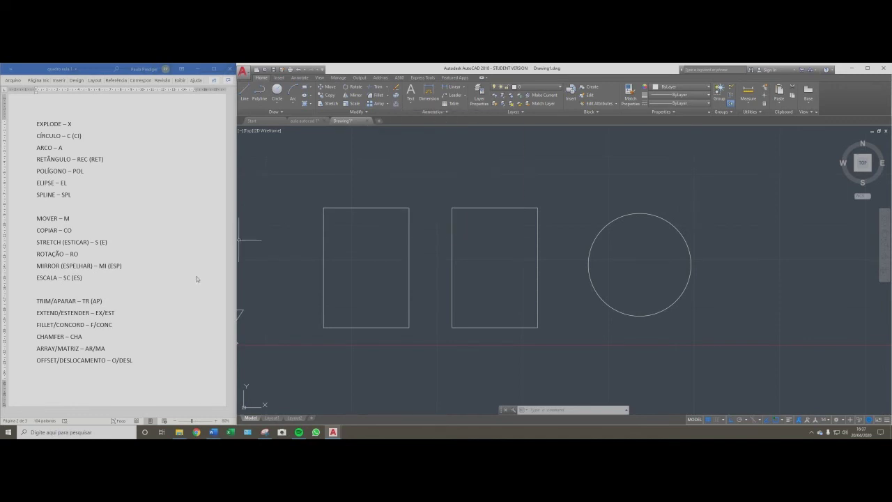
left_click(162, 360)
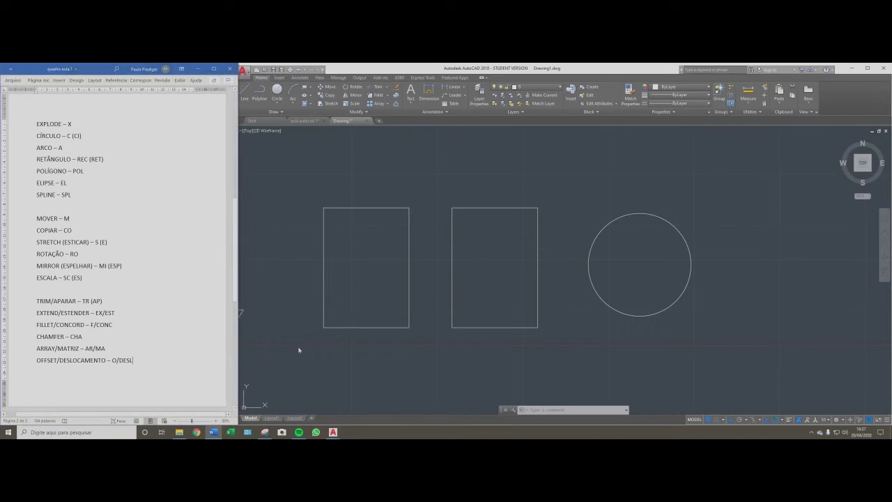
left_click(609, 265)
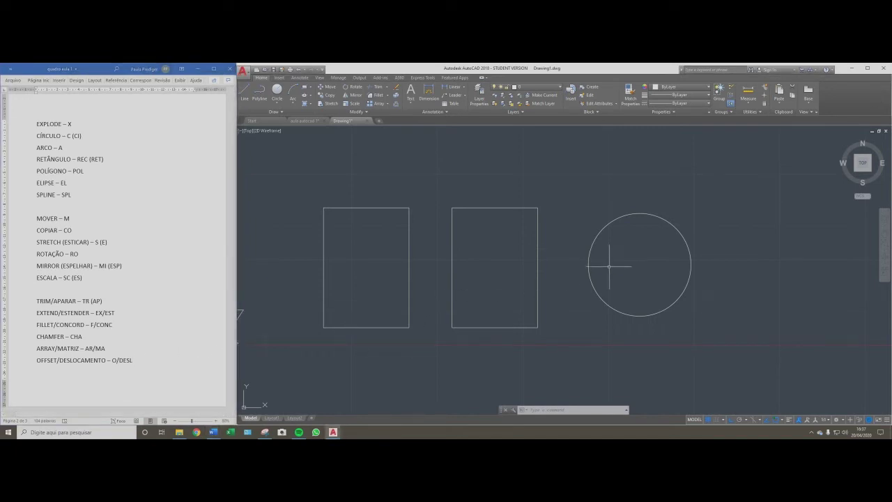
type("o")
key("Return")
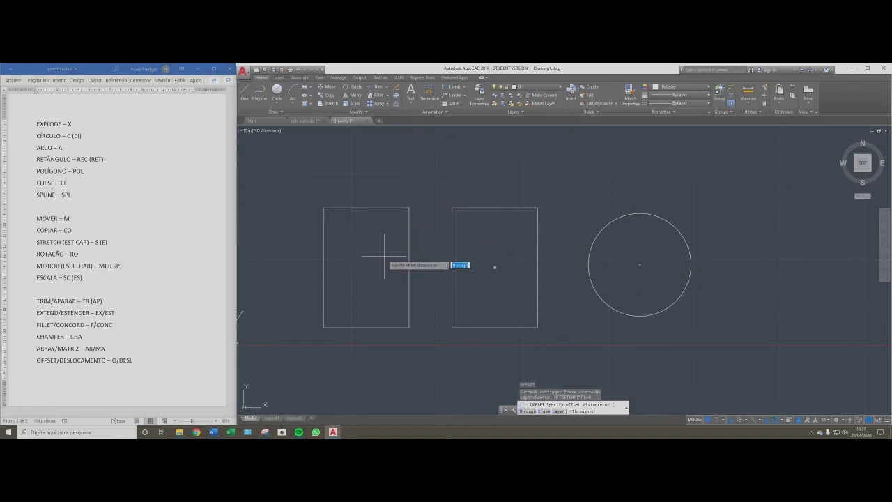
key("Escape")
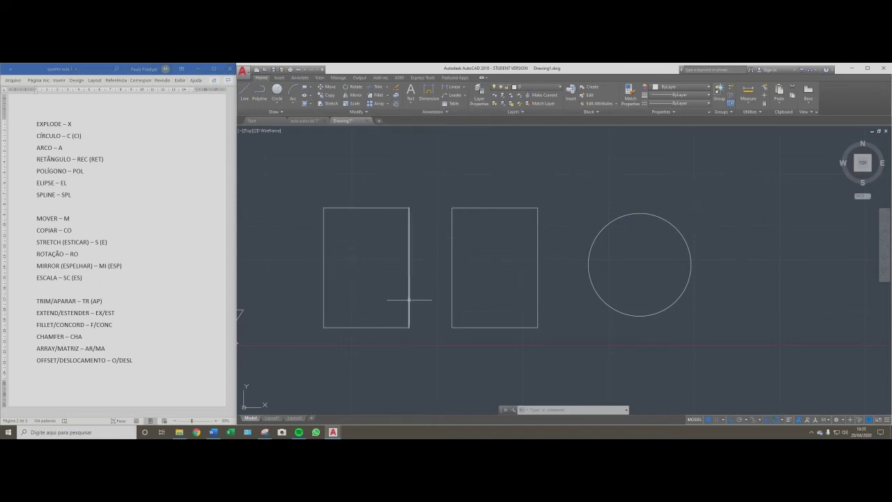
left_click(359, 327)
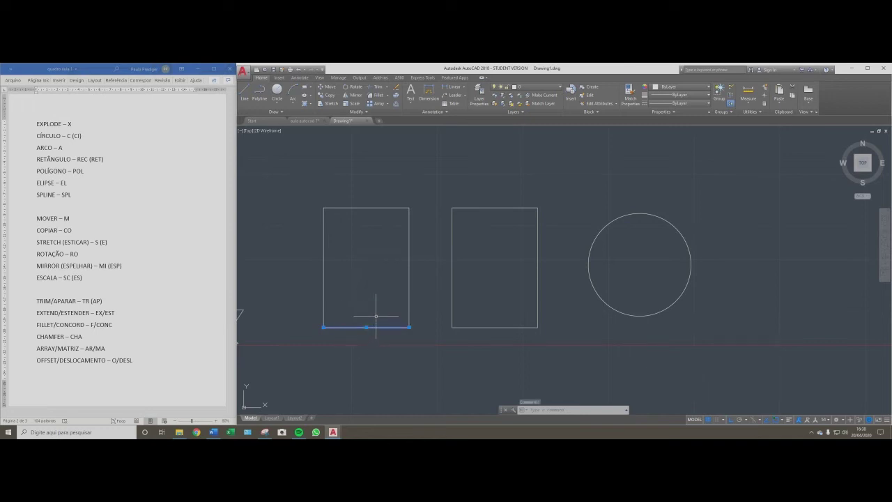
key("Escape")
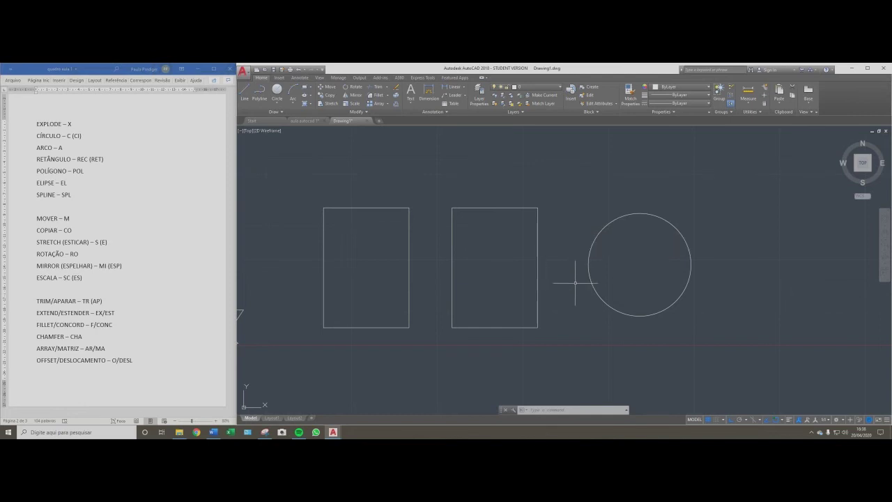
Offset all four sides of the line-drawn rectangle inward by 5.
type("o")
key("Return")
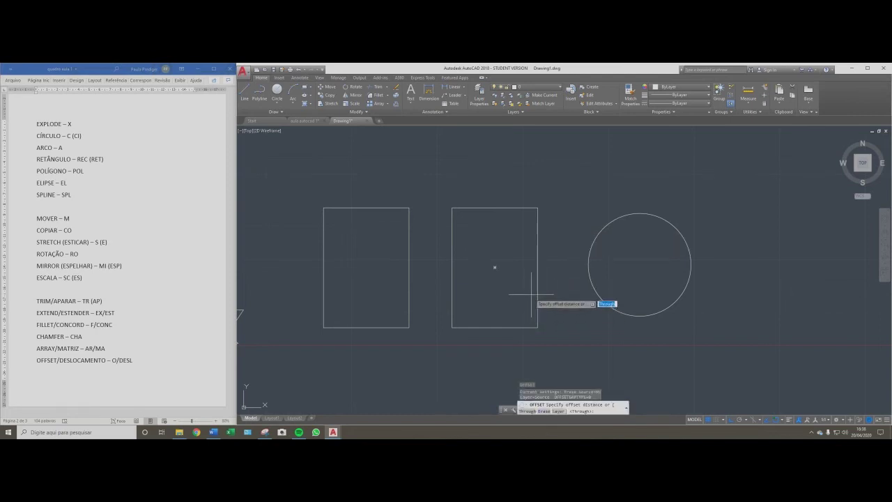
key("Return")
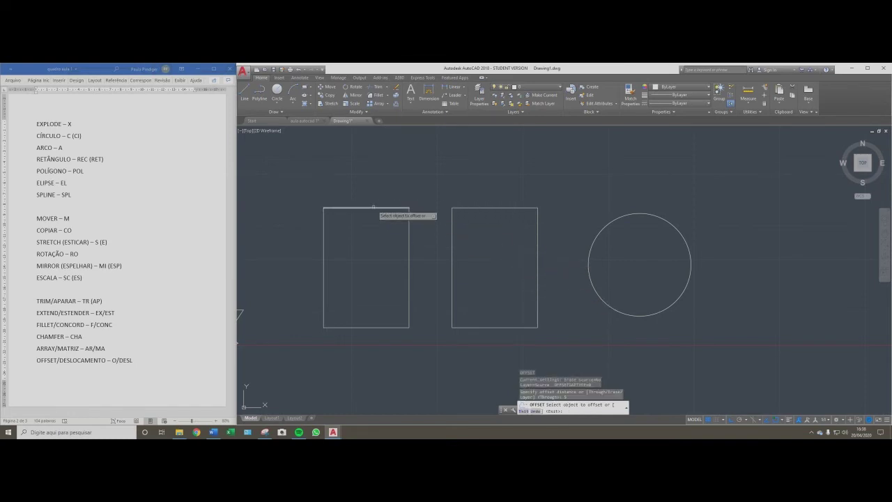
left_click(363, 326)
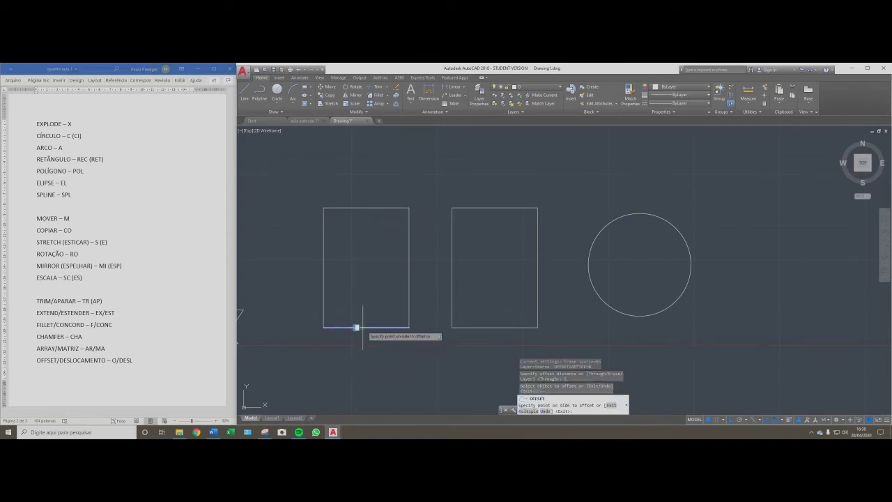
left_click(373, 269)
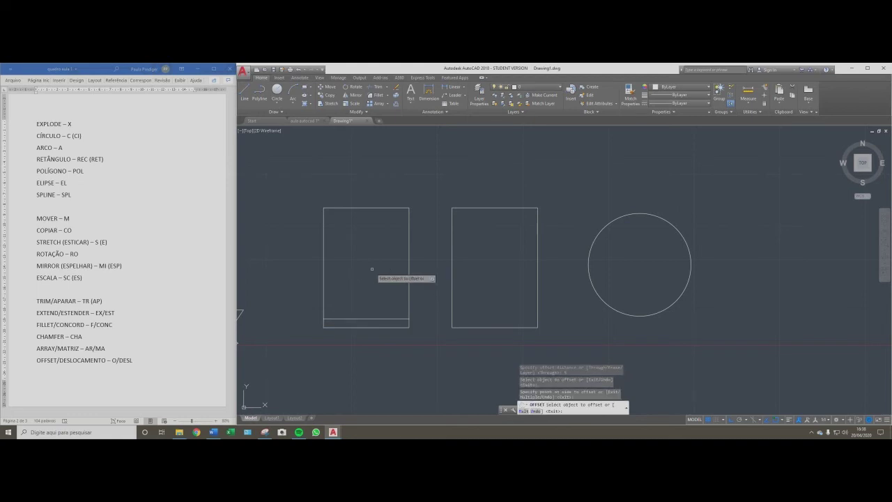
left_click(324, 272)
left_click(347, 267)
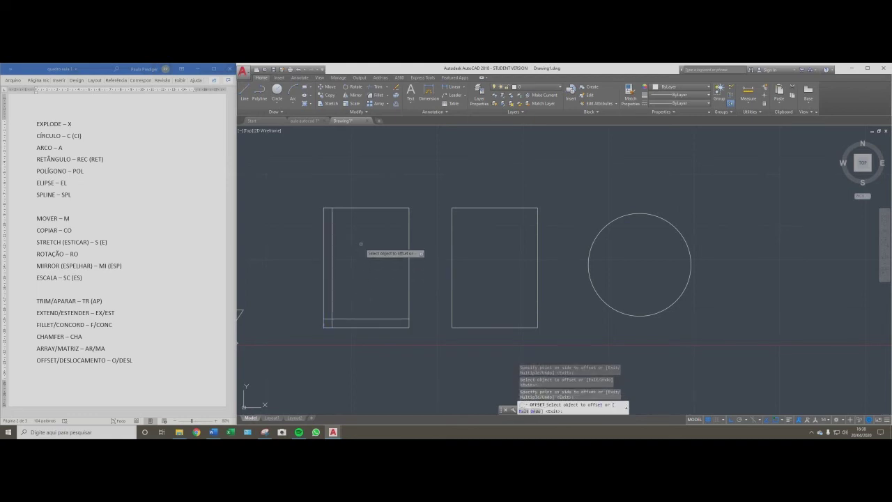
left_click(365, 208)
left_click(394, 243)
left_click(408, 238)
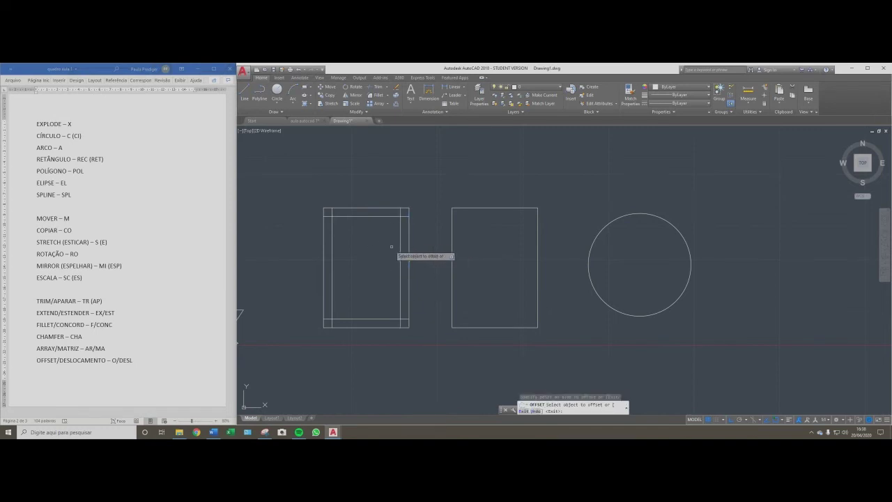
left_click(380, 279)
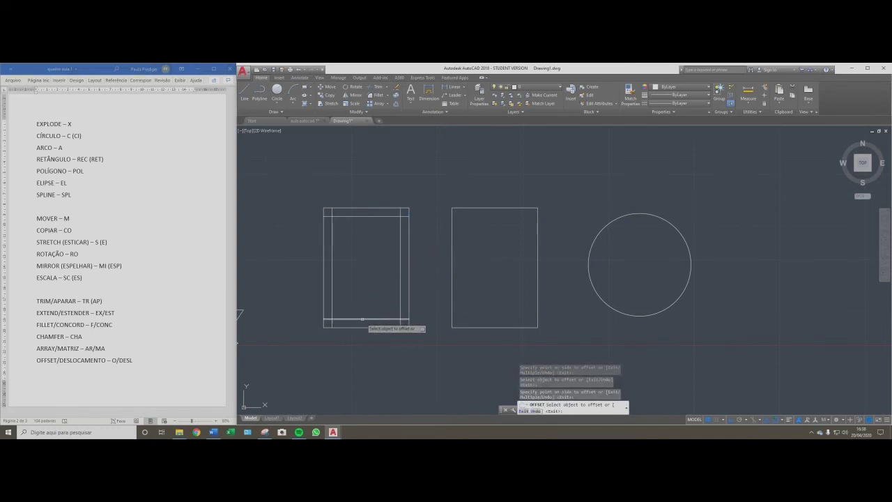
Offset the first set of inner lines inward by the same distance to make a second set of four lines.
left_click(361, 319)
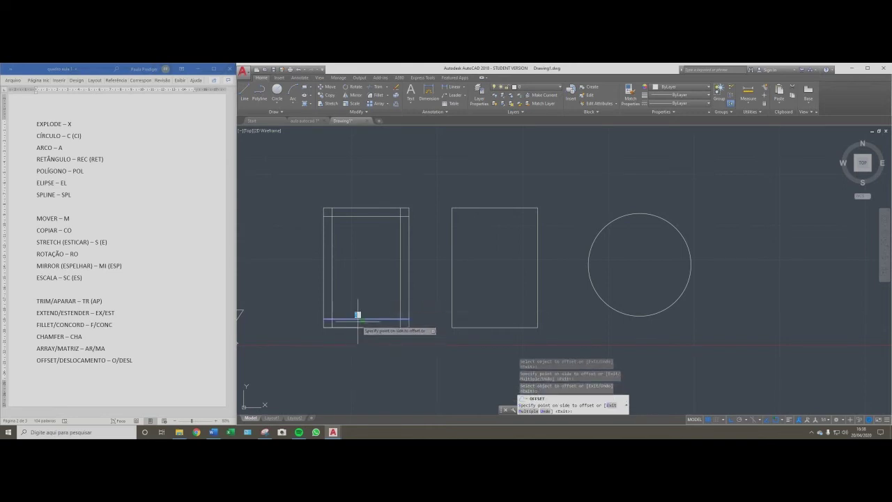
left_click(336, 304)
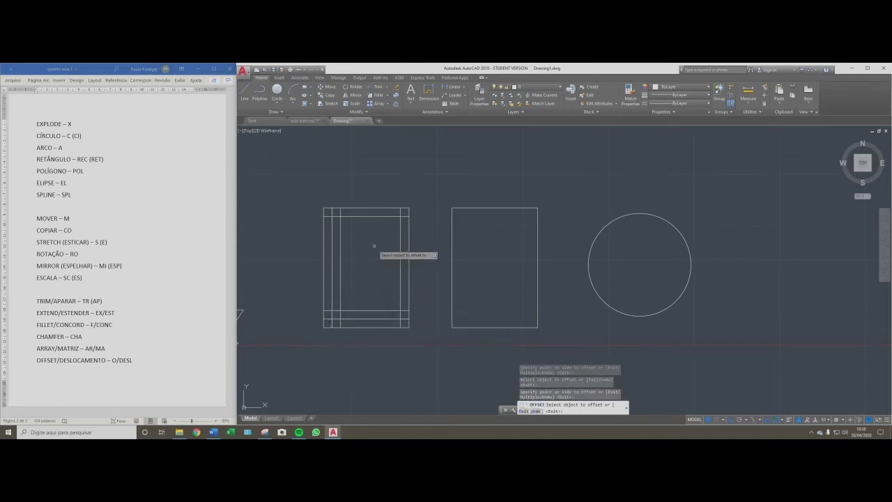
left_click(363, 207)
left_click(361, 219)
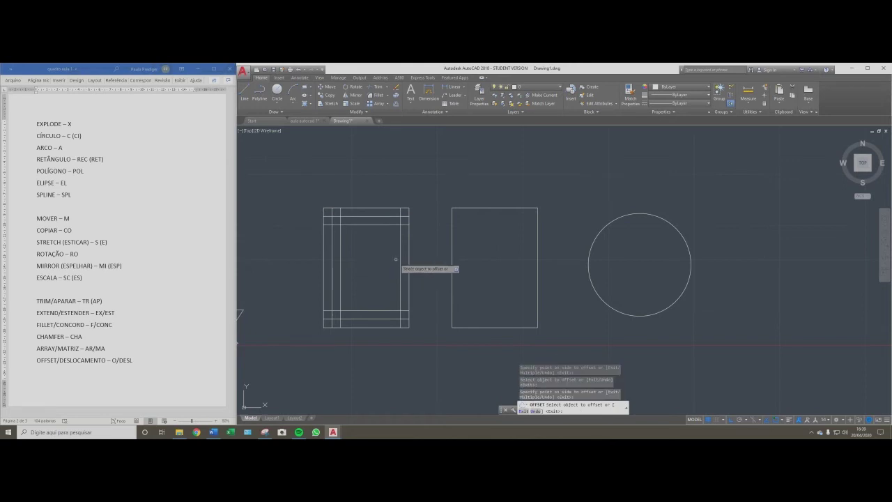
left_click(401, 258)
left_click(385, 273)
Offset the second set of inner lines inward once more to make a third set, and end the Offset command.
left_click(378, 310)
left_click(379, 283)
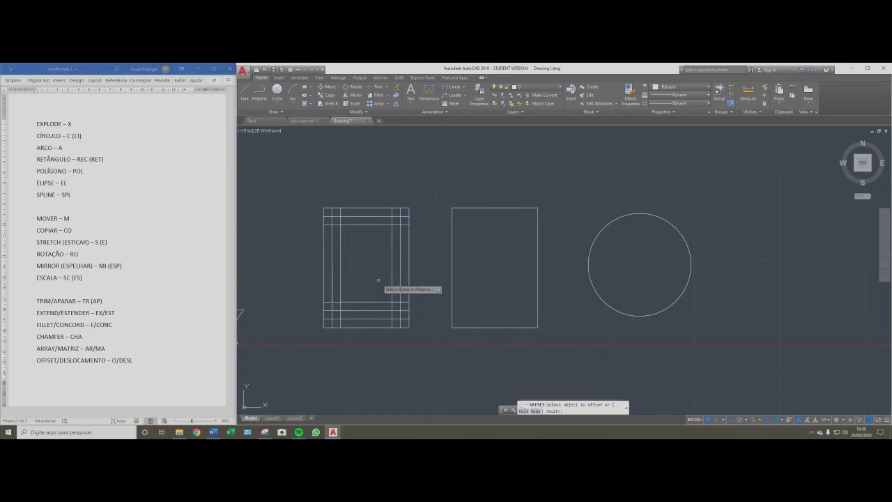
left_click(340, 270)
left_click(368, 262)
left_click(369, 225)
left_click(365, 247)
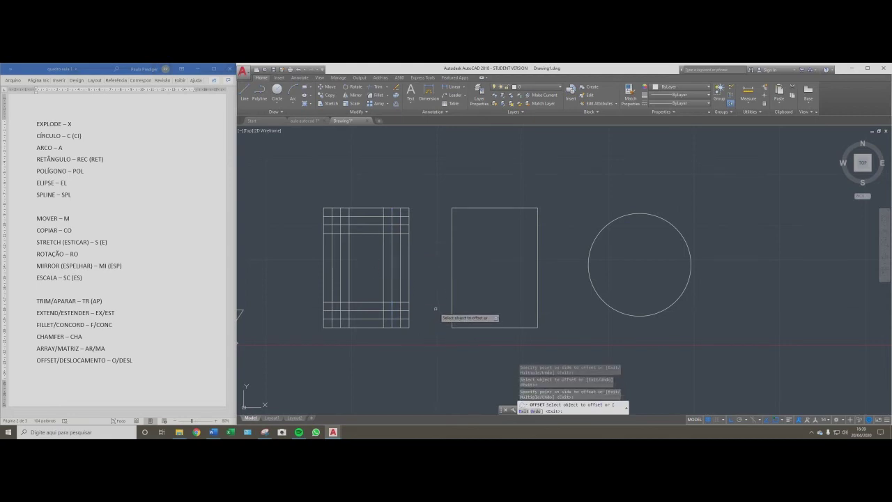
key("Escape")
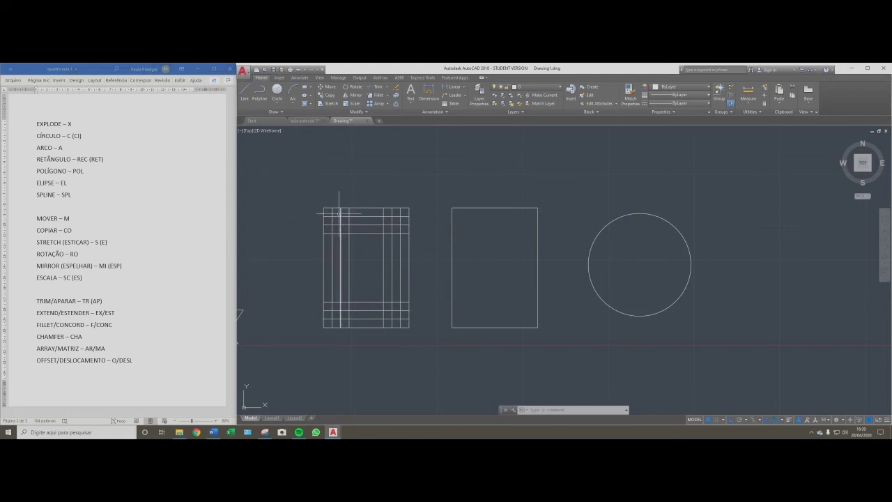
Set the Fillet radius to 0 and join the innermost lines at their upper-left corner.
scroll(333, 216, "up", 2)
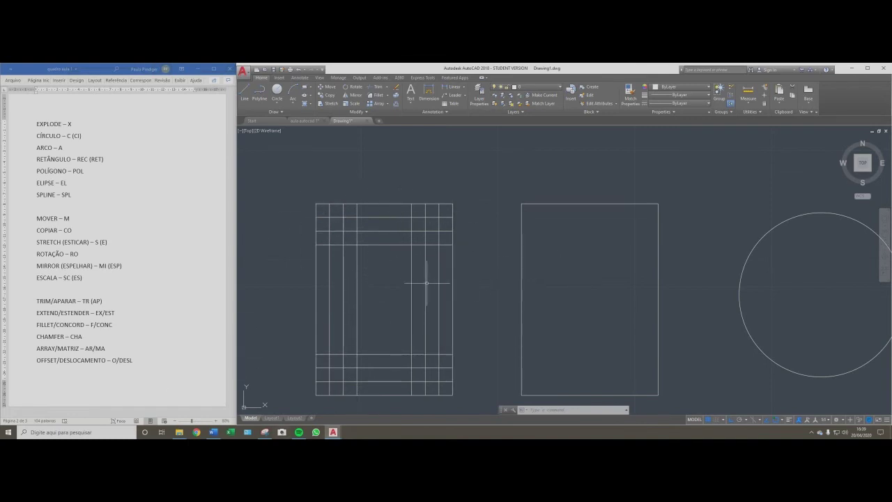
type("f")
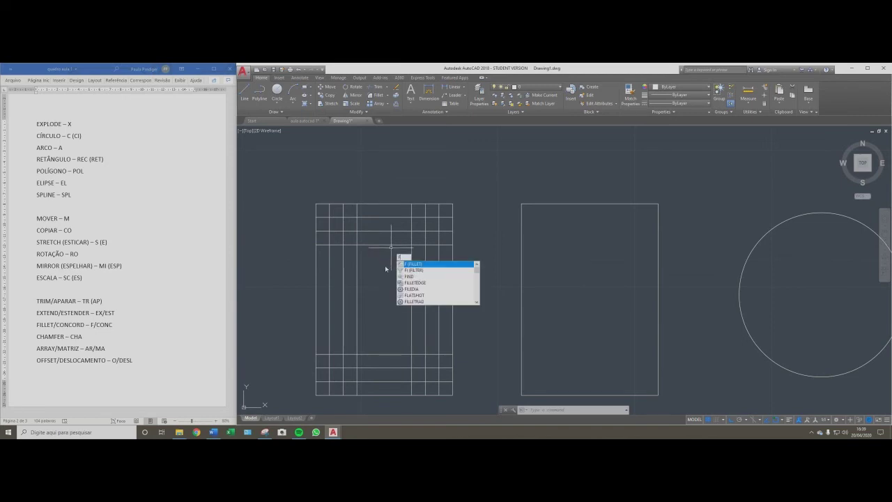
key("Return")
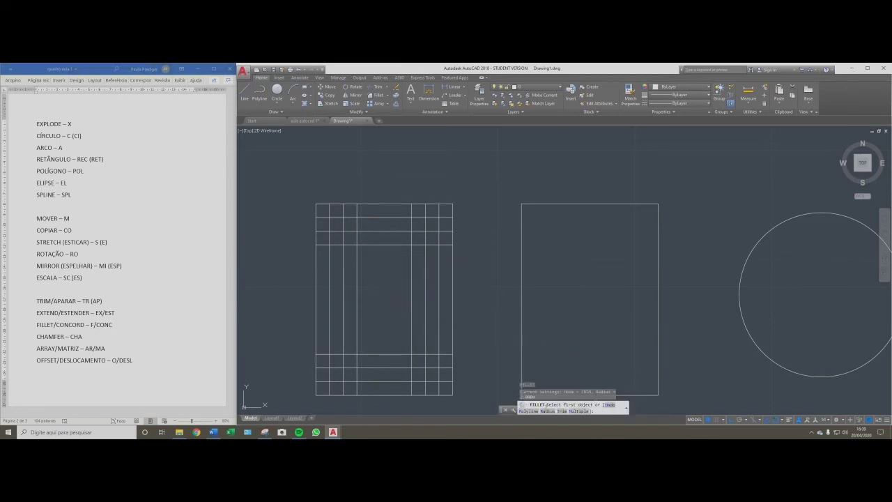
left_click(548, 411)
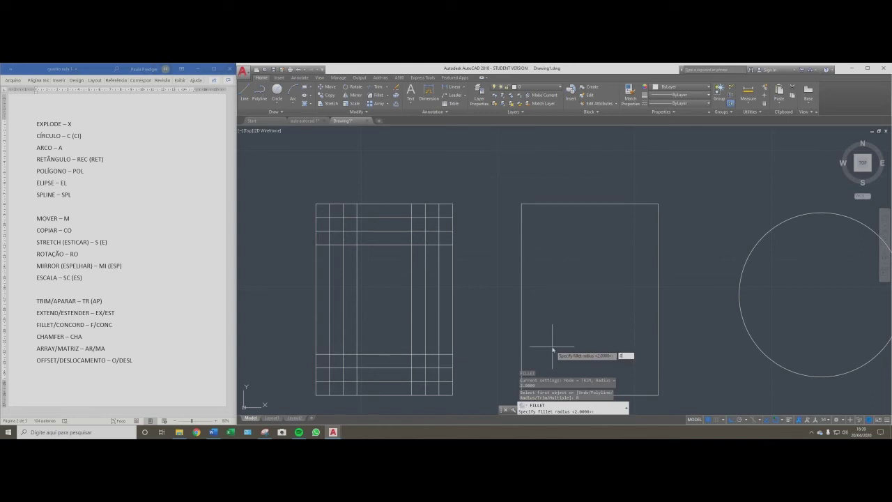
type("0")
key("Return")
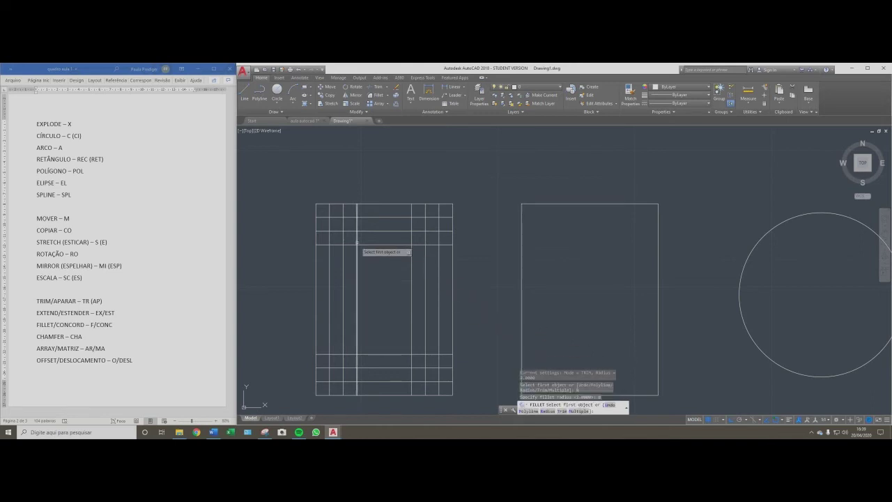
left_click(357, 249)
left_click(400, 245)
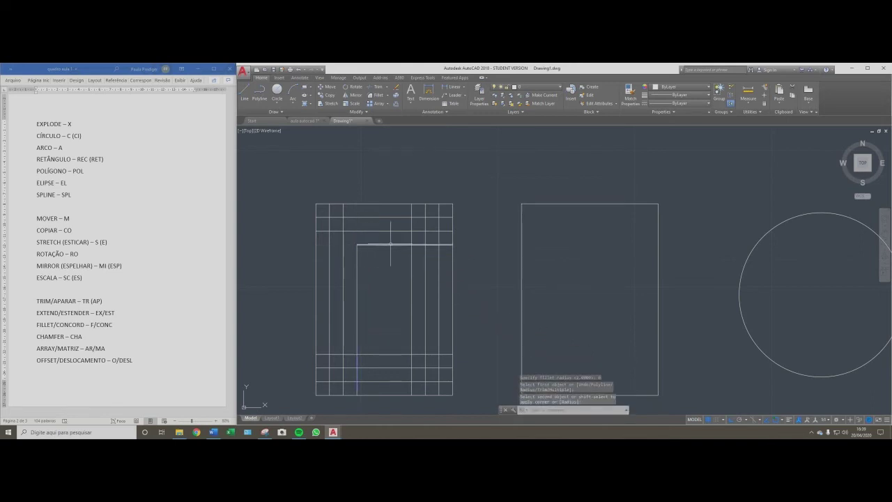
Fillet the remaining three corners of the innermost lines with radius 0 to close the smallest rectangle.
key("Return")
left_click(401, 244)
left_click(411, 260)
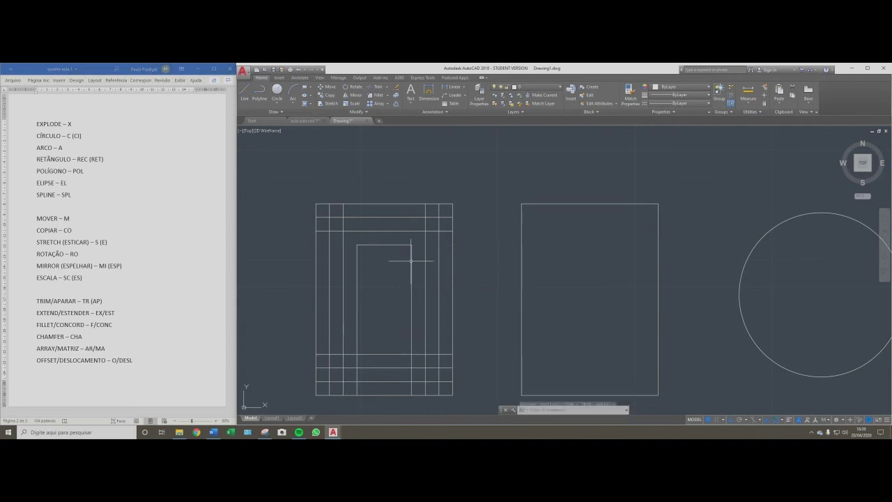
key("Return")
left_click(357, 341)
left_click(398, 354)
key("Return")
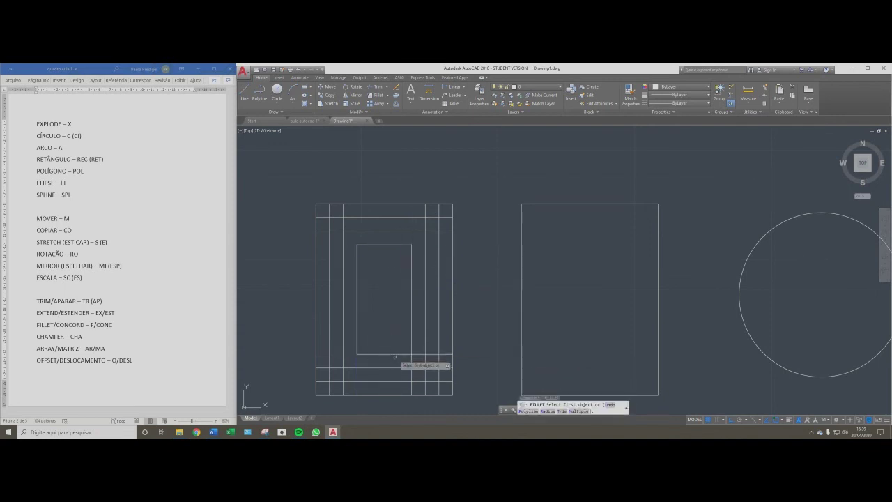
left_click(397, 354)
left_click(411, 328)
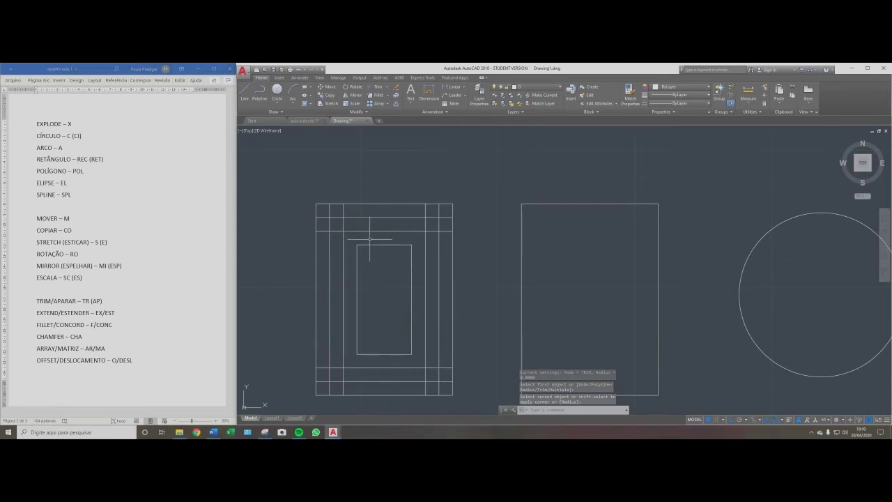
Fillet the corners of the middle set of offset lines with radius 0 to close the second inner rectangle.
key("Return")
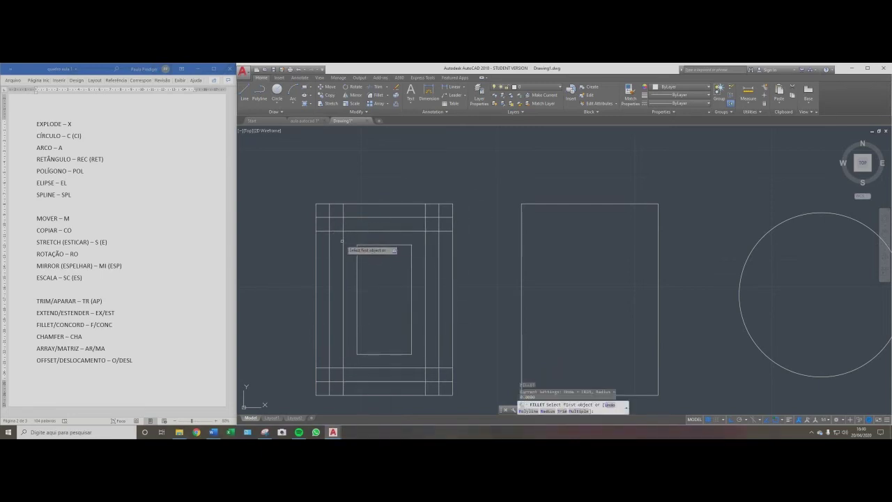
left_click(342, 244)
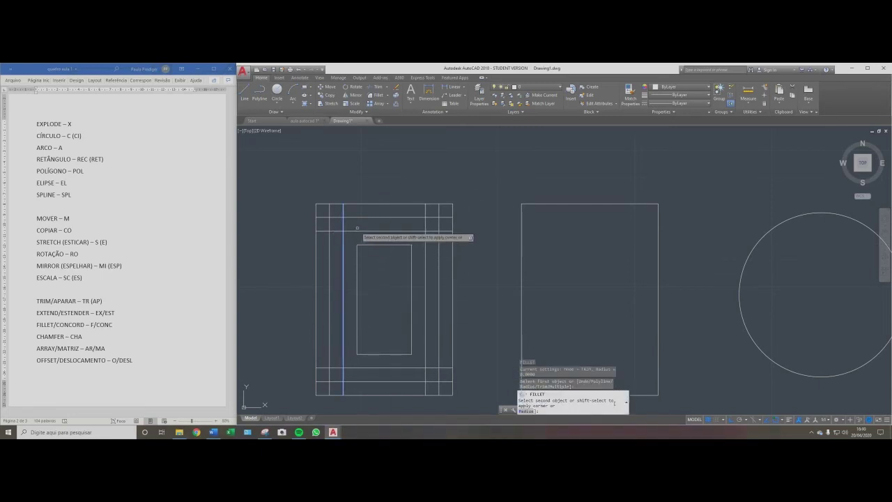
left_click(426, 253)
key("Return")
left_click(425, 261)
left_click(411, 368)
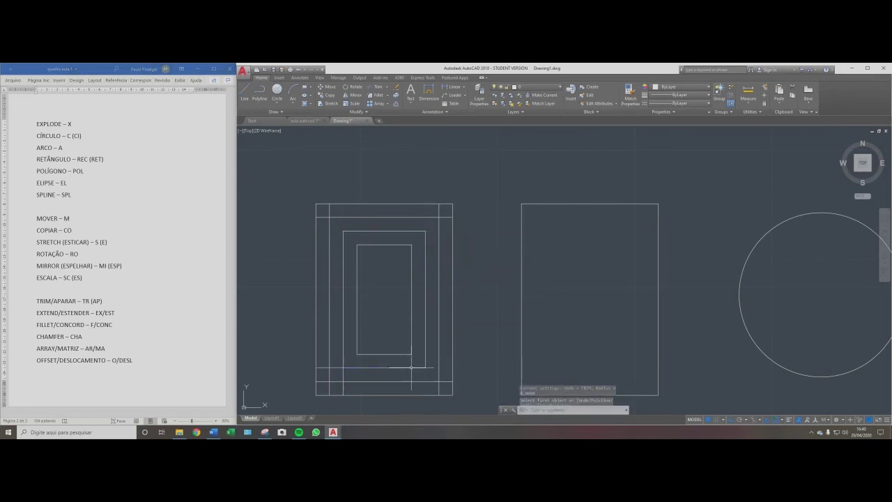
key("Return")
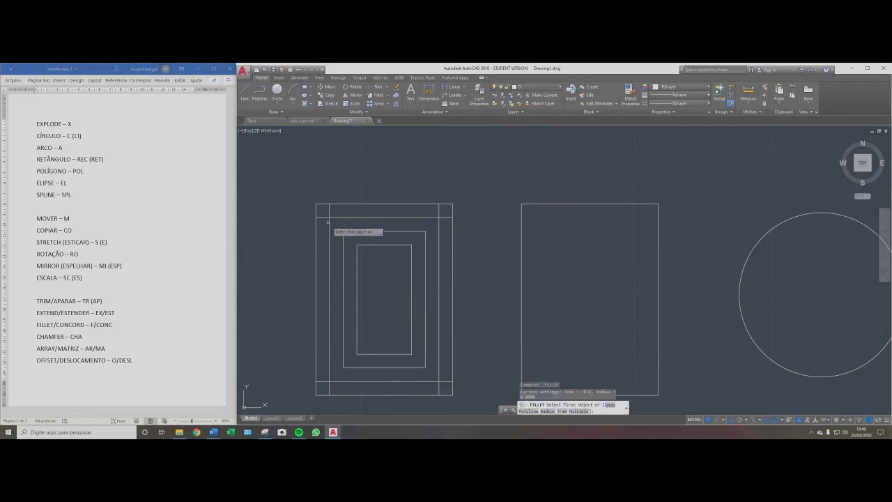
Fillet the corners of the outermost set of offset lines with radius 0 to close the largest inner rectangle.
left_click(429, 217)
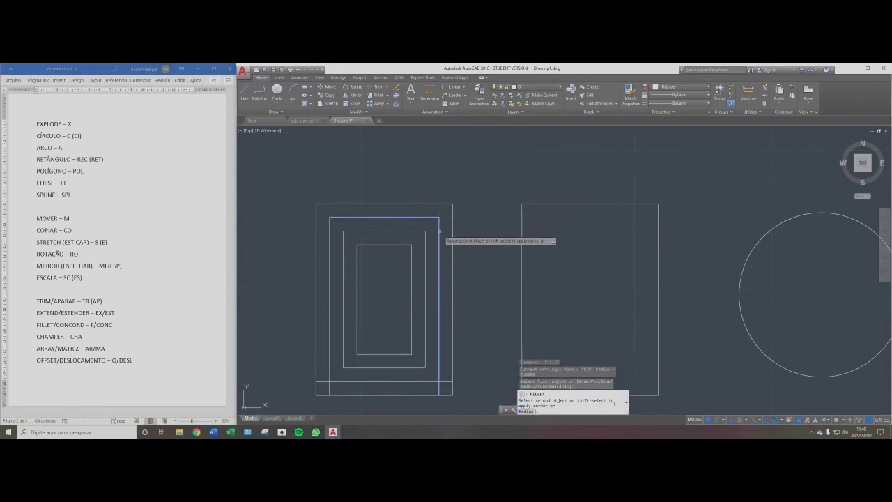
left_click(438, 235)
key("Return")
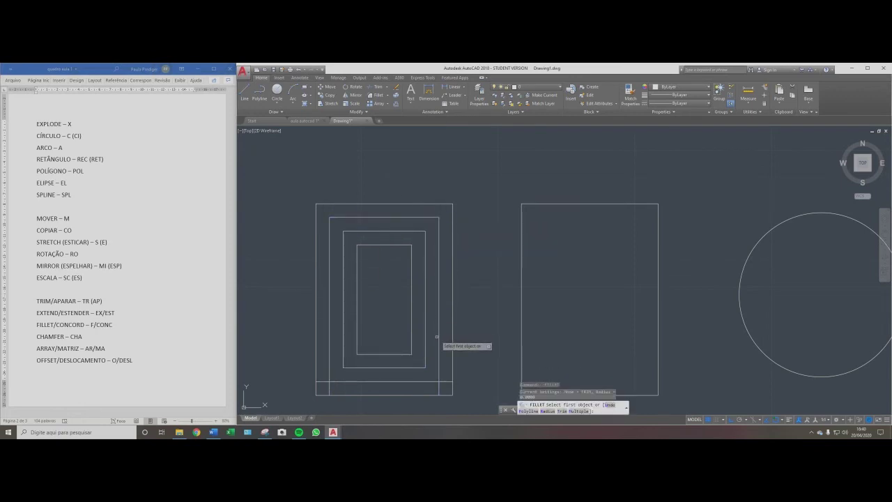
left_click(437, 336)
left_click(418, 381)
key("Return")
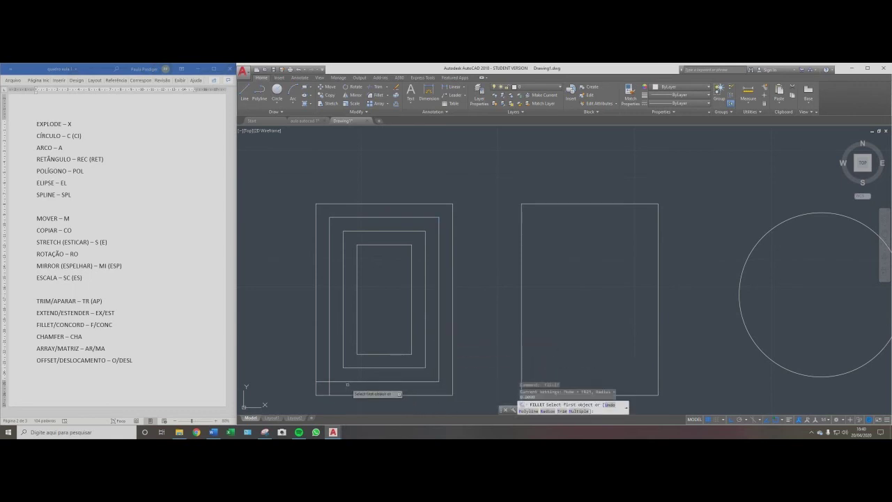
left_click(343, 381)
left_click(330, 370)
key("Escape")
key("Escape")
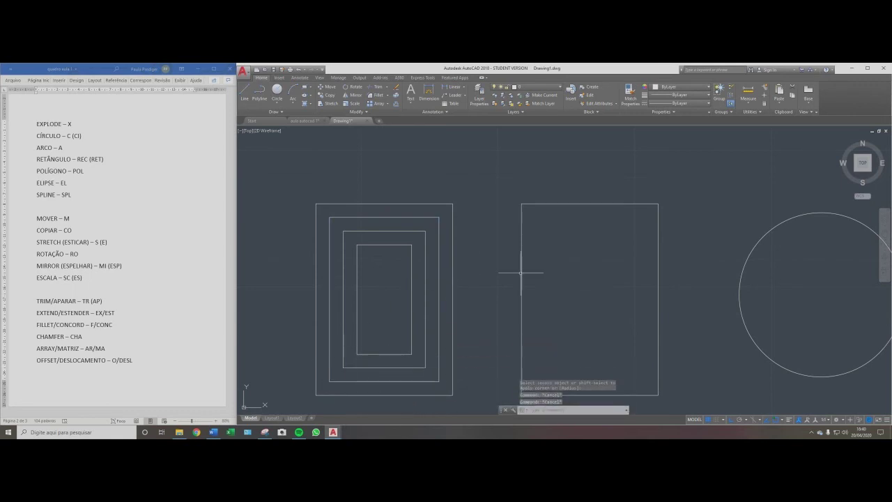
Select the second rectangle to check that it is a single object, and clear the selection.
scroll(520, 234, "down", 4)
middle_click_drag(520, 297, 471, 284)
scroll(494, 253, "up", 4)
mouse_move(517, 230)
middle_mouse_down()
mouse_move(528, 255)
mouse_move(575, 267)
middle_mouse_up()
left_click_drag(571, 170, 560, 149)
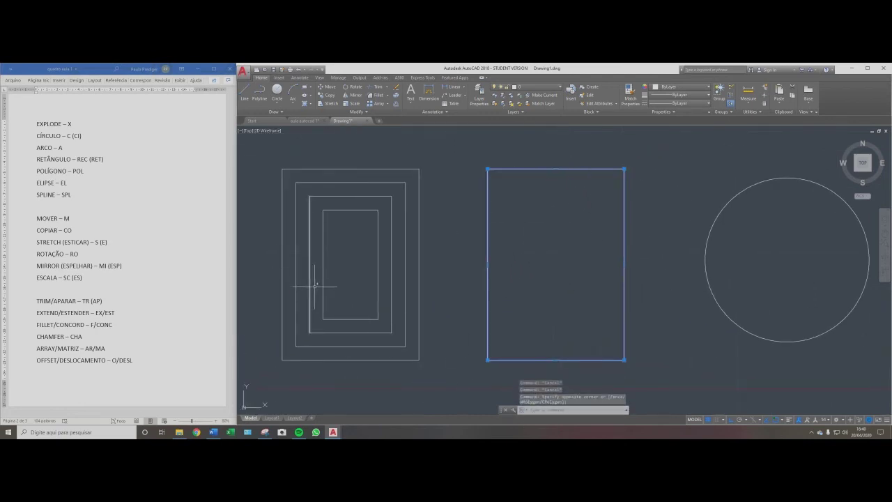
key("Escape")
key("Escape")
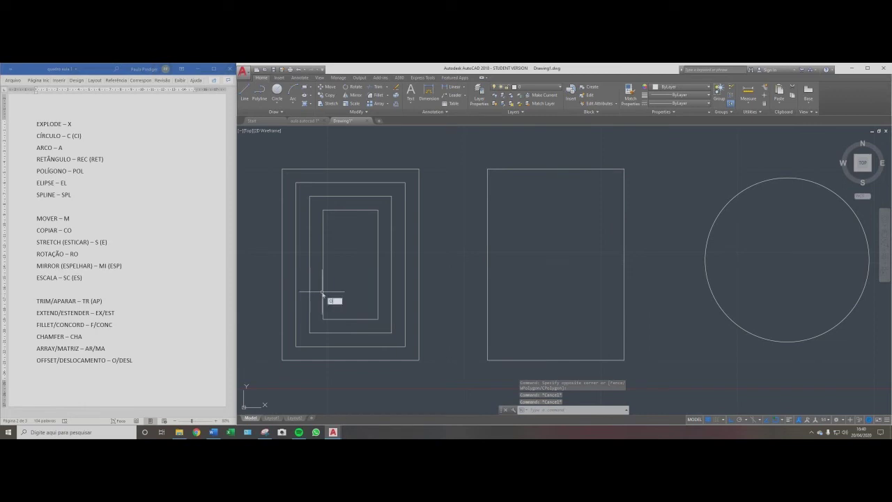
Offset the second rectangle inward three times at a distance of 5, each time from the newest rectangle.
key("Return")
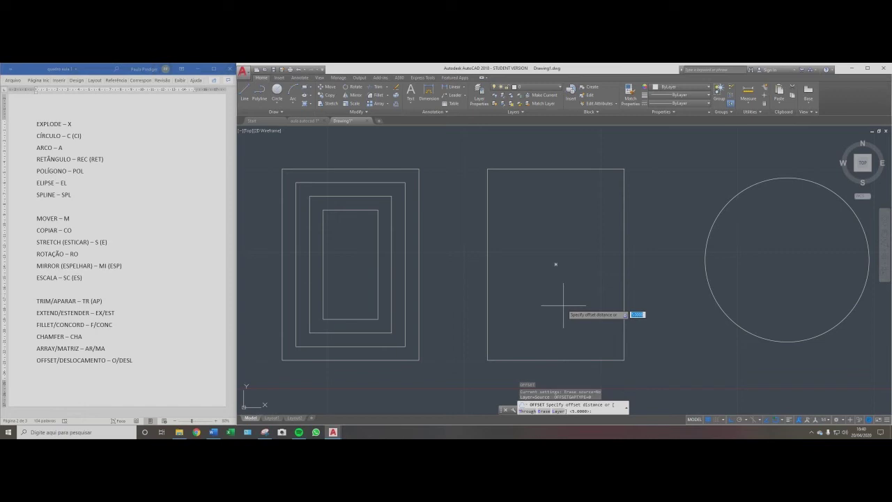
key("Return")
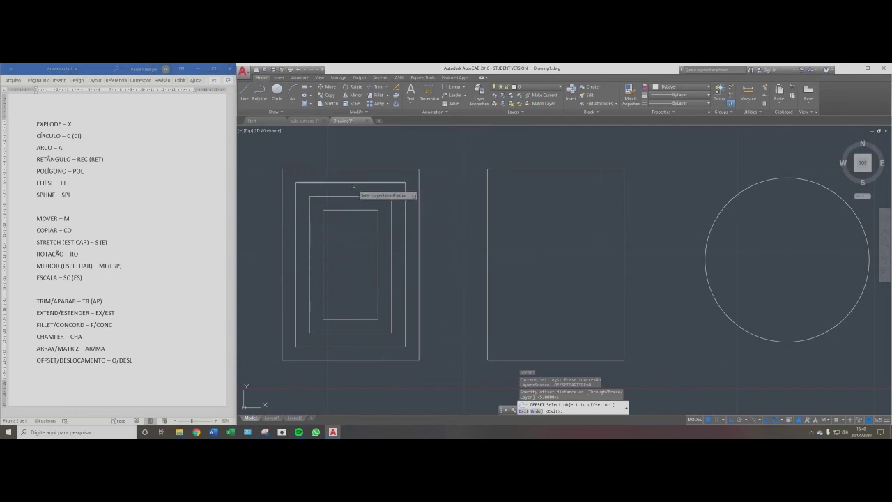
left_click(555, 168)
left_click(557, 169)
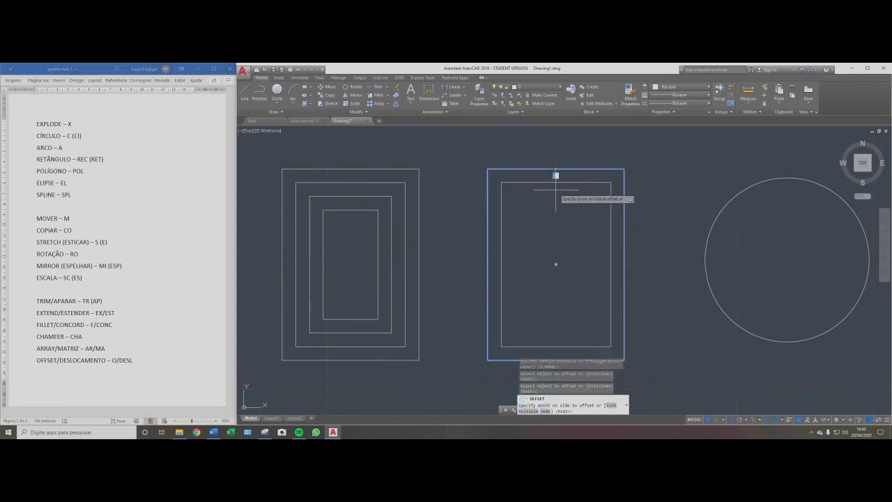
left_click(553, 201)
left_click(556, 183)
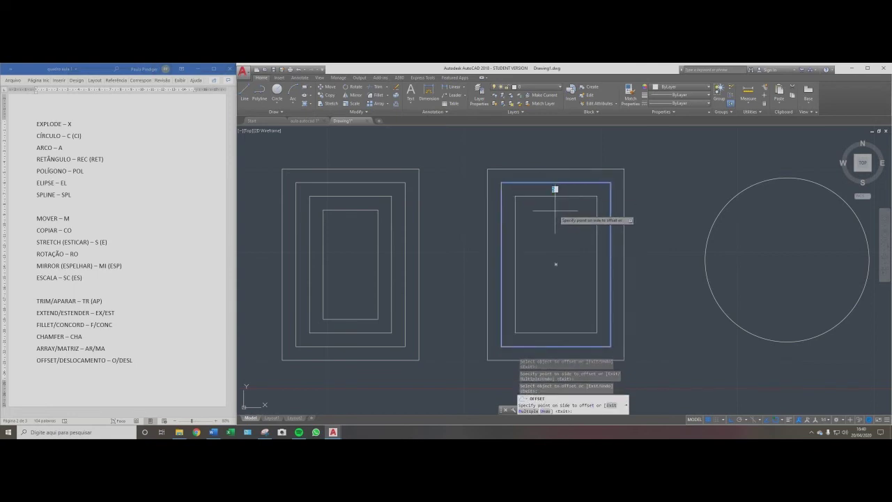
left_click(556, 264)
left_click(560, 196)
left_click(555, 209)
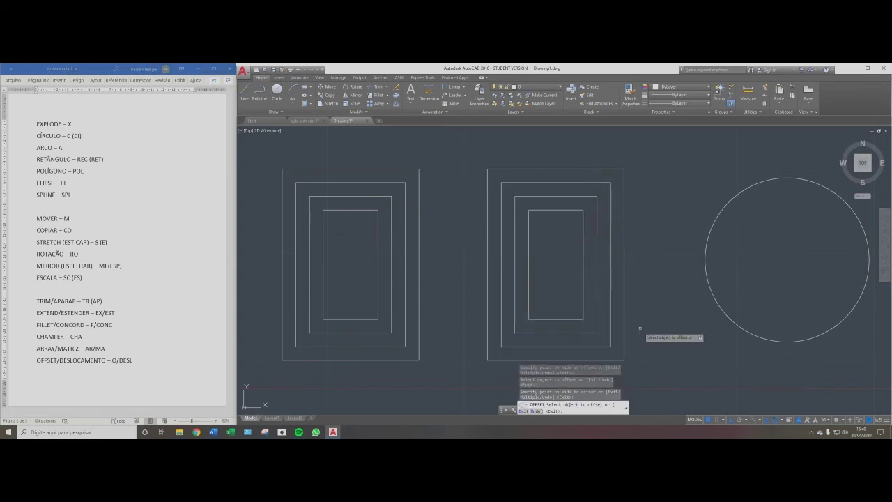
Offset the circle inward three times at the same distance to make three smaller concentric circles.
scroll(496, 221, "down", 2)
middle_click_drag(476, 225, 407, 220)
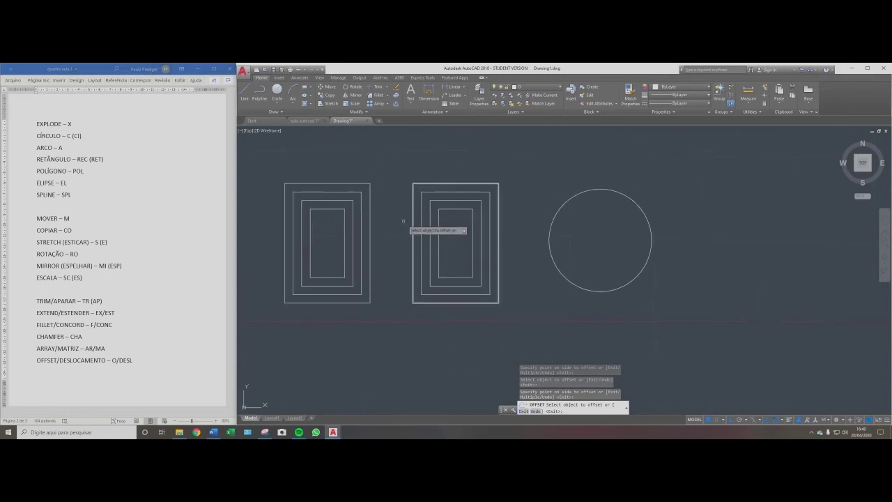
scroll(408, 223, "up", 2)
middle_click_drag(535, 298, 548, 292)
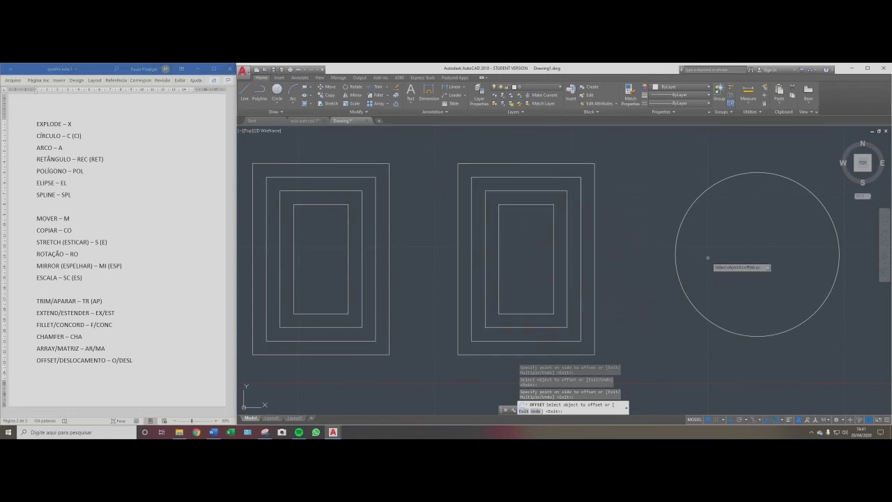
middle_click_drag(706, 258, 602, 259)
scroll(617, 258, "down", 3)
scroll(722, 265, "up", 5)
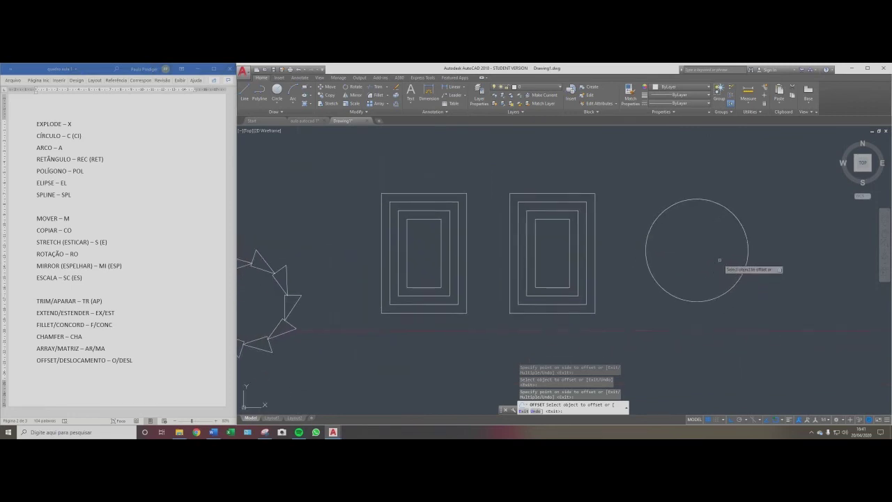
scroll(681, 186, "down", 4)
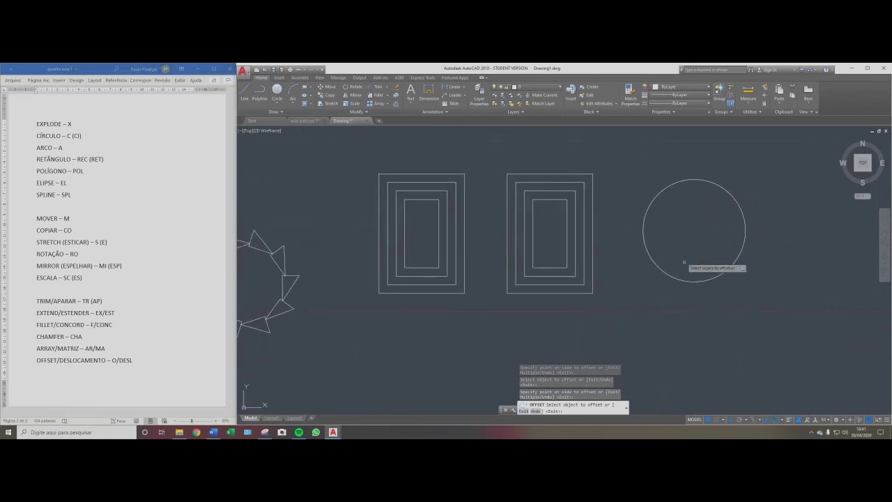
left_click(714, 183)
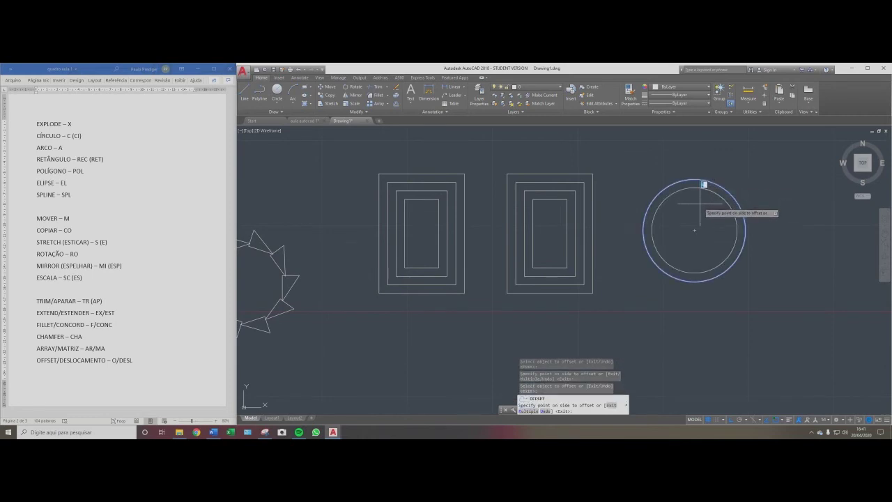
left_click(704, 185)
left_click(721, 196)
left_click(715, 207)
left_click(718, 206)
left_click(716, 208)
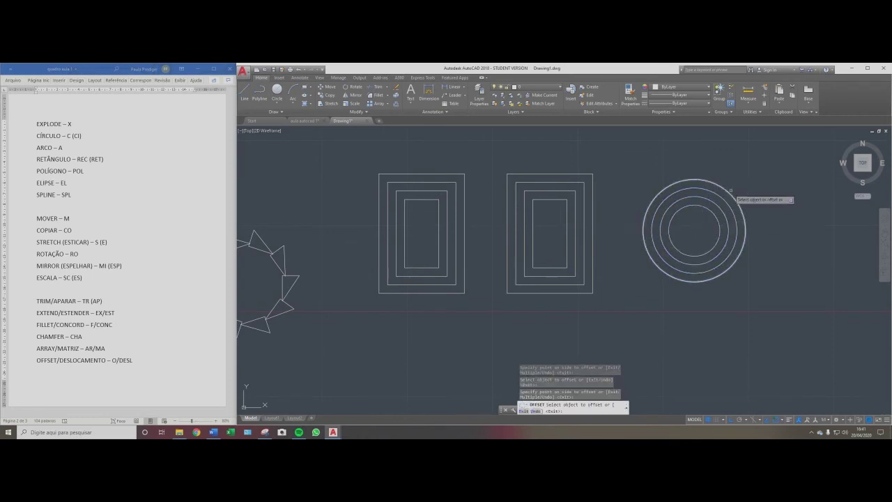
Offset the original circle outward three times to make three larger concentric circles, and end the Offset command.
left_click(729, 192)
left_click(740, 181)
left_click(738, 189)
left_click(754, 164)
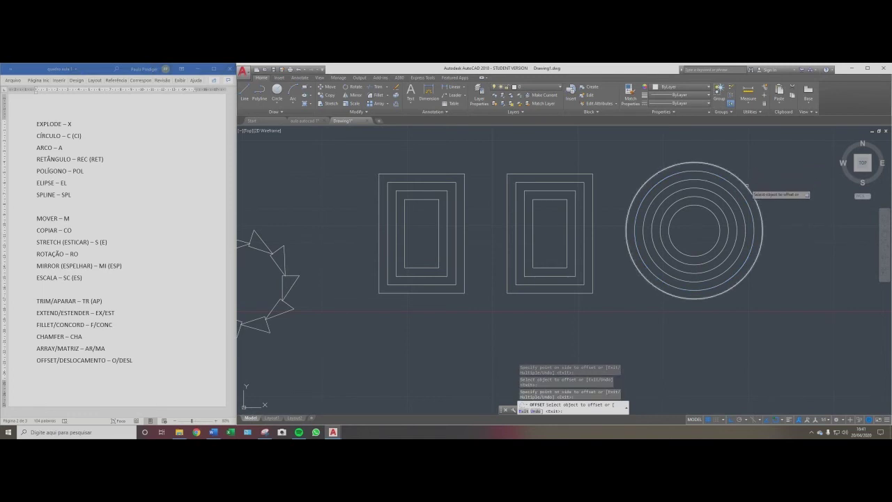
left_click(747, 186)
left_click(763, 167)
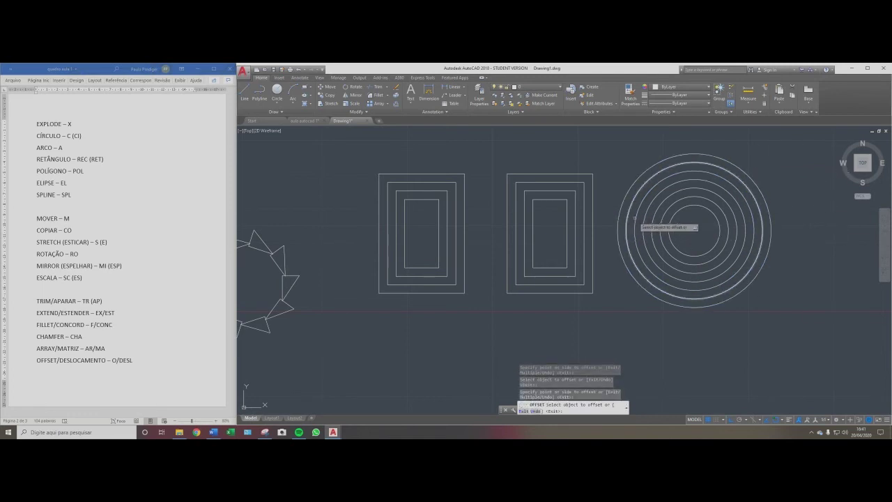
key("Escape")
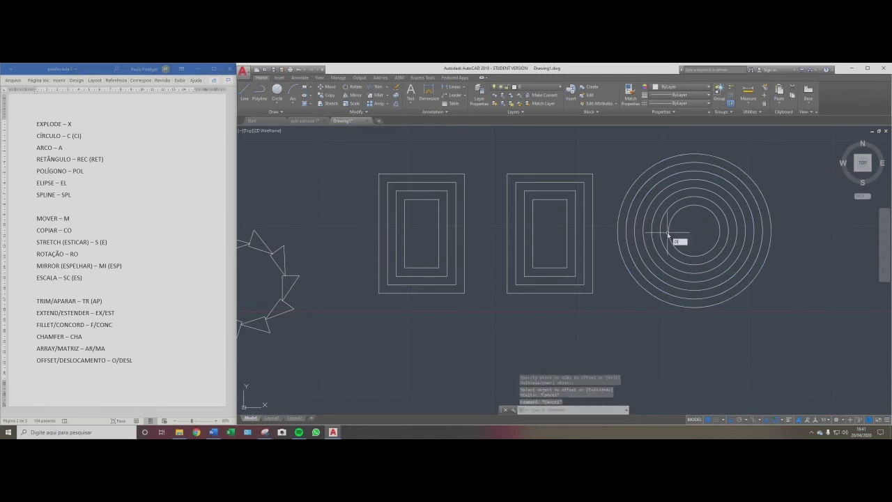
Measure the spacing between the two innermost circles at two quadrants and between the two innermost outlines of the second rectangle.
key("Return")
left_click(668, 233)
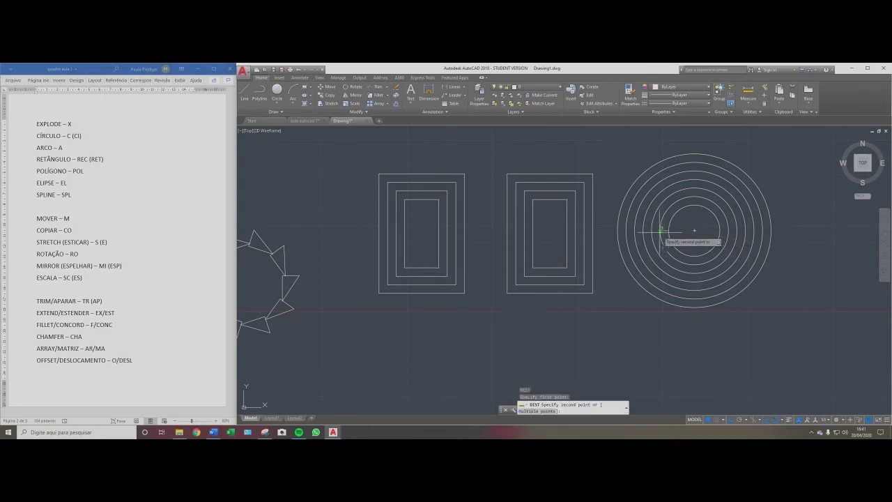
left_click(660, 230)
key("Return")
left_click(694, 205)
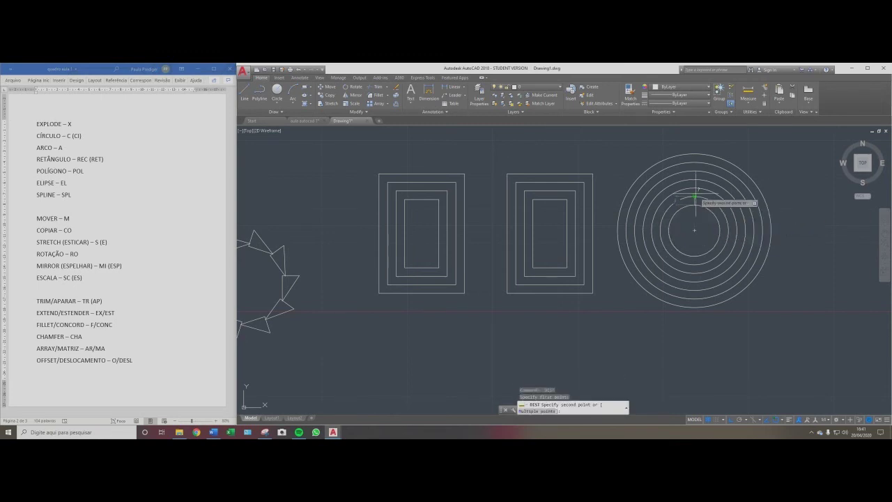
left_click(695, 197)
key("Return")
left_click(576, 234)
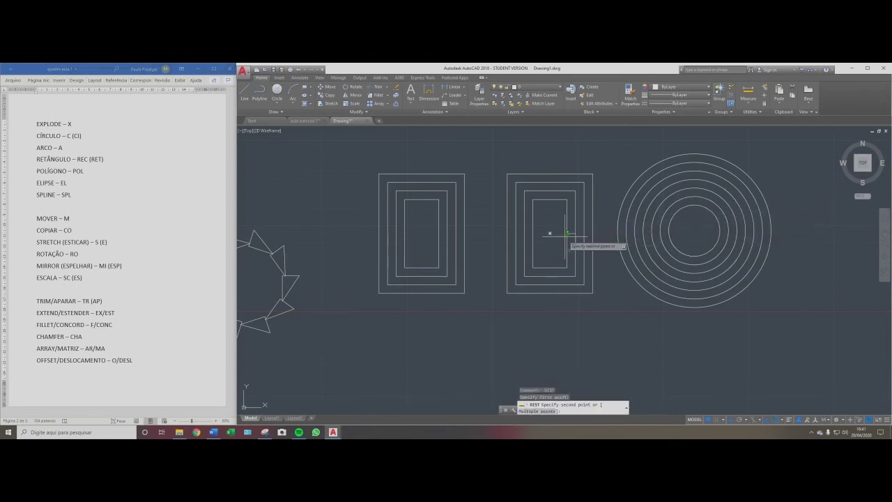
left_click(567, 233)
middle_click_drag(651, 169, 658, 200)
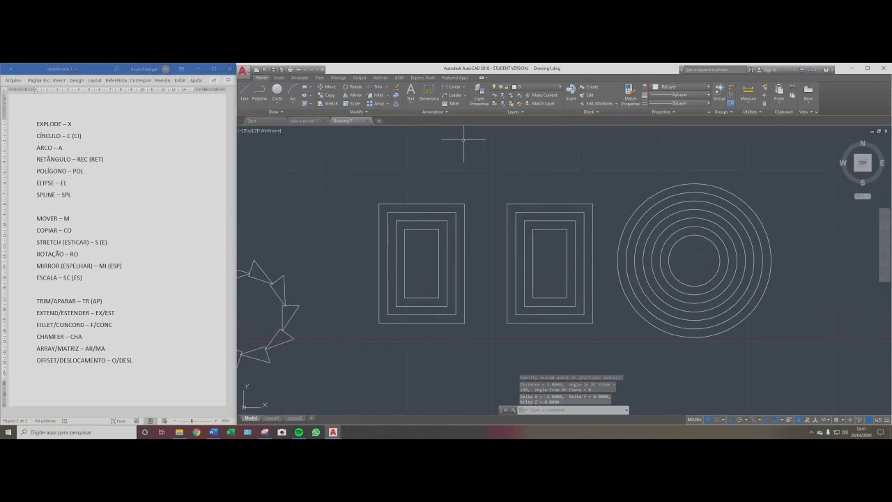
middle_click_drag(469, 138, 437, 131)
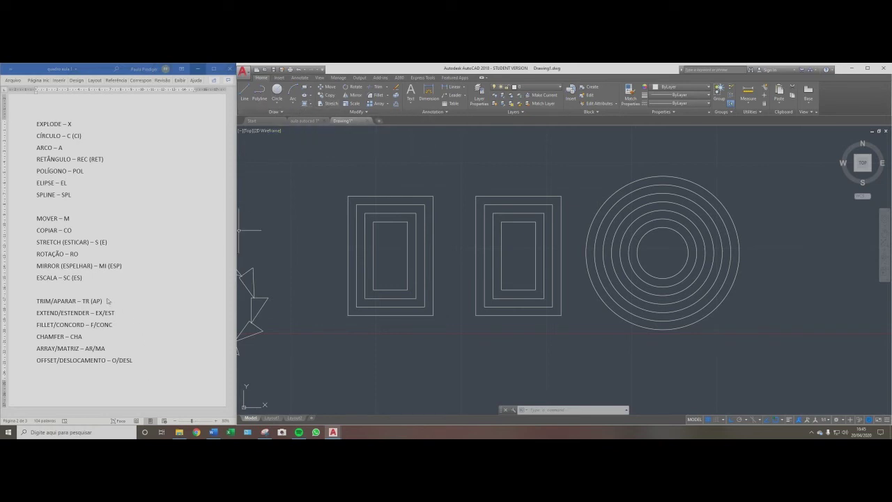
Switch to the Word notes and add the entries "HACHURA - H" and "DISTÂNCIA - DI" below the command list.
left_click(154, 385)
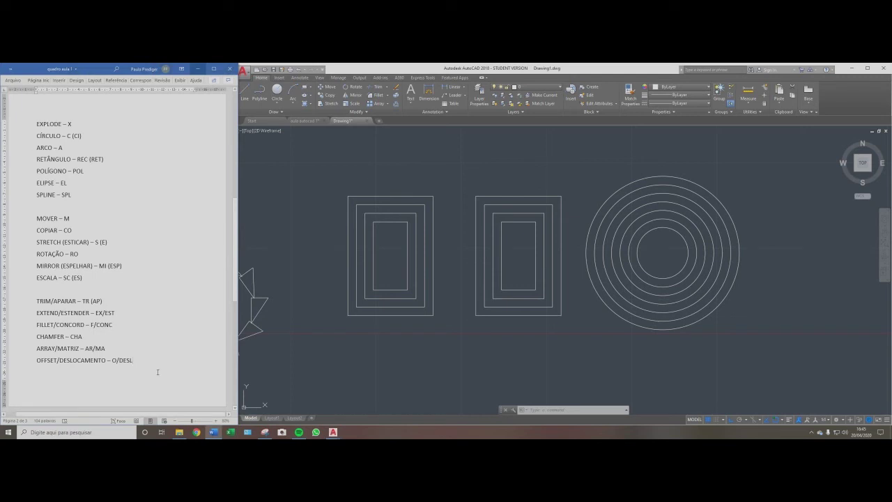
key("Return")
key("Return")
type("HACHURA")
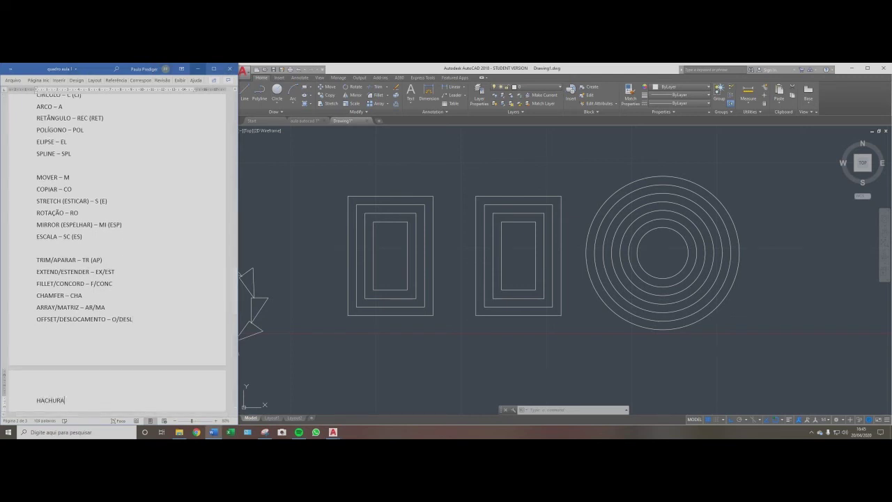
scroll(160, 370, "down", 2)
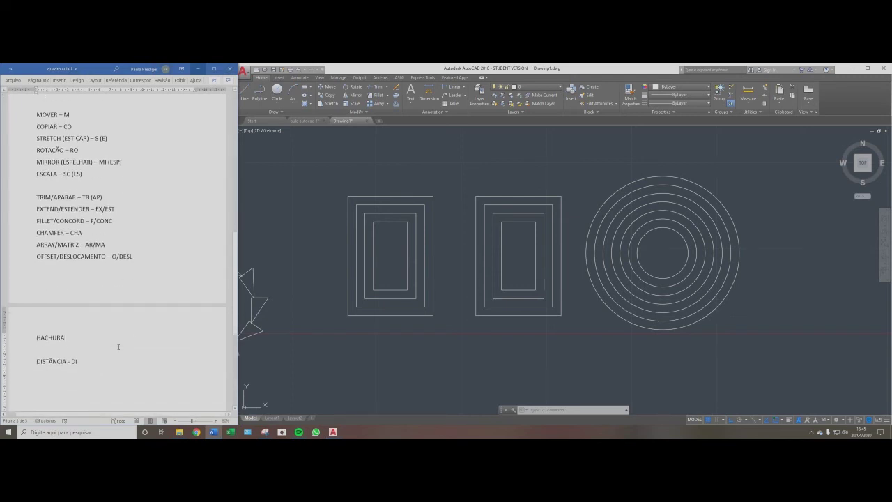
type("- H")
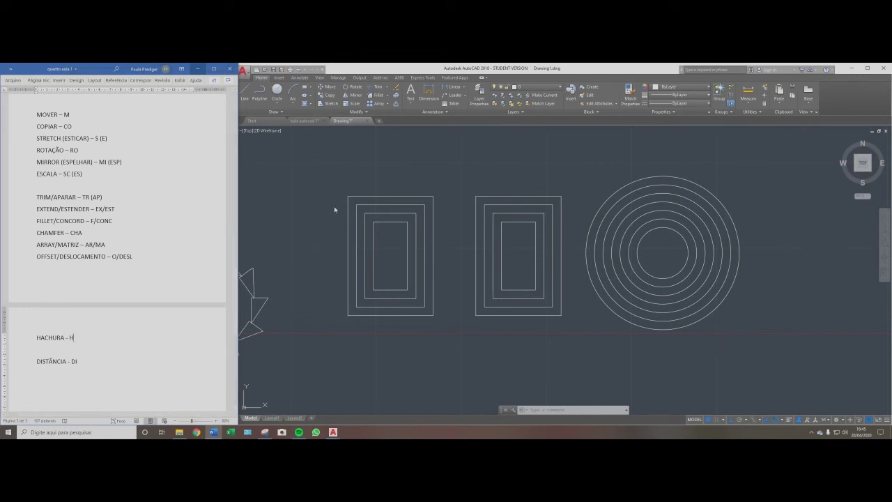
Switch back to AutoCAD and view the Hatch, Gradient and Boundary variants of the hatch tool.
left_click(335, 205)
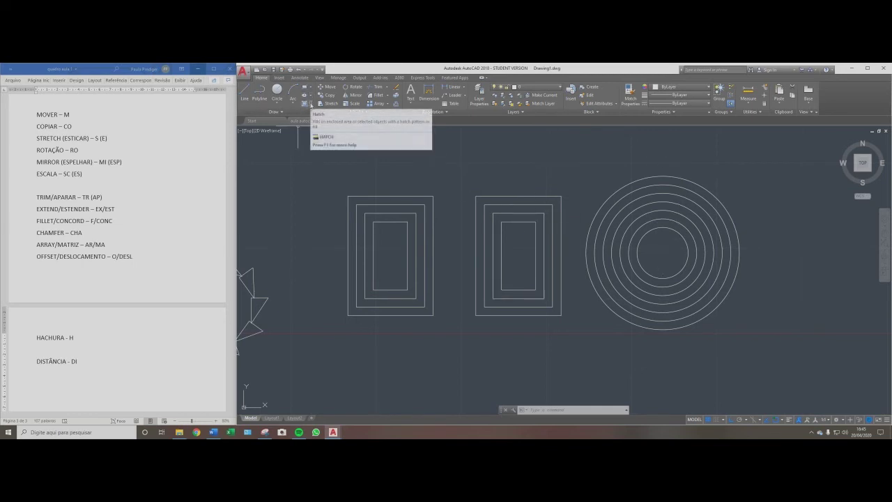
left_click(311, 106)
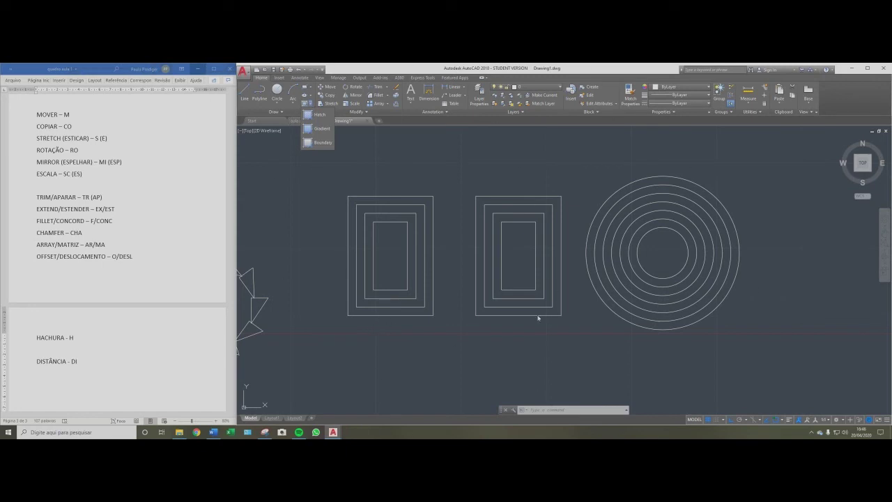
left_click(350, 160)
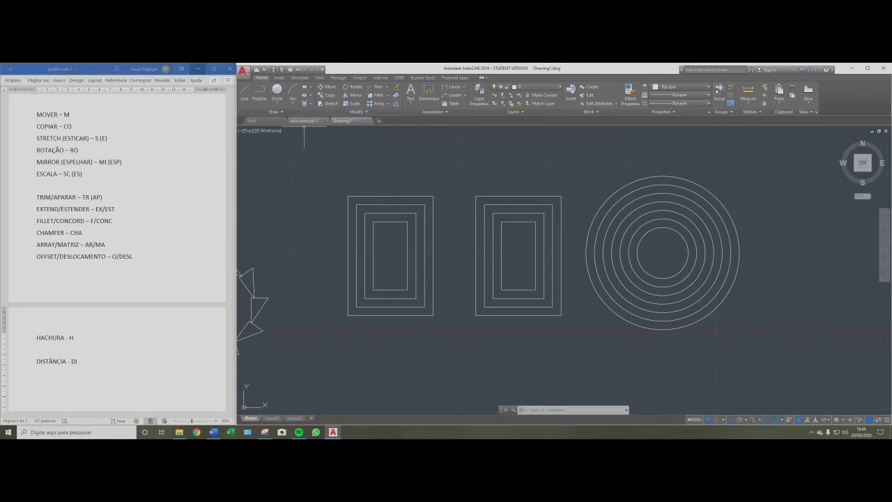
Start the Hatch command and configure a solid fill in green with transparency 40.
type("h")
key("Return")
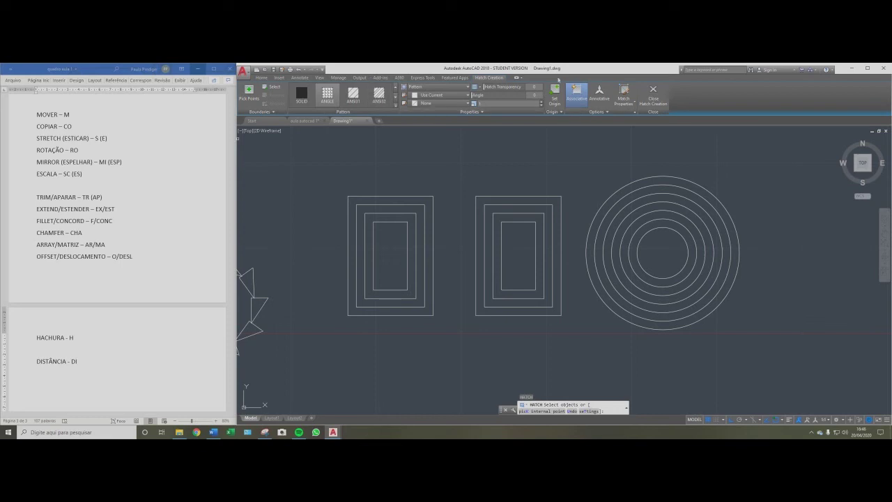
left_click(467, 87)
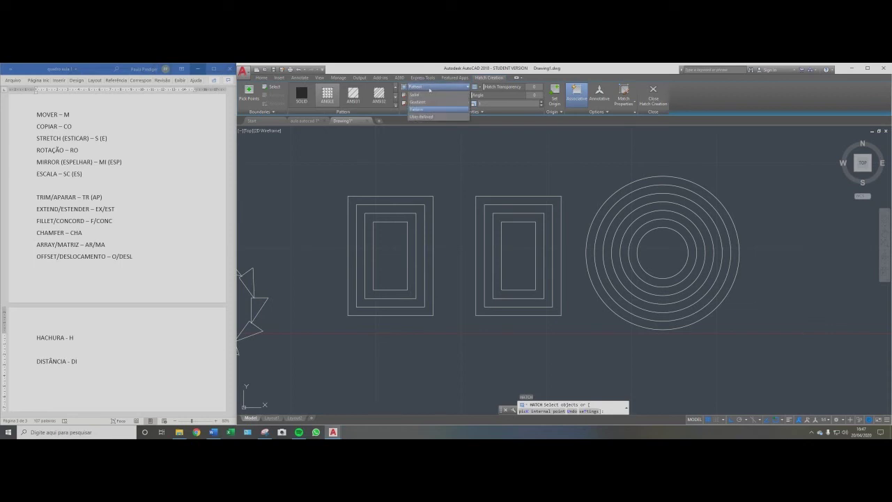
left_click(426, 94)
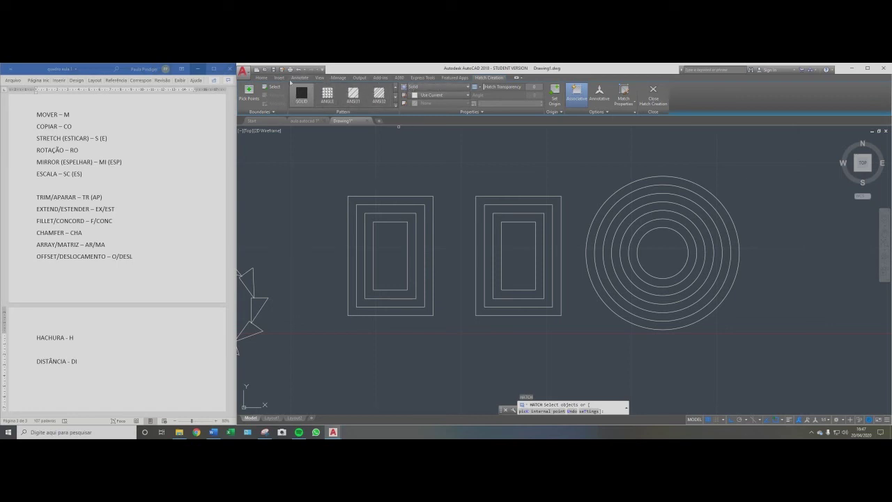
left_click(434, 95)
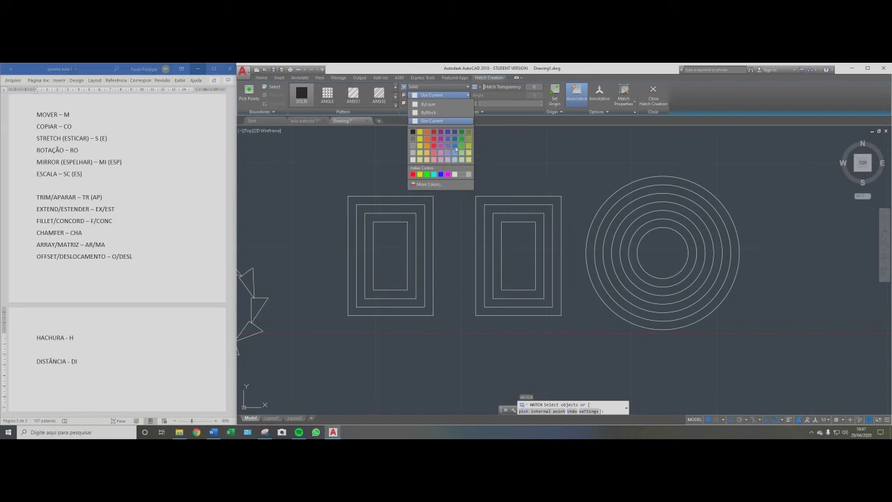
left_click(461, 140)
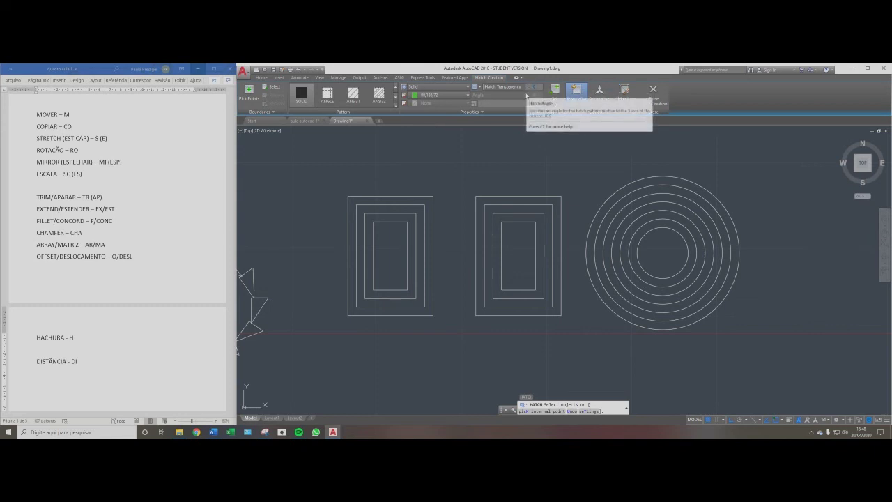
key("Return")
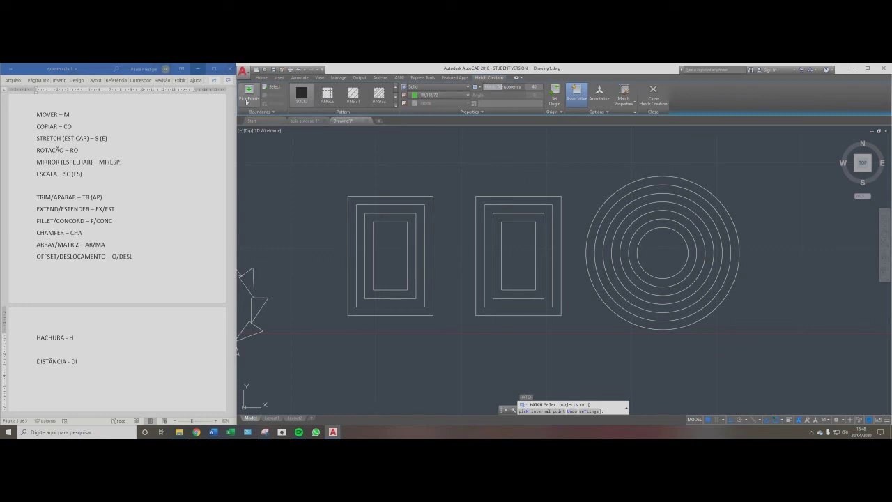
Fill the band between the two outermost outlines of the first rectangle with the solid green hatch.
left_click(246, 102)
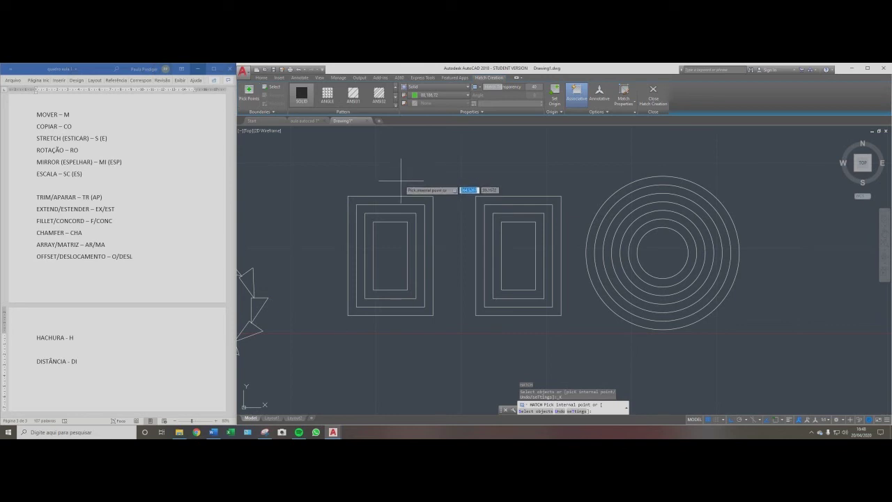
scroll(582, 242, "down", 5)
scroll(529, 293, "down", 3)
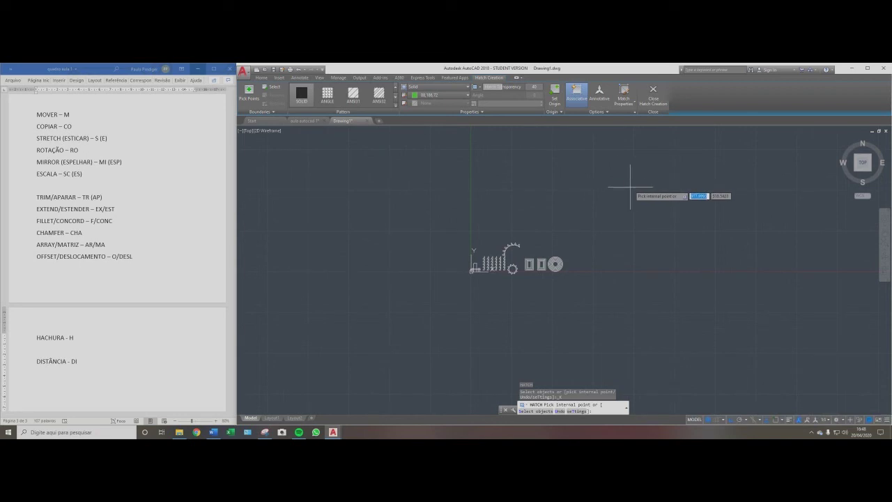
scroll(553, 302, "up", 2)
scroll(530, 242, "up", 8)
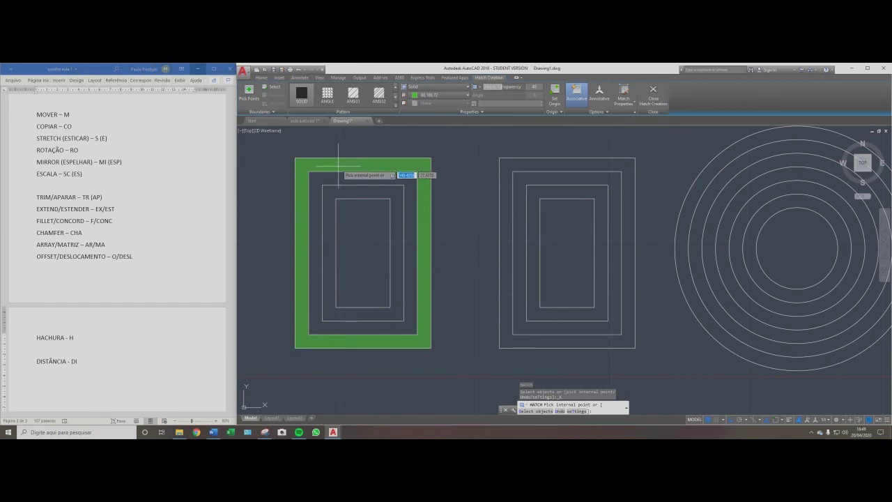
left_click(339, 166)
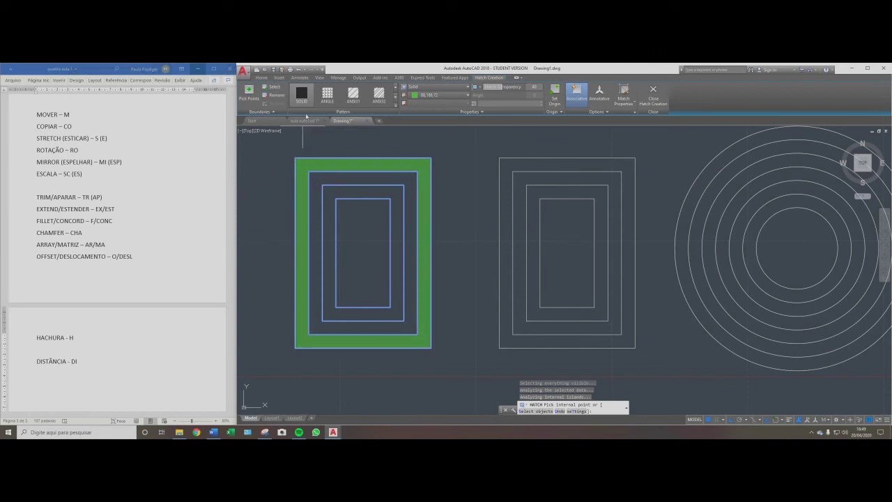
key("Return")
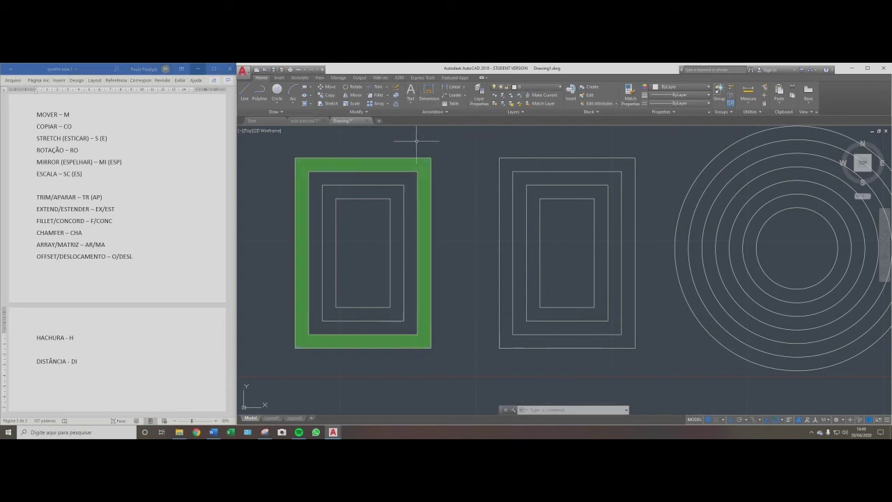
Change the color of the solid hatch in the first rectangle's outer band to light purple.
left_click(335, 165)
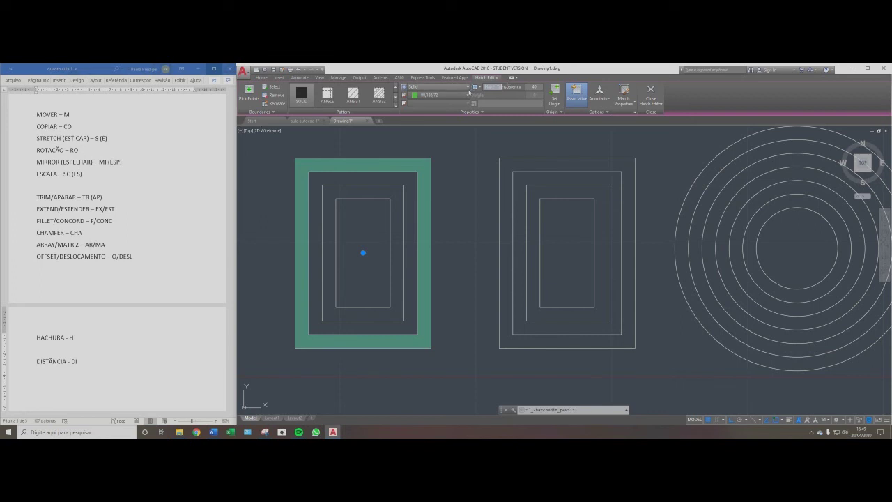
left_click(468, 95)
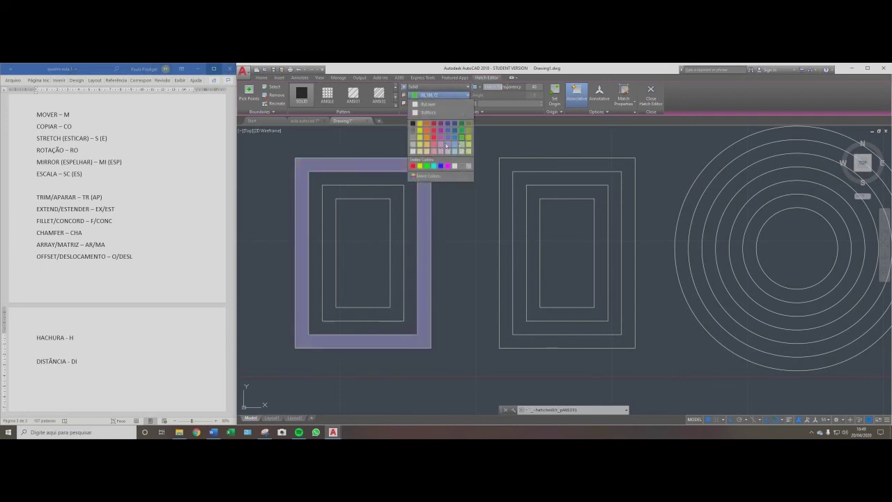
left_click(447, 145)
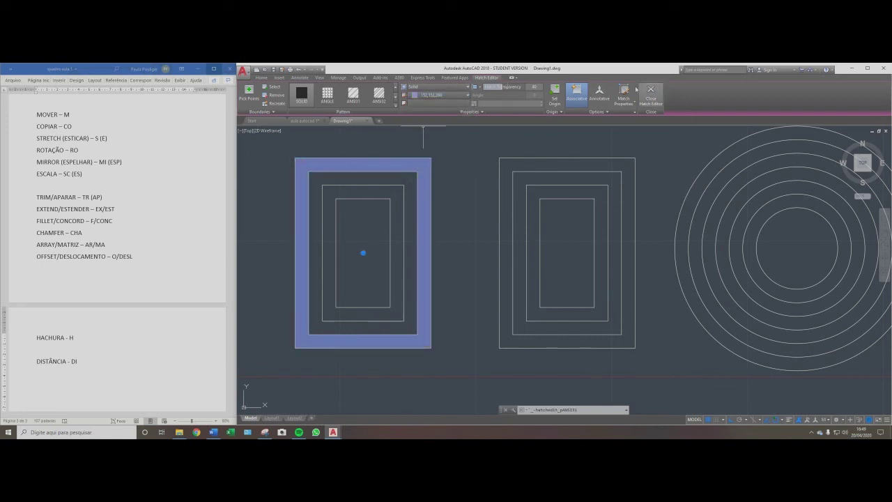
key("Escape")
key("Escape")
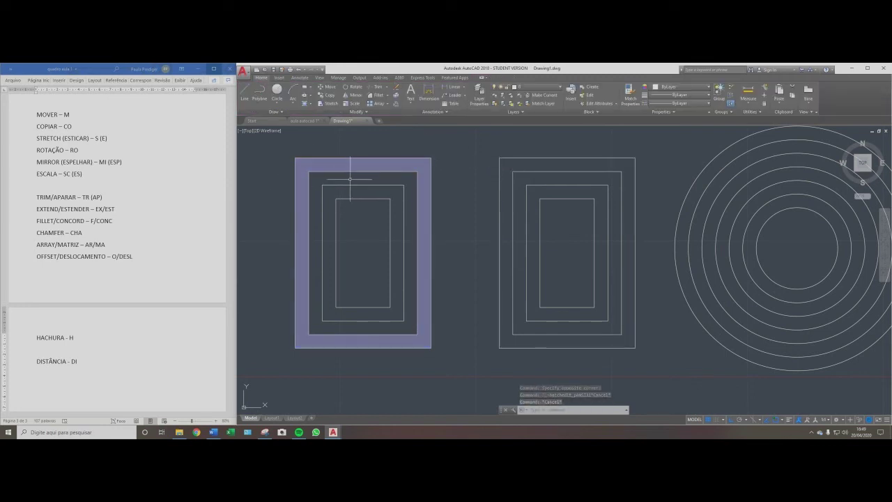
Start a new Hatch with the Gradient type and look through the available gradient patterns, starting from GR_SPHER.
type("h")
key("Return")
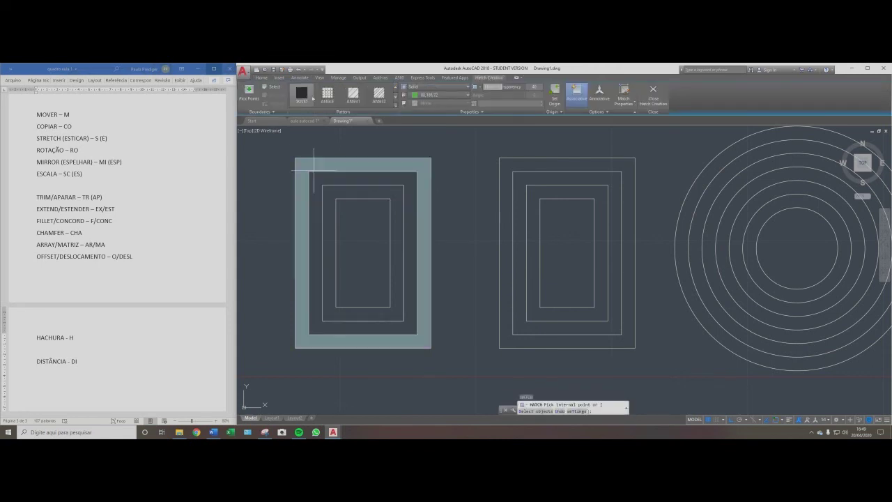
left_click(428, 86)
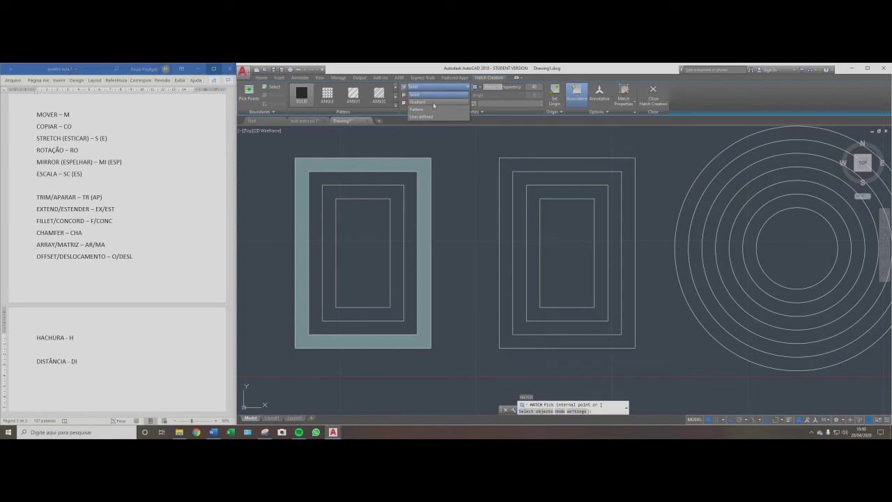
left_click(433, 103)
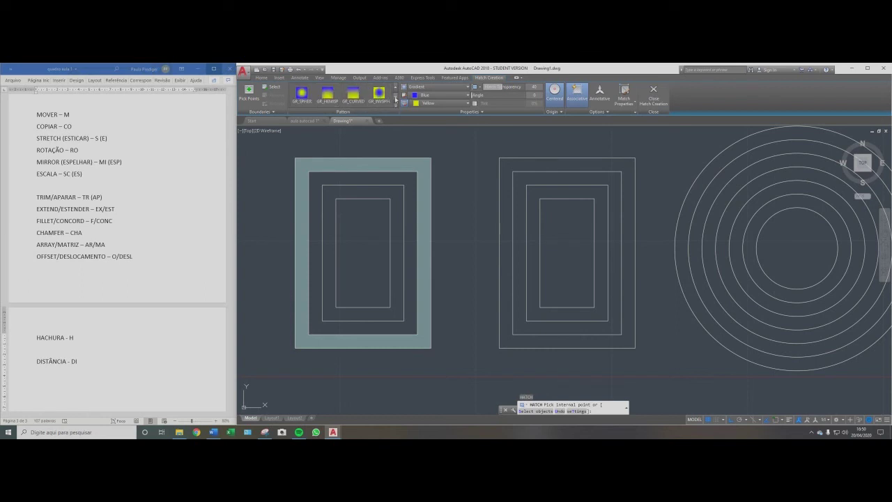
scroll(304, 95, "down", 1)
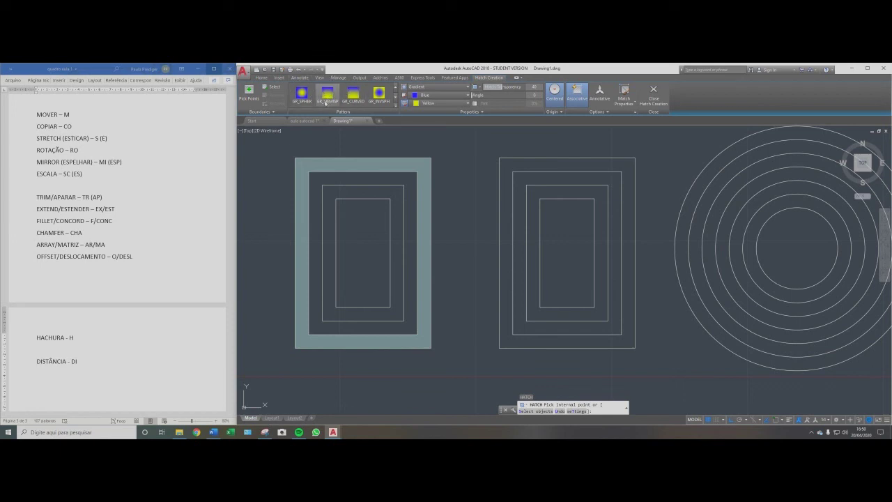
left_click(397, 101)
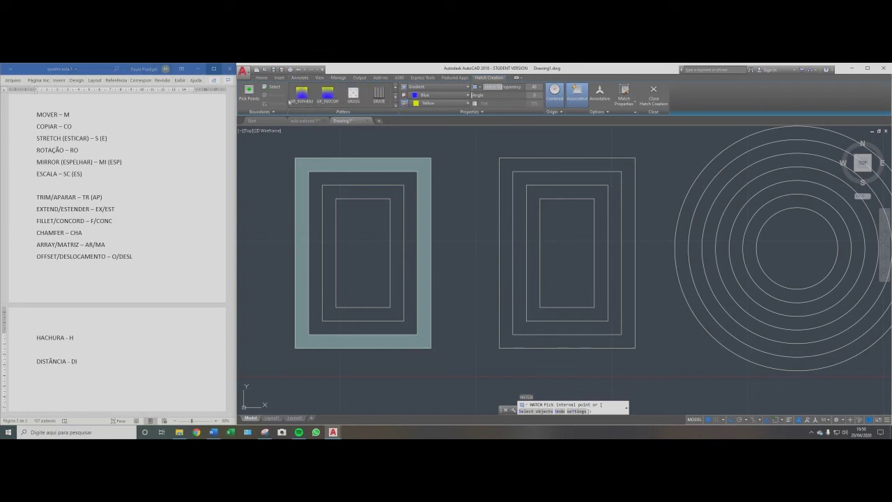
left_click(395, 88)
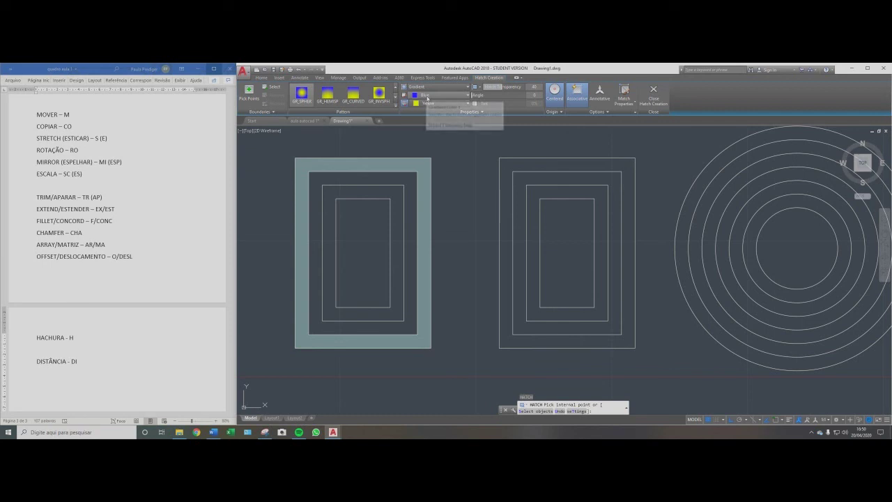
Set the gradient colors to yellow and light blue, lower the transparency, and fill the second band of the first rectangle.
left_click(426, 97)
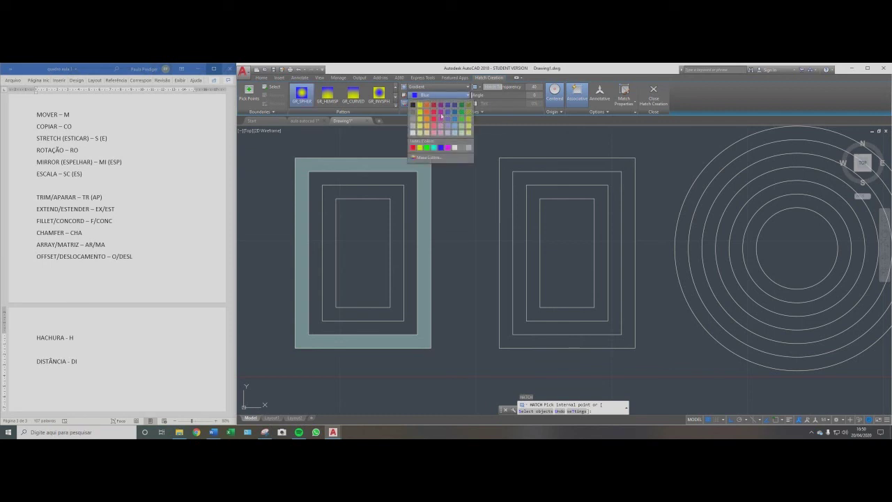
left_click(421, 112)
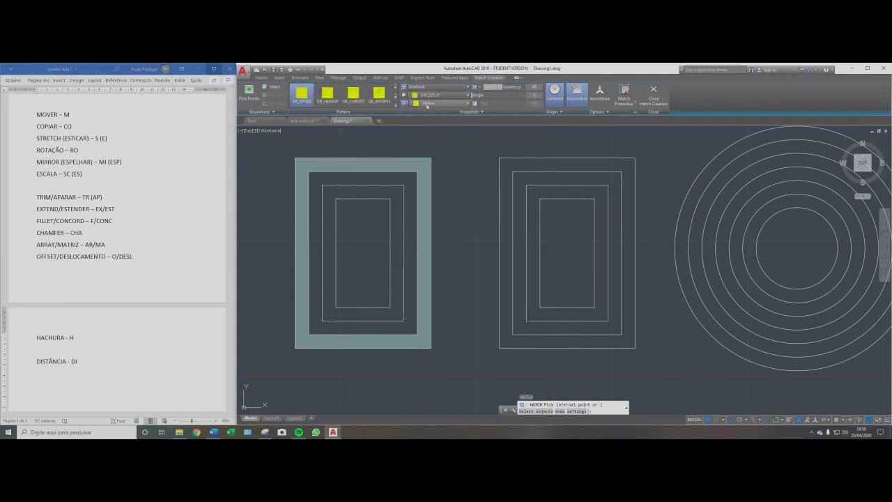
left_click(430, 104)
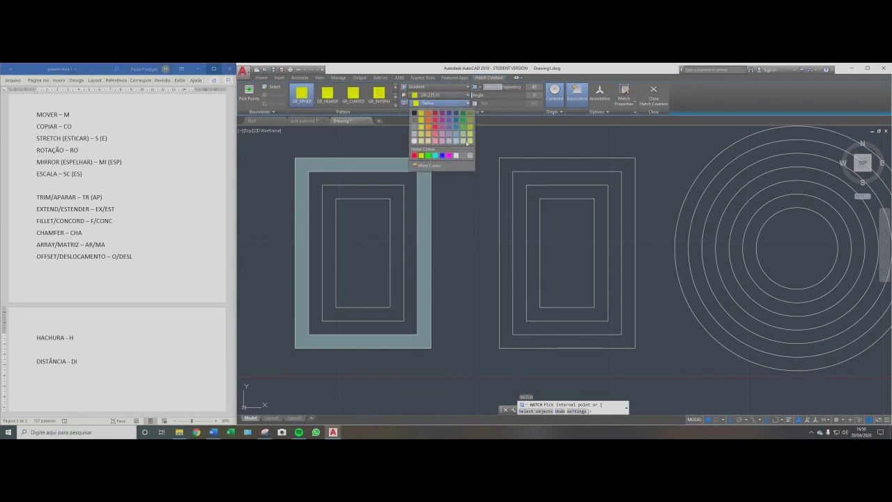
left_click(457, 143)
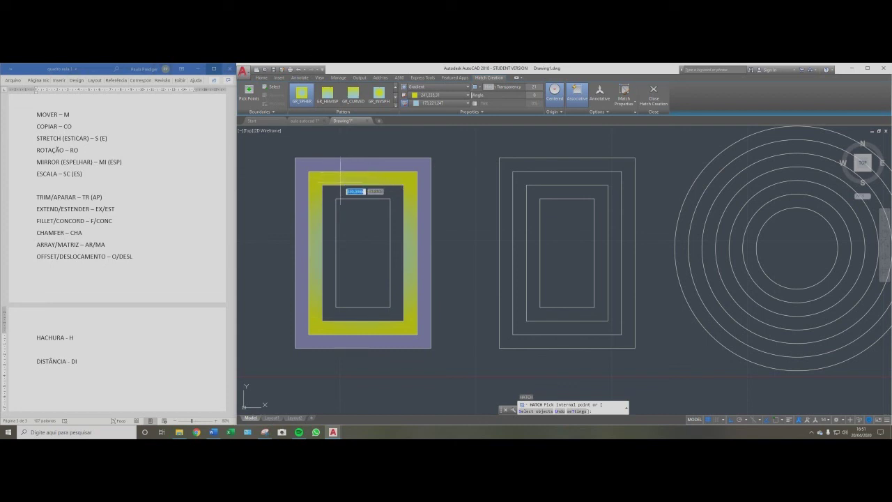
left_click(343, 182)
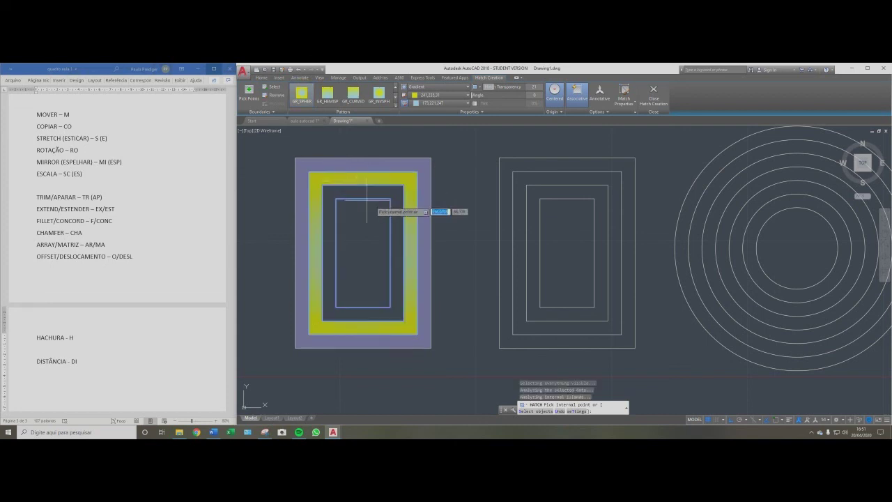
key("Return")
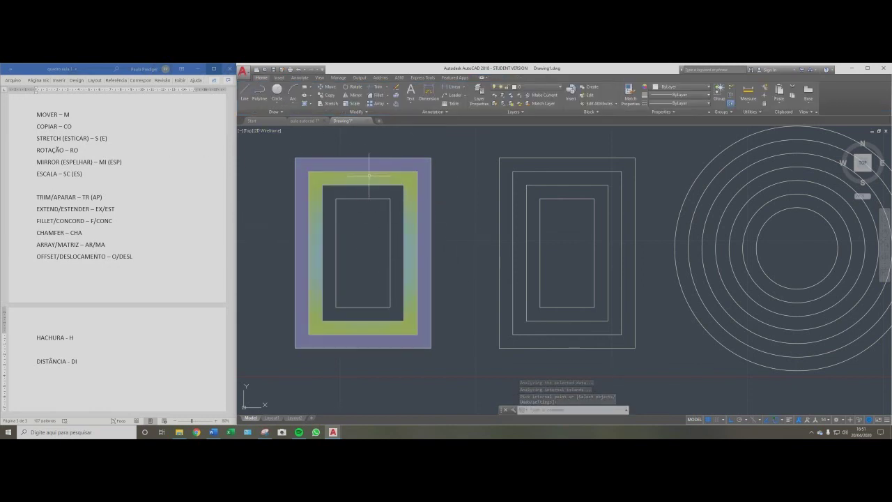
key("Escape")
key("Escape")
key("Escape")
middle_click_drag(365, 241, 392, 221)
middle_click_drag(456, 208, 428, 225)
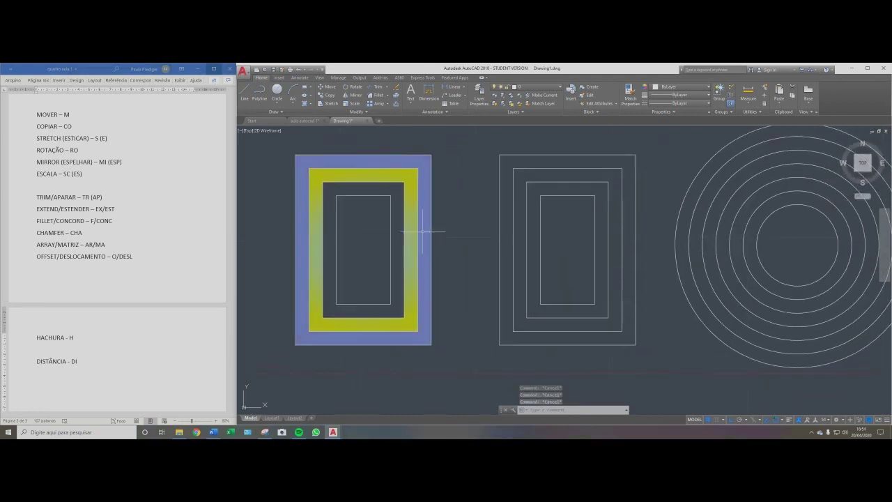
Start a new Hatch and set its type to Pattern.
type("h")
key("Return")
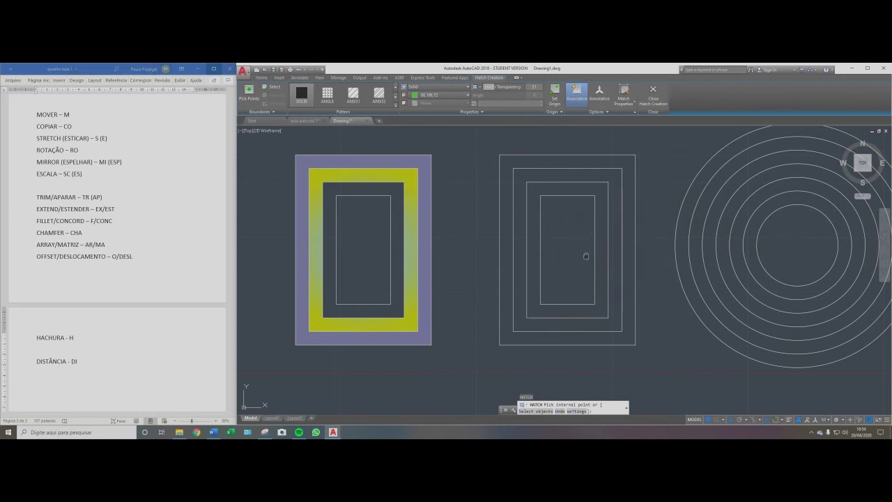
scroll(537, 250, "down", 4)
scroll(488, 244, "up", 3)
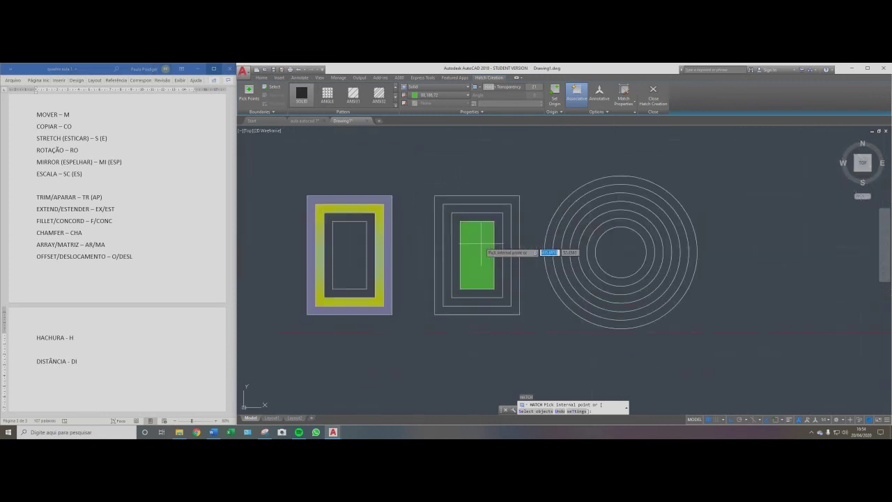
left_click(443, 86)
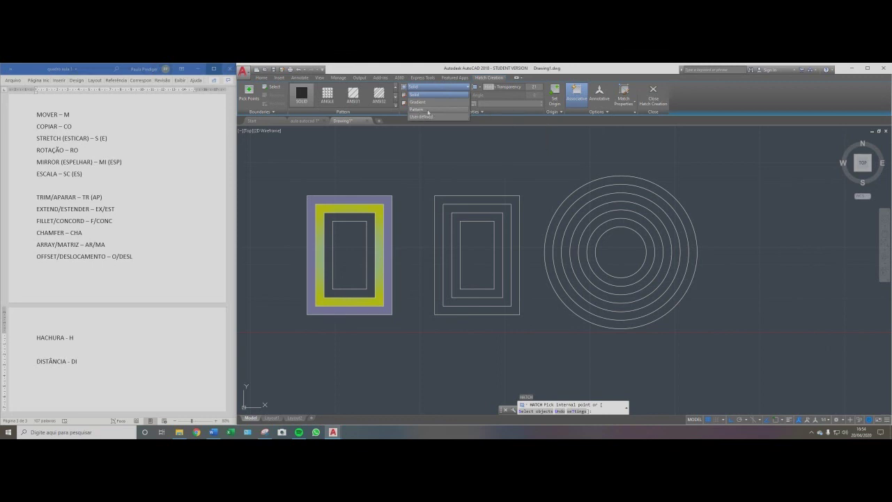
left_click(427, 110)
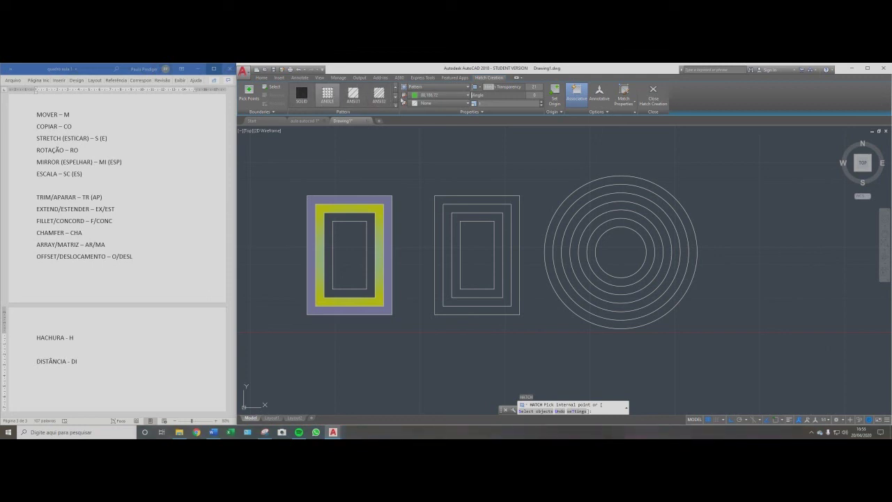
Look through the full list of hatch patterns and choose the CROSS pattern.
left_click(396, 97)
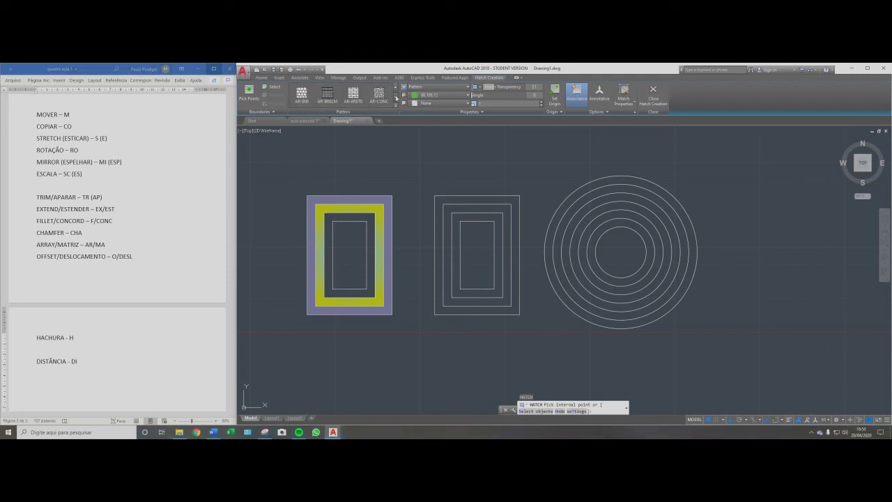
left_click(395, 109)
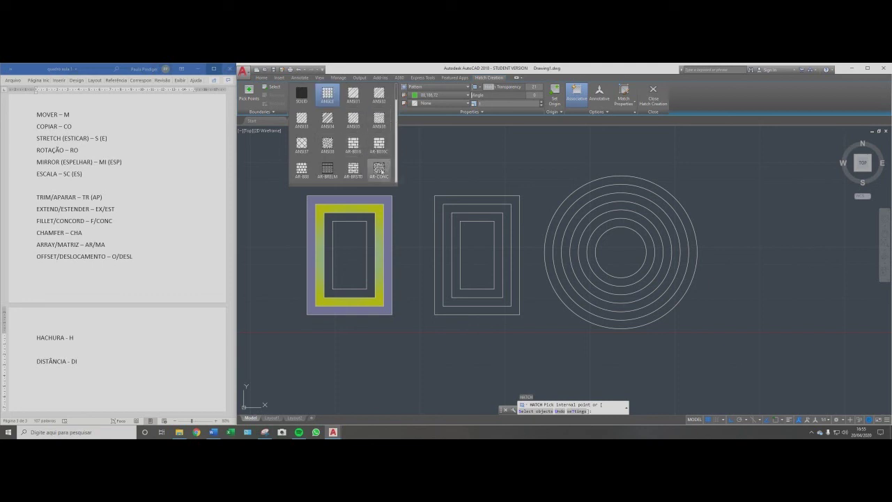
scroll(380, 170, "down", 2)
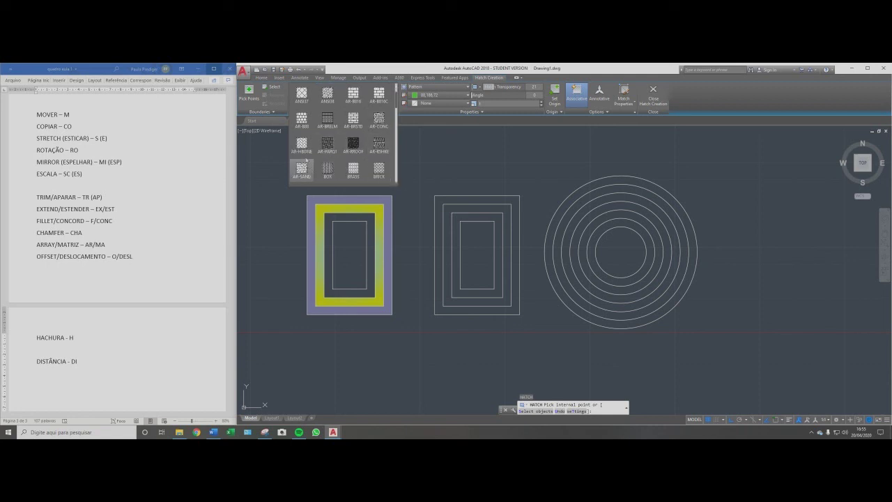
scroll(304, 165, "down", 1)
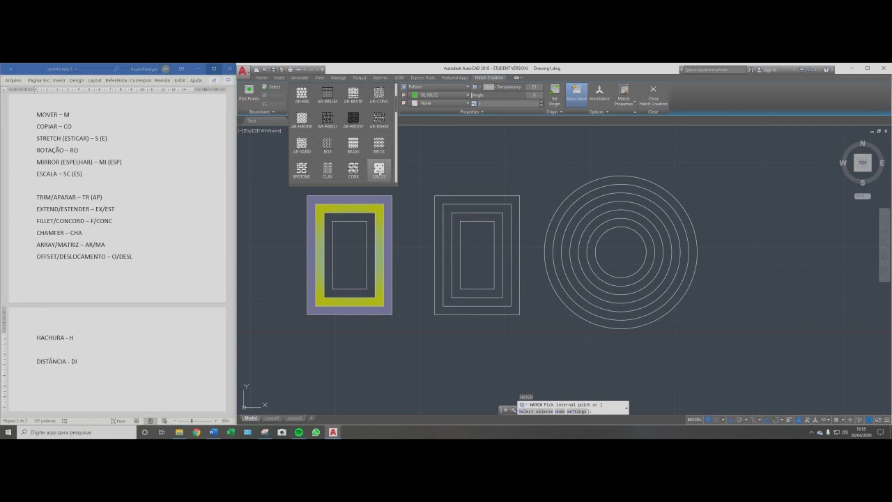
scroll(380, 172, "down", 1)
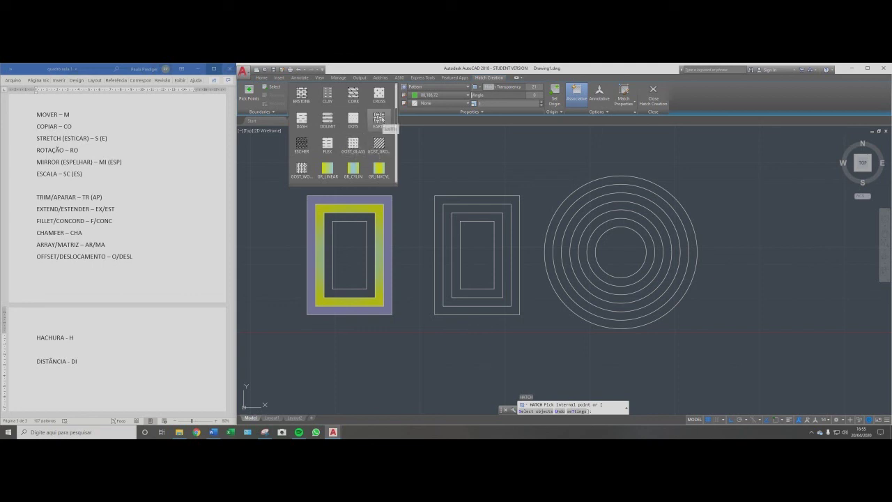
scroll(381, 122, "down", 2)
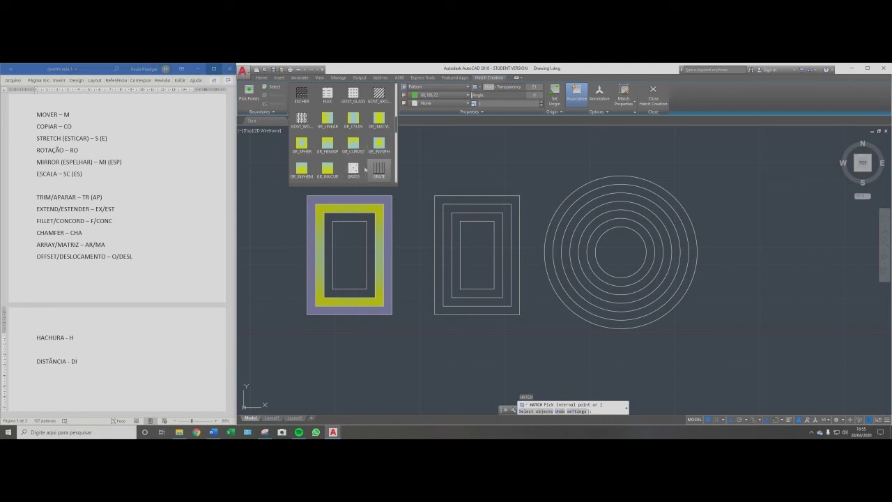
scroll(354, 176, "up", 3)
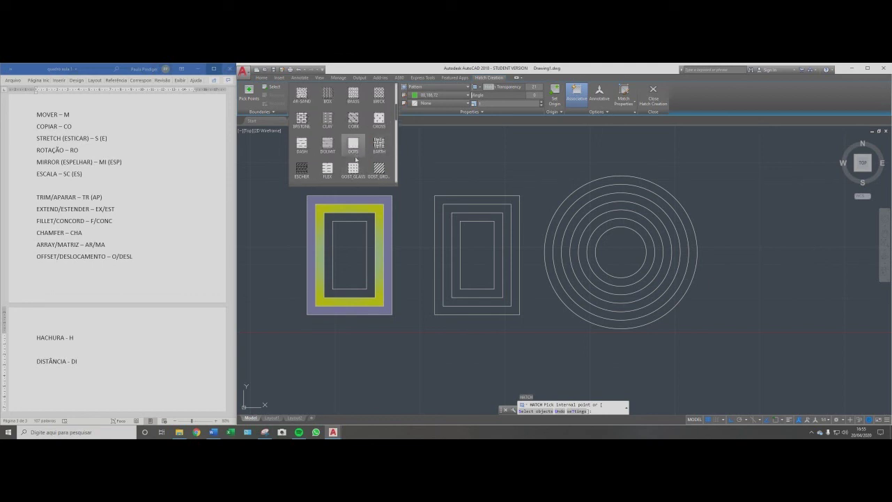
left_click(379, 120)
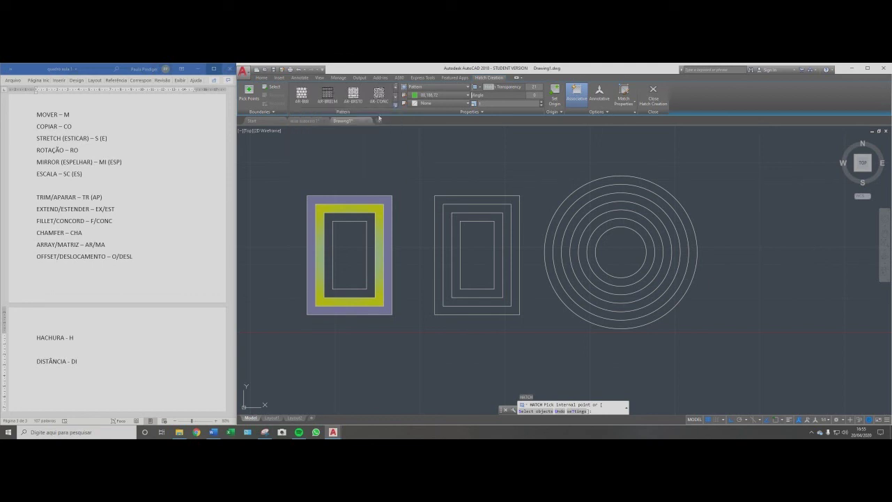
Set the hatch color to dark red and the background to light pink 247,171,174, and fill the second rectangle set's innermost rectangle.
left_click(453, 95)
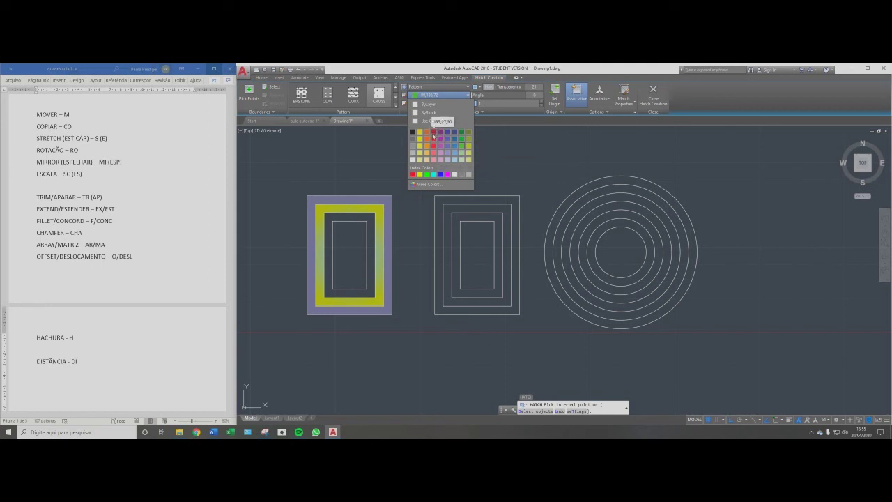
left_click(434, 135)
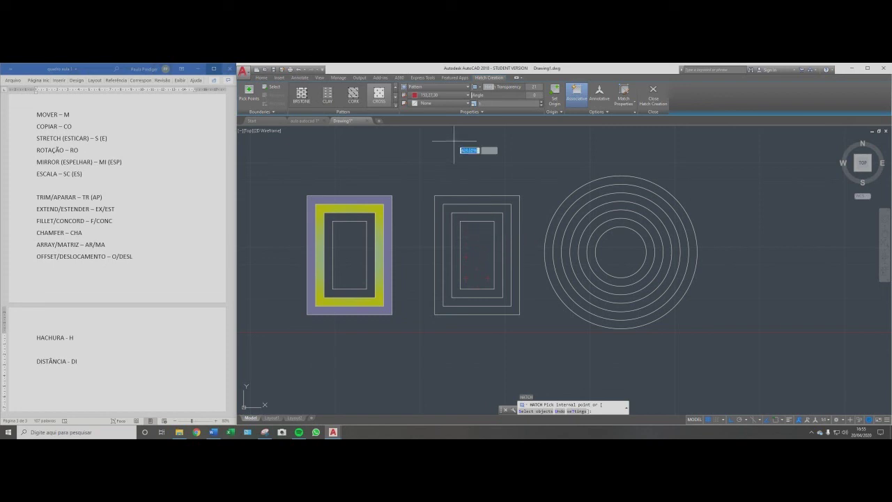
left_click(442, 104)
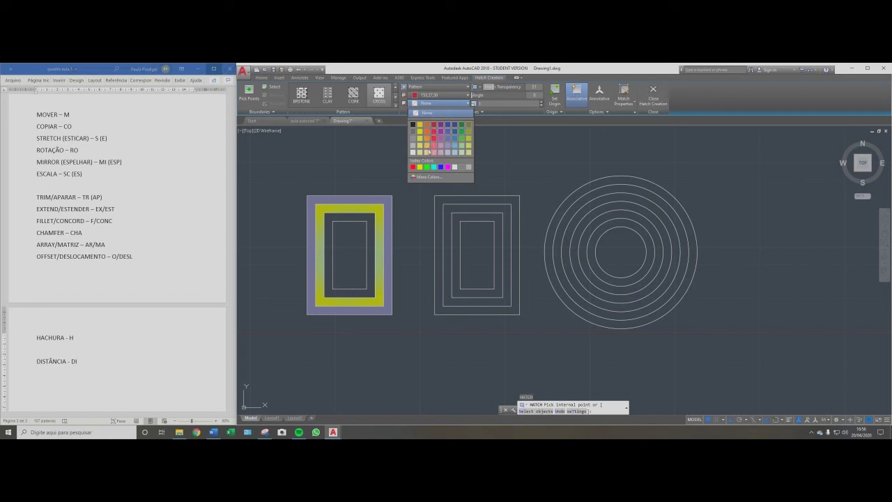
left_click(433, 145)
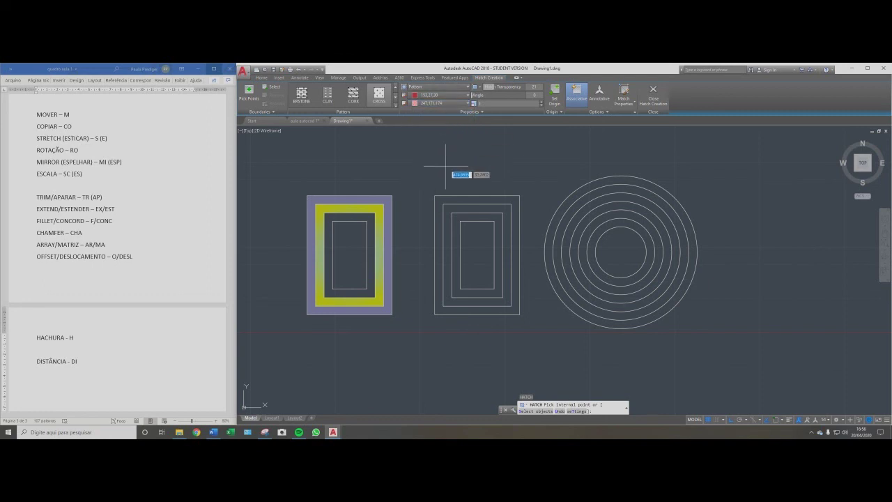
left_click(476, 237)
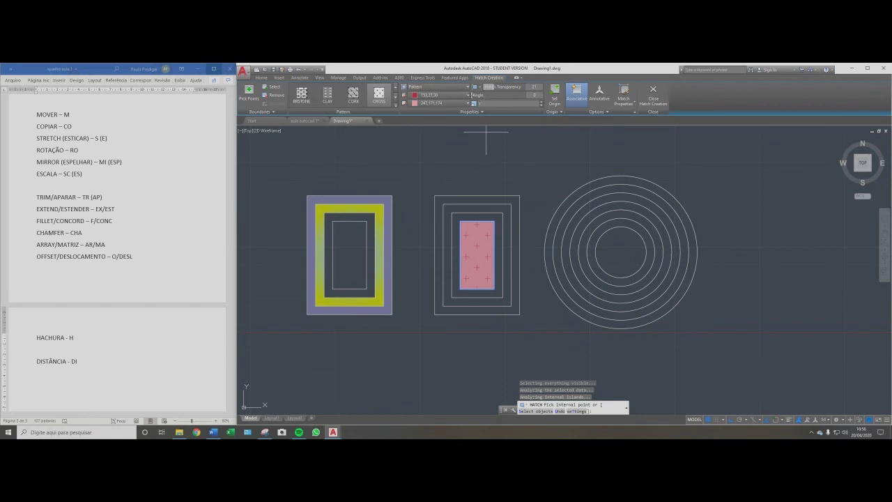
Set the CROSS hatch's scale to 0.75 and its angle to 45 degrees, and finish the hatch.
left_click(541, 105)
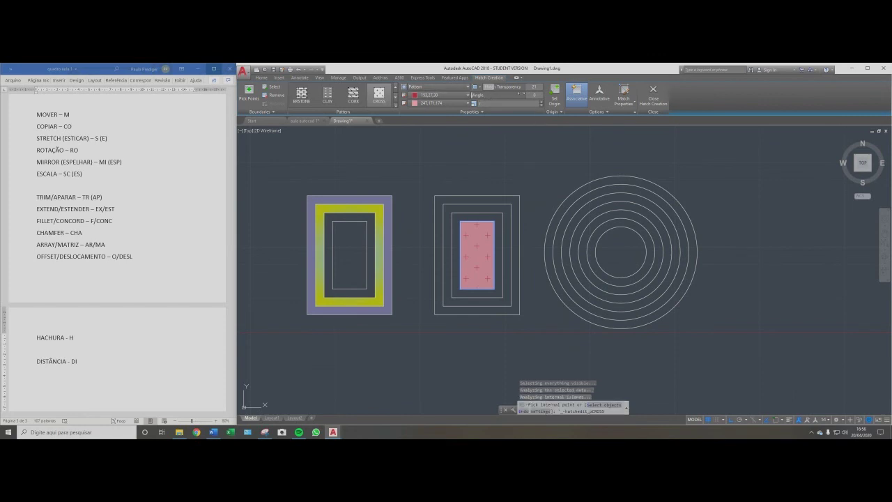
left_click_drag(472, 95, 478, 95)
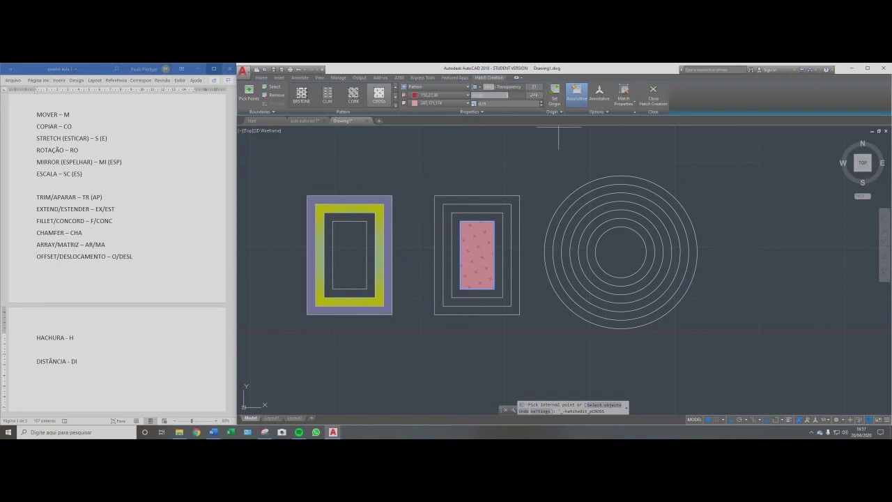
left_click_drag(536, 95, 532, 95)
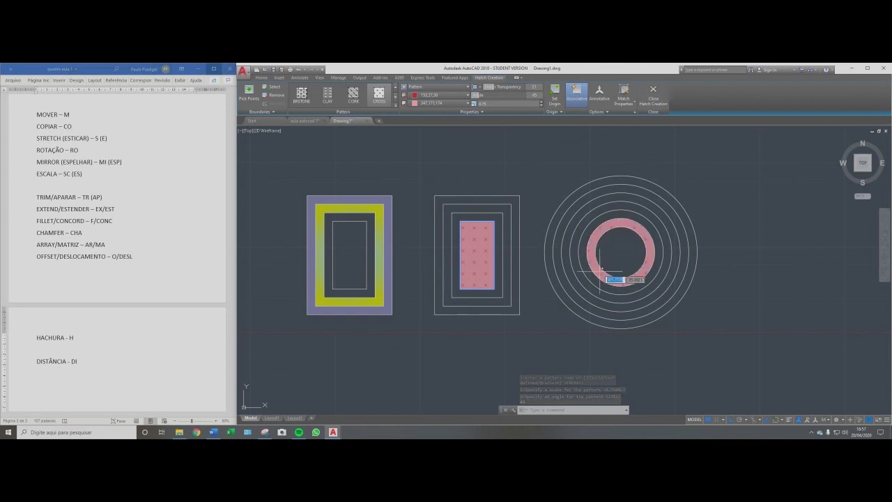
key("Return")
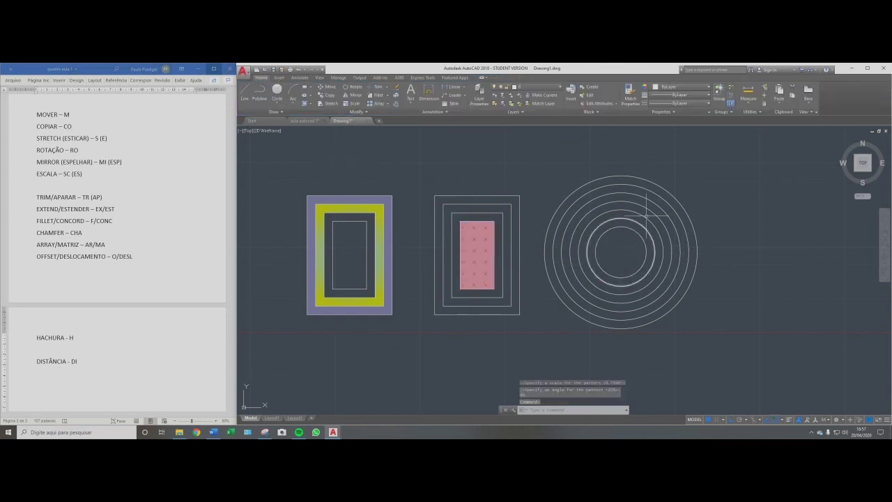
Copy the outermost rectangle of the second set straight up into the empty area above the set.
scroll(512, 242, "down", 3)
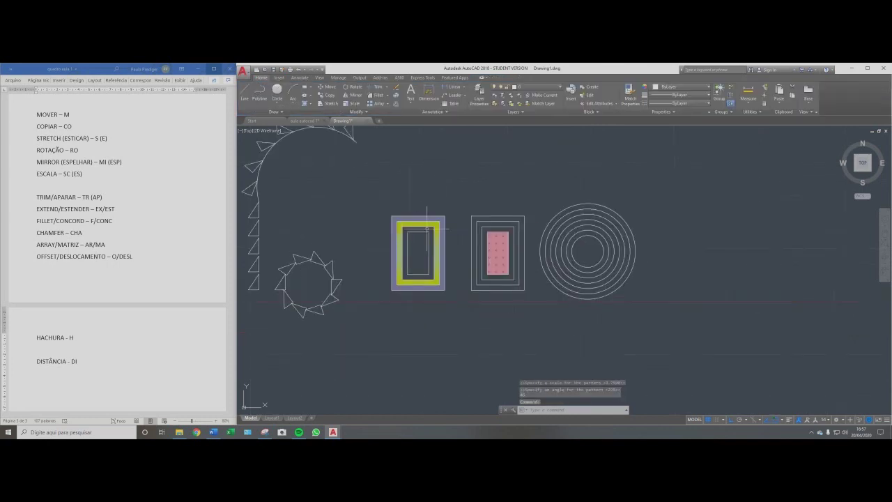
scroll(487, 222, "up", 5)
scroll(492, 215, "down", 3)
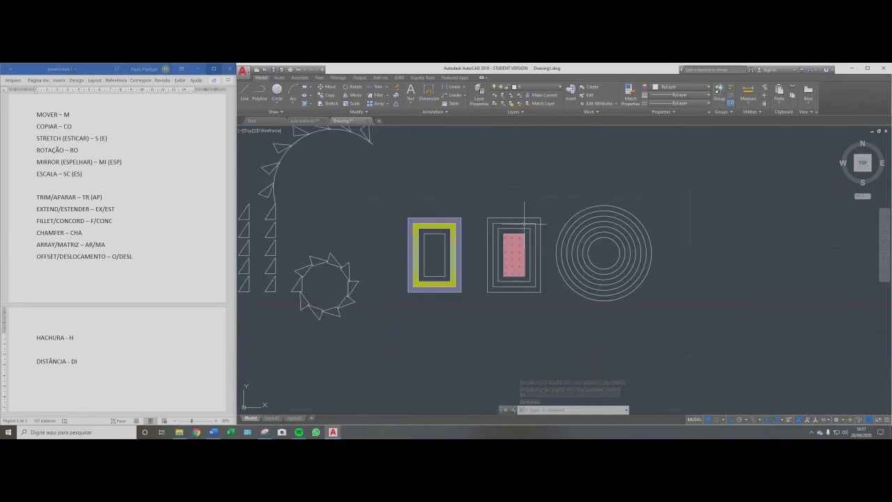
type("co")
key("Return")
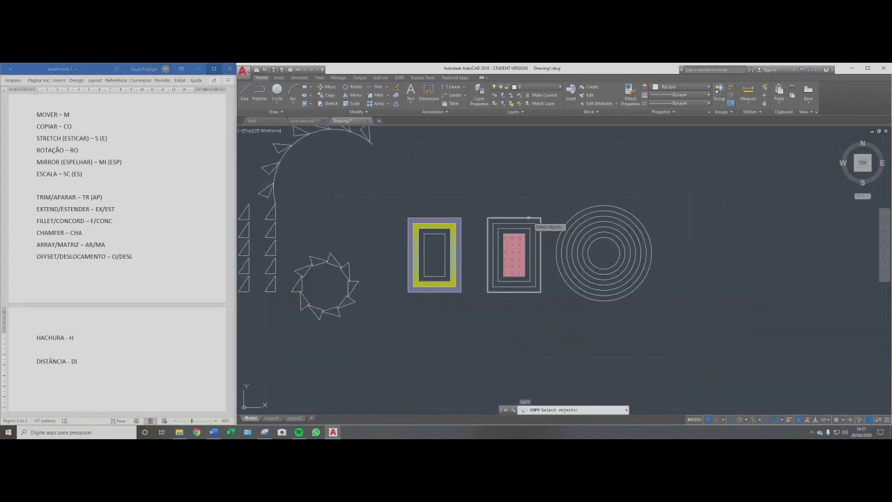
left_click(529, 218)
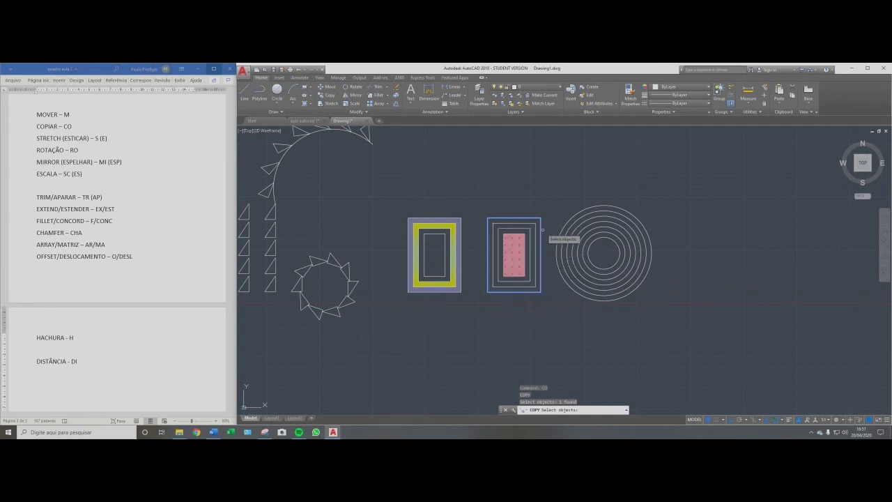
key("Return")
left_click(547, 277)
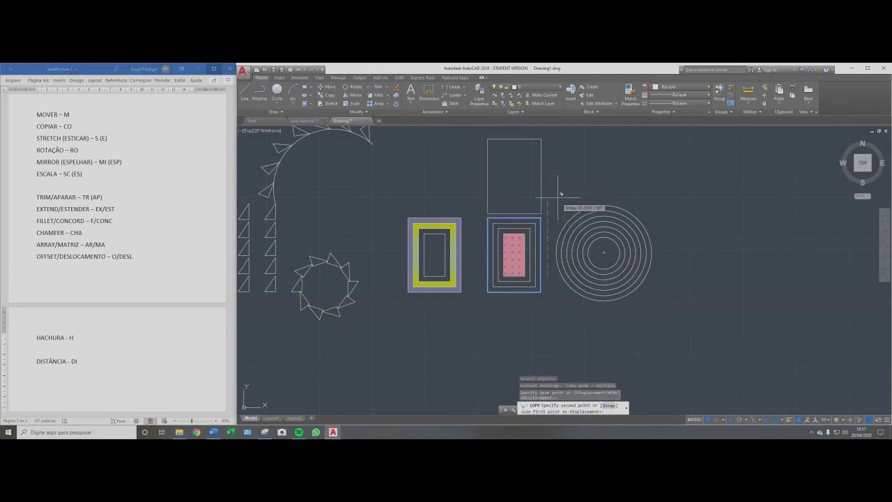
left_click(558, 188)
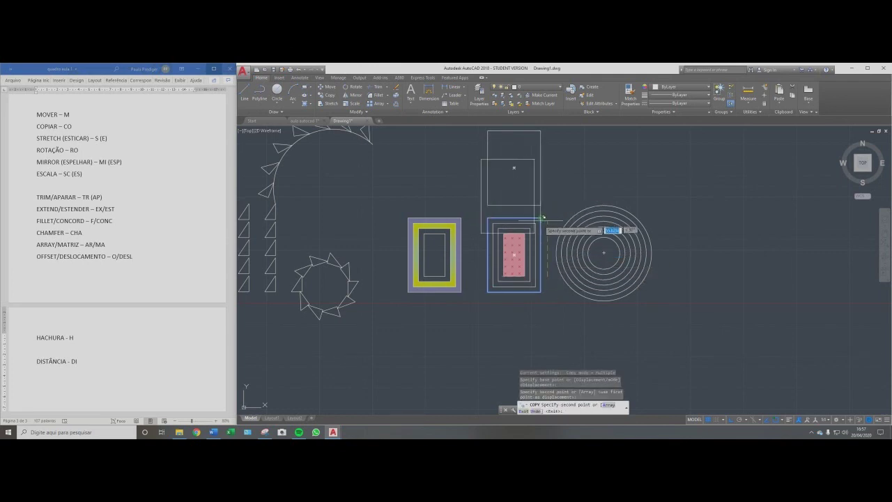
key("Escape")
middle_click_drag(488, 342, 487, 357)
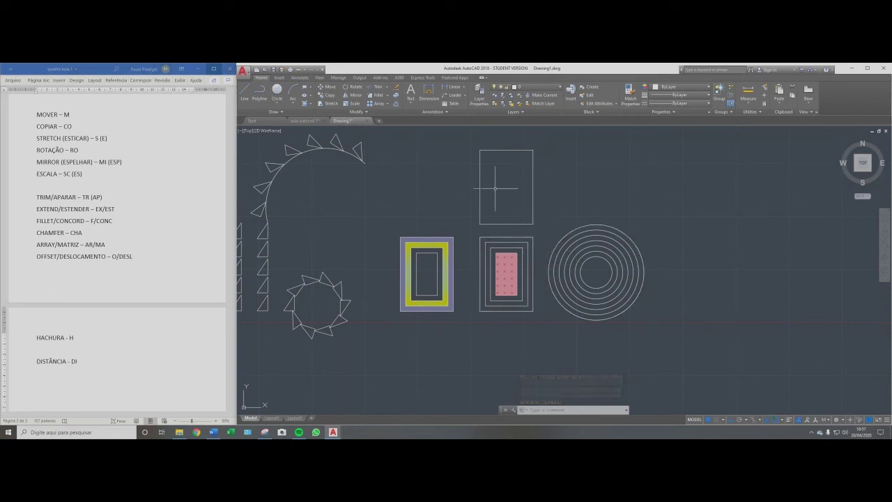
middle_click_drag(523, 197, 517, 219)
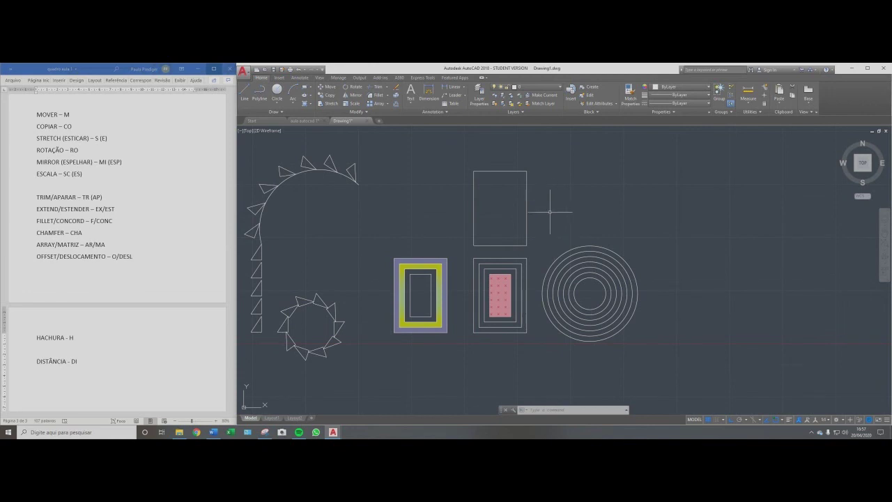
key("Escape")
key("Escape")
key("Escape")
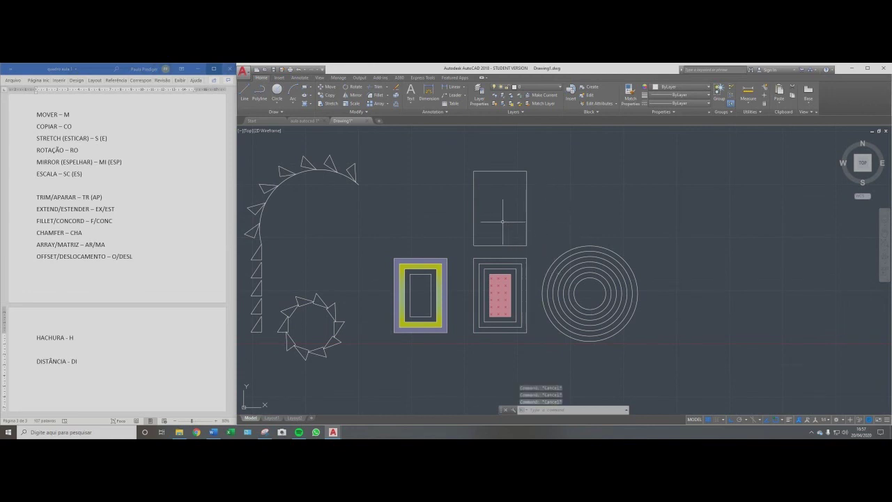
Start a new Hatch with the User defined type at angle 0, adjust its line spacing, and fill the copied rectangle.
scroll(503, 222, "up", 2)
scroll(503, 221, "down", 2)
type("h")
key("Return")
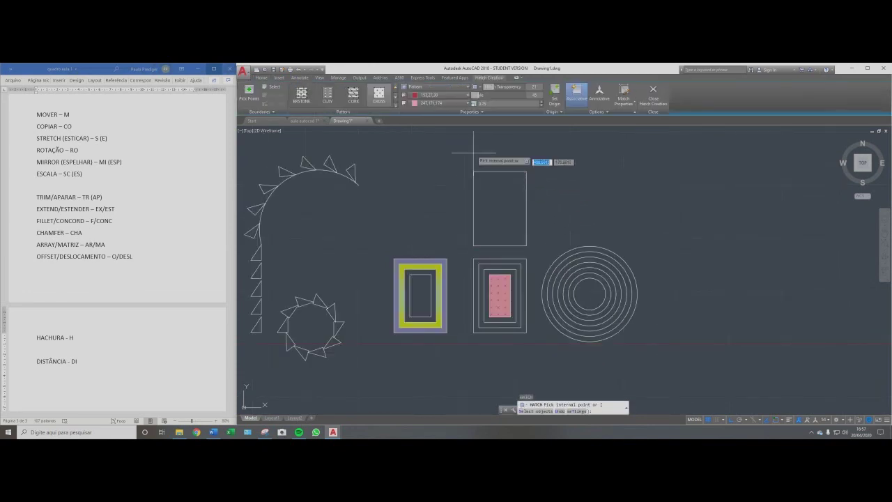
left_click(437, 87)
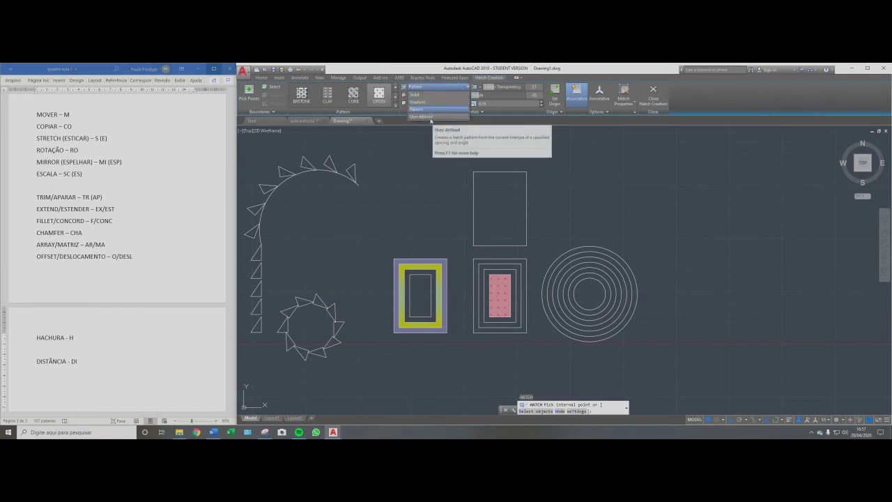
left_click(430, 117)
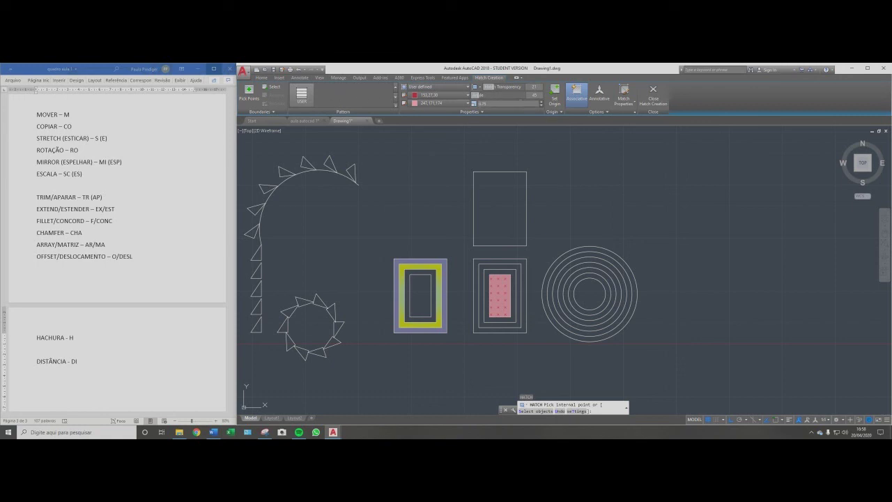
left_click(483, 103)
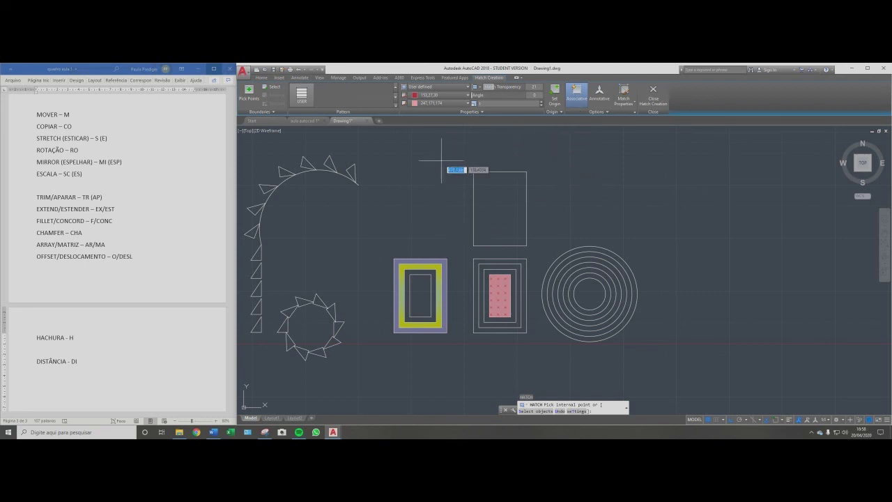
left_click(500, 210)
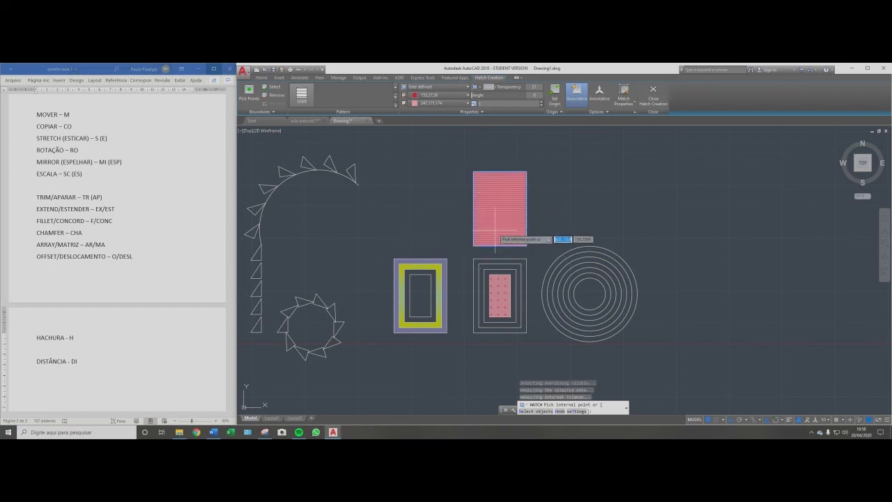
Set the hatch origin at the copied rectangle's lower-left corner and finish the hatch.
scroll(496, 231, "up", 4)
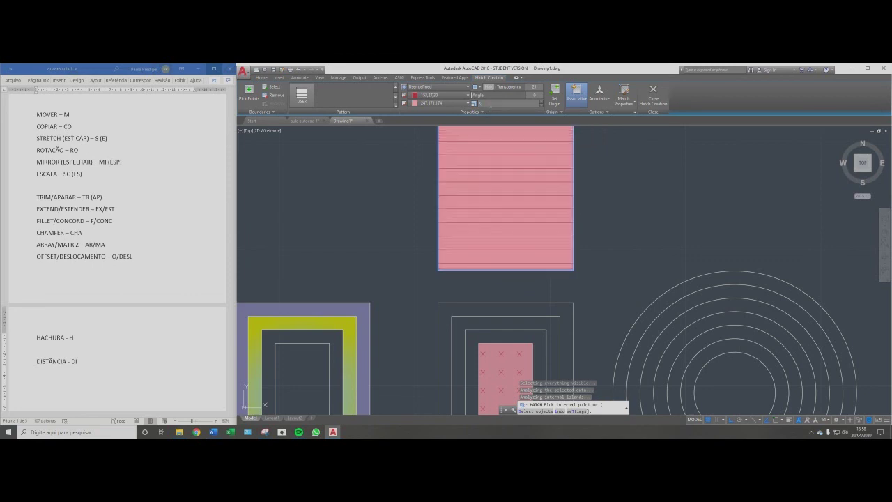
scroll(508, 295, "down", 4)
scroll(545, 235, "up", 2)
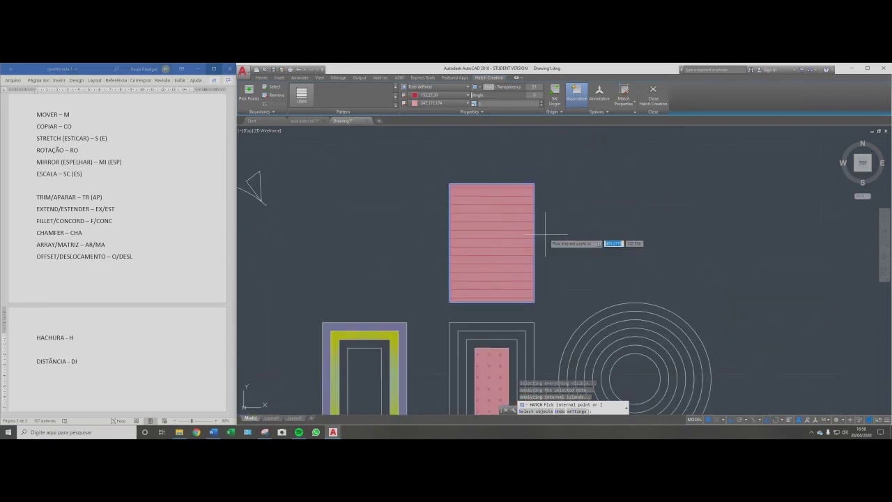
scroll(545, 235, "up", 3)
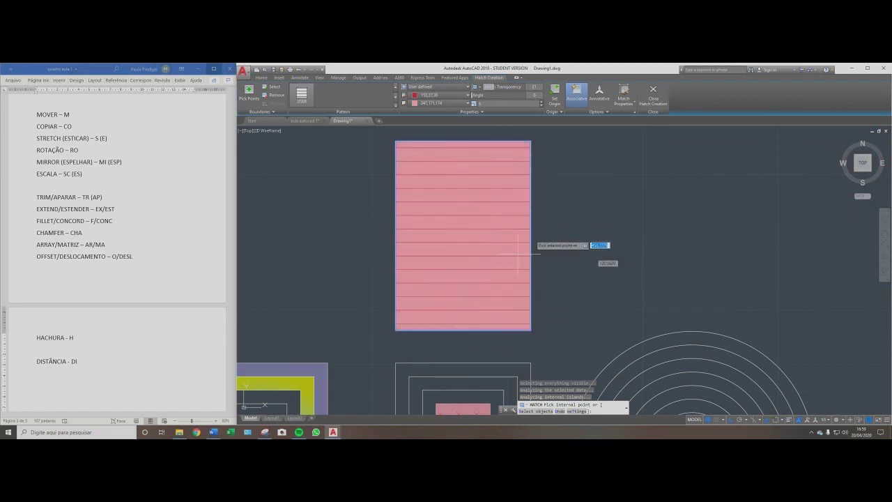
left_click(556, 105)
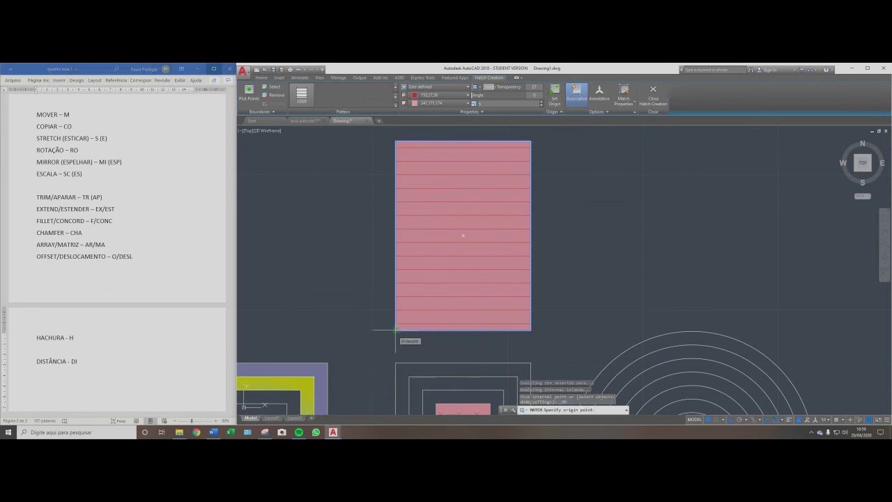
left_click(395, 331)
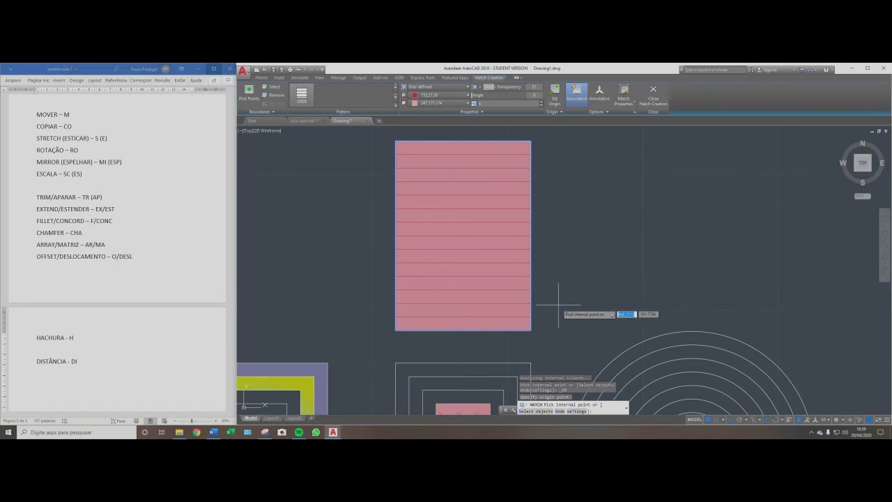
key("Return")
scroll(541, 300, "down", 4)
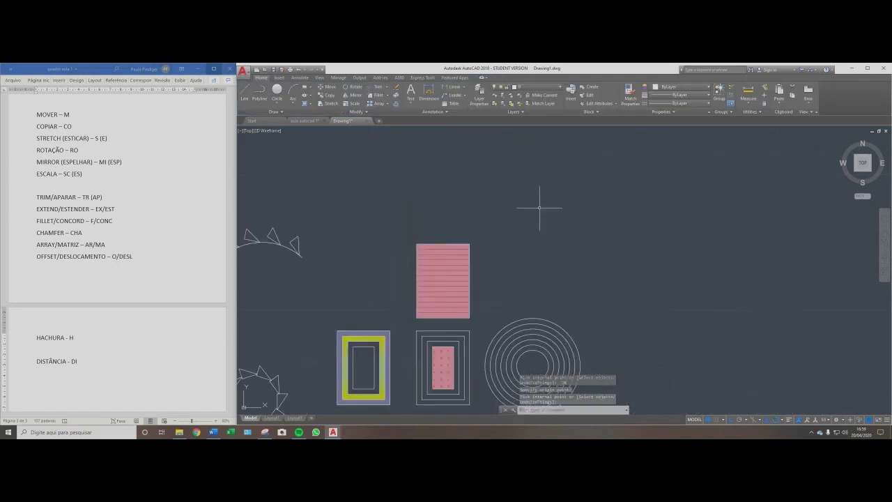
Copy the line-hatched rectangle together with its hatch horizontally to the left, above the first rectangle set.
type("ct o")
key("Return")
mouse_move(489, 238)
left_mouse_down()
mouse_move(414, 289)
mouse_move(410, 326)
left_mouse_up()
key("Return")
left_click(451, 216)
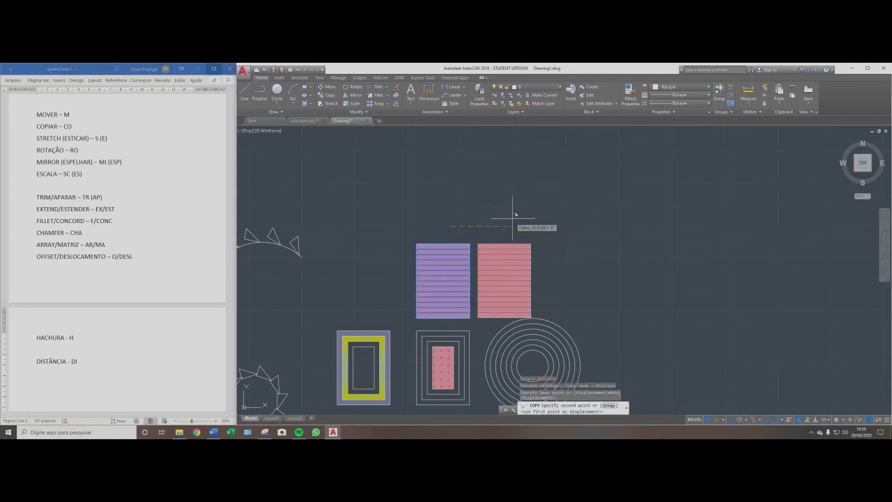
key("Escape")
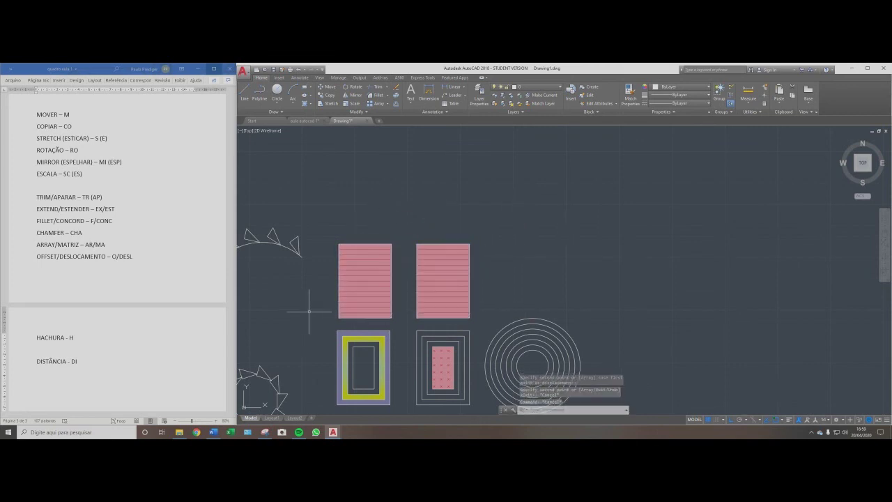
Set the angle of the left copy's user-defined hatch to 90 degrees.
scroll(331, 279, "up", 4)
middle_click_drag(426, 275, 423, 265)
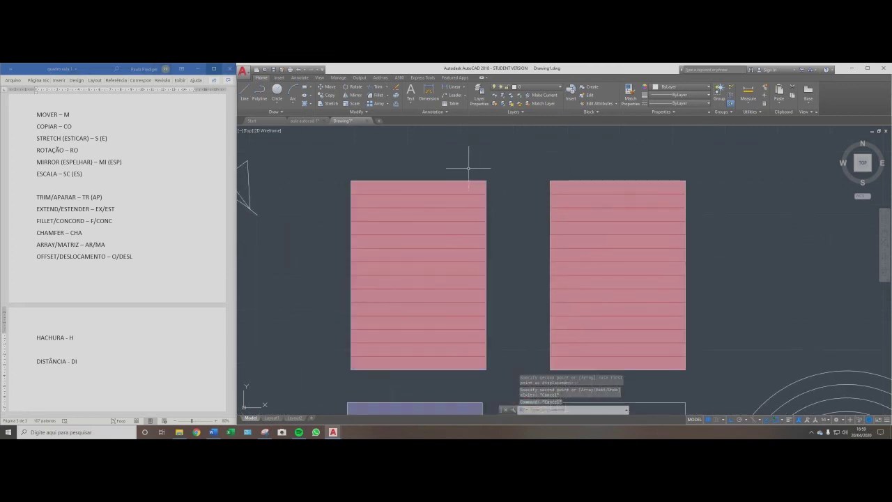
middle_click_drag(529, 250, 529, 231)
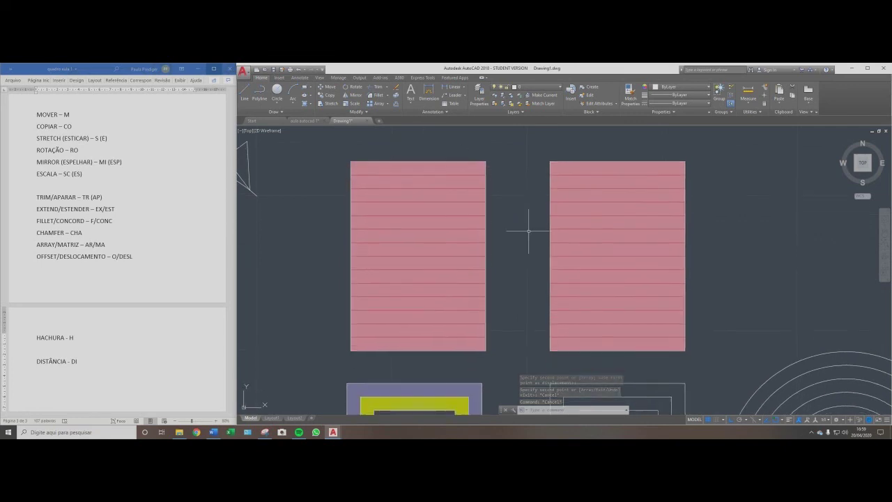
left_click(435, 214)
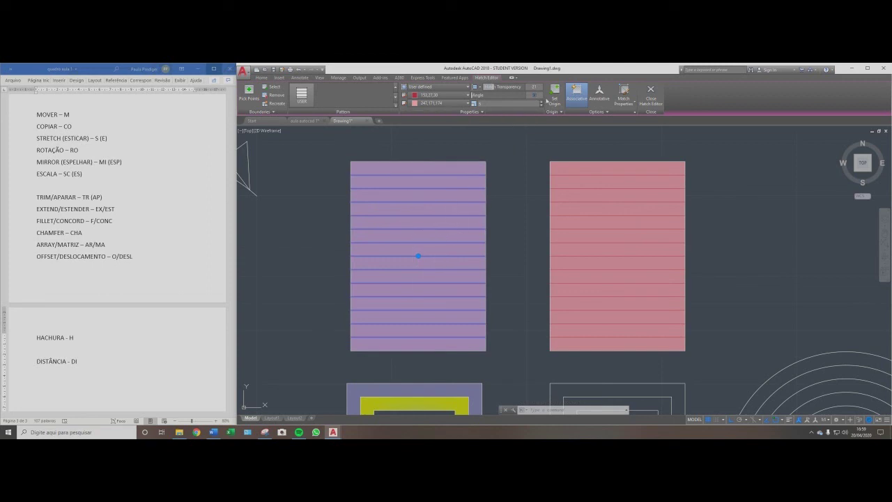
type("90")
key("Return")
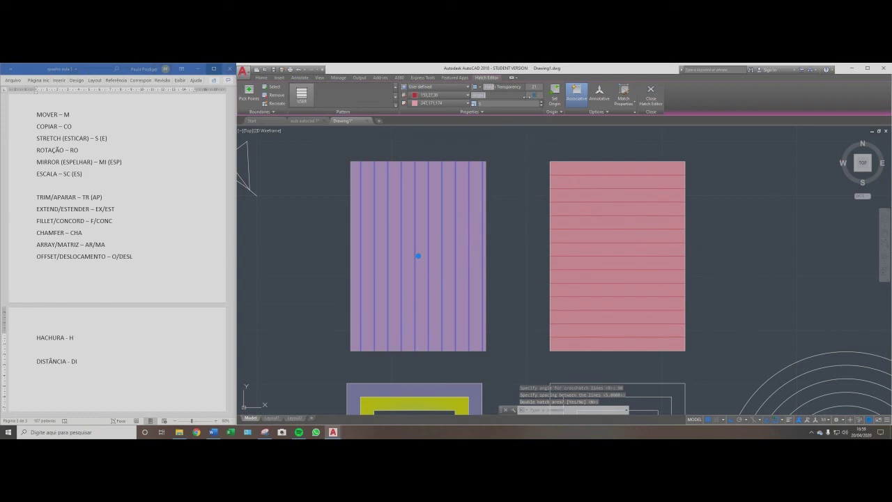
Turn on the Double crosshatch for the left copy's hatch and set its origin at the rectangle's lower-left corner.
left_click(477, 113)
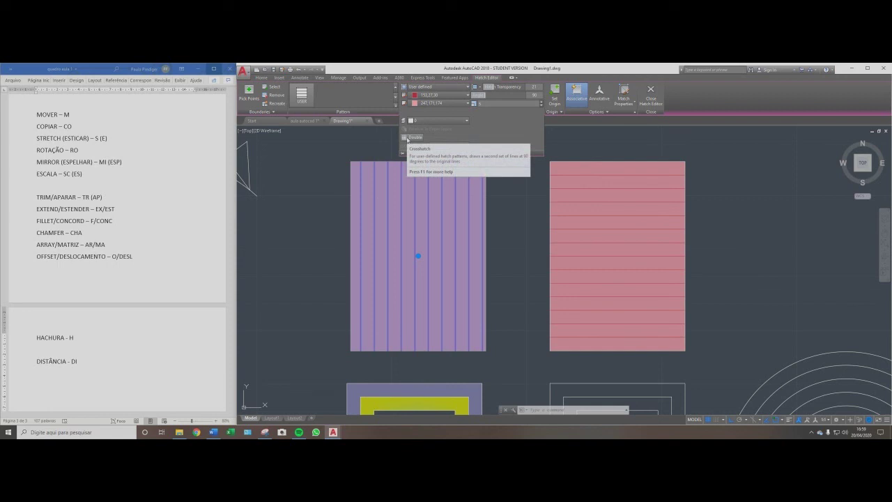
left_click(404, 138)
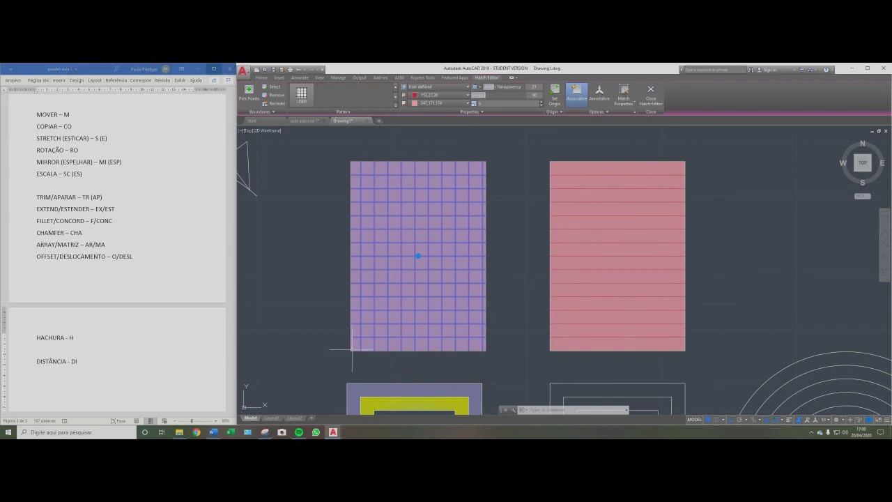
left_click(555, 94)
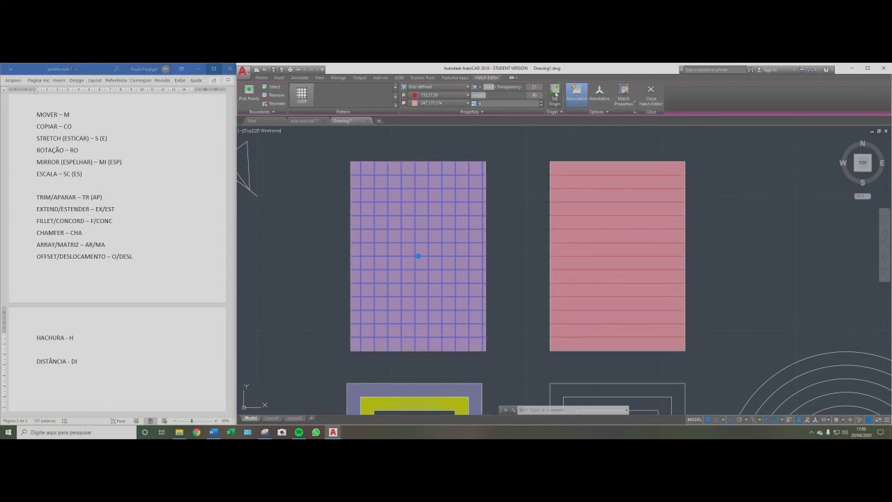
left_click(351, 351)
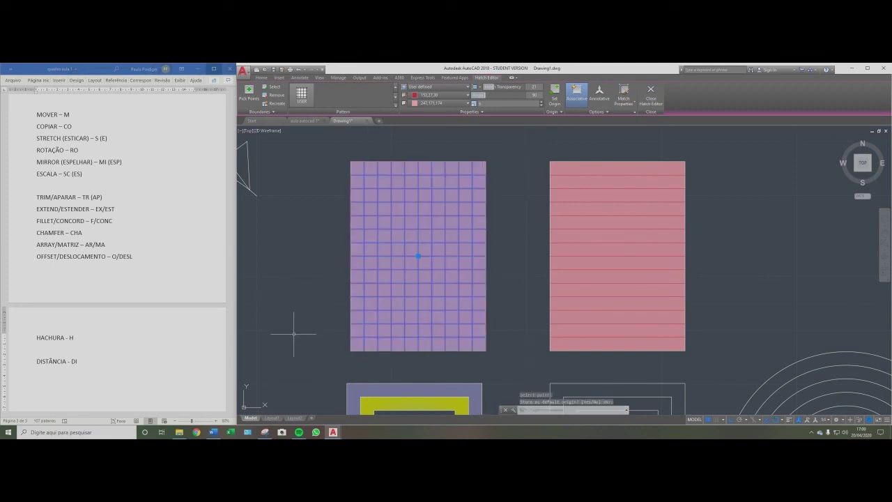
key("Return")
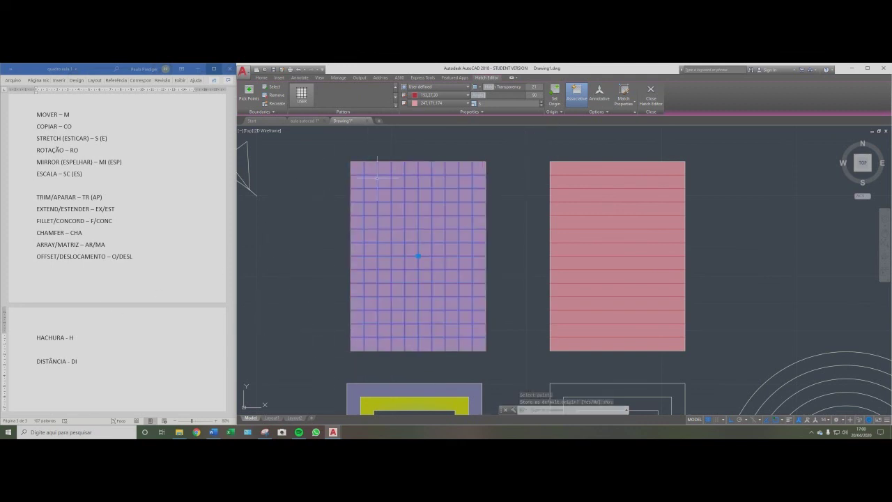